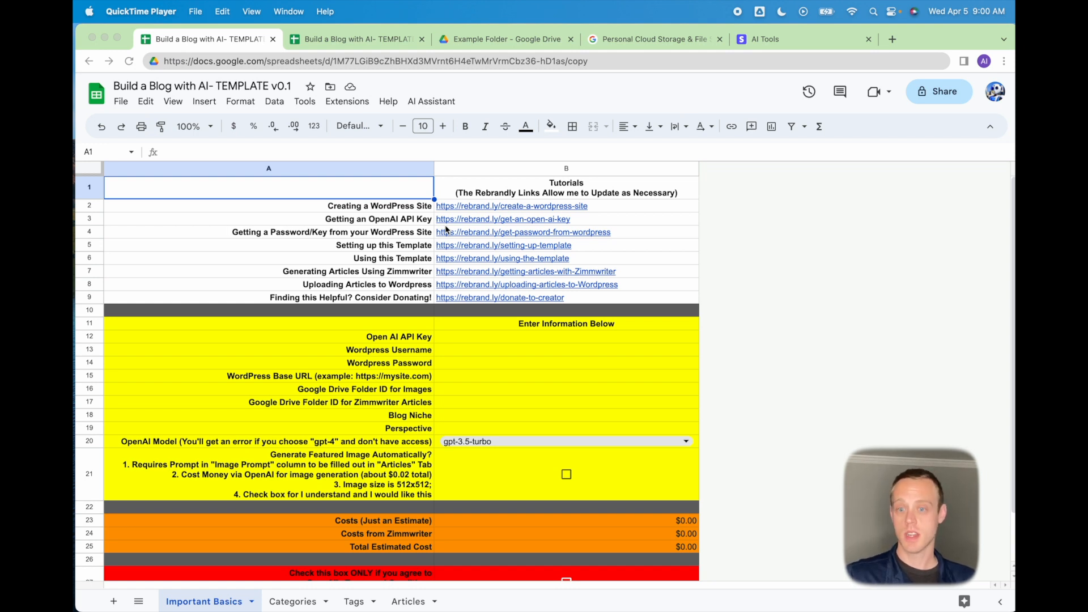
Show the AI Assistant menu's blog automation commands, then dismiss the list.
left_click(431, 103)
left_click(431, 103)
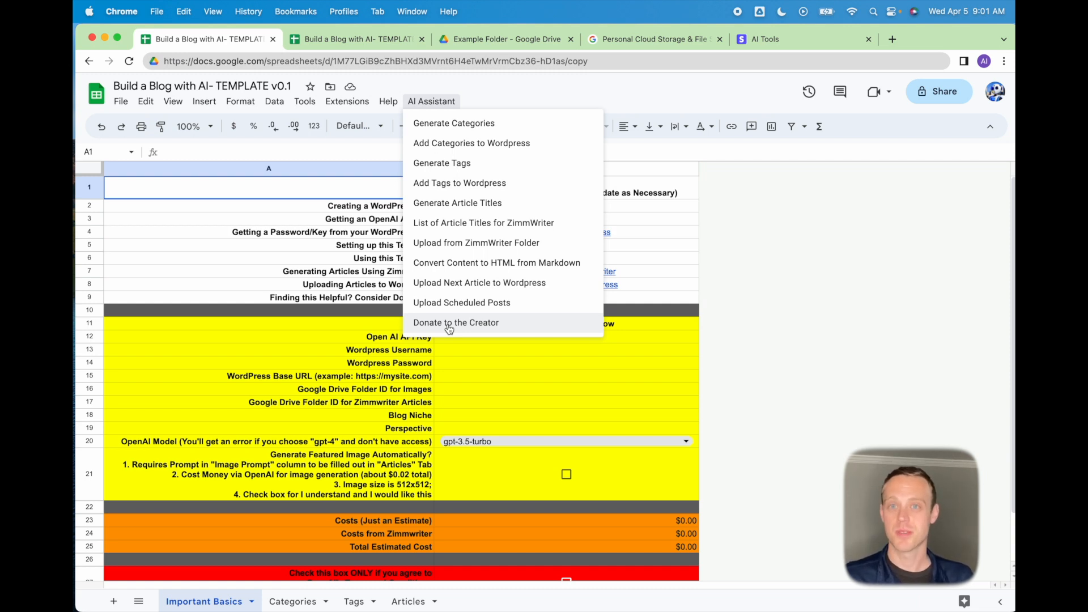
left_click(339, 263)
Keep the amount at $50.00, submit the Stripe test donation without saving the card, and return to the demo sheet.
left_click(766, 45)
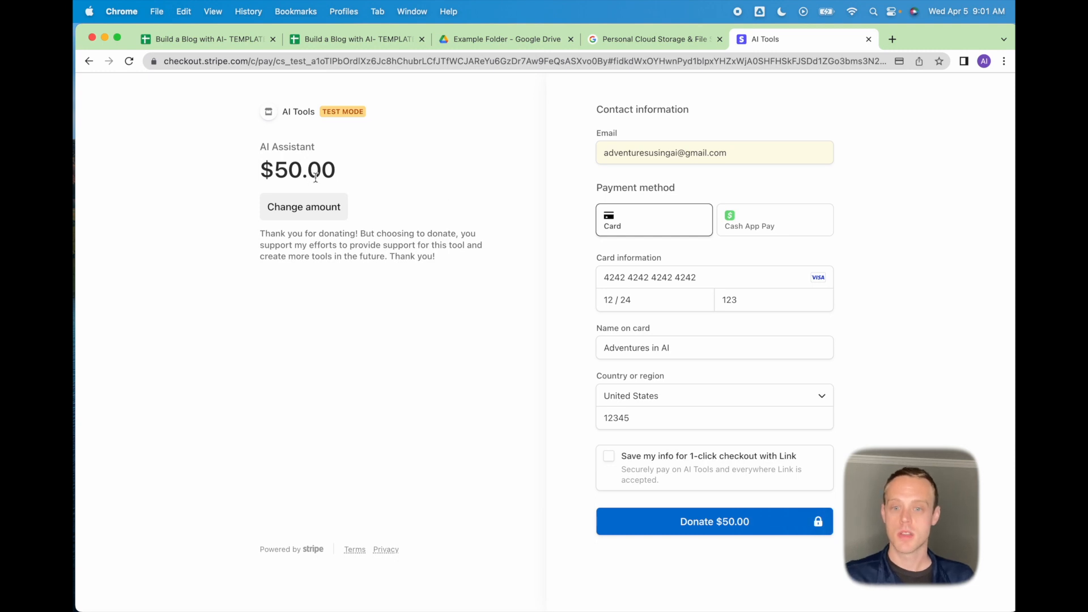
left_click(306, 207)
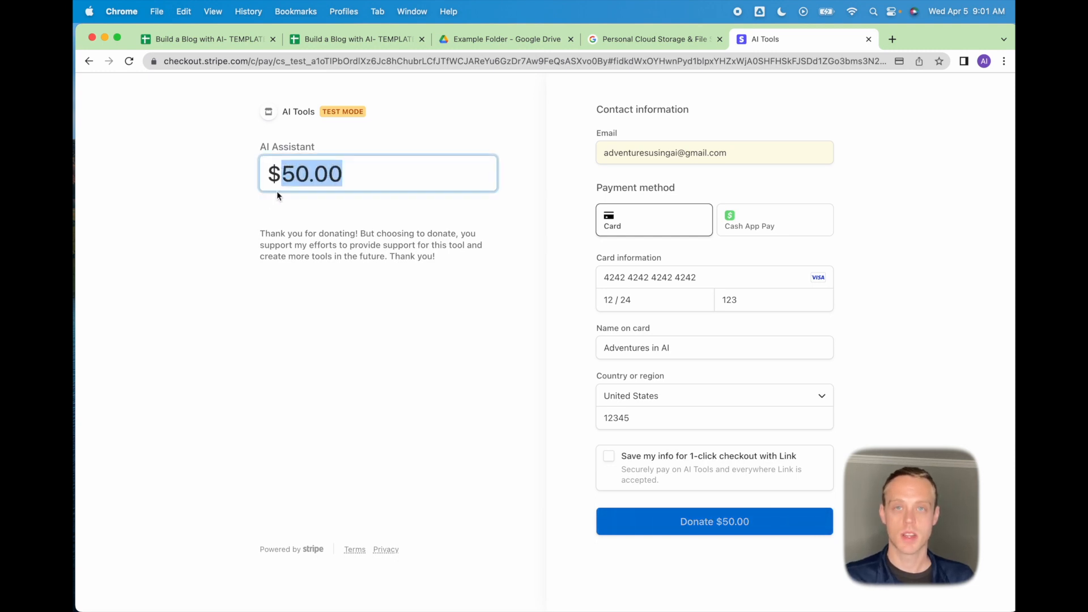
left_click(308, 247)
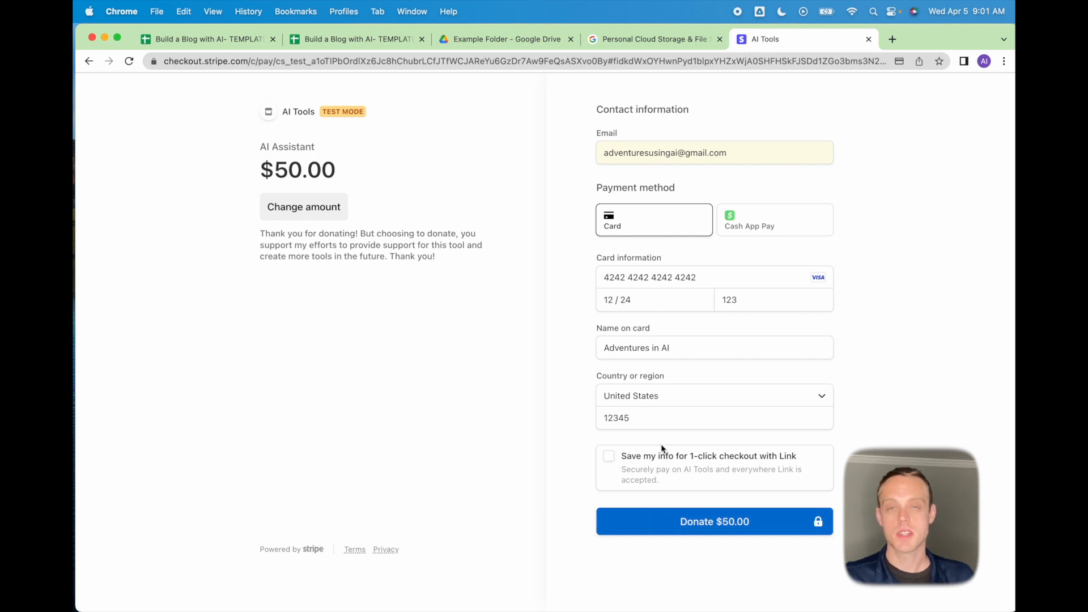
left_click(684, 522)
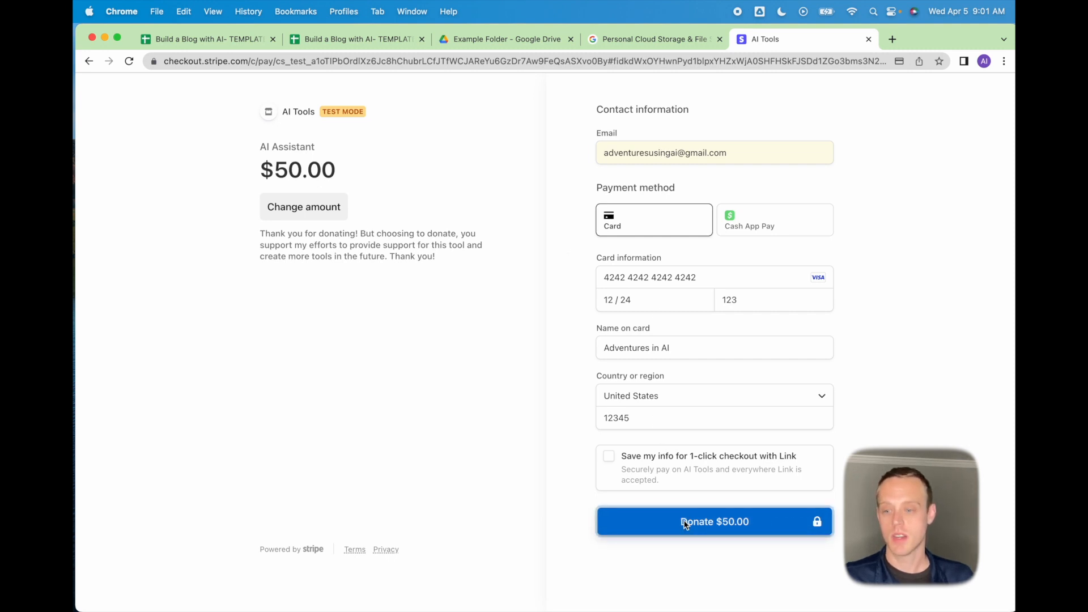
left_click(846, 242)
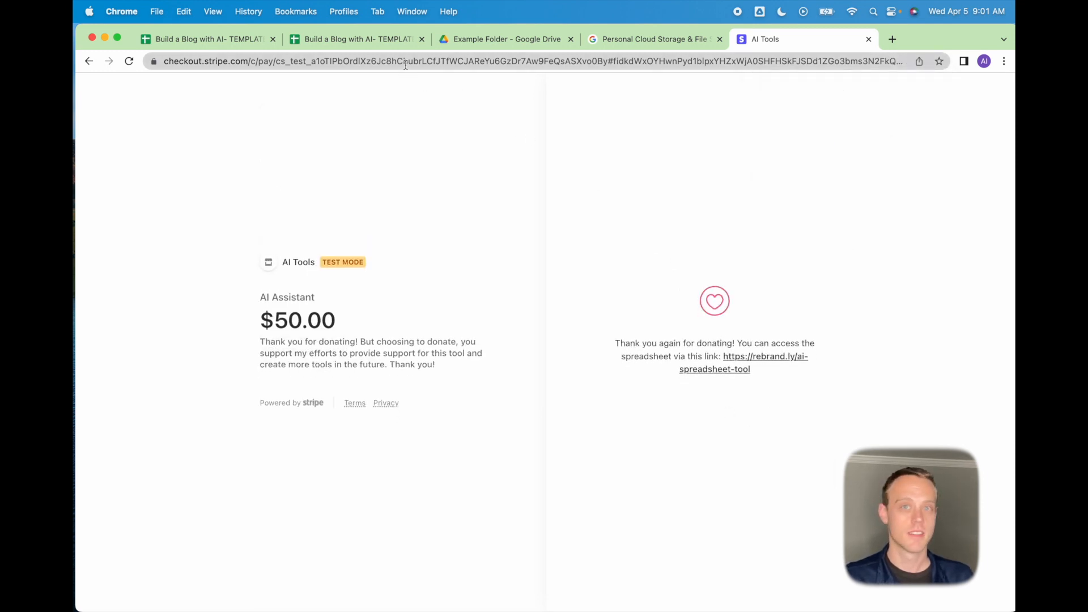
left_click(353, 40)
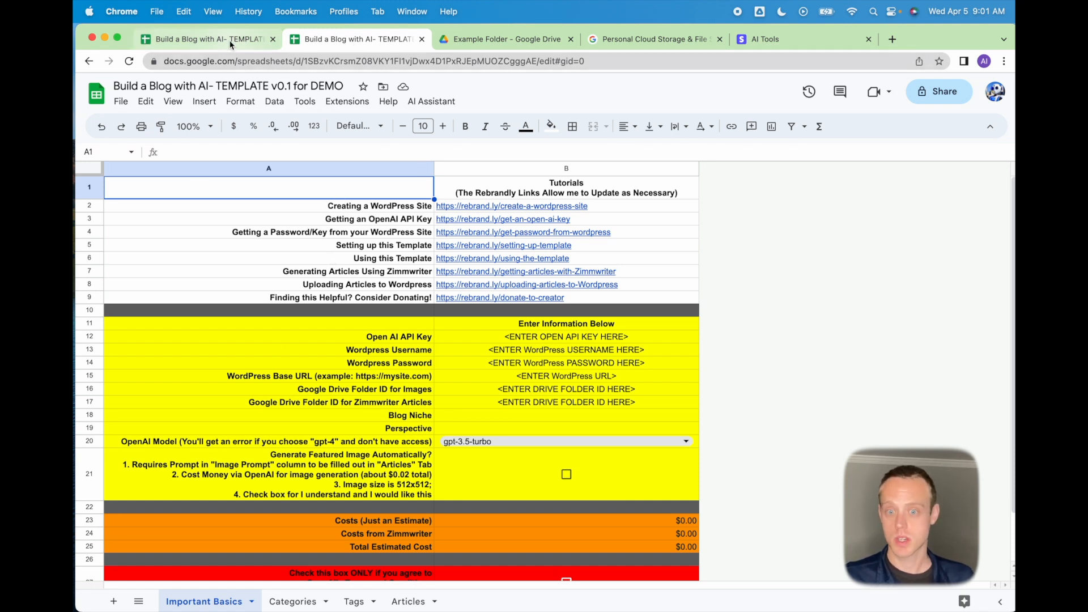
Load the template's /copy link in a new Chrome tab.
left_click(887, 43)
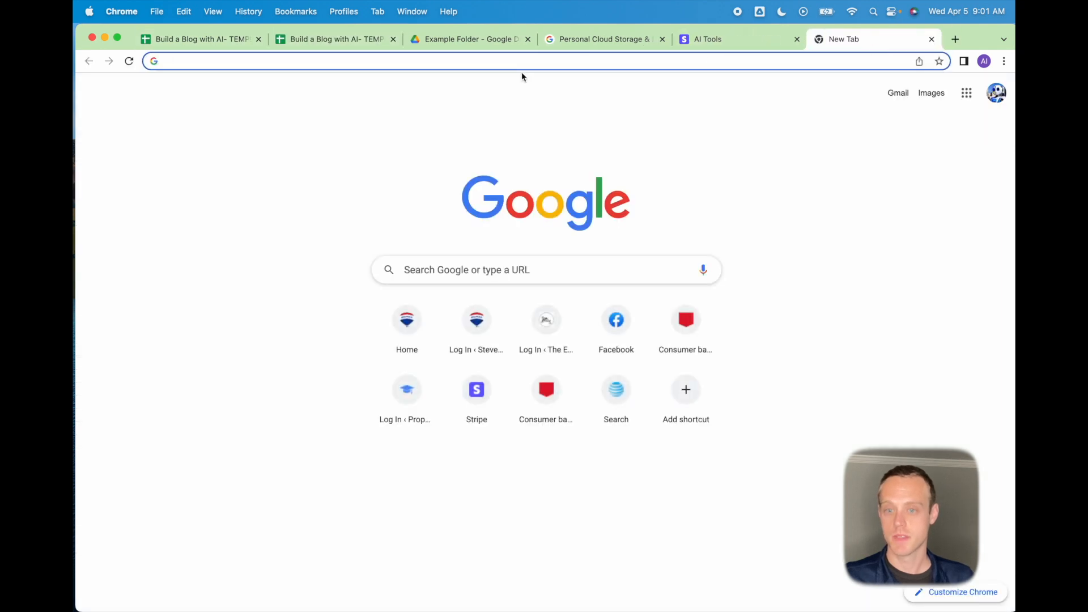
type("https://docs.google.com/spreadsheets/d/1M77LGiB9cZhBHXd3MVrnt6H4eTwMrVrmCbz36-hD1as/copy")
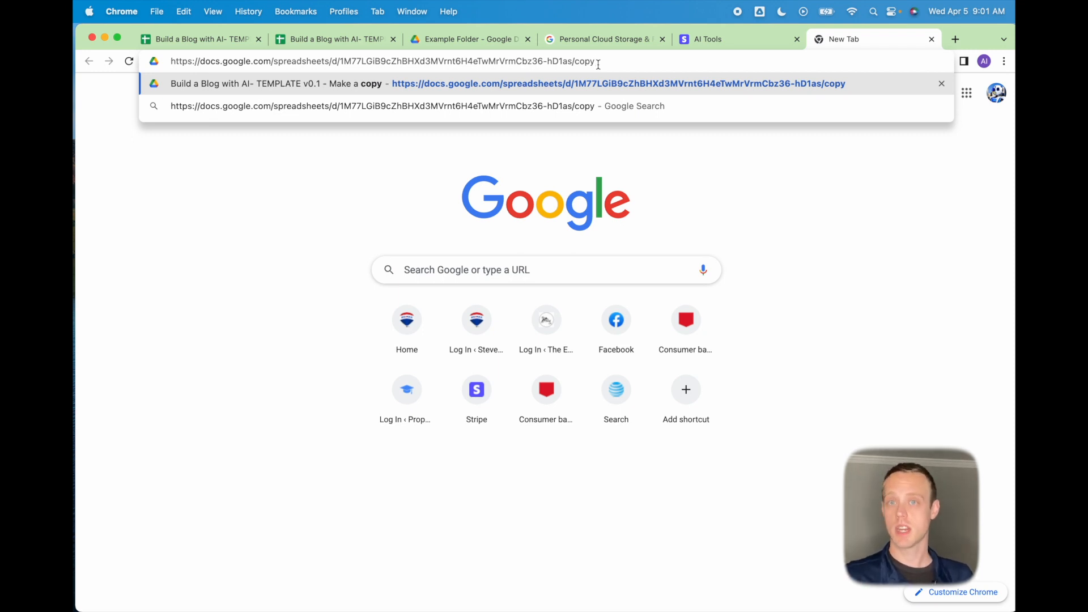
key("Return")
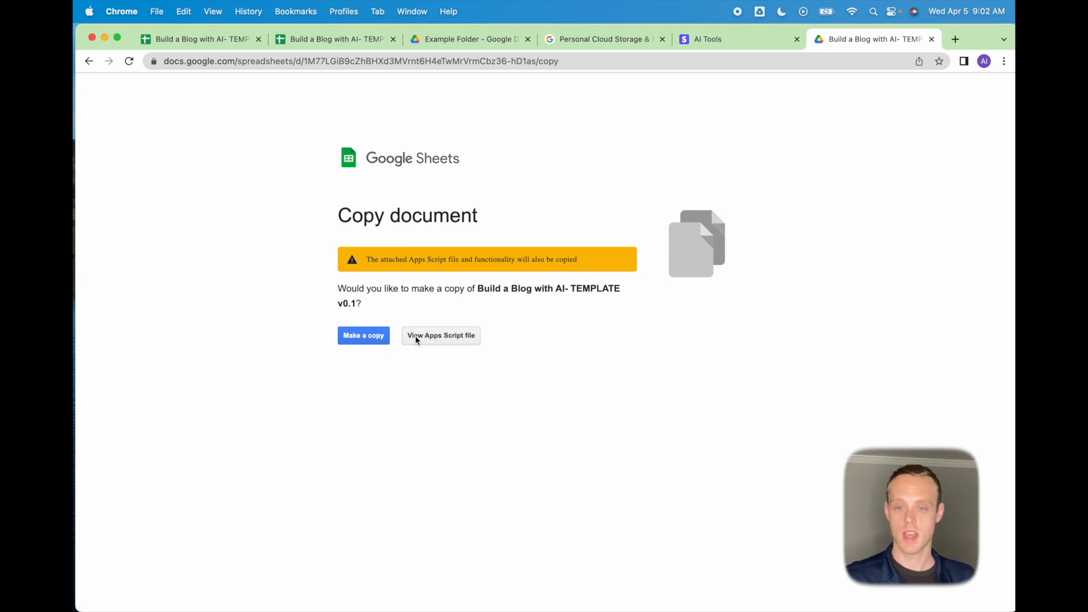
Make a personal copy of the template and review settings inputs B12–B18 and the B20 OpenAI model choices.
left_click(368, 338)
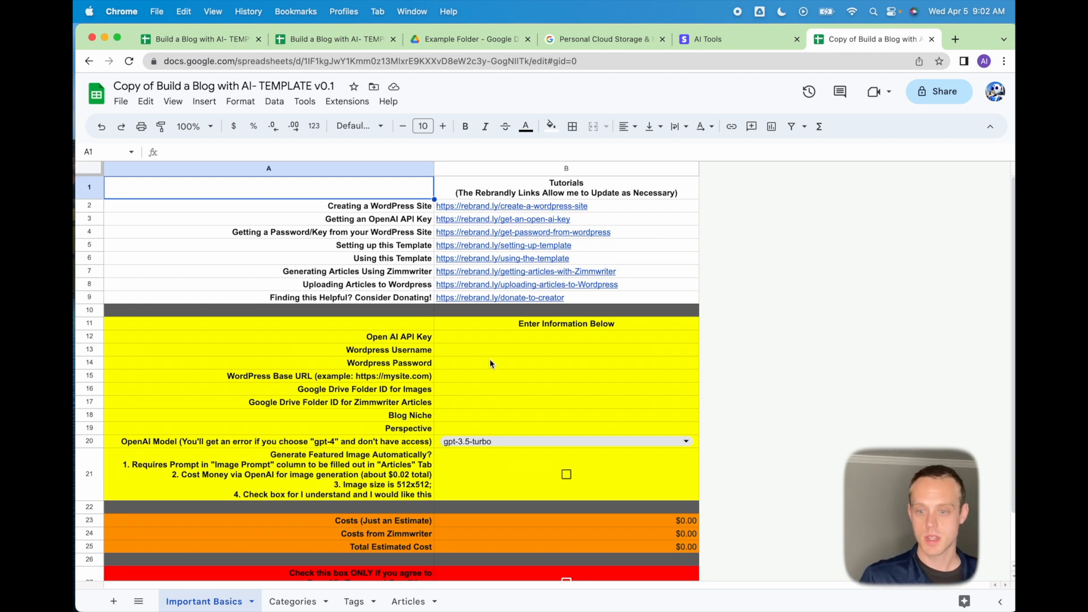
left_click(471, 338)
left_click_drag(474, 341, 477, 428)
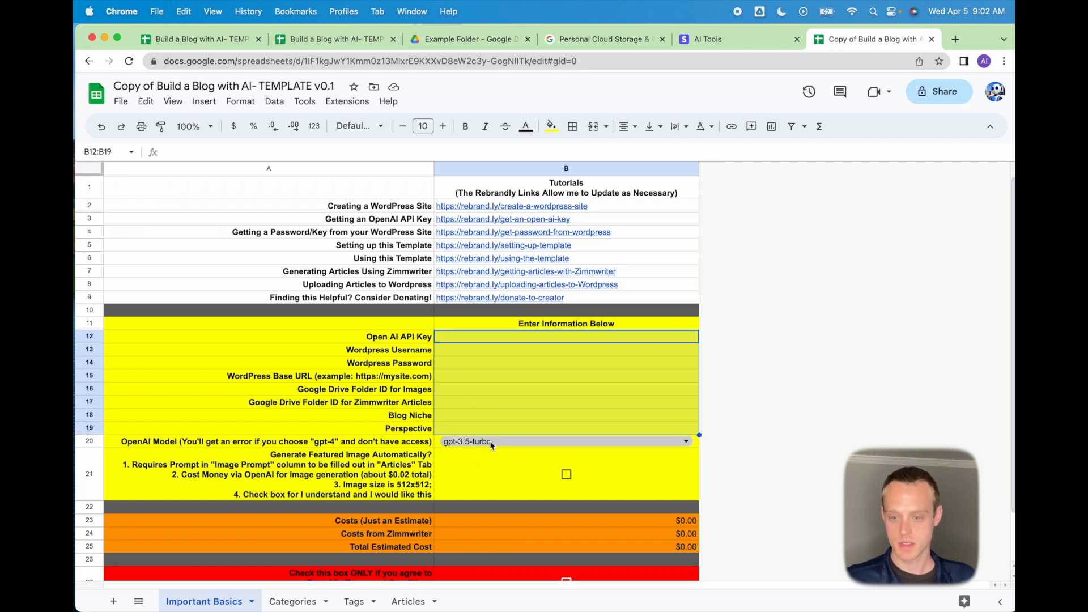
left_click(491, 445)
left_click(362, 441)
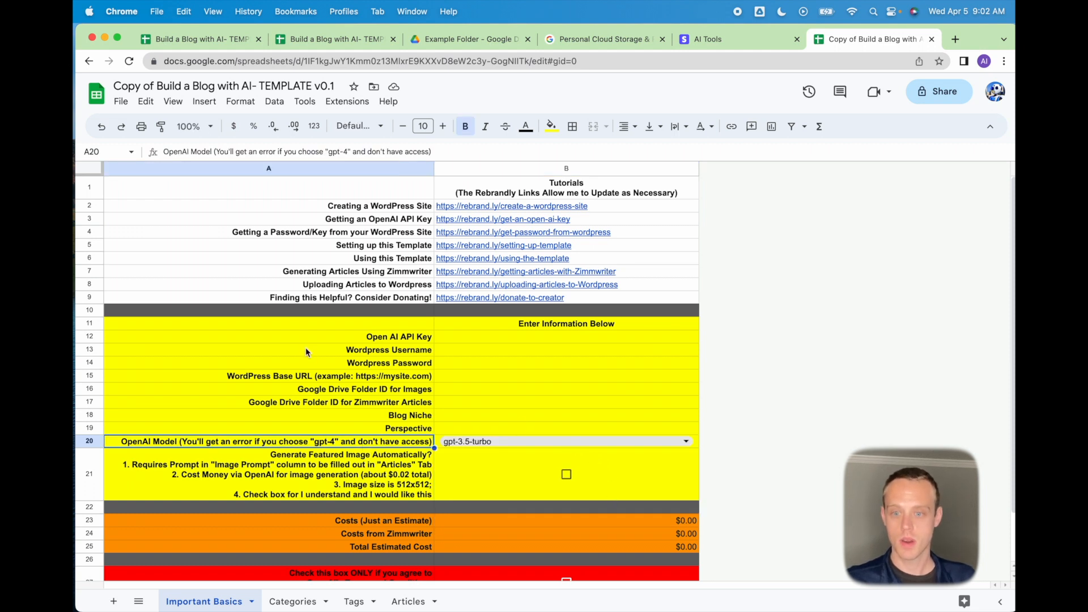
Check the featured image setting in A21, then run AI Assistant > Generate Categories.
left_click(367, 483)
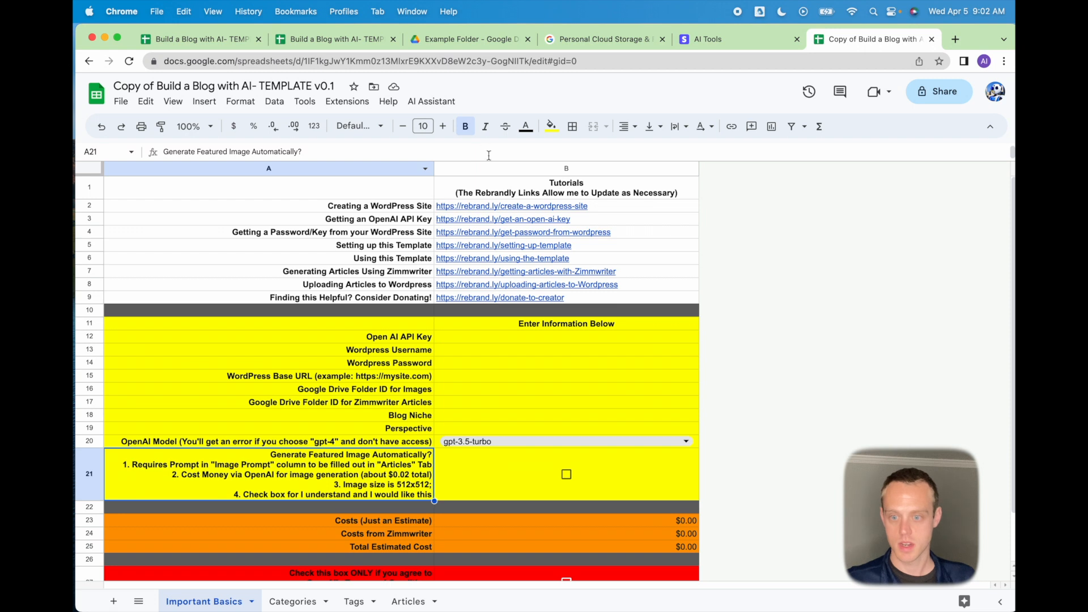
left_click(435, 102)
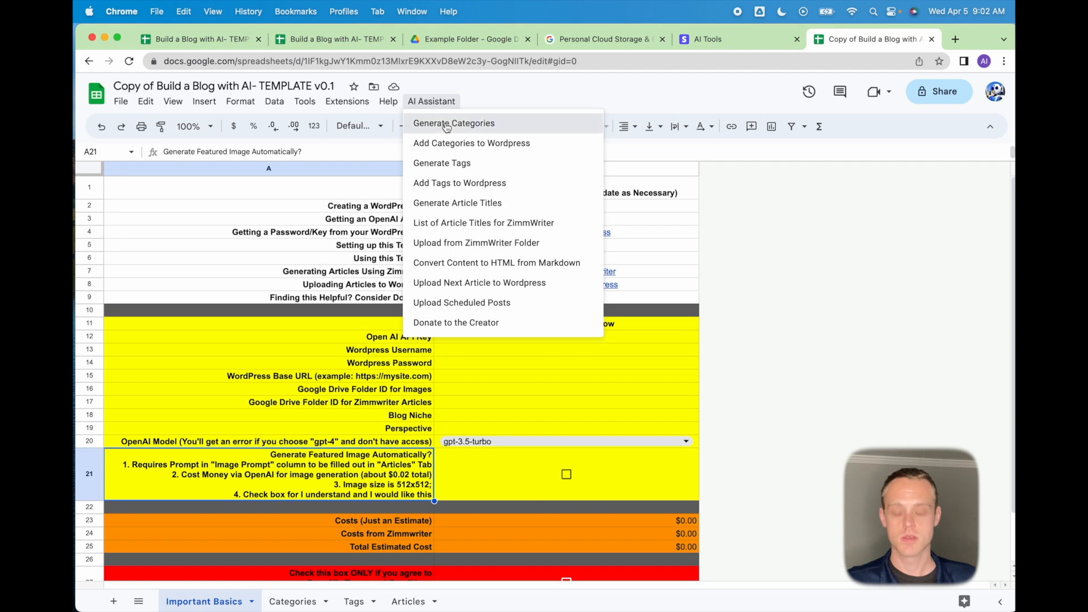
left_click(447, 125)
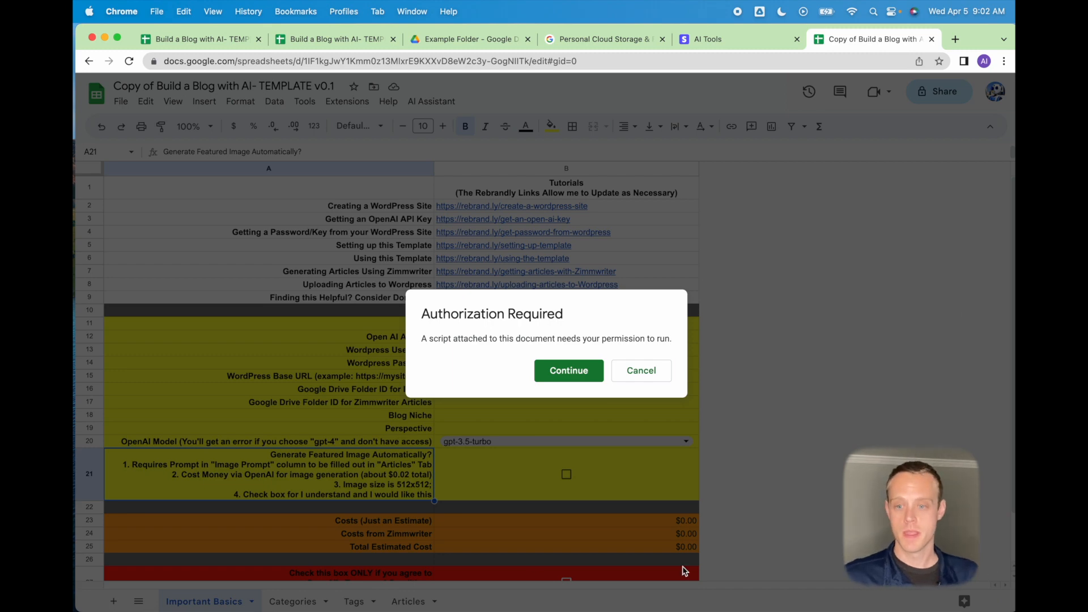
Authorize the AI Assistant script for the chosen Google account via Advanced > Go to AI Assistant (unsafe) > Allow.
left_click(568, 370)
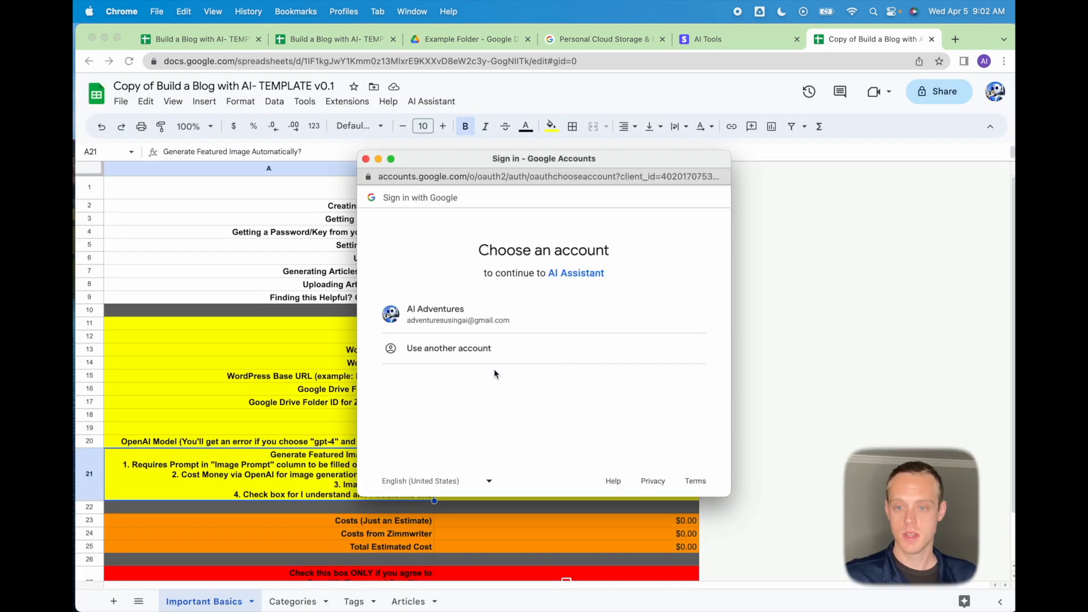
left_click(478, 317)
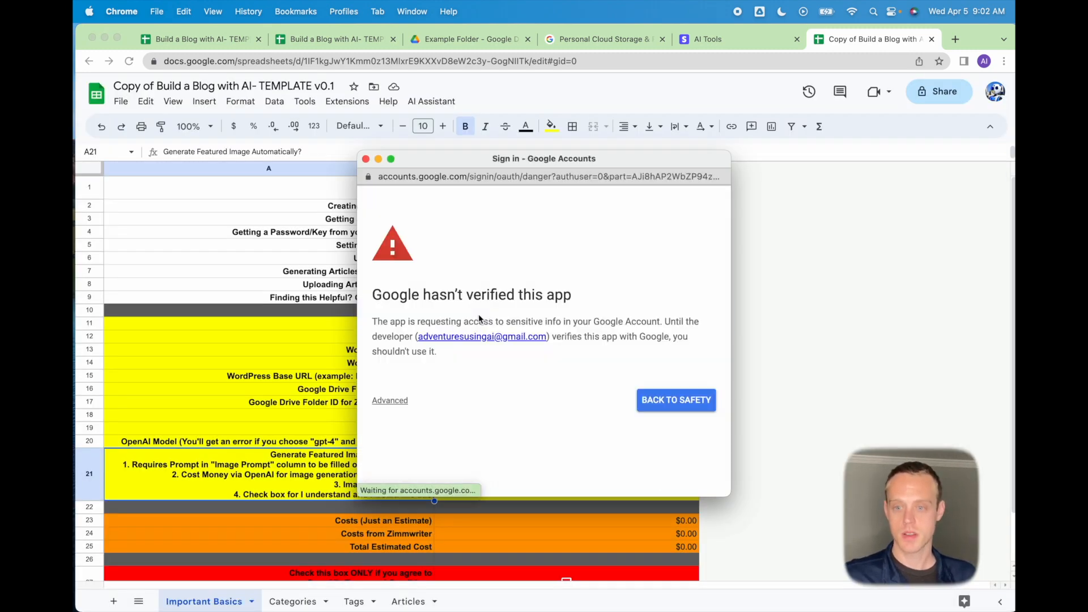
left_click(389, 402)
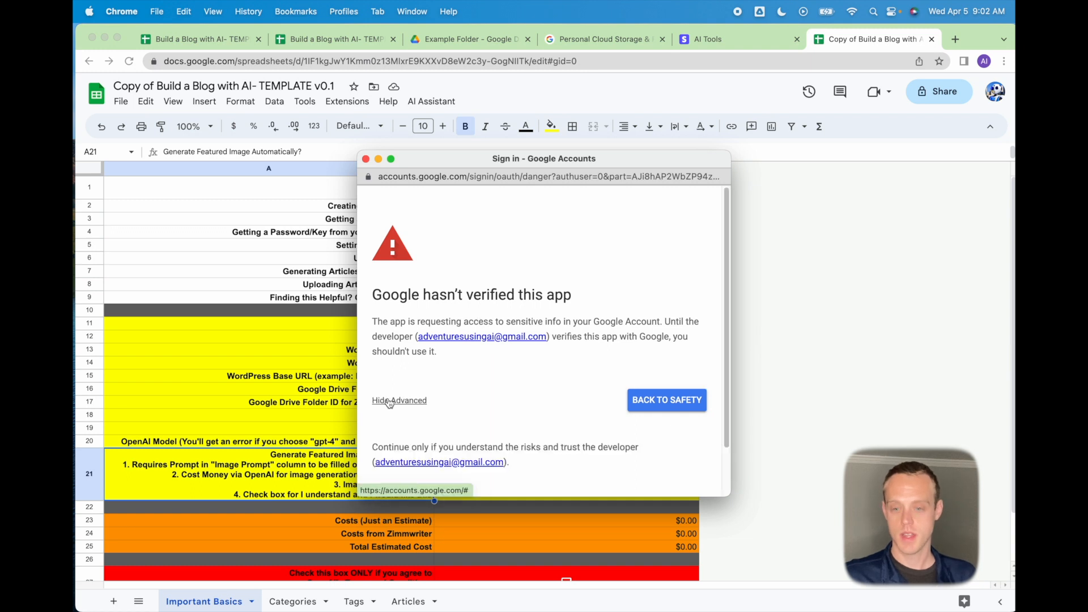
scroll(389, 445, "down", 2)
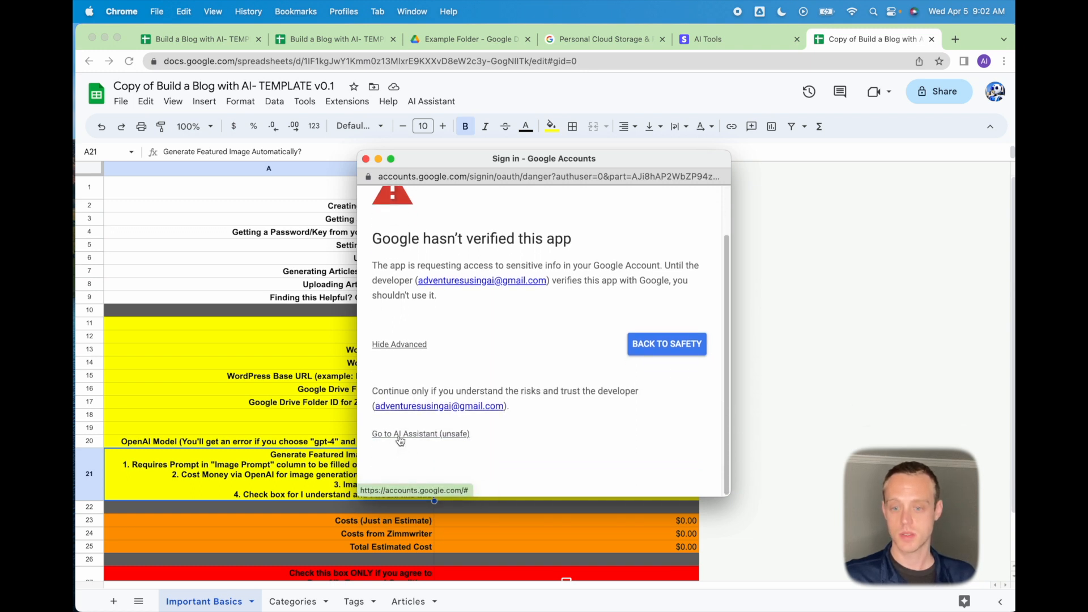
left_click(400, 435)
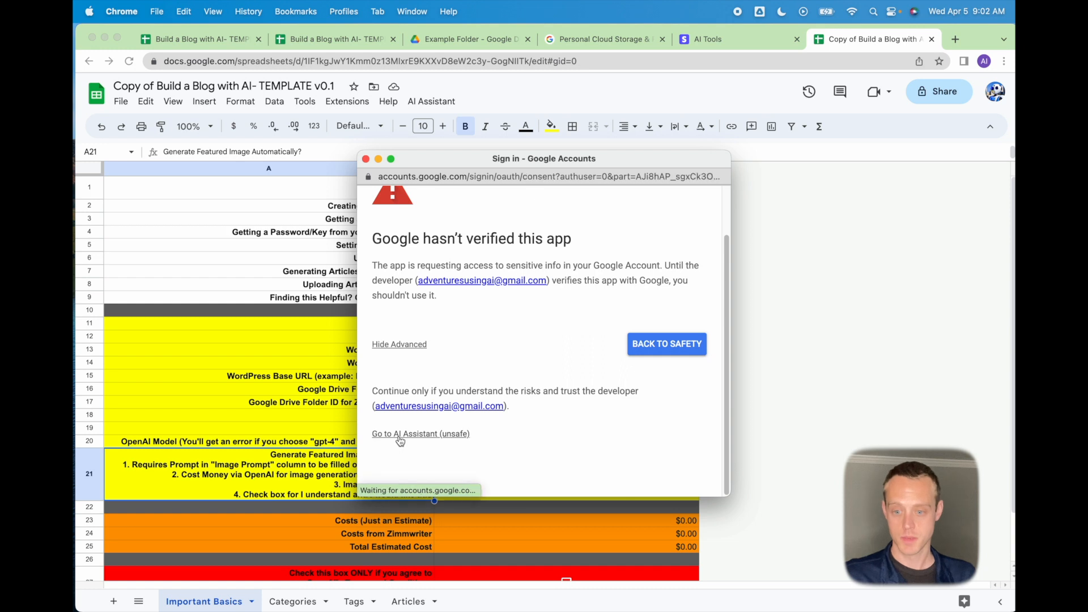
scroll(496, 399, "down", 2)
scroll(497, 398, "down", 1)
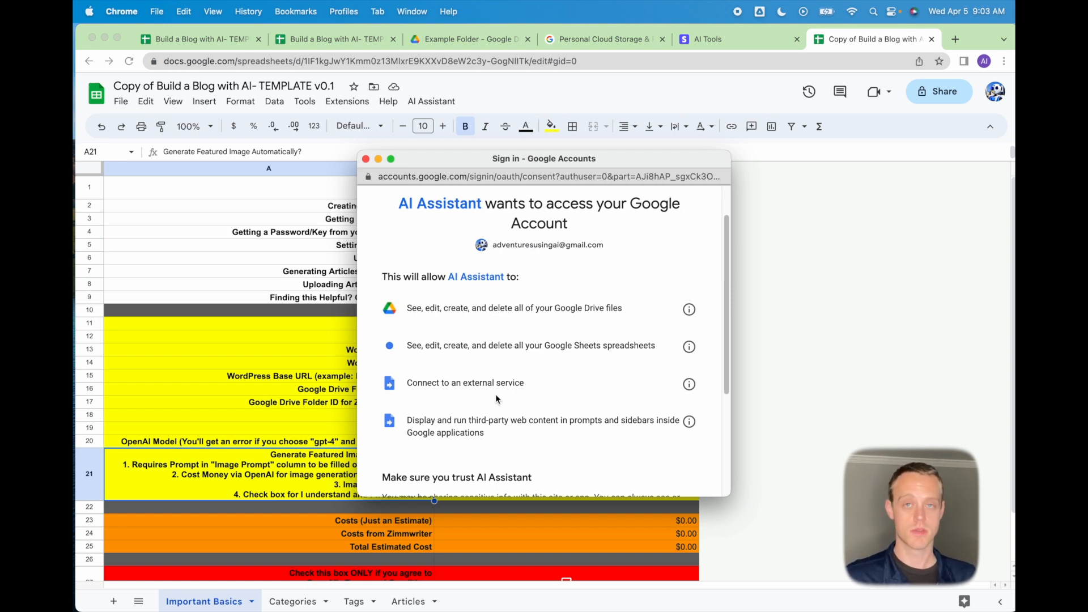
scroll(496, 397, "down", 5)
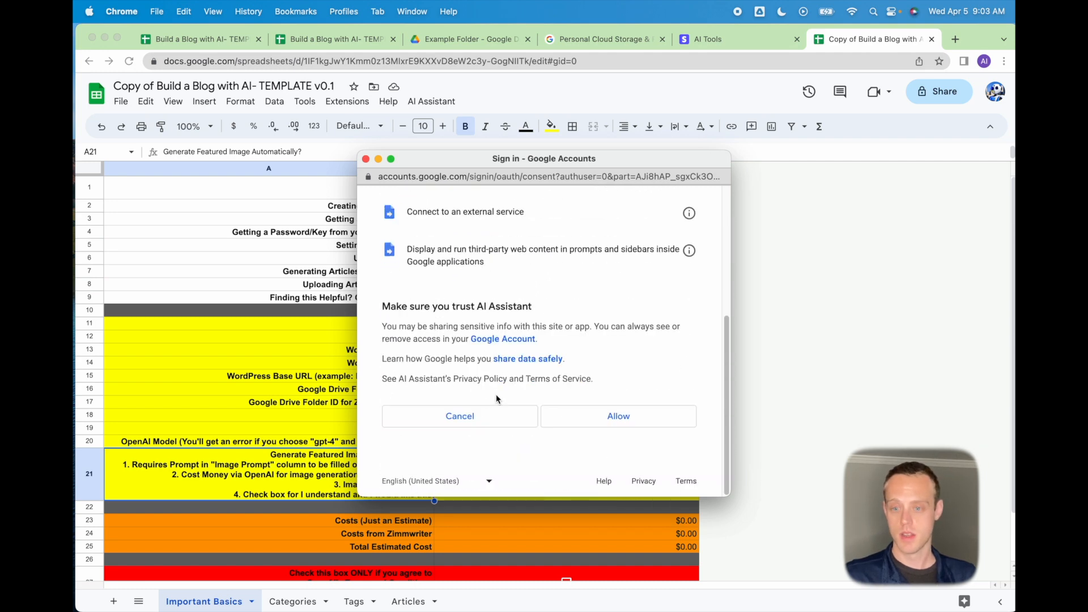
left_click(610, 418)
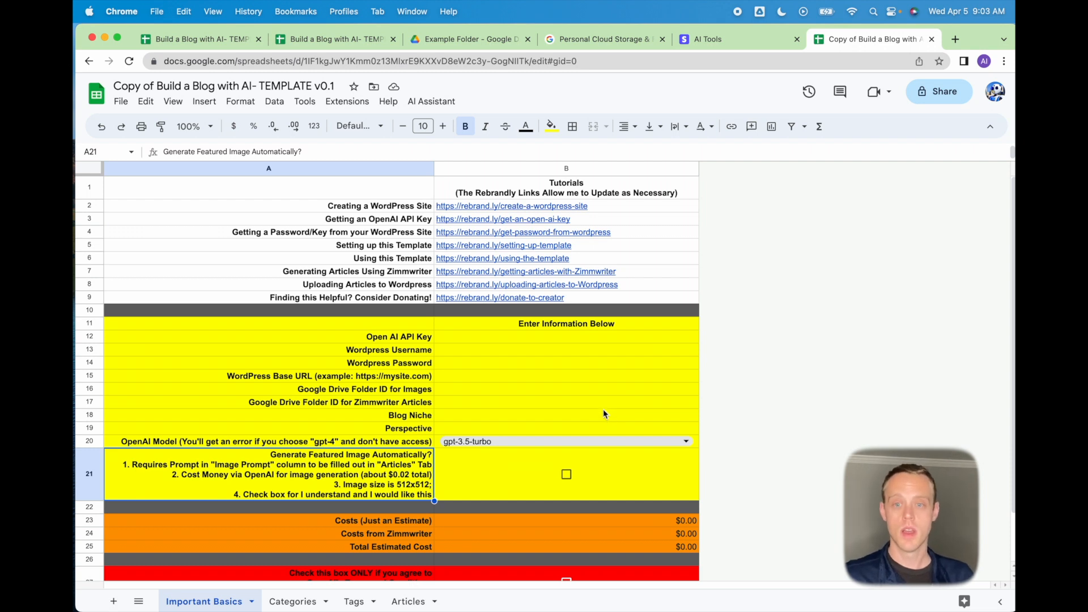
Enter the OpenAI API key into B12 of the demo template.
left_click(325, 41)
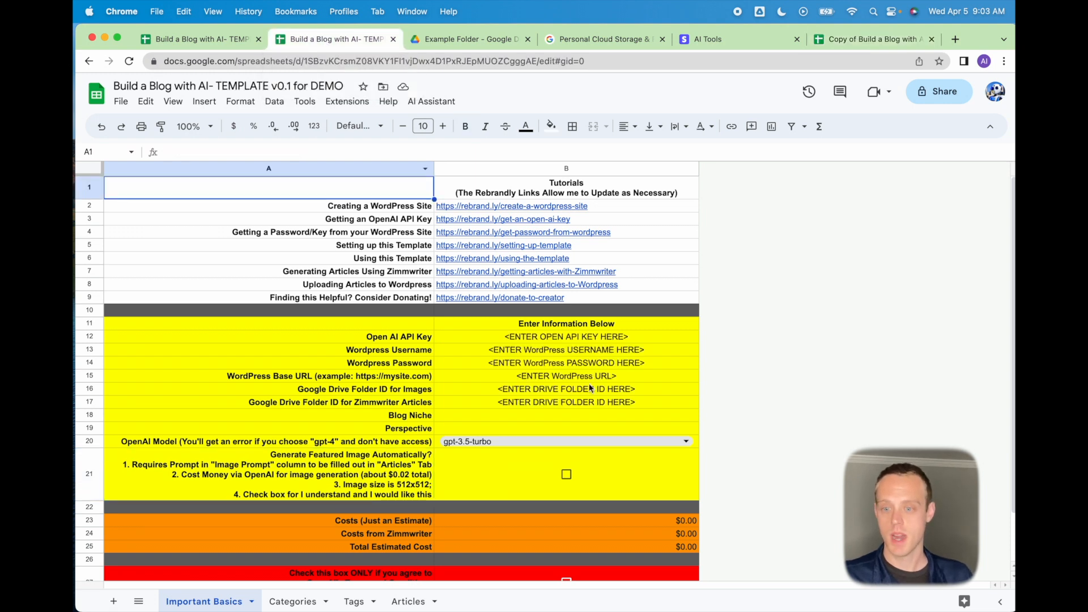
left_click_drag(579, 336, 580, 410)
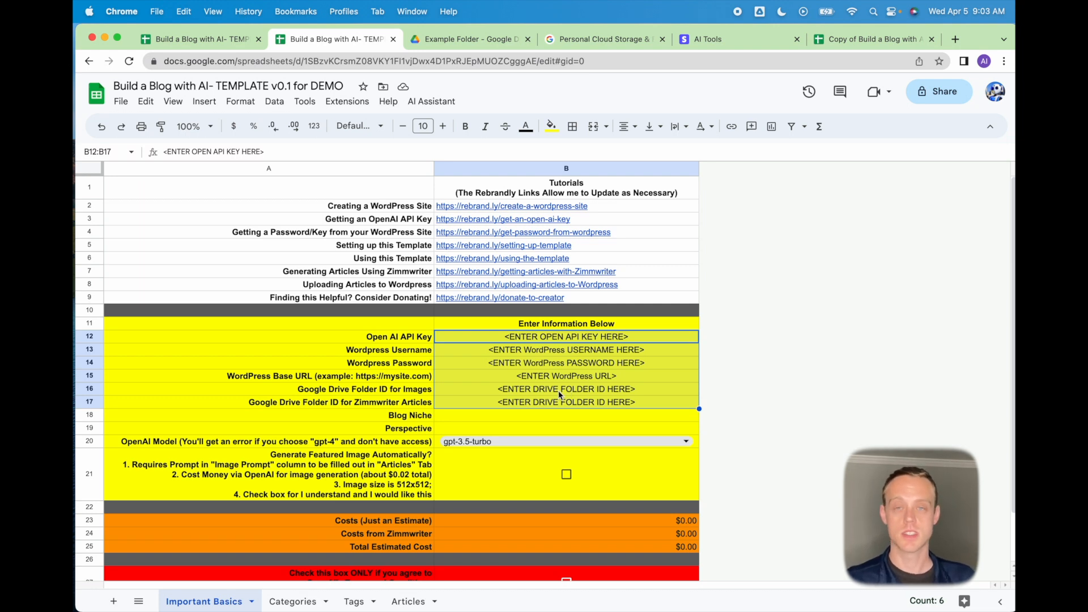
left_click(395, 339)
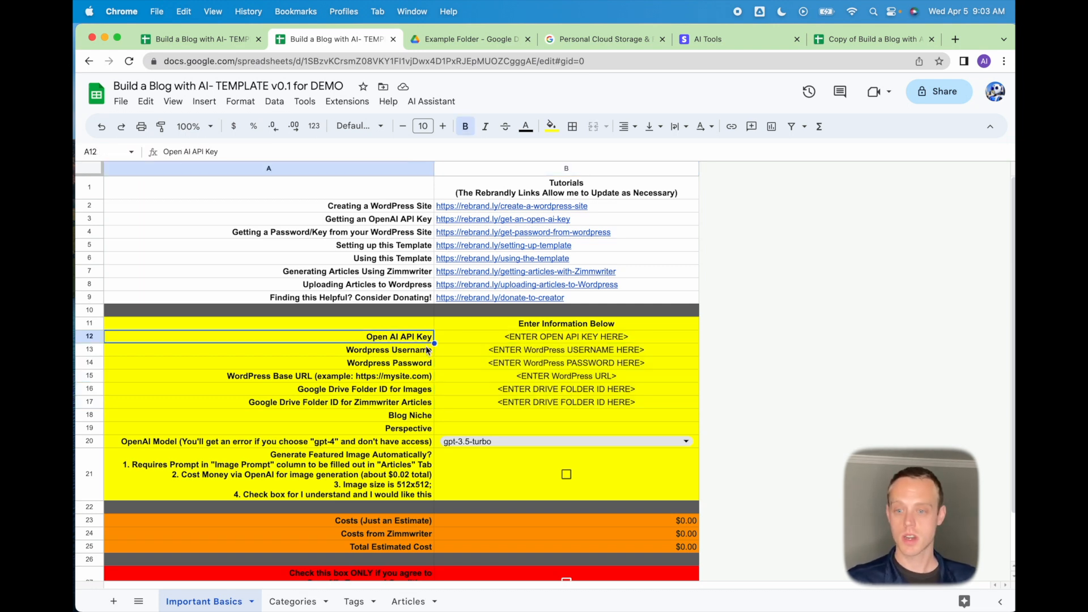
left_click(490, 342)
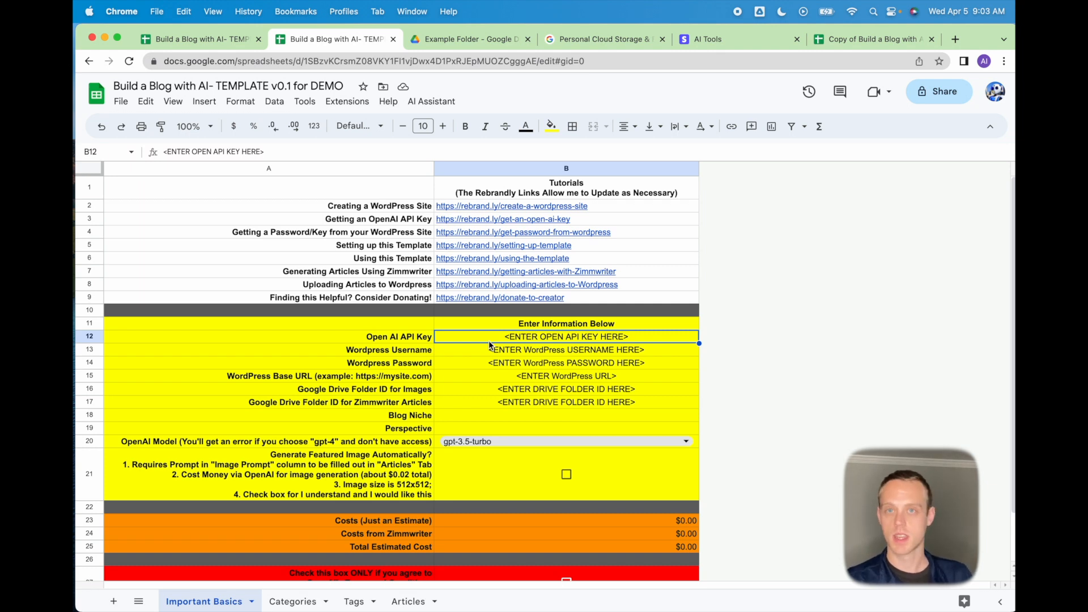
type("sk-")
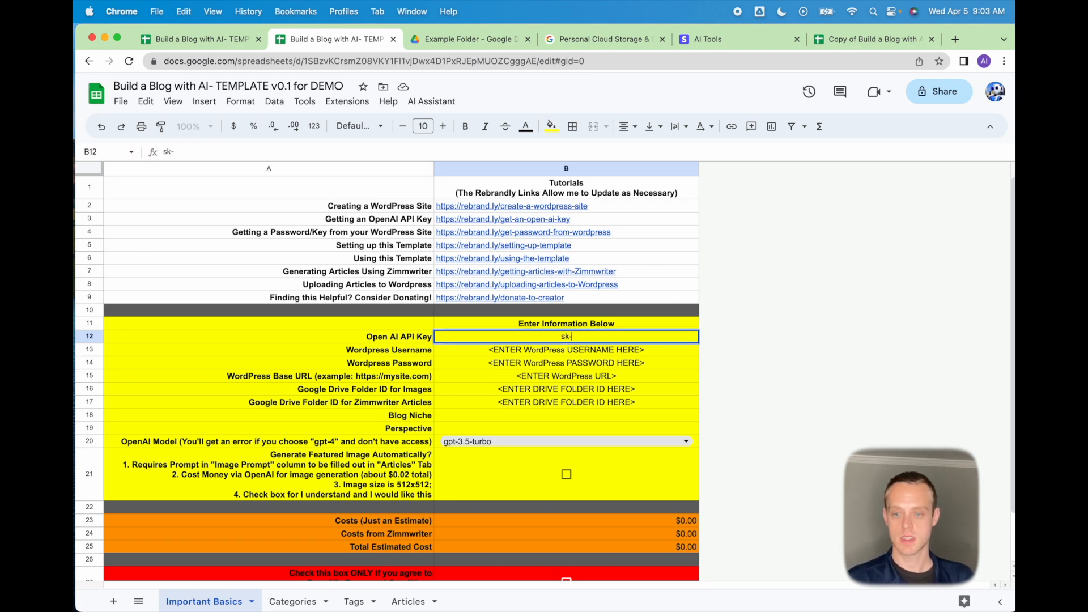
type("asdfjasdfijikj")
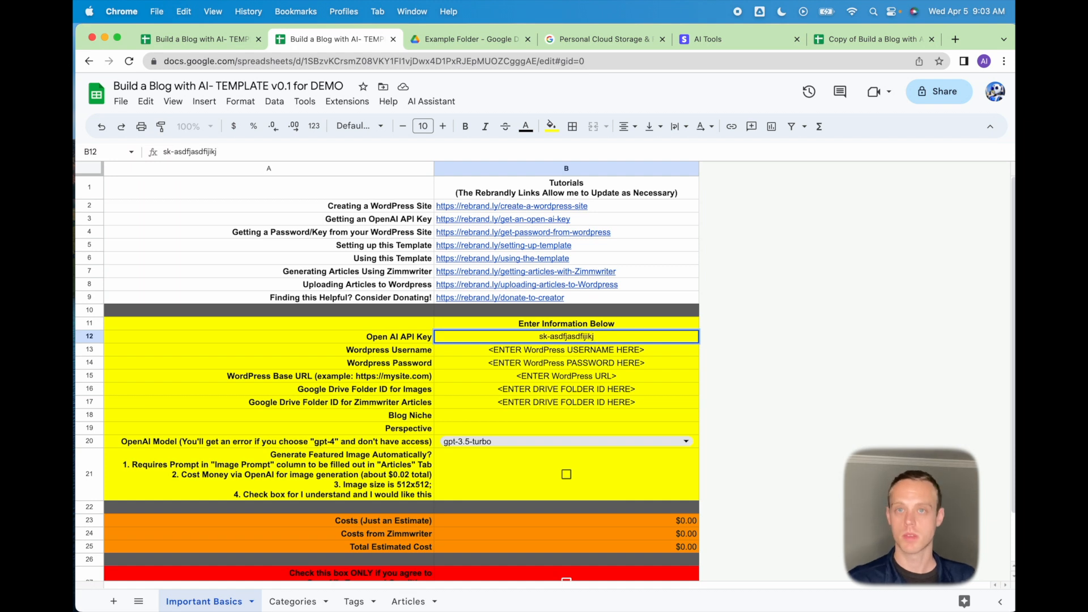
key("Return")
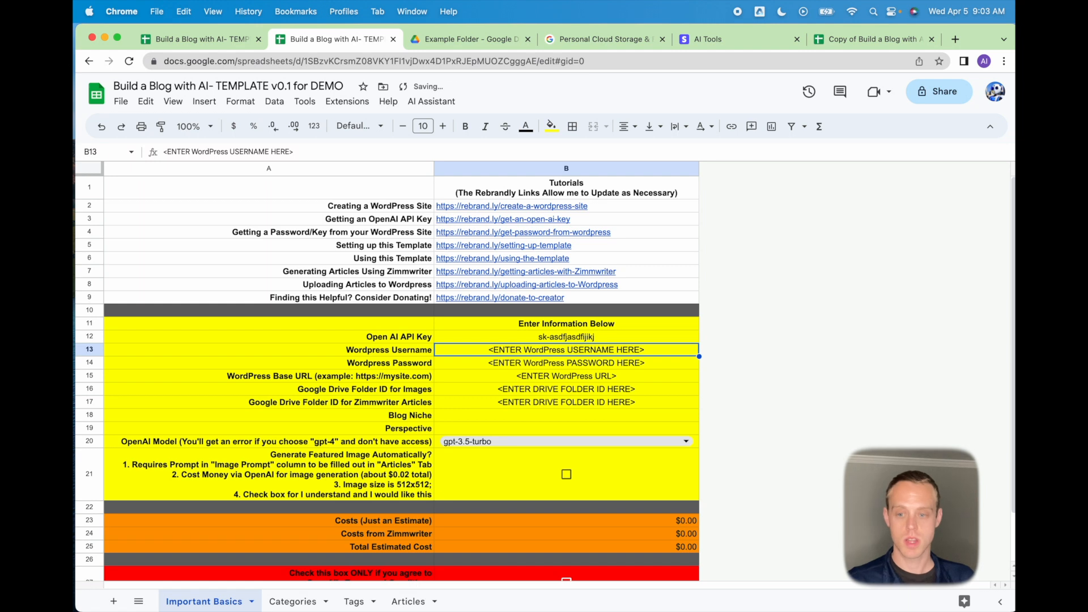
Fill in the WordPress username and password in B13 and B14.
type("admin")
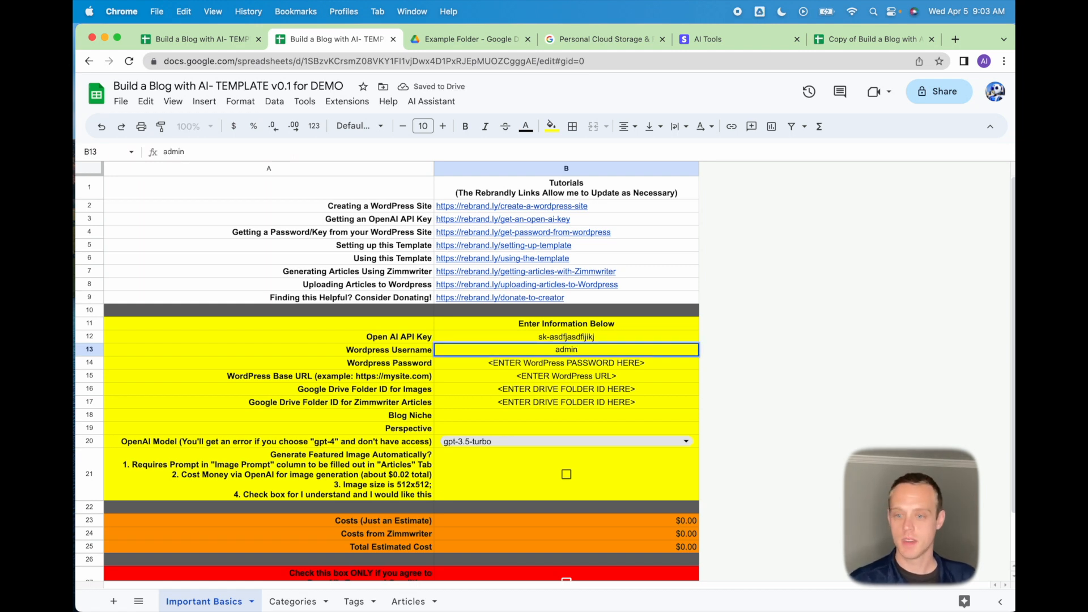
key("Tab")
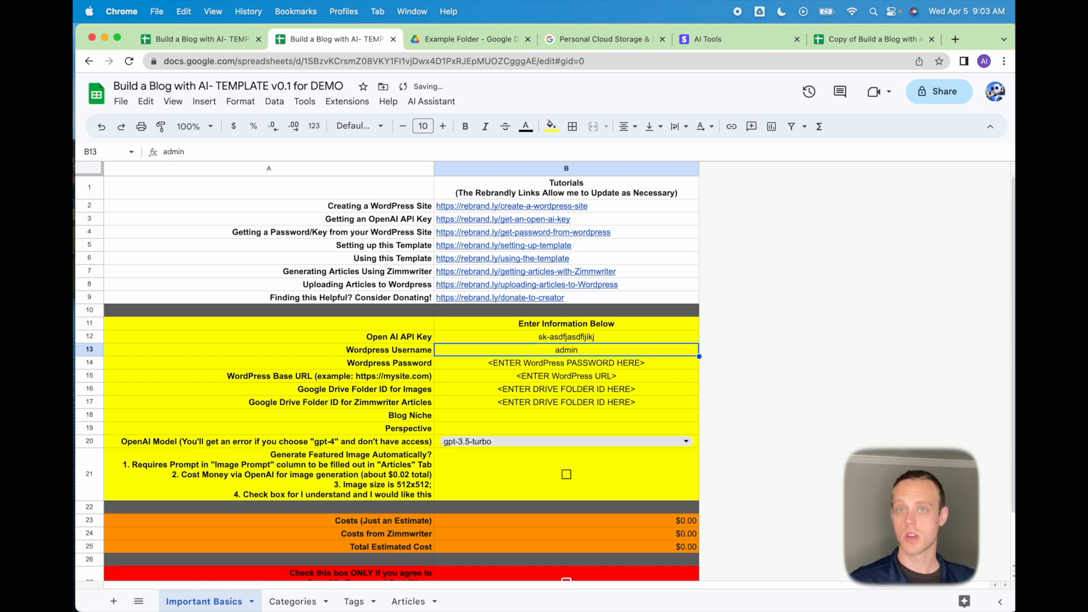
key("Down")
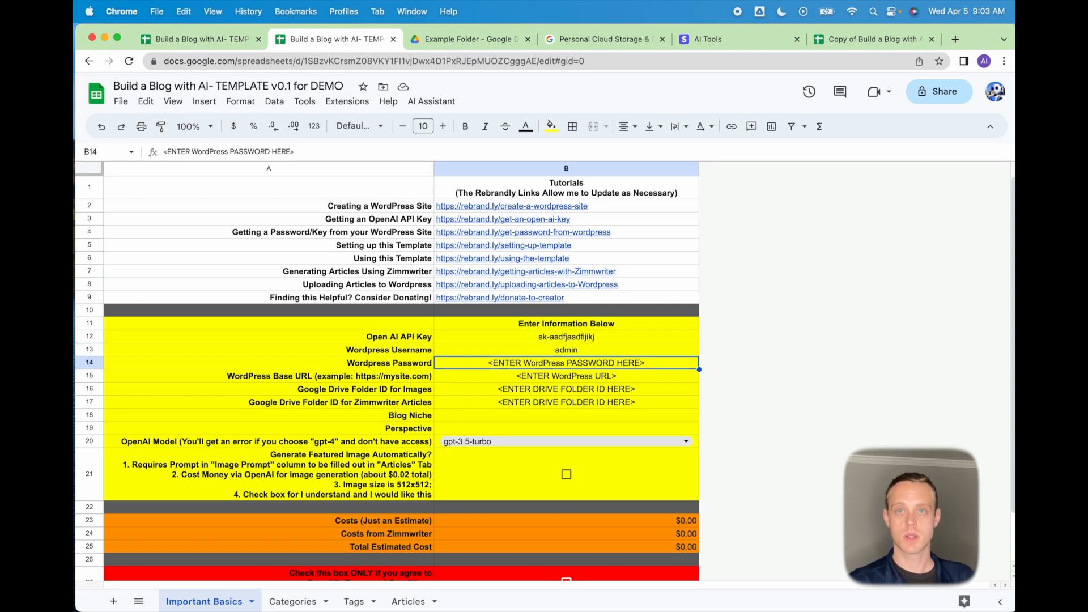
type("password")
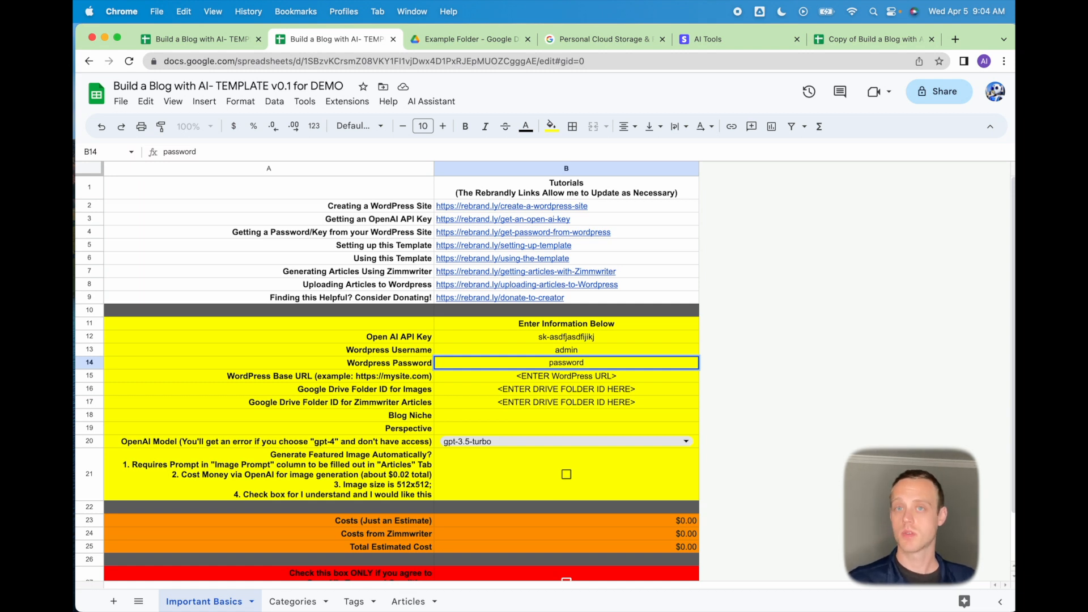
key("Return")
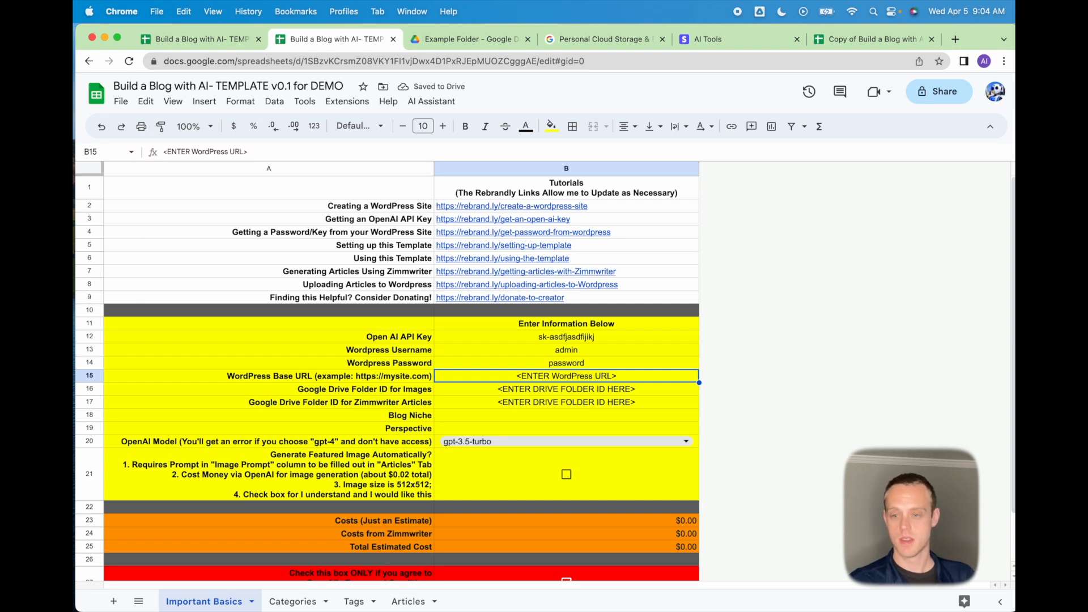
type("https:")
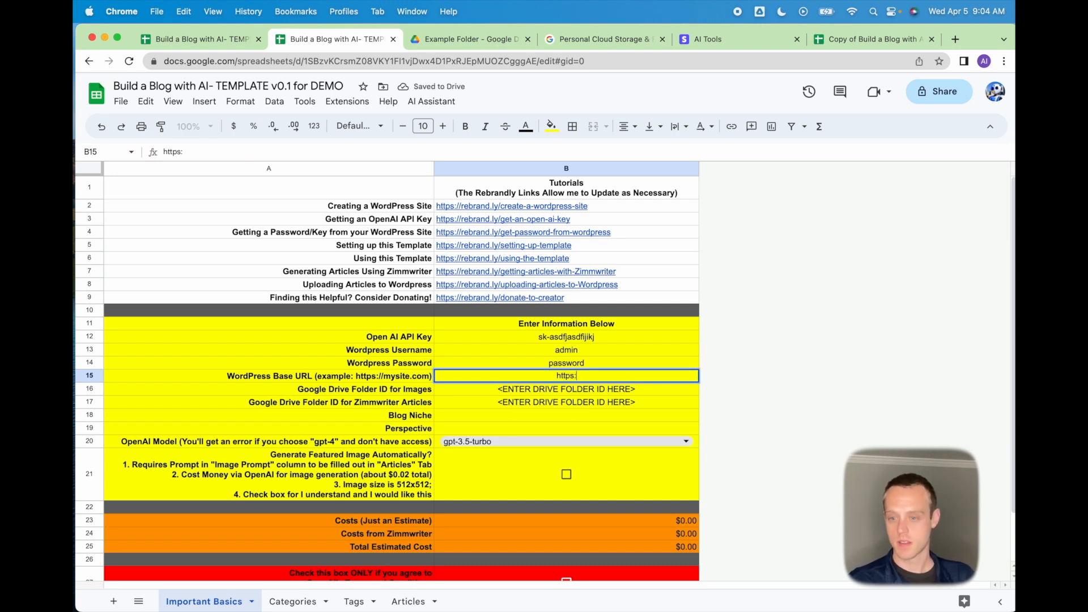
key("BackSpace")
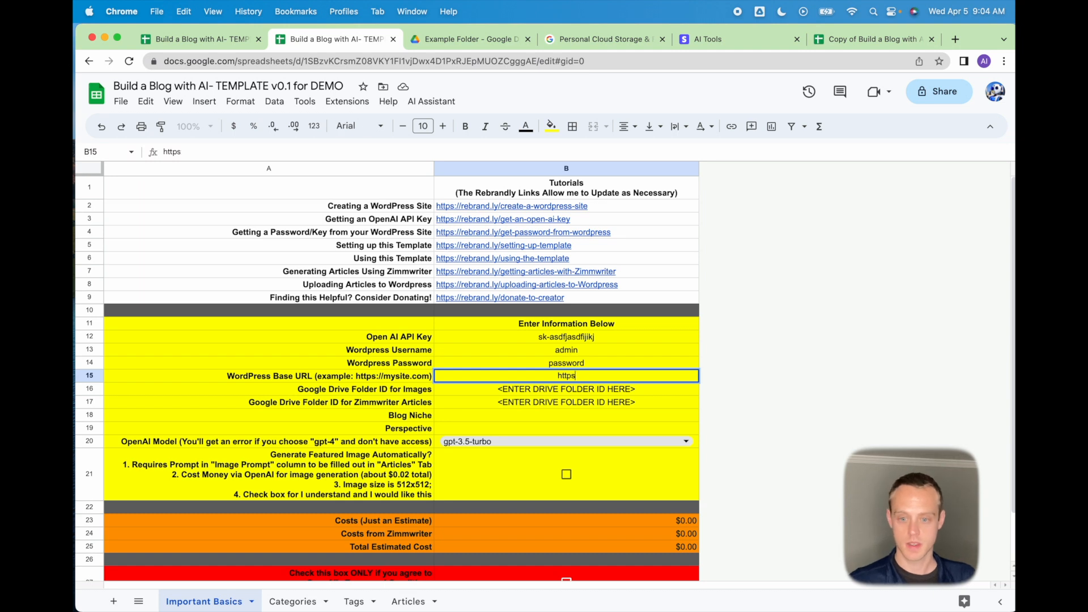
left_click(379, 379)
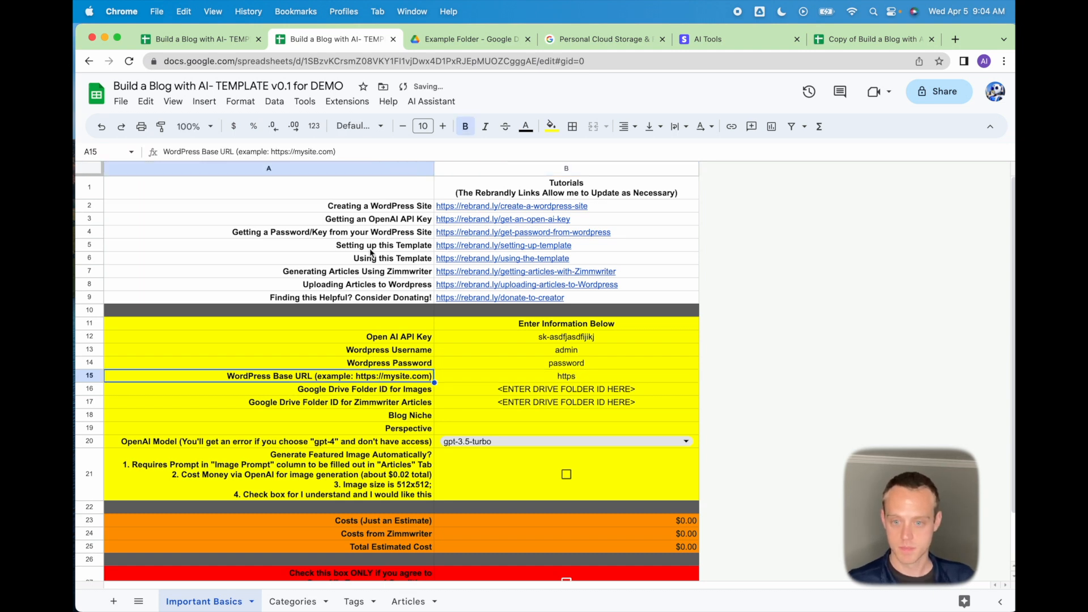
left_click_drag(336, 151, 265, 152)
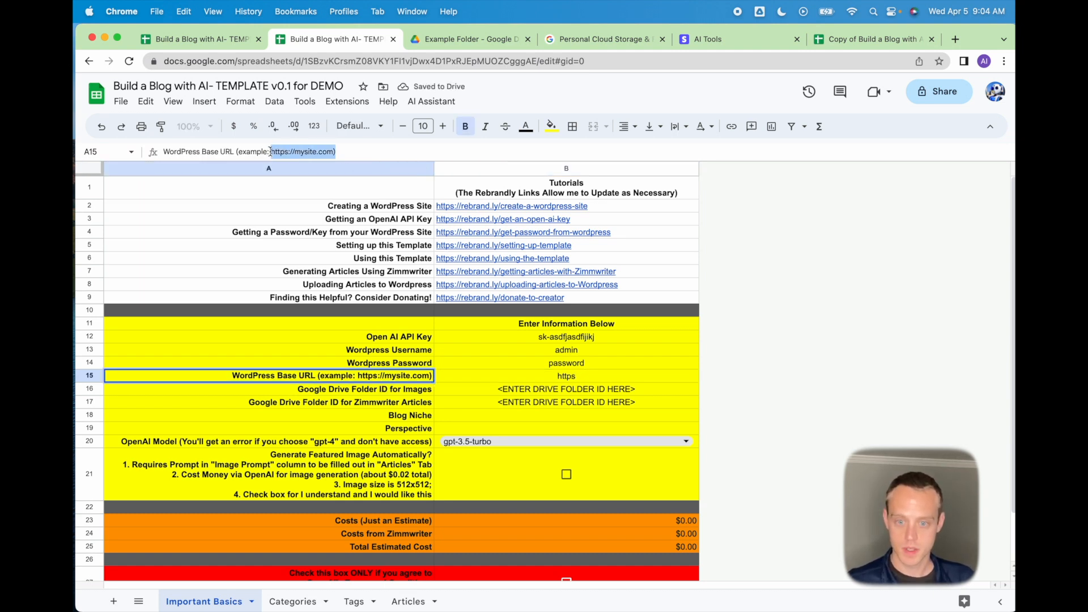
key("super+c")
key("Tab")
key("super+v")
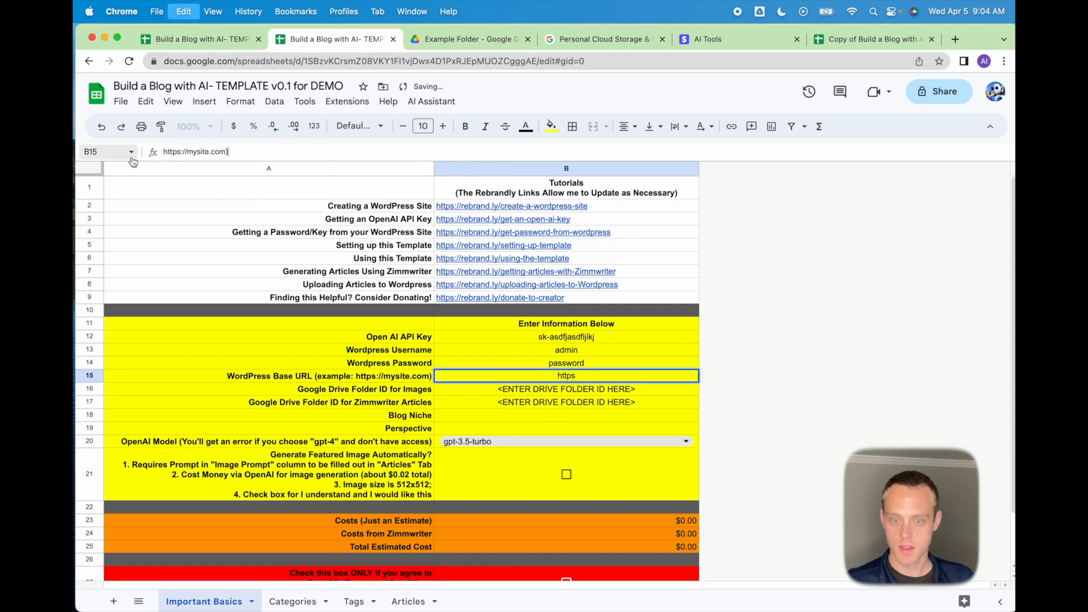
key("Return")
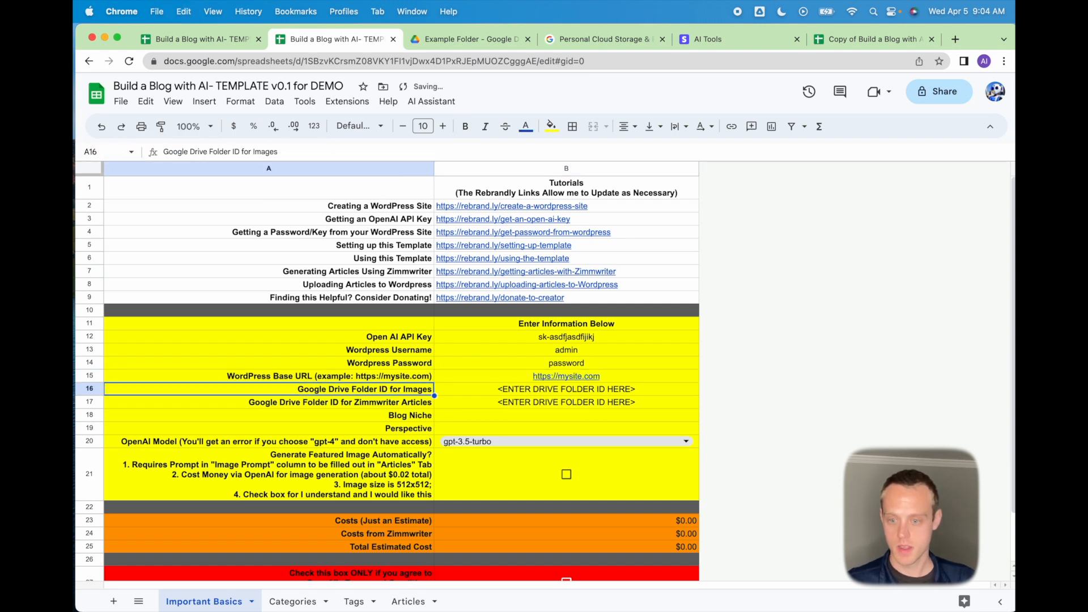
key("Tab")
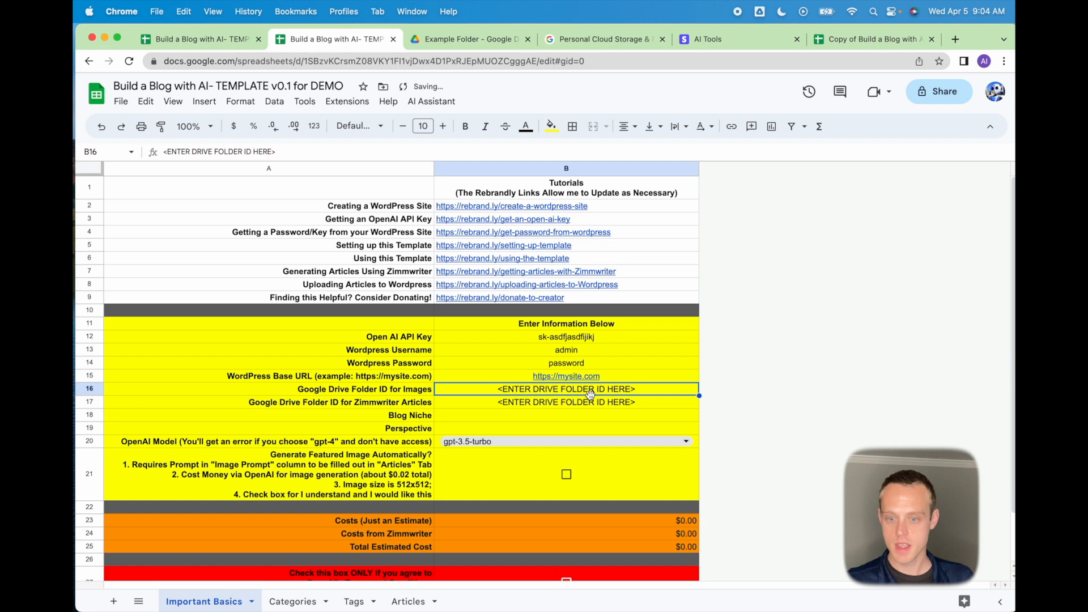
Note the Google Drive Folder ID for Images field in A16, then go to the Example Folder in Drive.
left_click(406, 390)
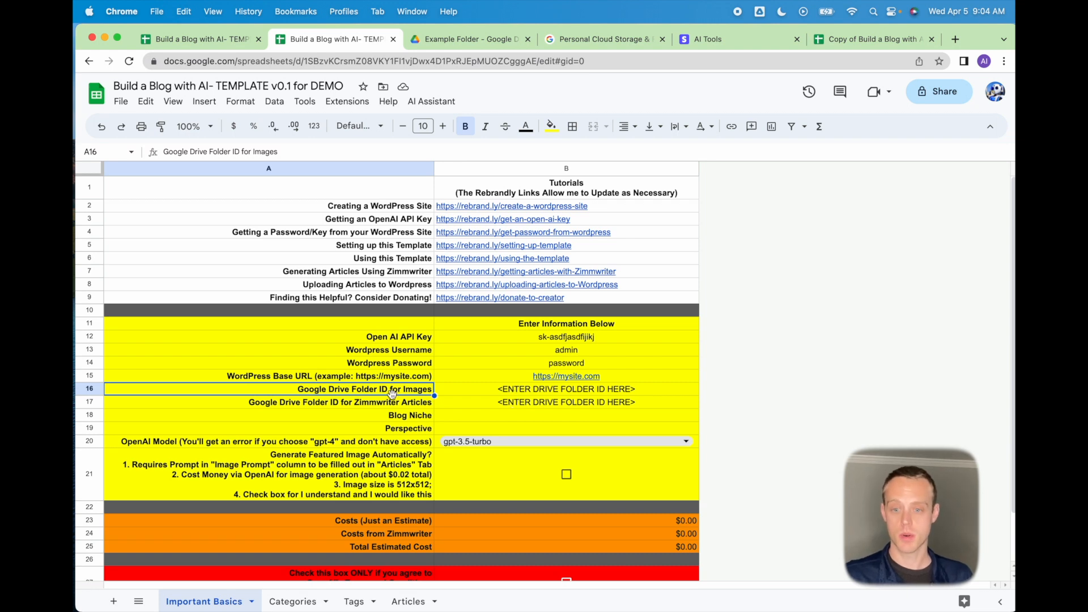
left_click(474, 41)
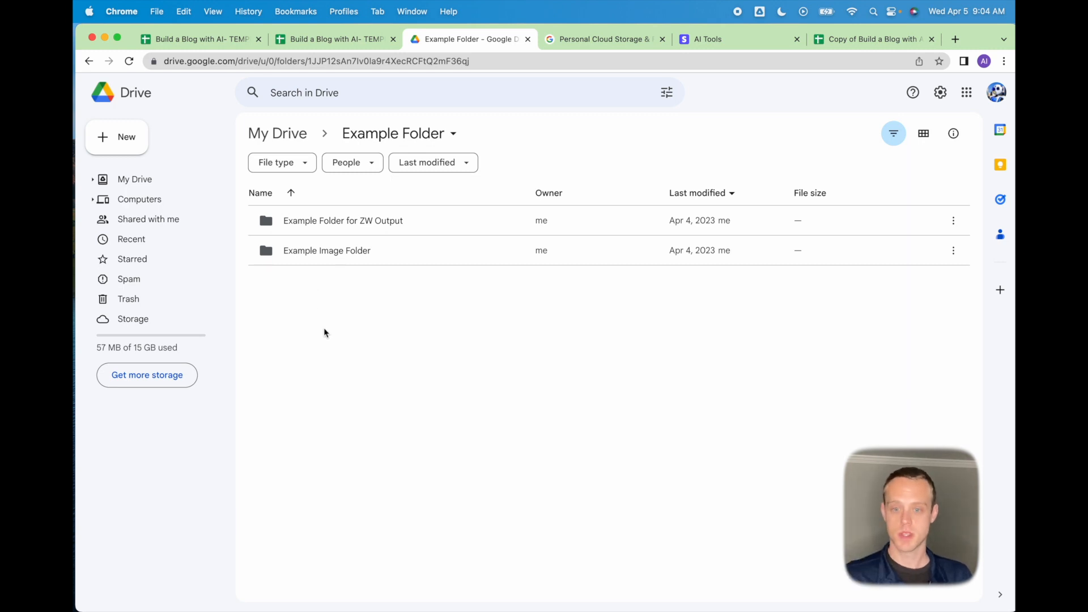
Open Example Image Folder, copy its ID after 'folders/' in the URL, and return to the spreadsheet.
left_click(343, 259)
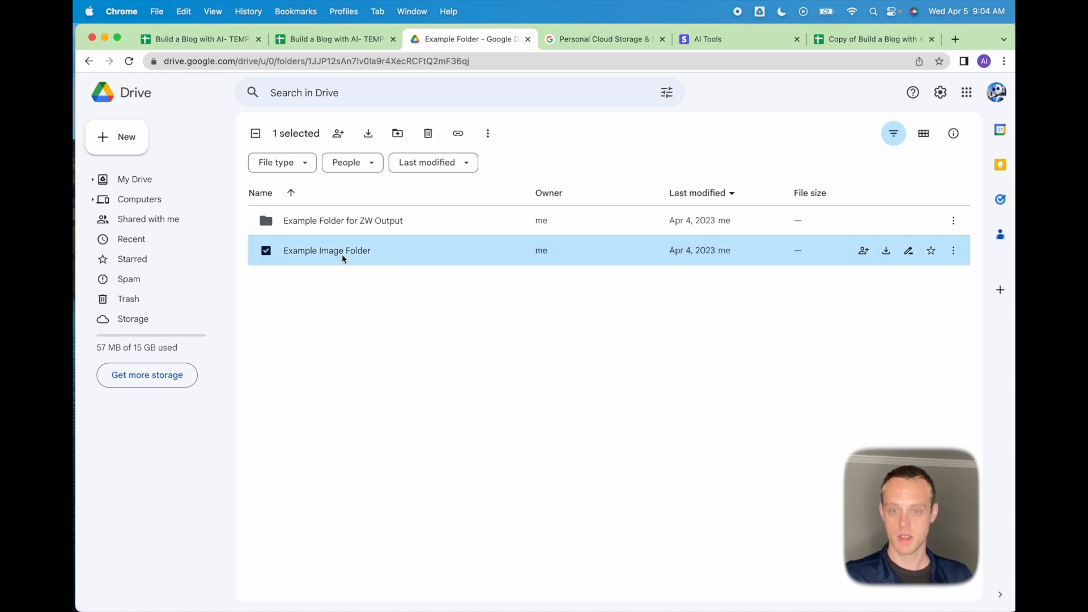
double_click(343, 253)
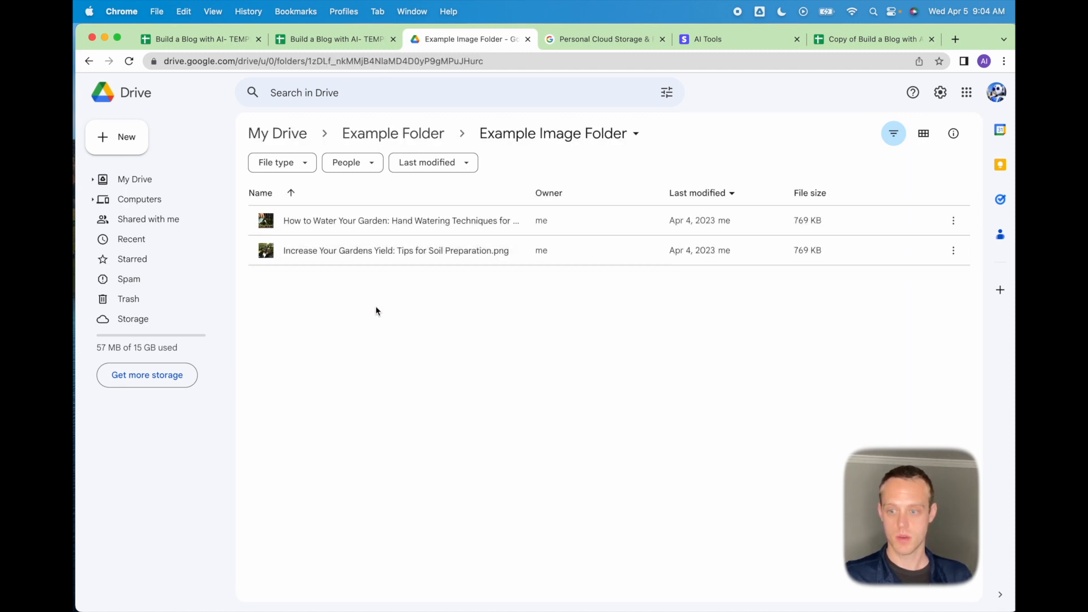
left_click(491, 63)
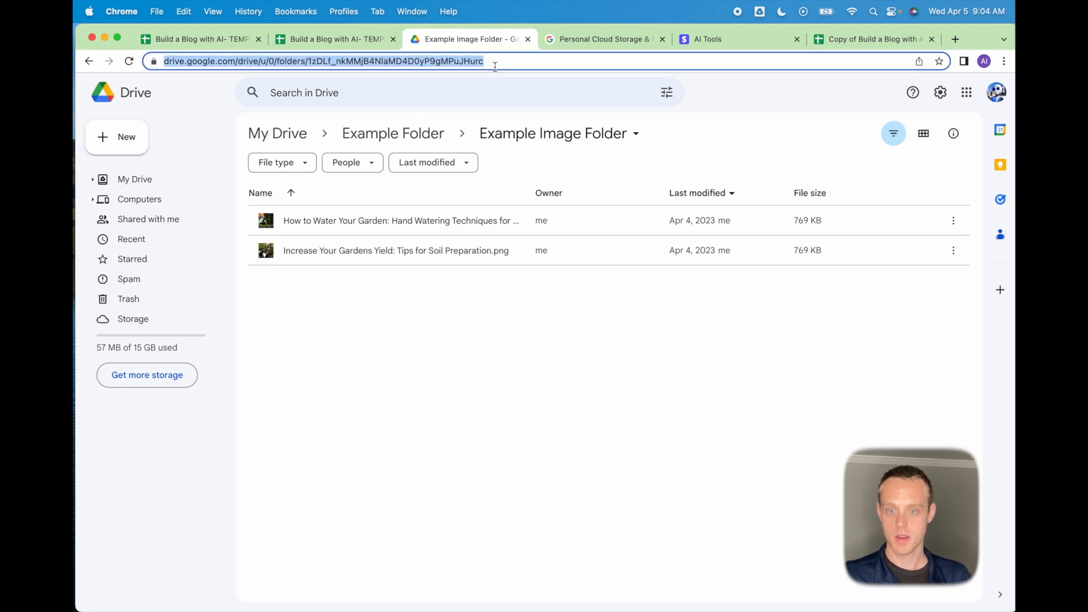
left_click(349, 61)
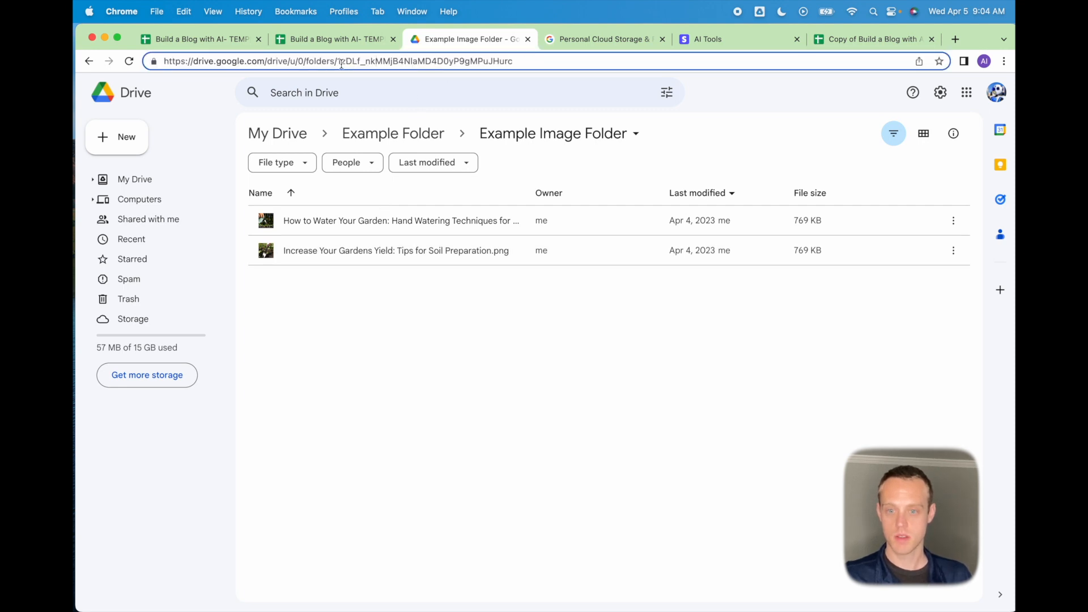
left_click(547, 63)
left_click_drag(546, 63, 336, 61)
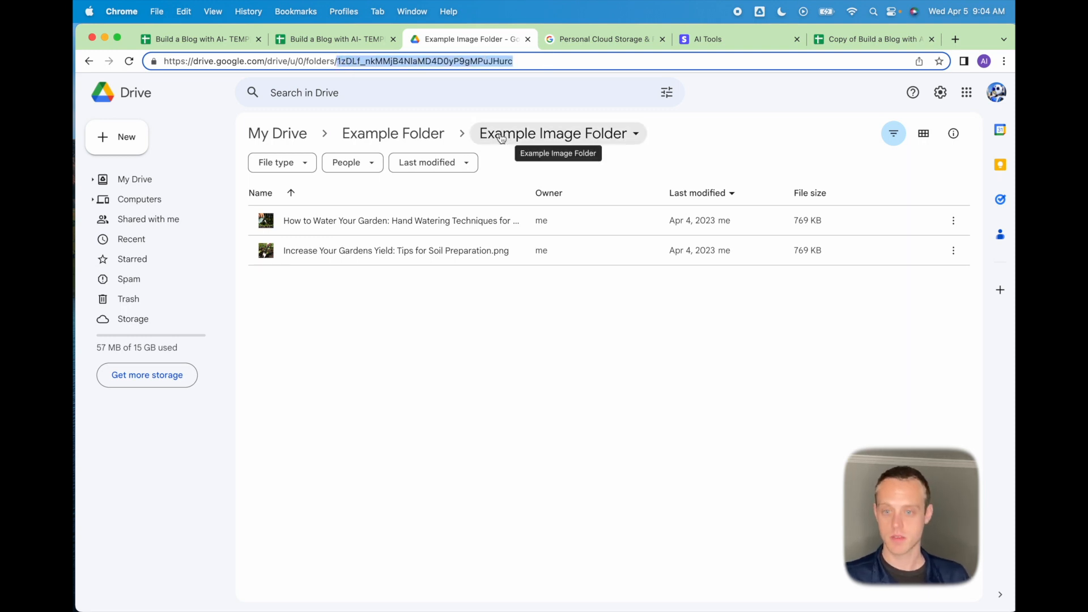
right_click(460, 62)
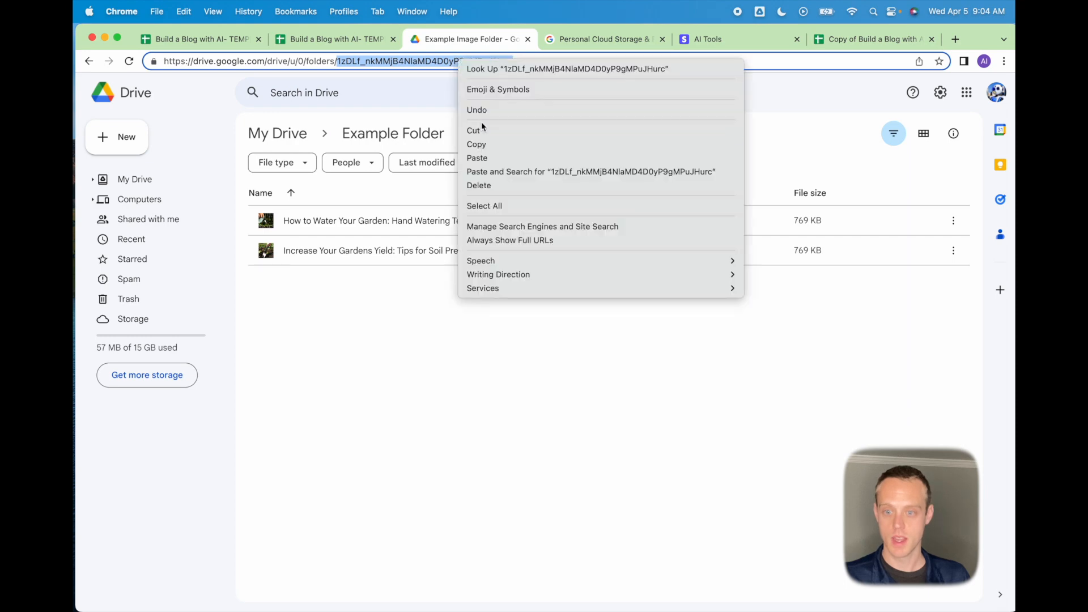
left_click(485, 143)
left_click(334, 37)
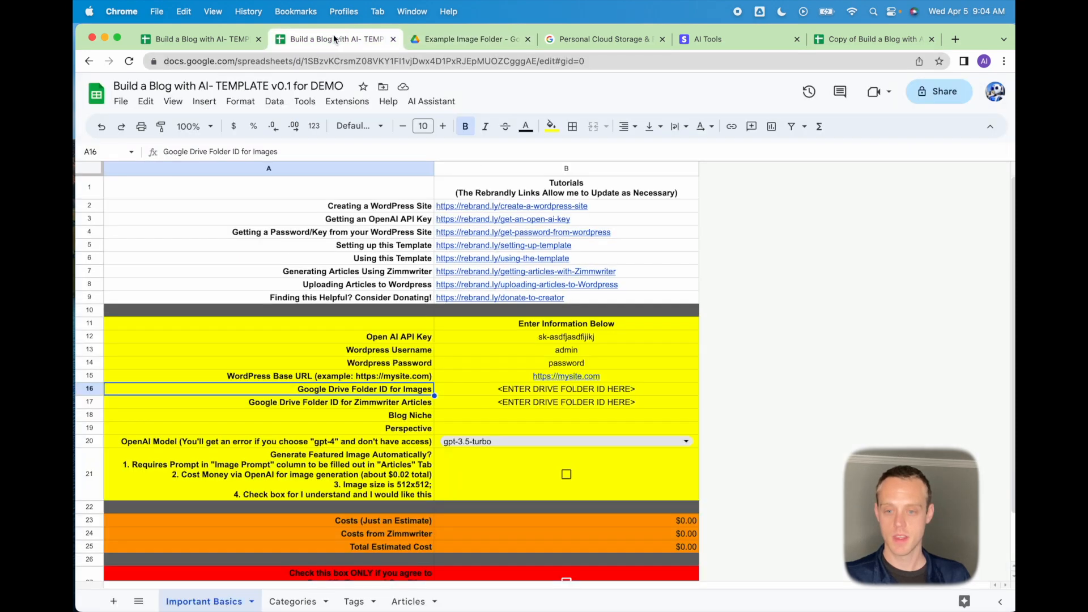
Paste the copied image folder ID into B16, then go back to Example Image Folder in Drive.
left_click(488, 404)
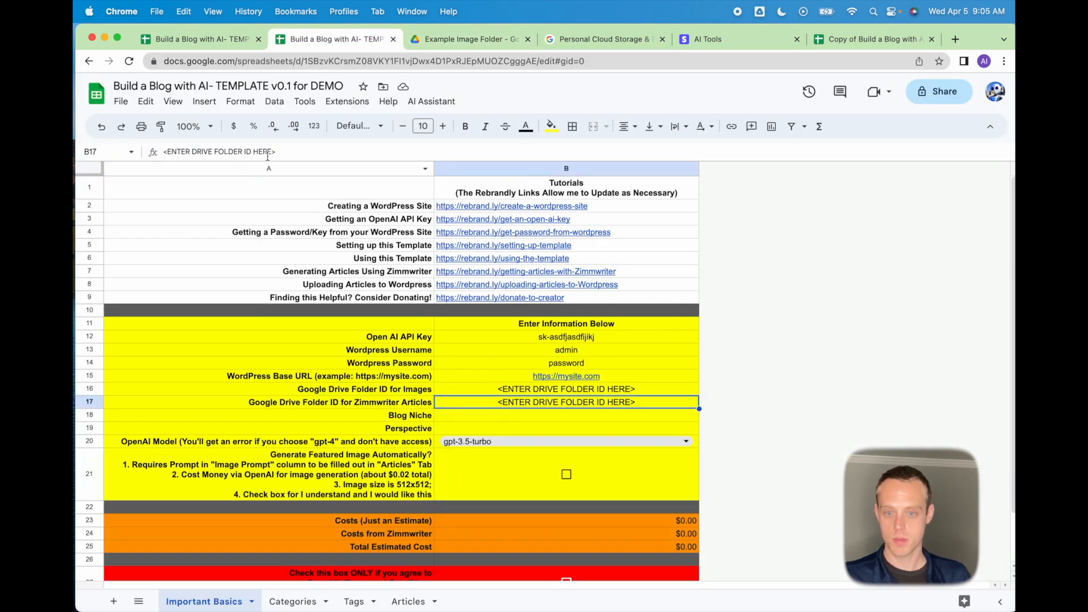
left_click(551, 390)
key("ctrl+v")
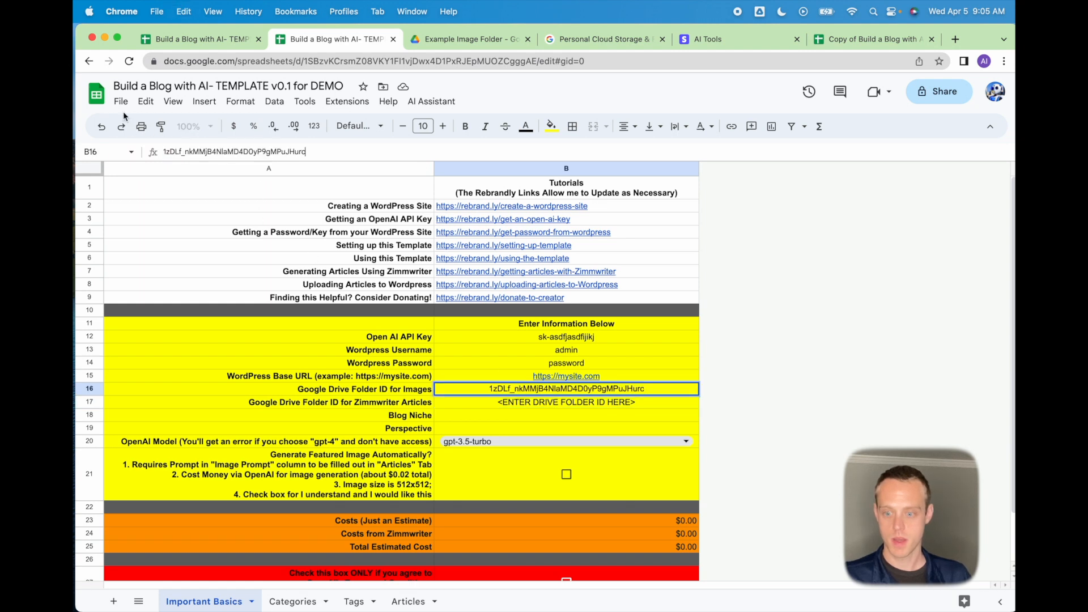
key("Return")
left_click(478, 40)
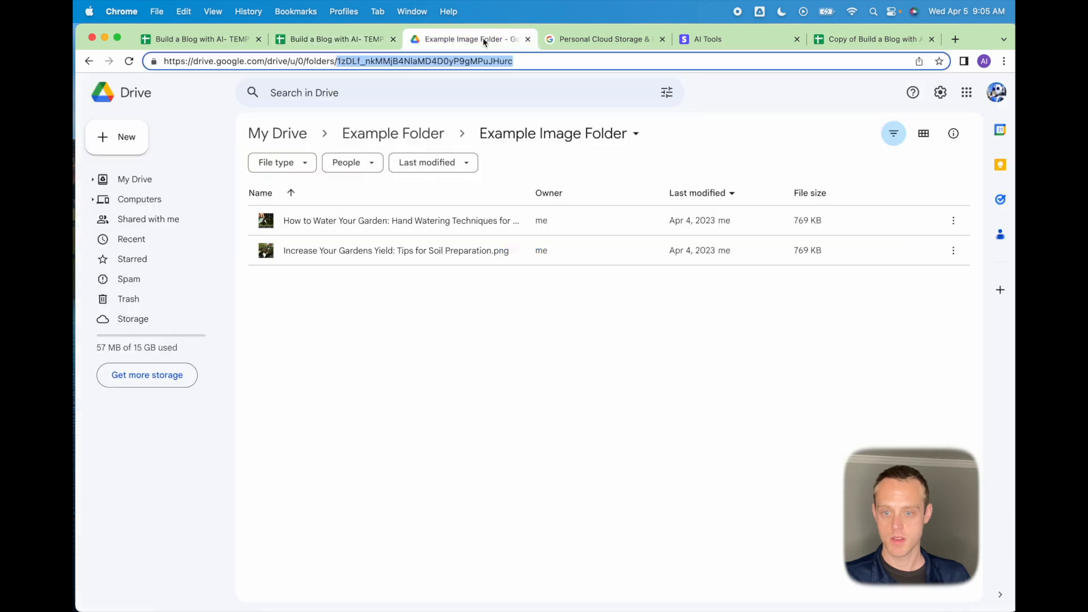
From Example Folder, open Example Folder for ZW Output, copy its URL folder ID, and return to the spreadsheet.
left_click(377, 135)
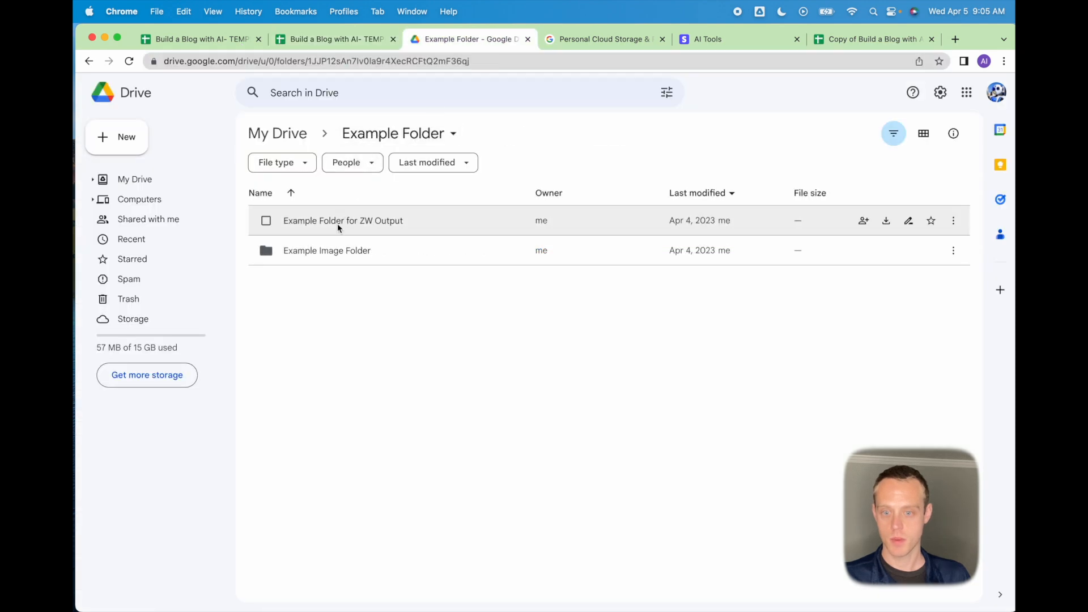
double_click(338, 223)
left_click(481, 60)
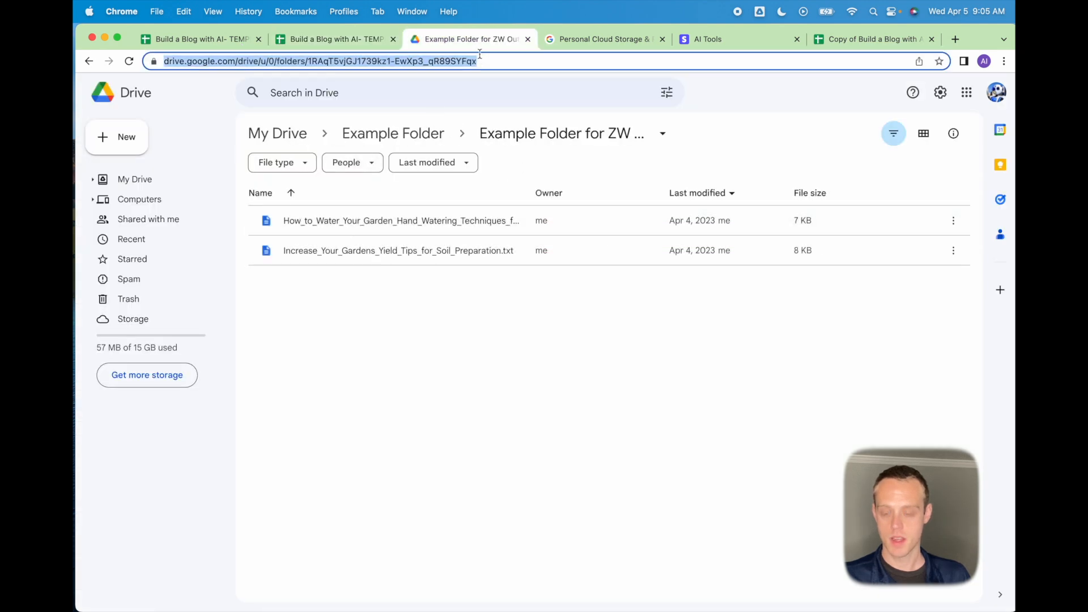
left_click(510, 61)
left_click_drag(517, 61, 338, 66)
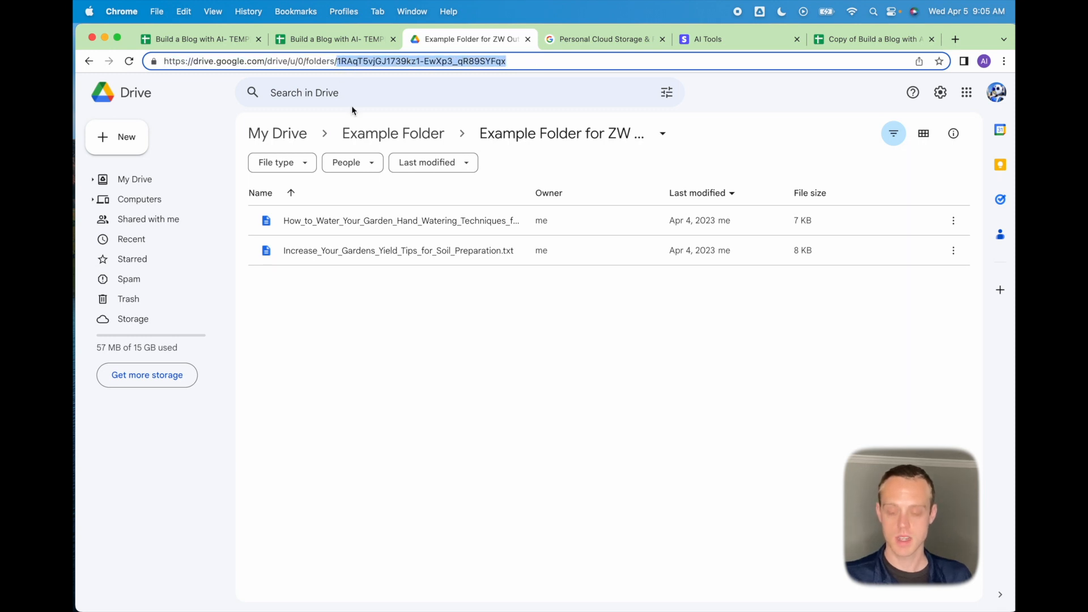
right_click(368, 63)
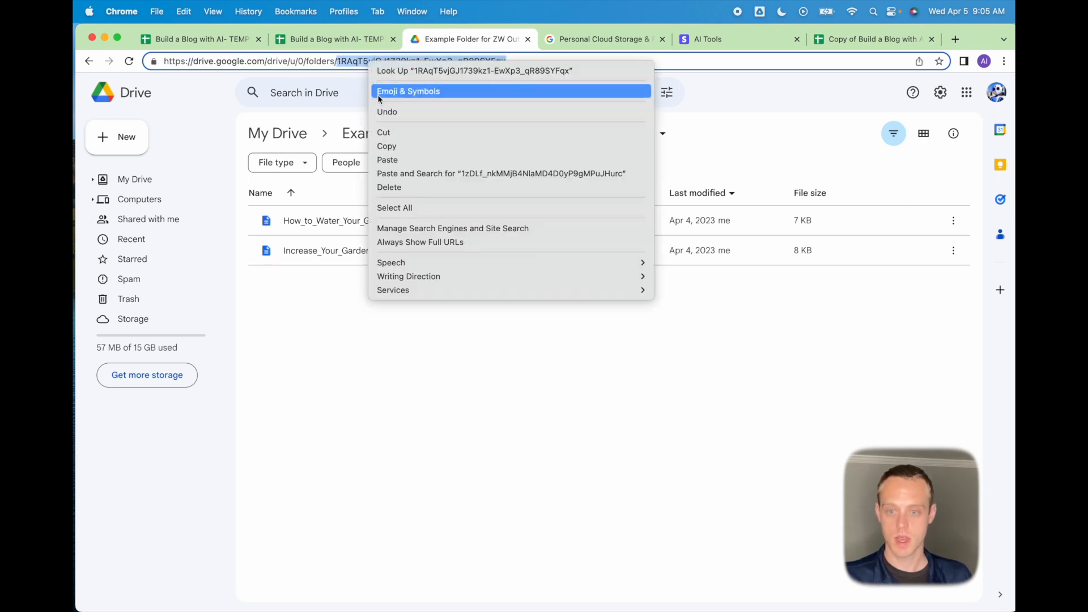
left_click(391, 146)
left_click(337, 38)
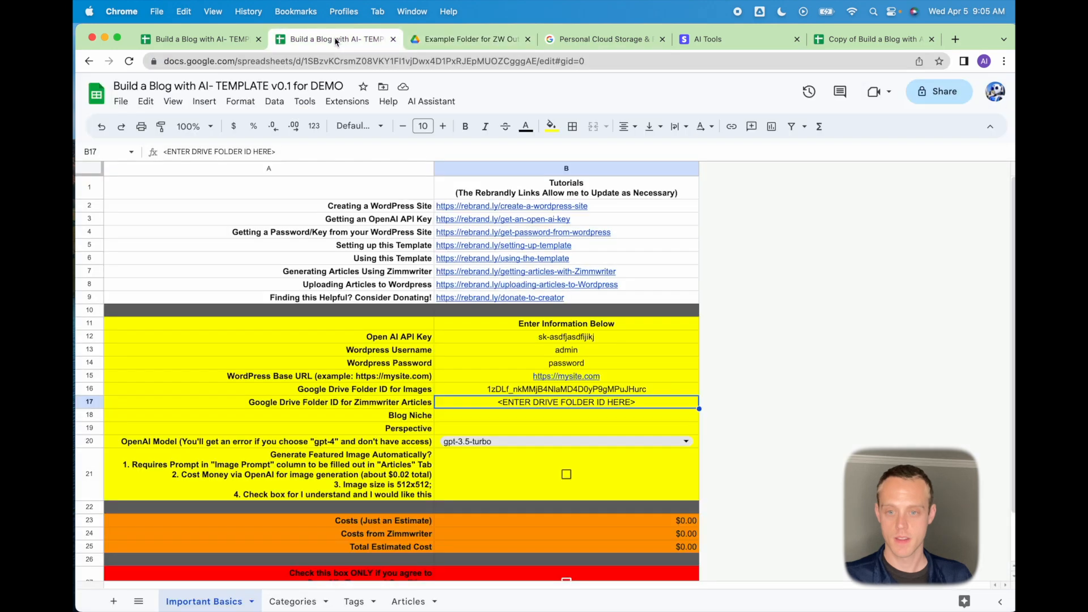
Paste the Zimmwriter articles Drive folder ID into B17, replacing the placeholder.
double_click(500, 404)
key("super+a")
key("super+v")
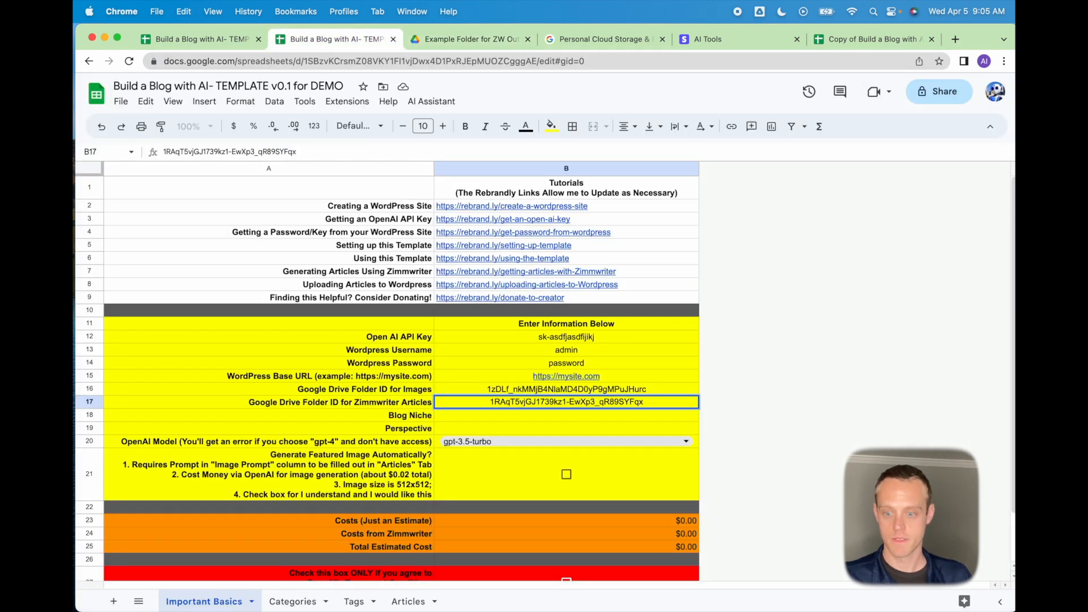
key("Return")
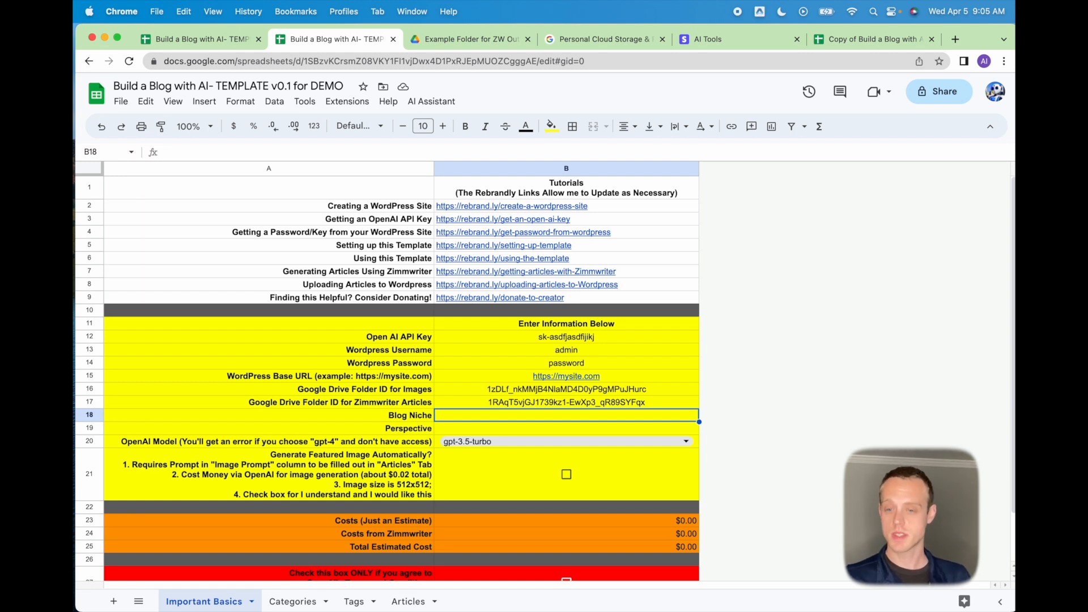
Enter 'Gardening' as the blog niche and 'a Master Gardener' as the perspective.
type("Gardening")
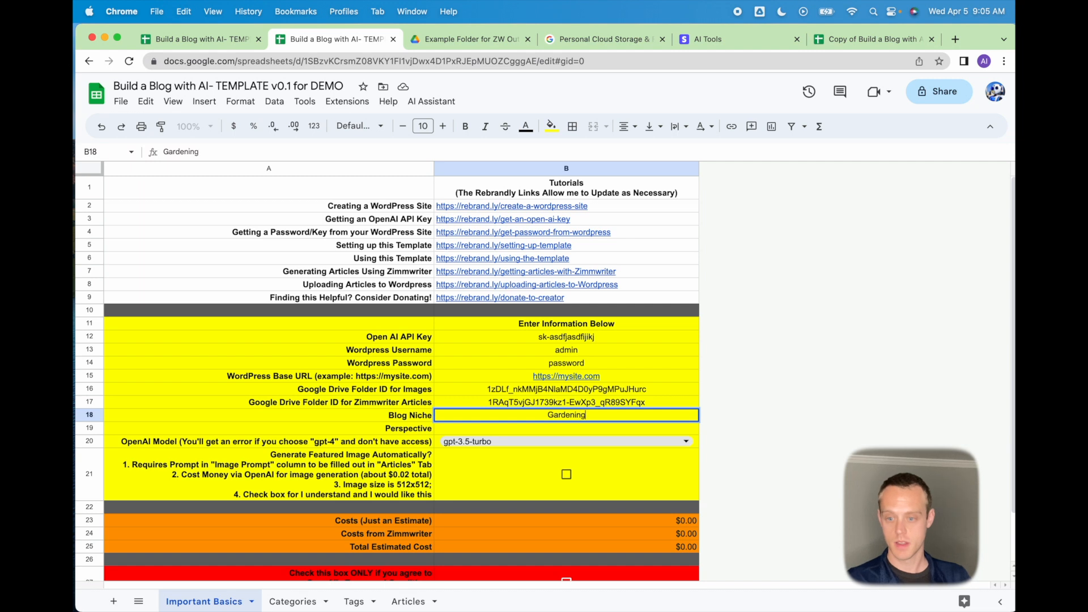
key("Return")
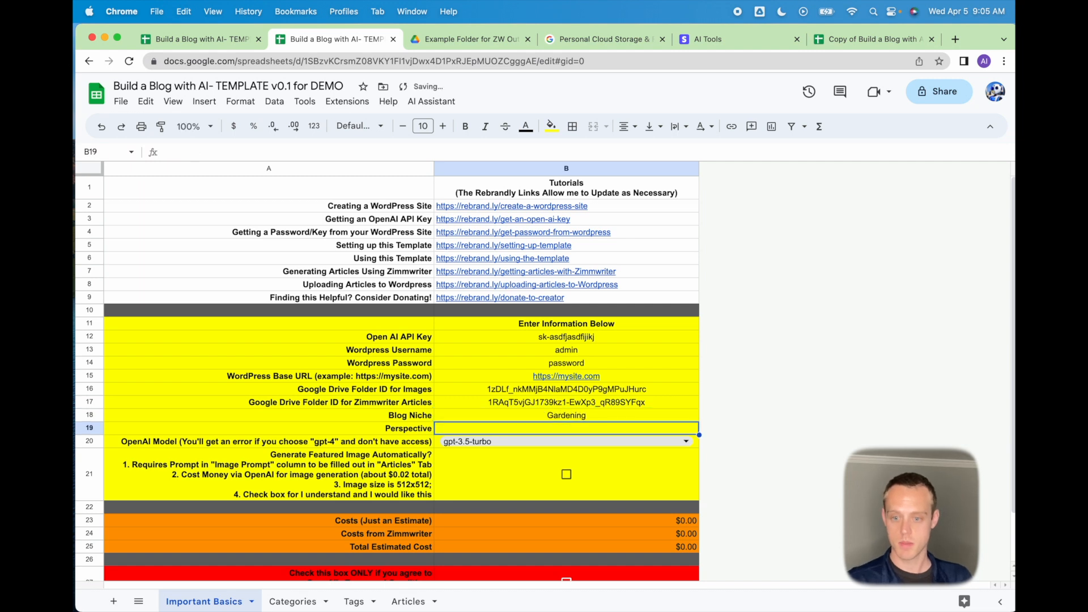
type("a Mas")
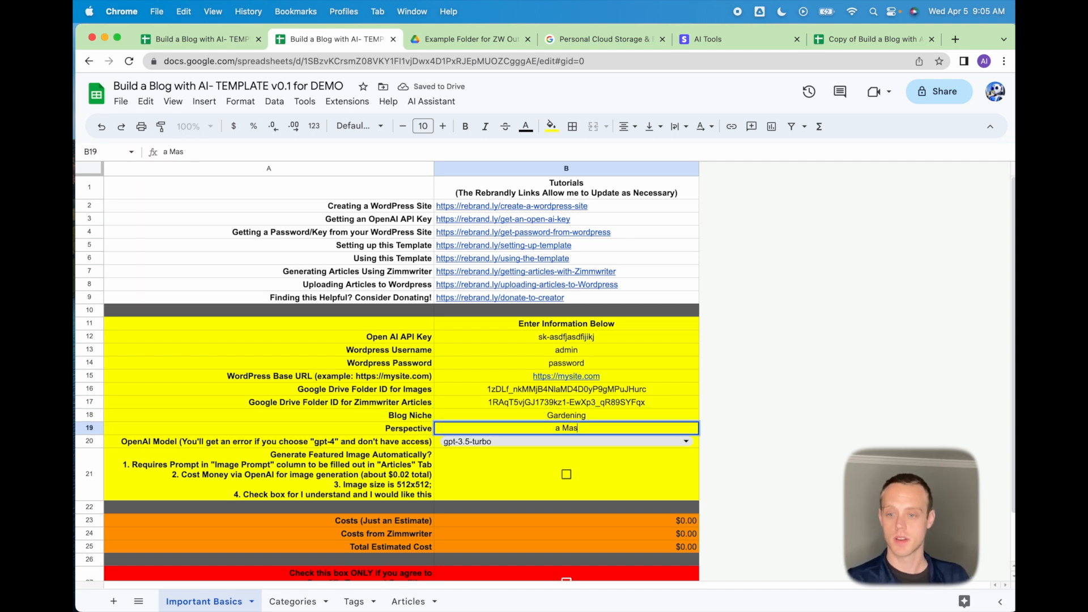
type("ter Gardener")
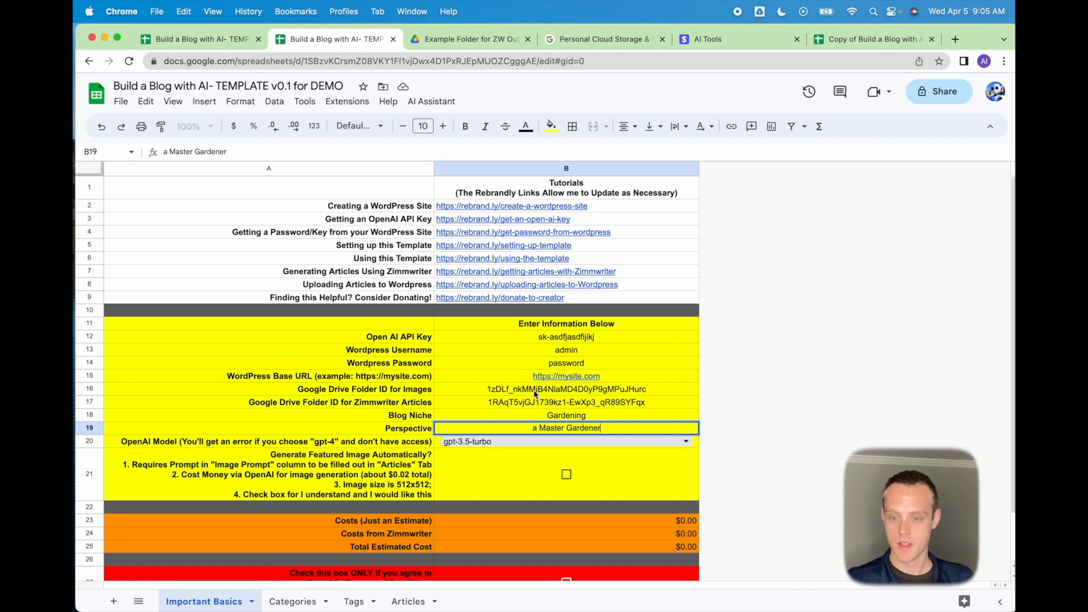
left_click(401, 428)
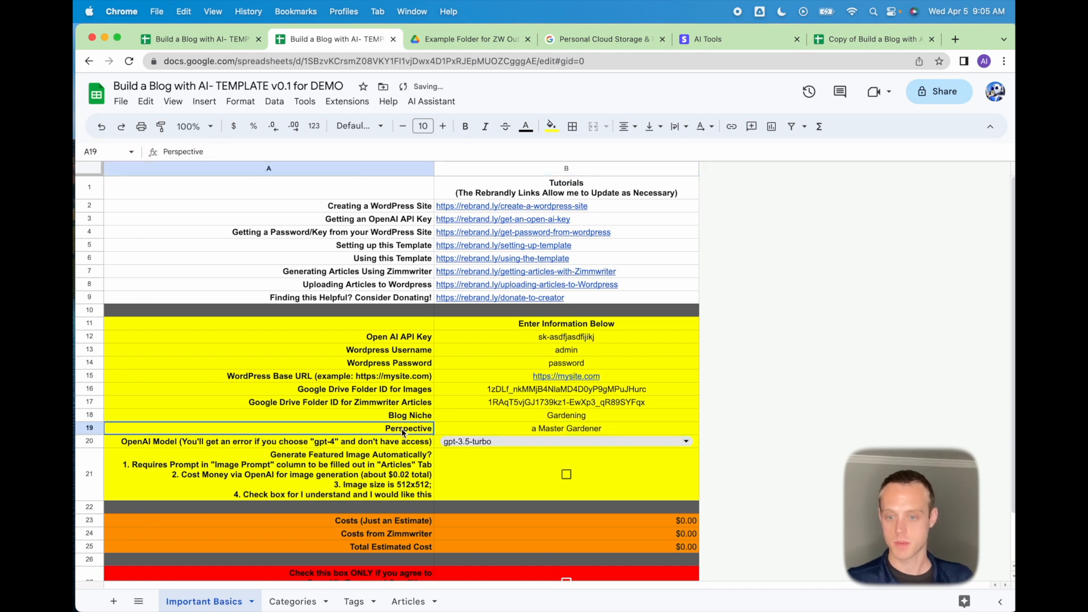
left_click(368, 440)
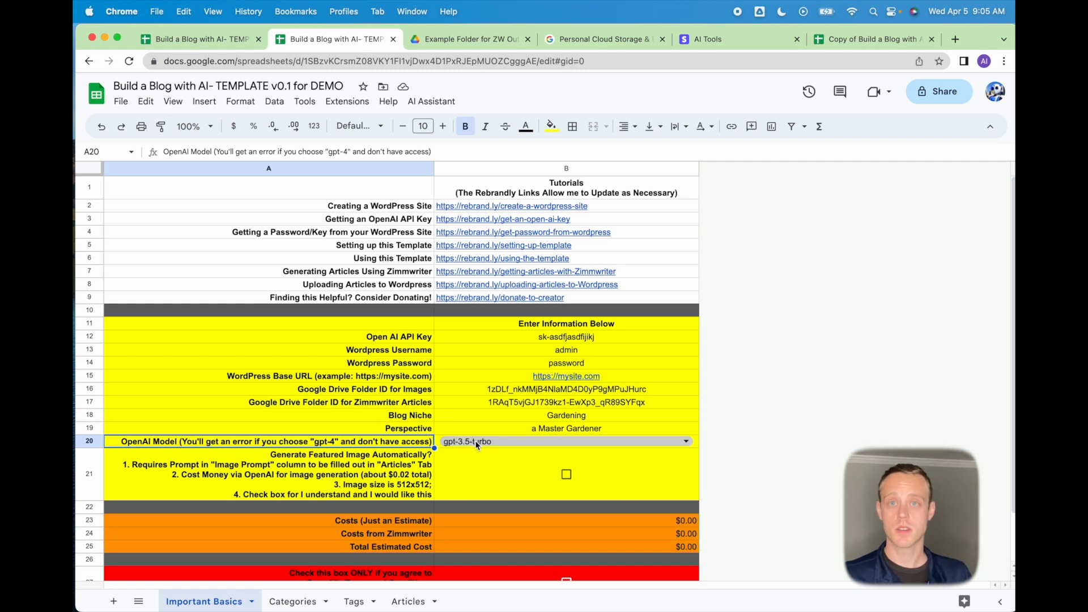
Check 'Generate Featured Image Automatically?' in B21 and review the estimated Zimmwriter cost.
left_click(382, 479)
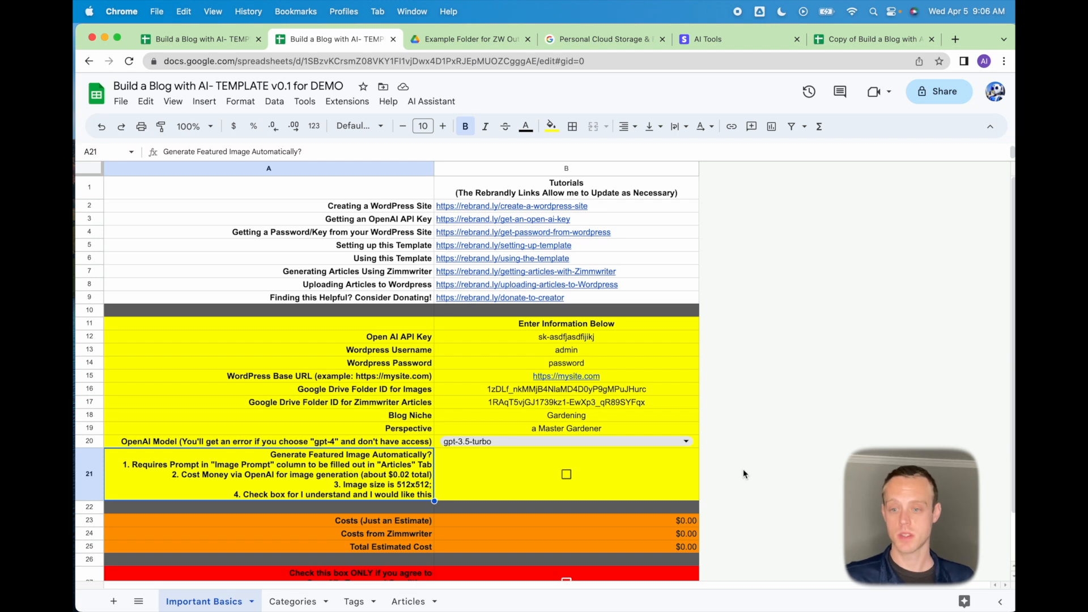
left_click(496, 335)
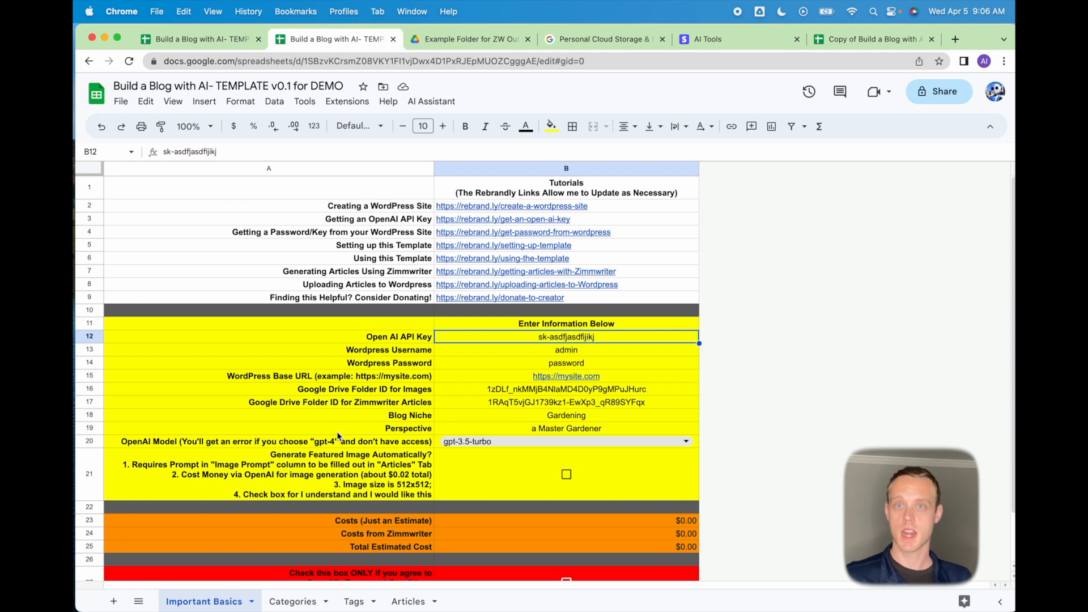
left_click(566, 474)
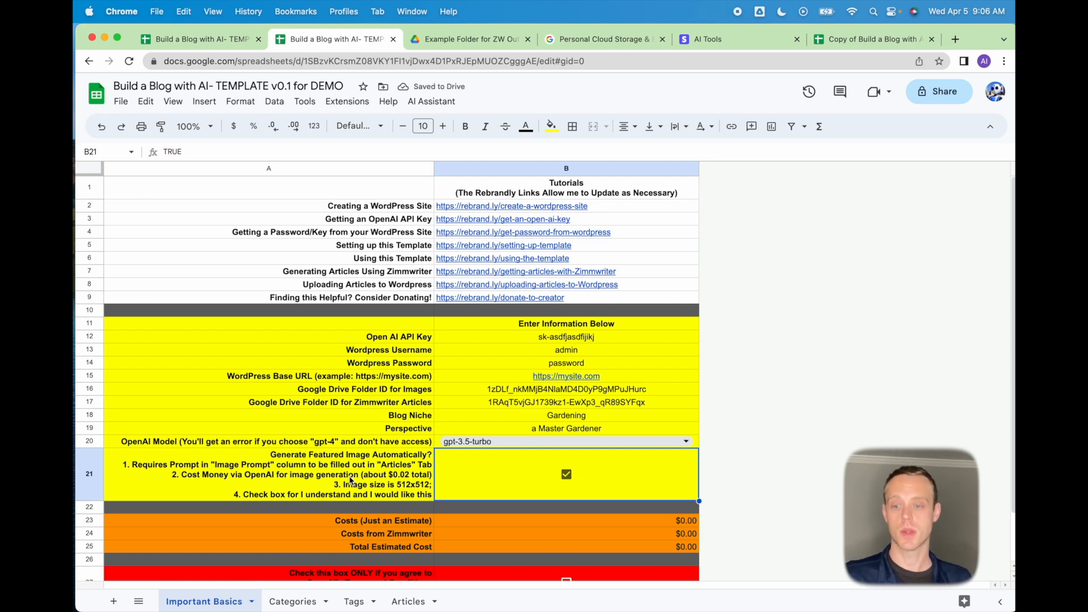
left_click(495, 525)
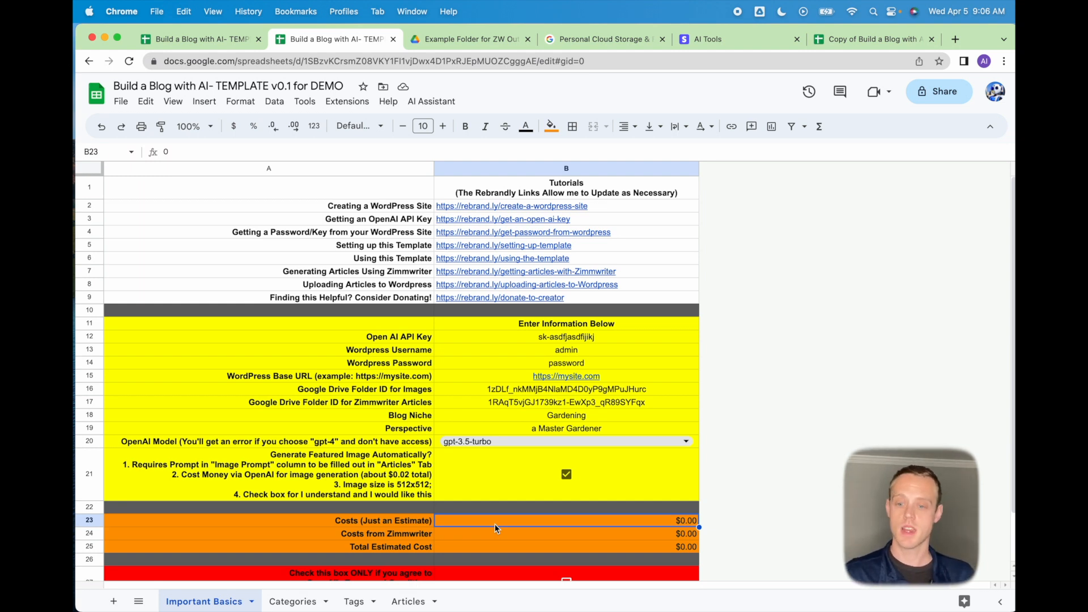
left_click(491, 534)
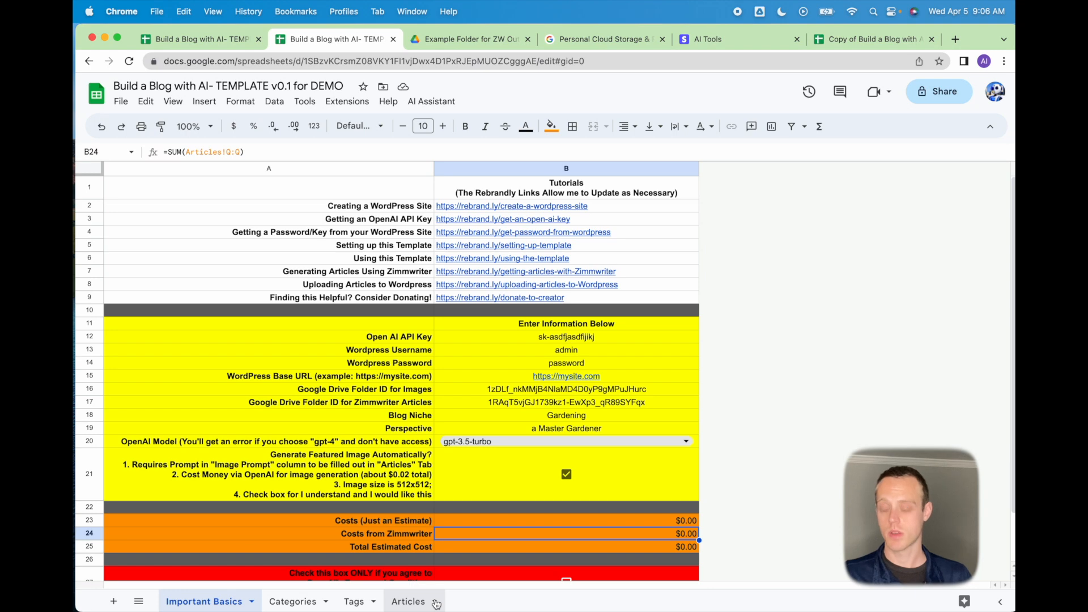
Check the B27 and B28 agreement boxes and confirm Yes in the Terms and Conditions dialog.
scroll(288, 552, "down", 2)
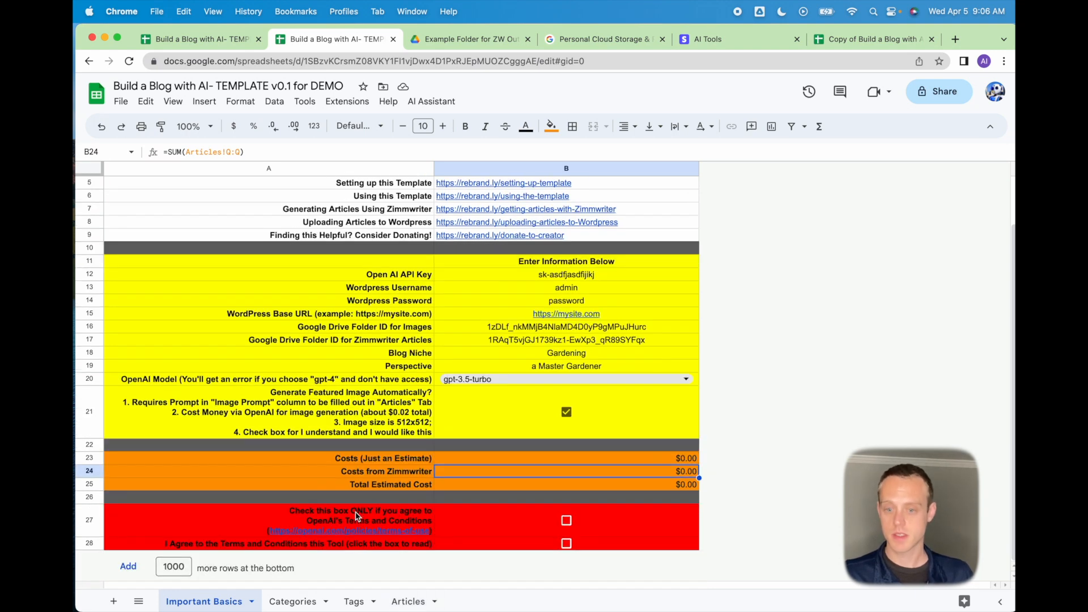
left_click(567, 521)
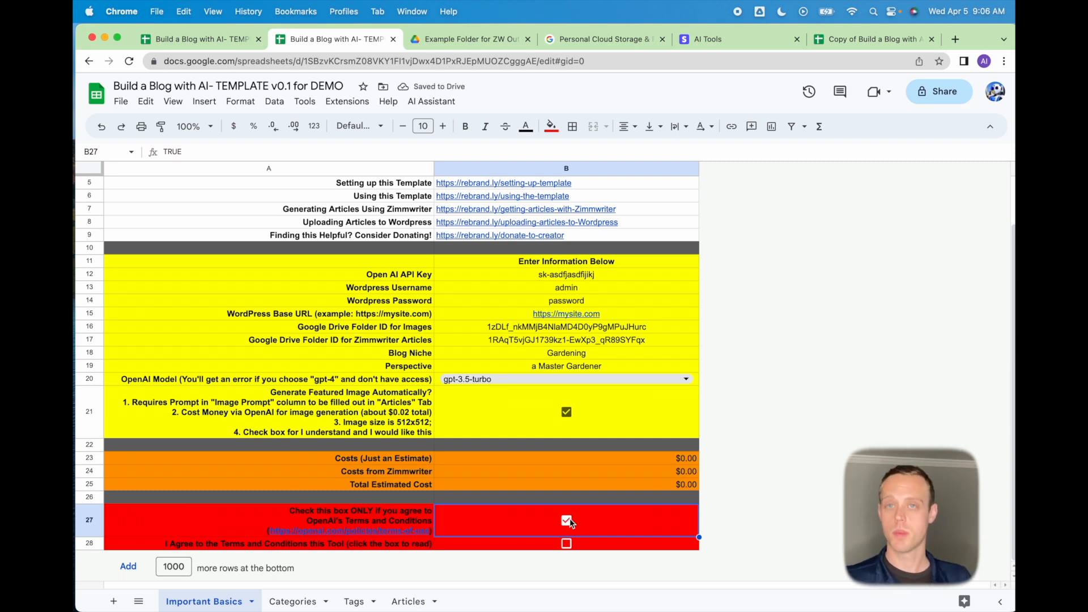
left_click(566, 545)
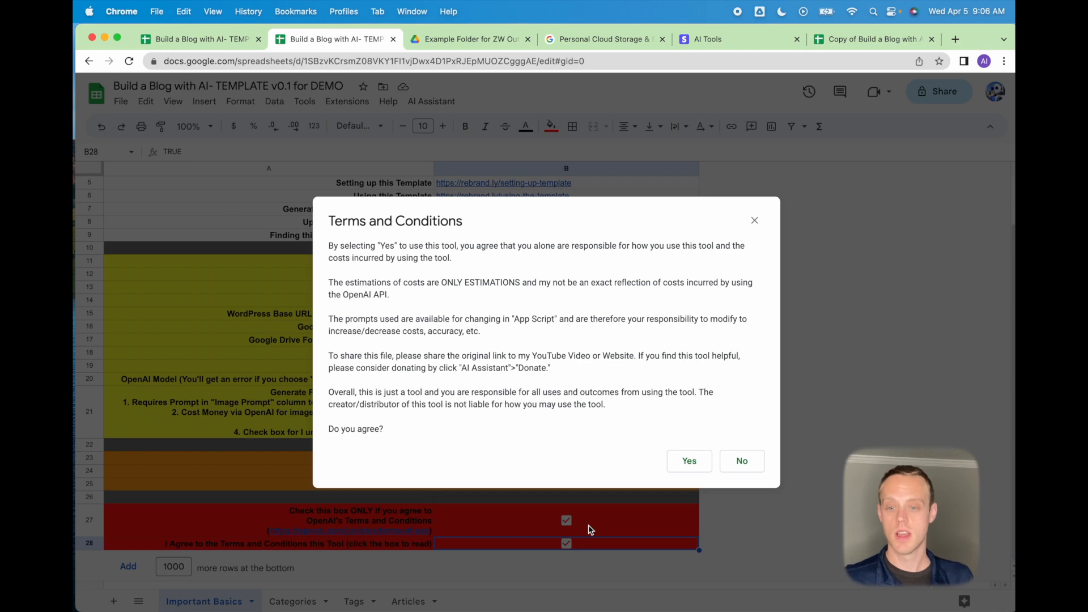
left_click(690, 461)
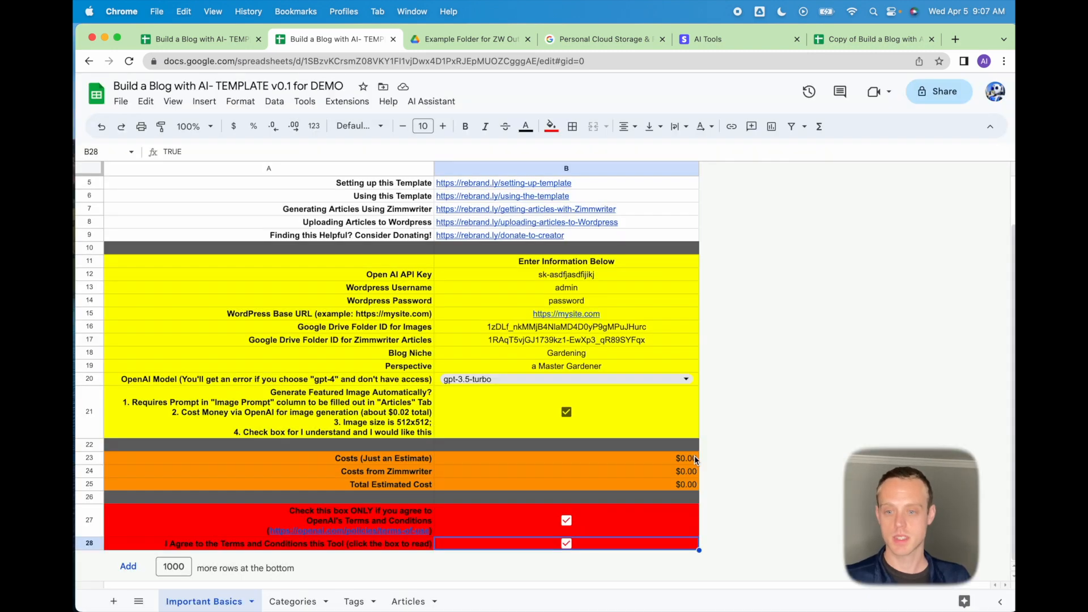
scroll(515, 467, "up", 2)
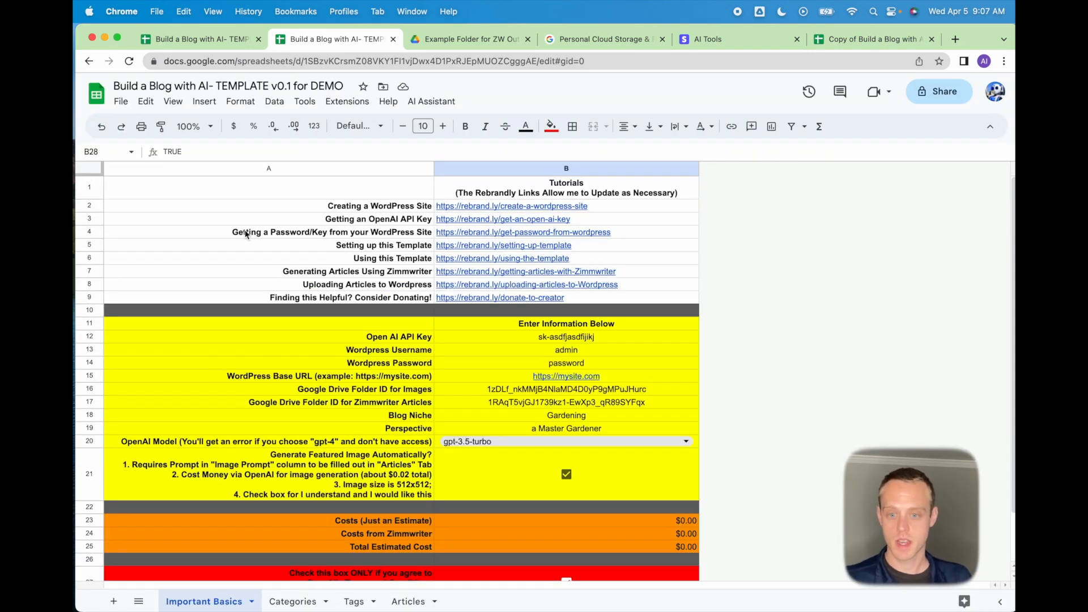
On the Categories sheet, run AI Assistant > Generate Categories and dismiss the cost summary.
left_click(301, 605)
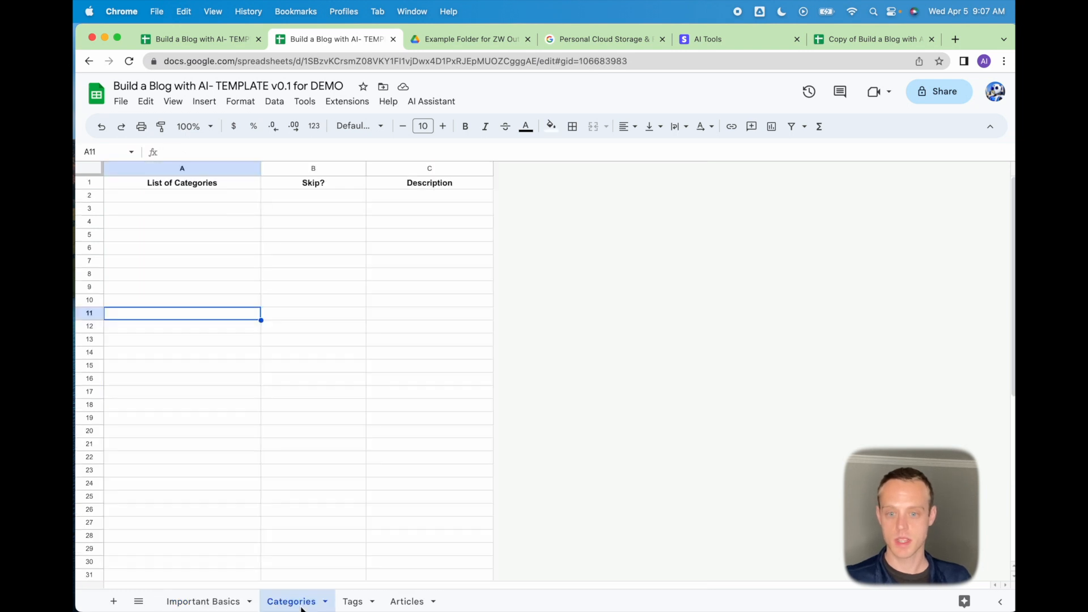
key("super+Up")
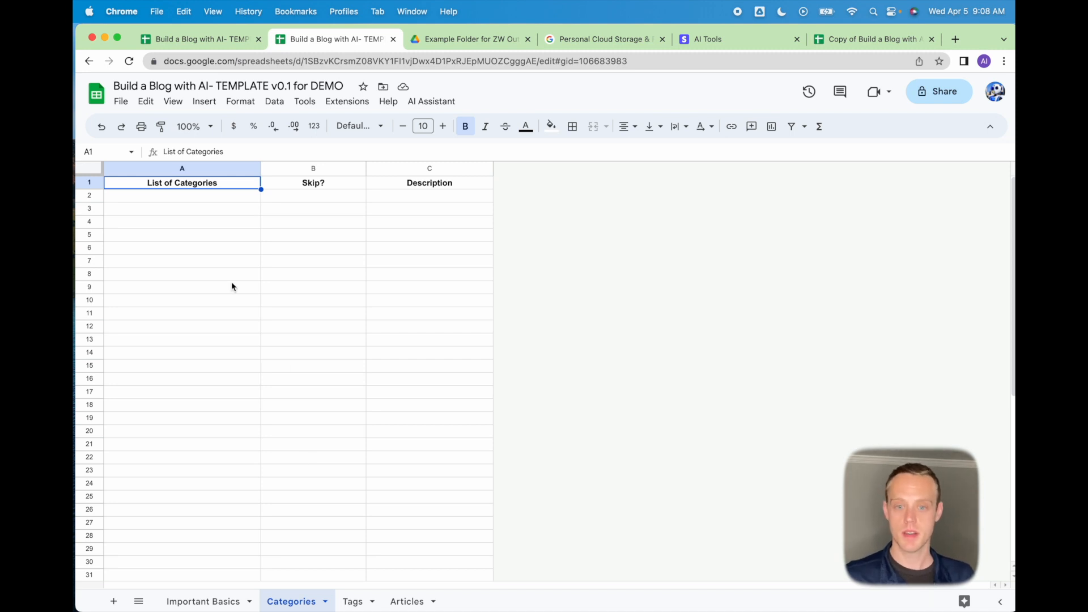
left_click(426, 104)
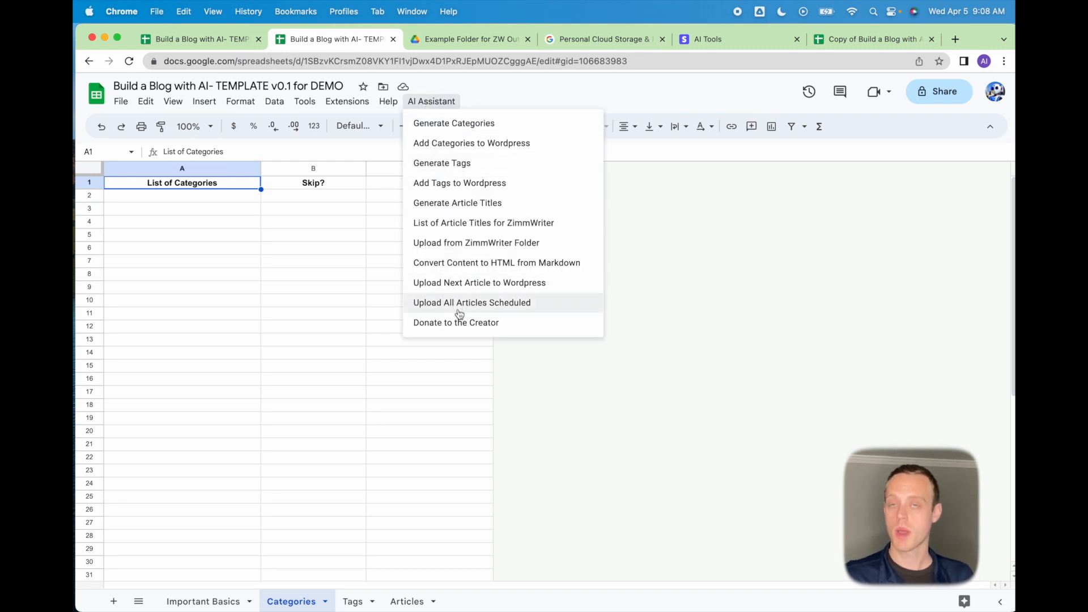
left_click(462, 132)
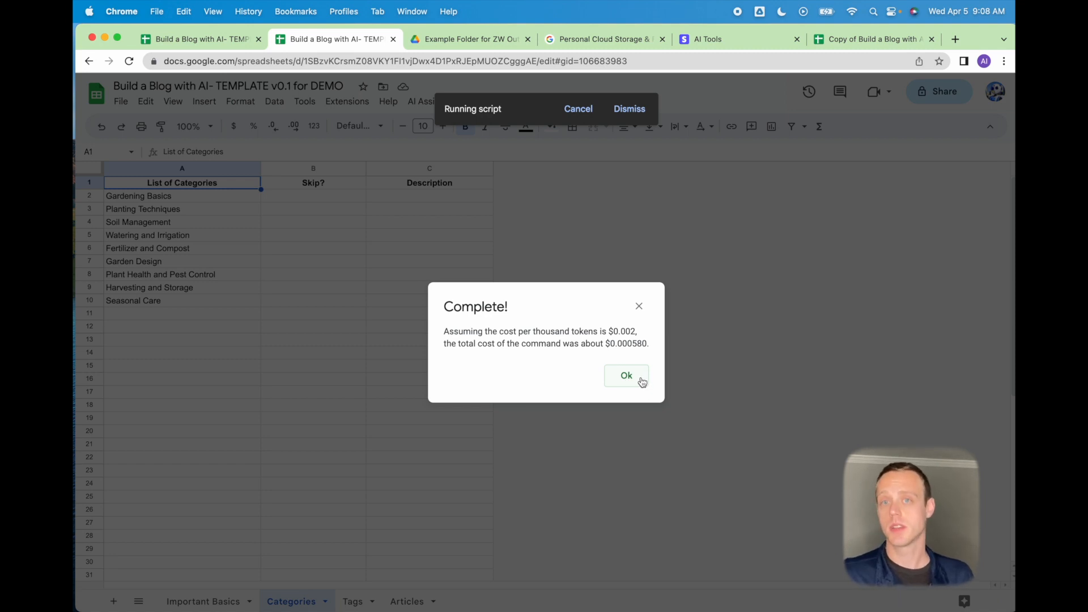
left_click(641, 379)
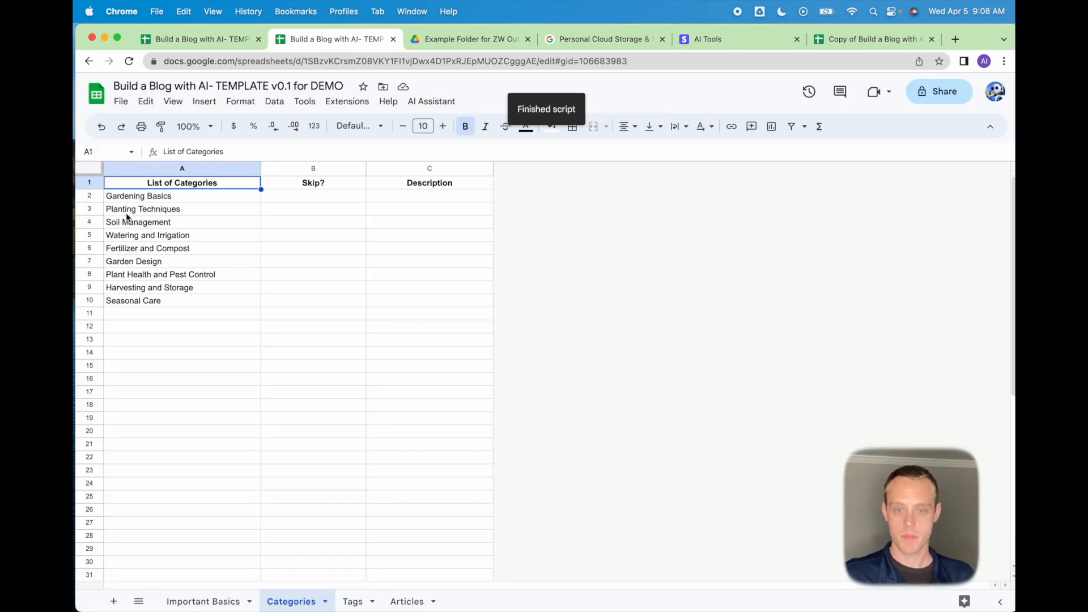
Delete the extra categories in A4:A10, keeping only Gardening Basics and Planting Techniques.
left_click_drag(126, 216, 123, 262)
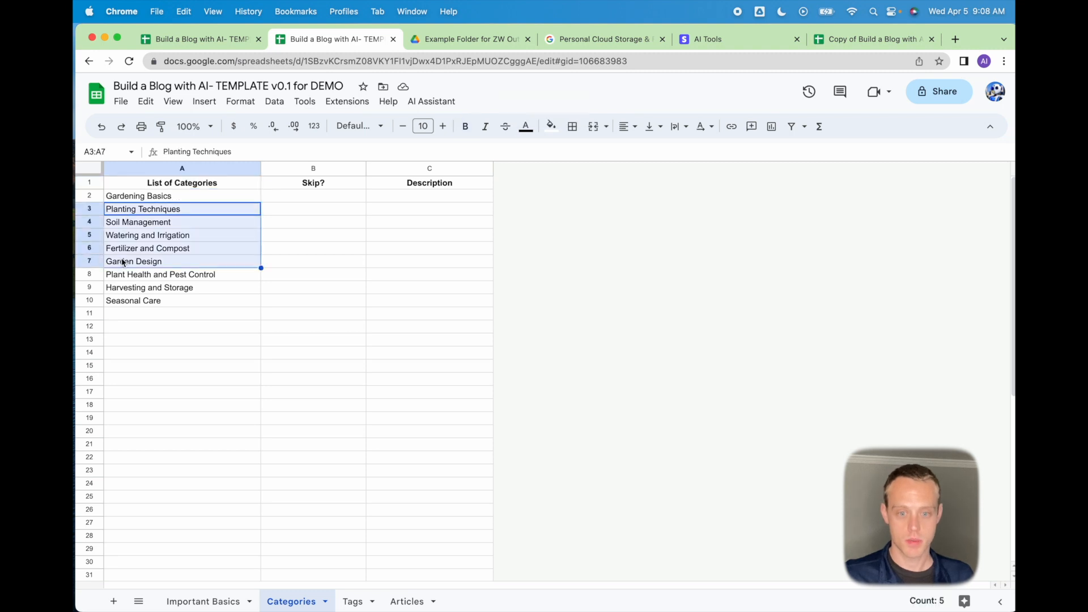
left_click(128, 234)
left_click_drag(128, 224, 136, 301)
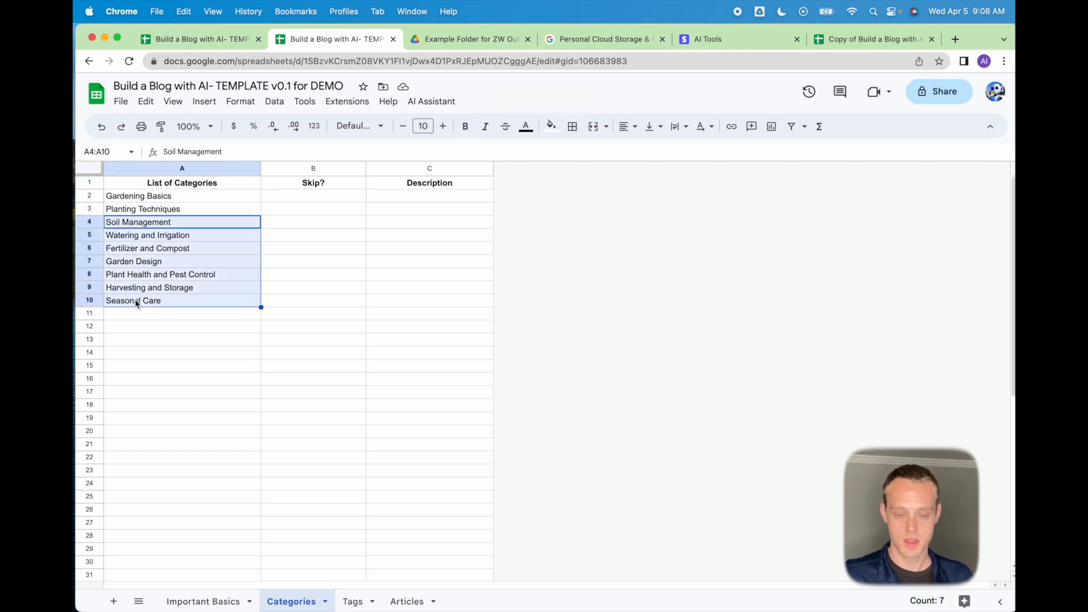
key("Delete")
left_click(281, 196)
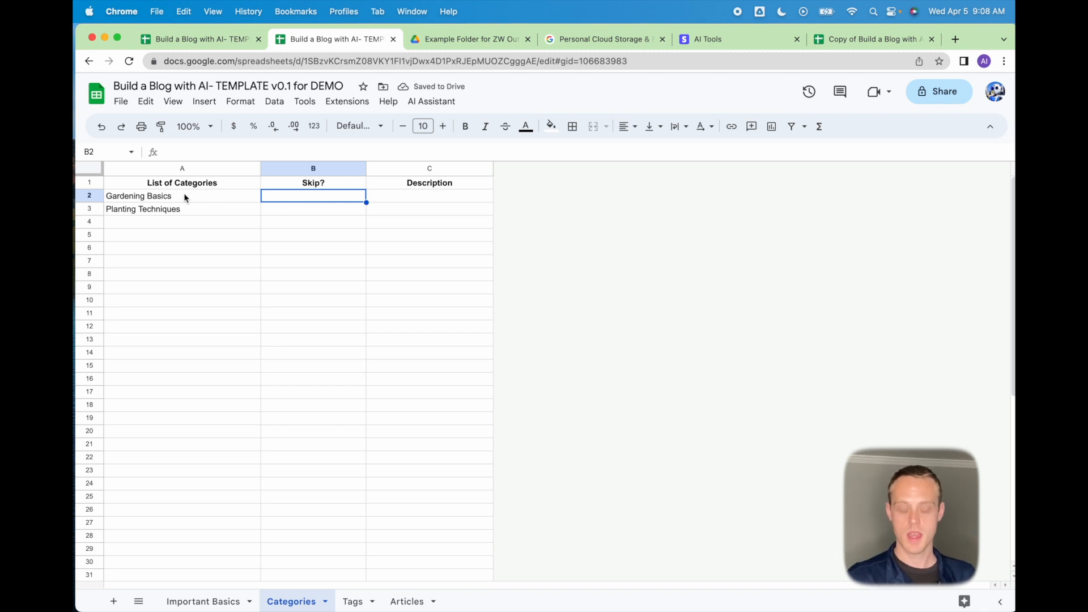
Mark Gardening Basics as Skip, then switch to the empty Tags sheet.
type("Skip")
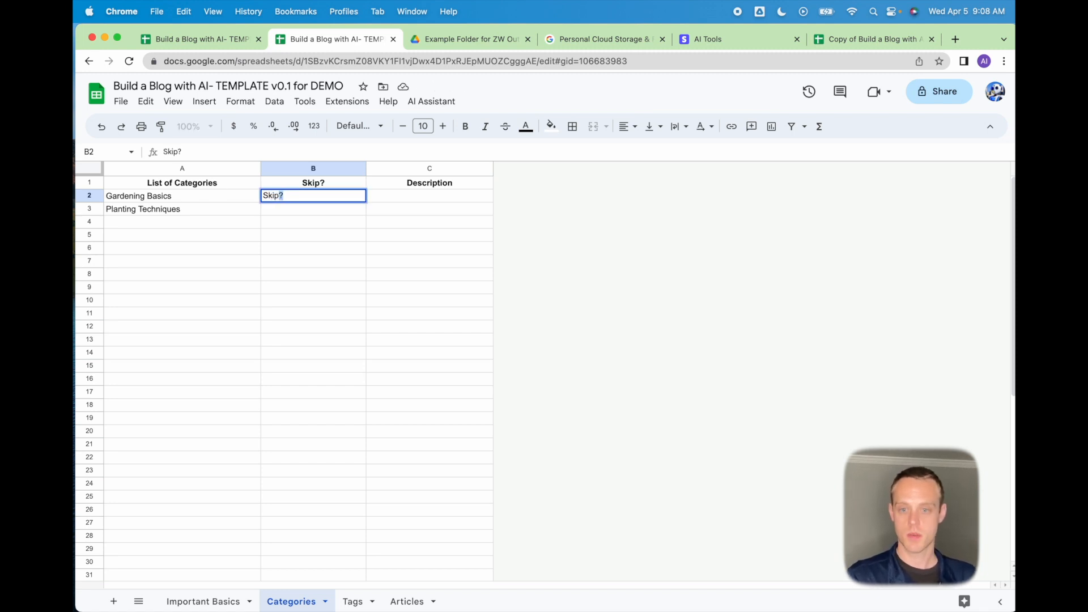
left_click(184, 196)
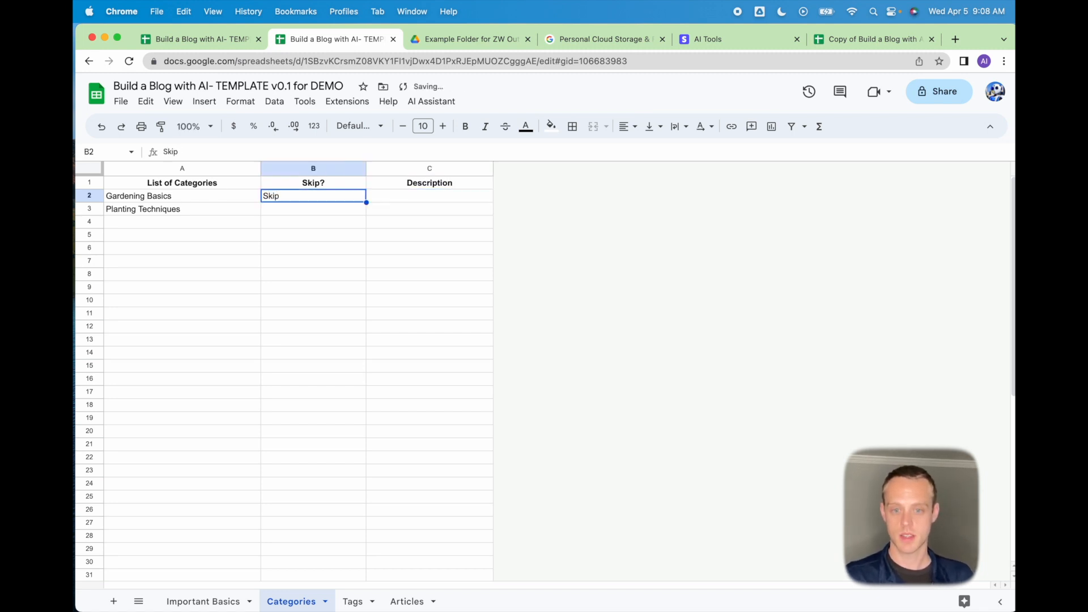
left_click(152, 215)
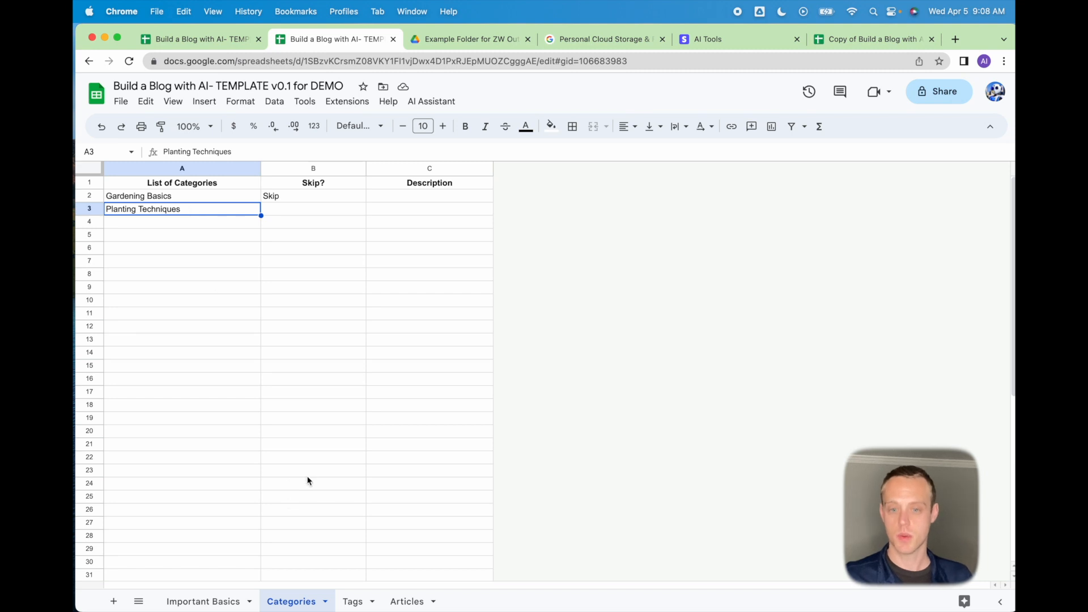
left_click(352, 602)
left_click(320, 327)
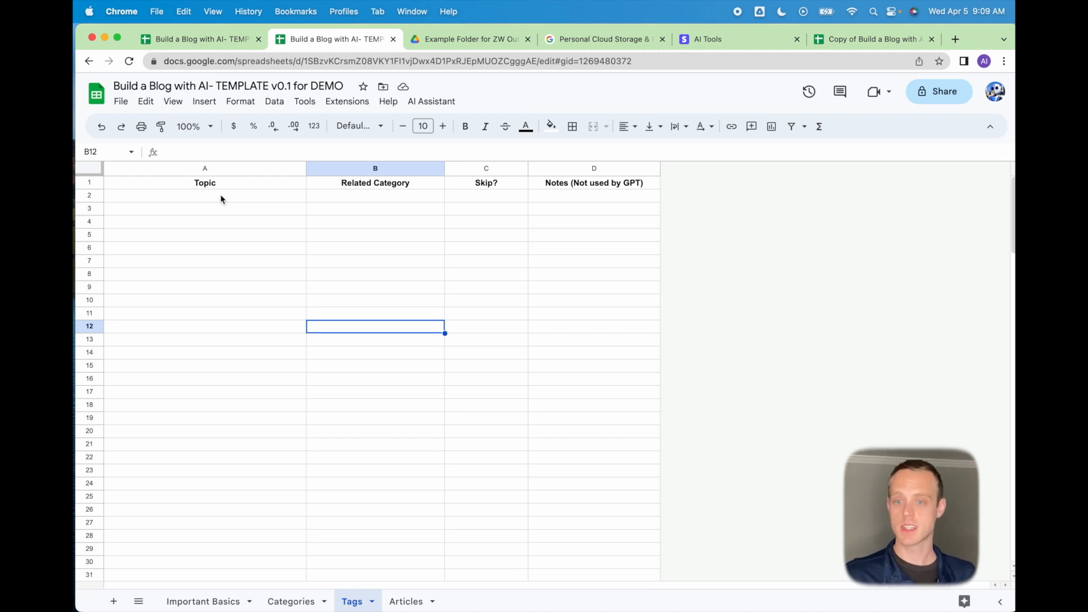
Run AI Assistant > Generate Tags to create ten Planting Techniques topics.
left_click(430, 101)
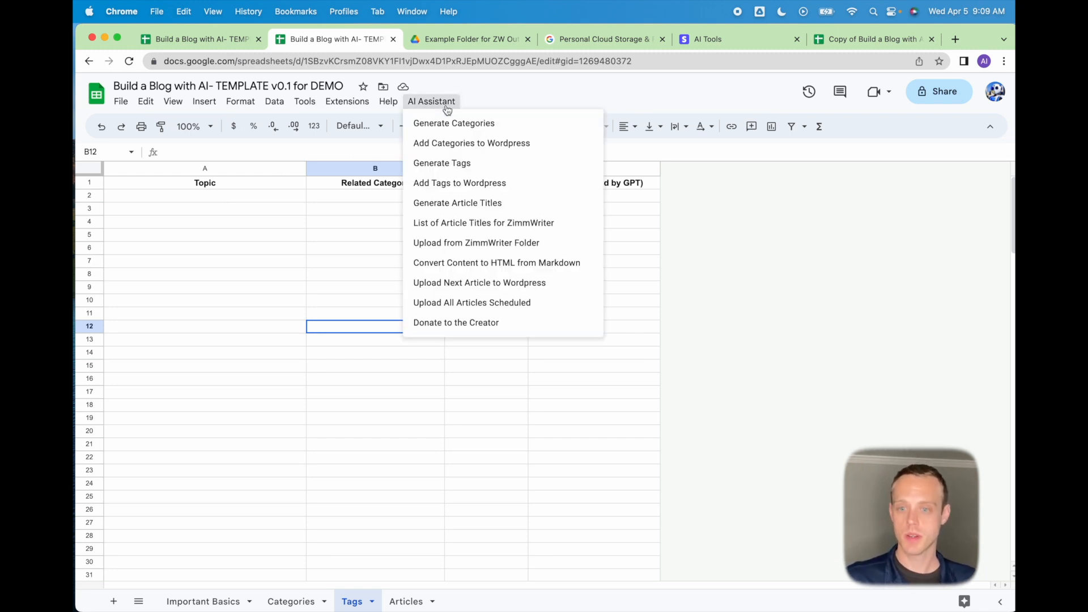
left_click(433, 164)
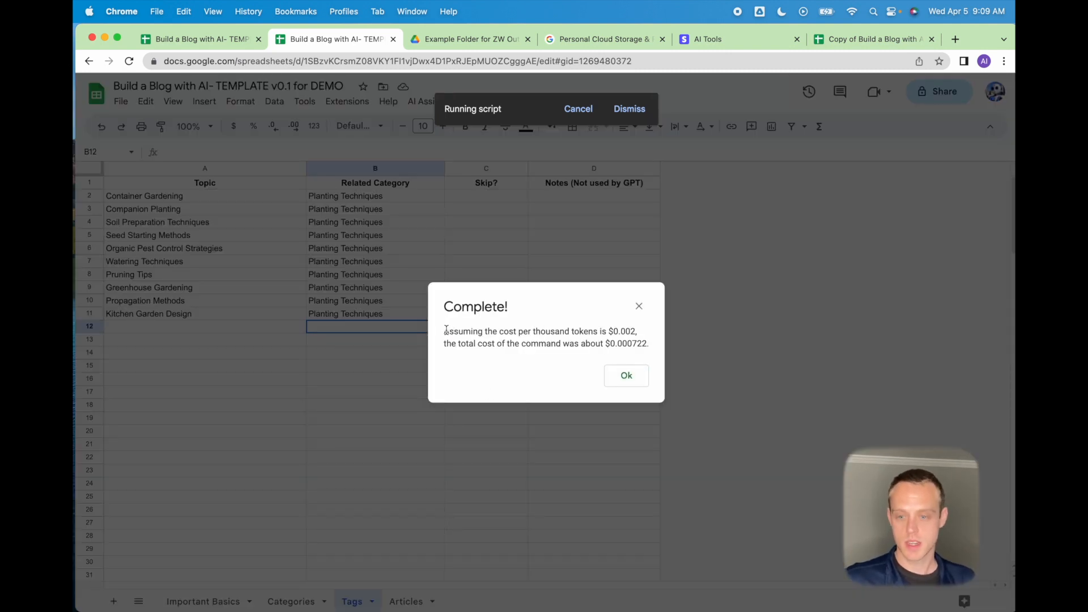
left_click_drag(444, 331, 642, 356)
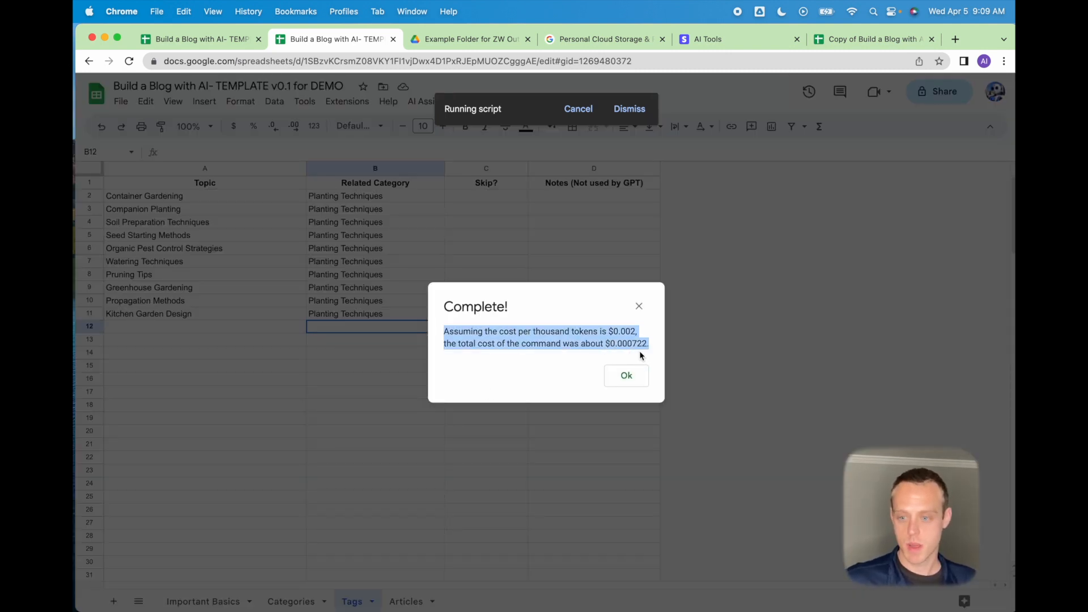
left_click(634, 384)
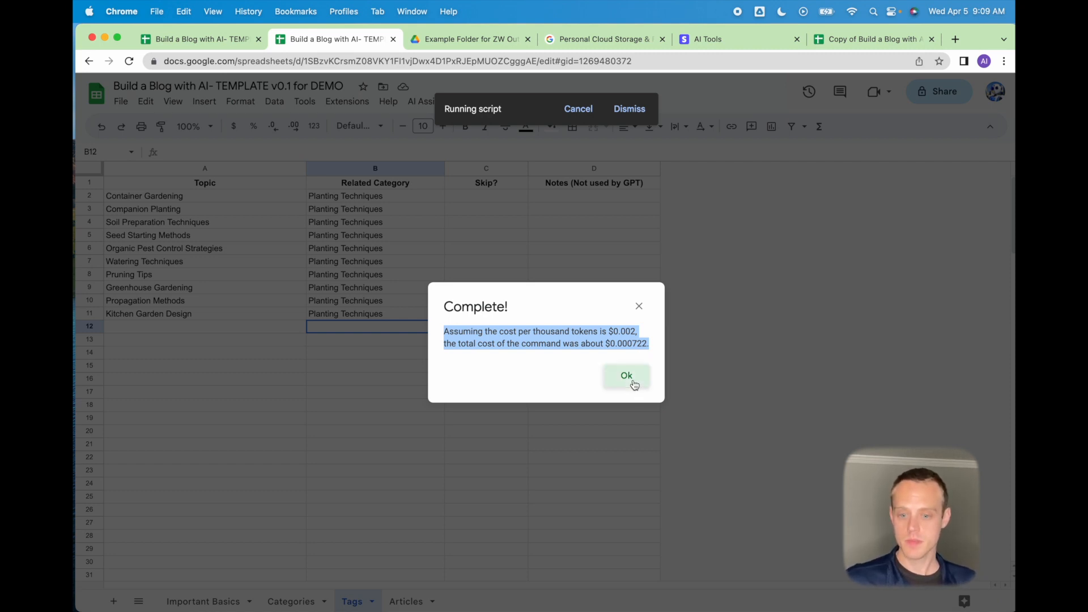
Check the estimated cost in B23 on Important Basics, glance at Articles, and return to Tags.
left_click(205, 604)
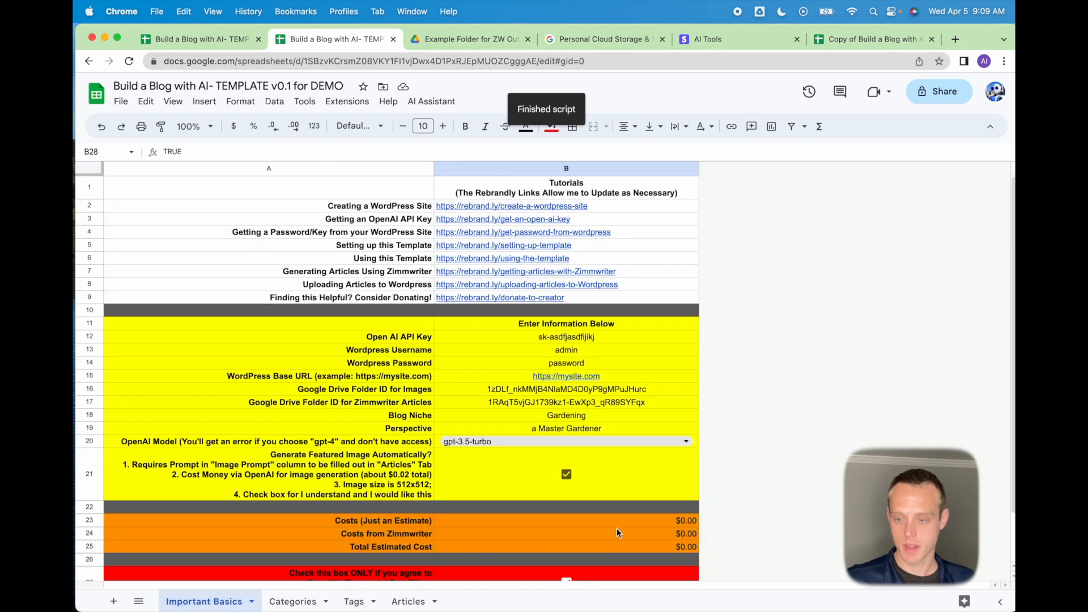
left_click(670, 518)
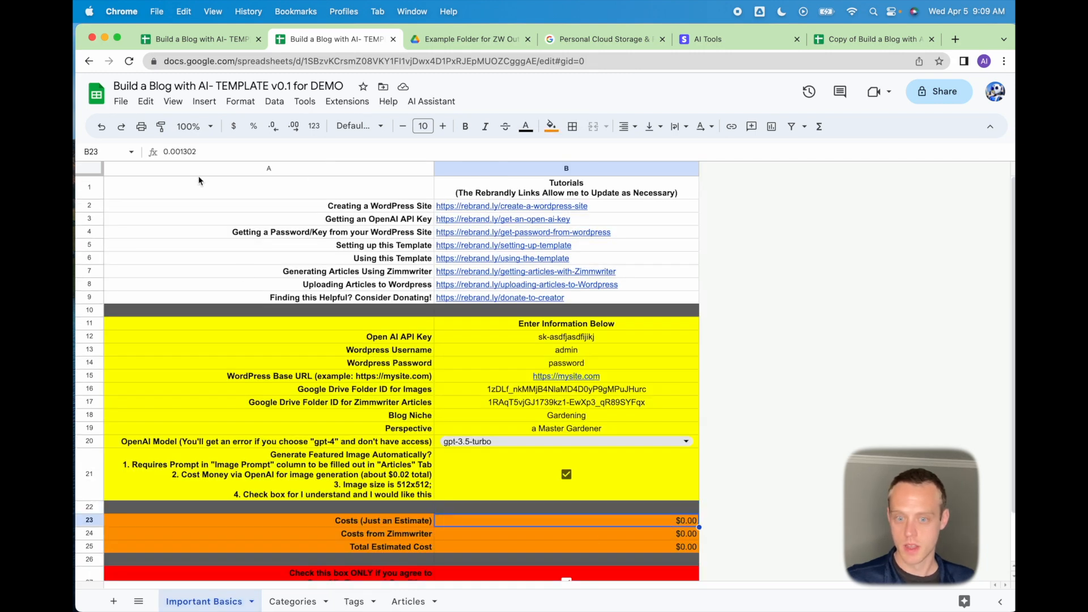
left_click(417, 605)
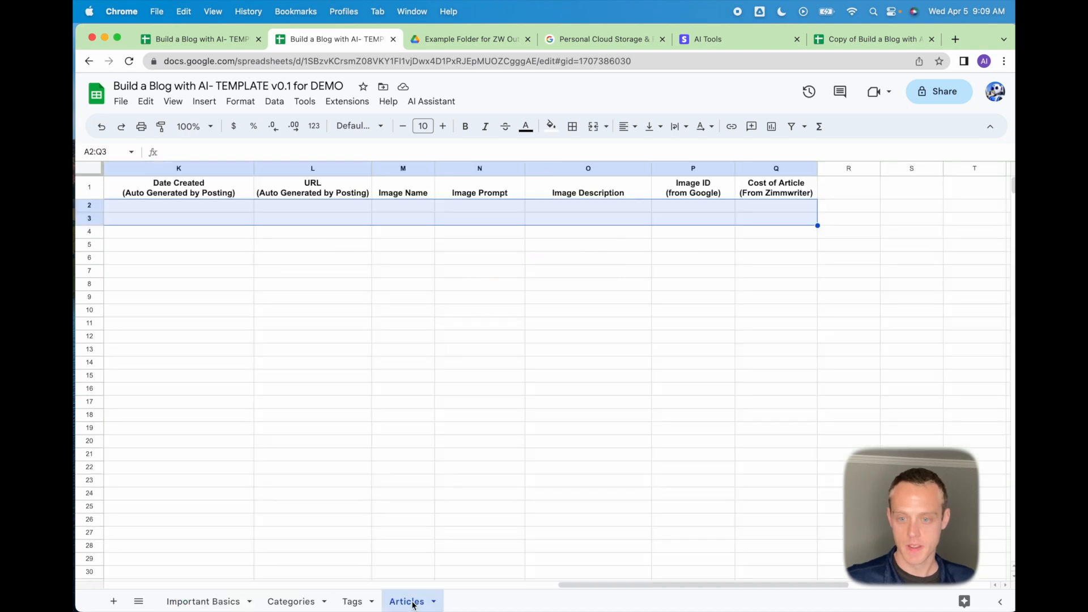
left_click(352, 602)
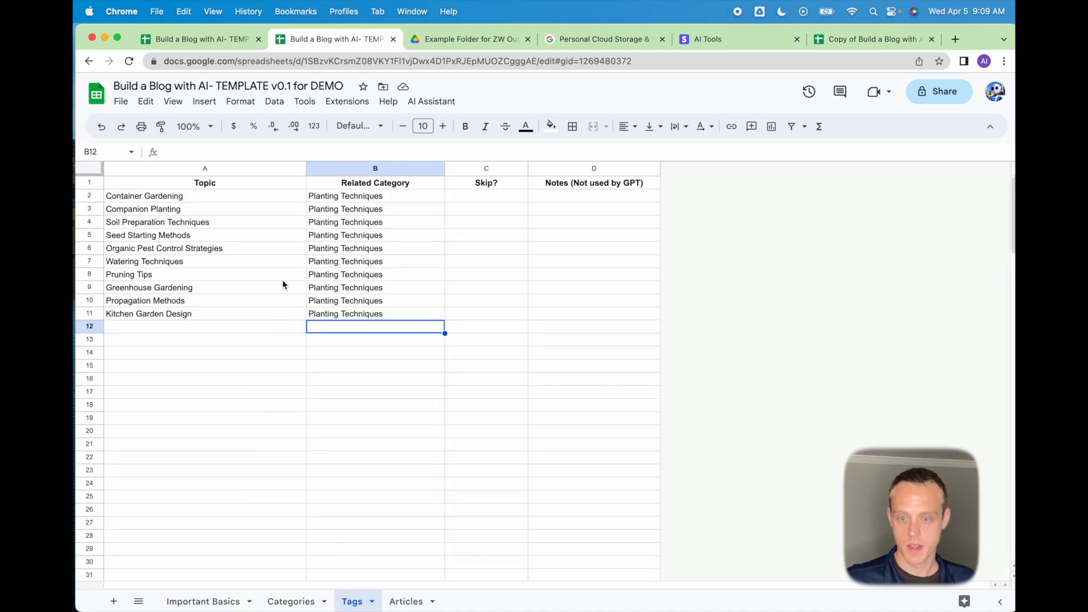
Clear topics A3:B11 on Tags, leaving only Container Gardening.
left_click(127, 215)
left_click_drag(130, 214, 336, 322)
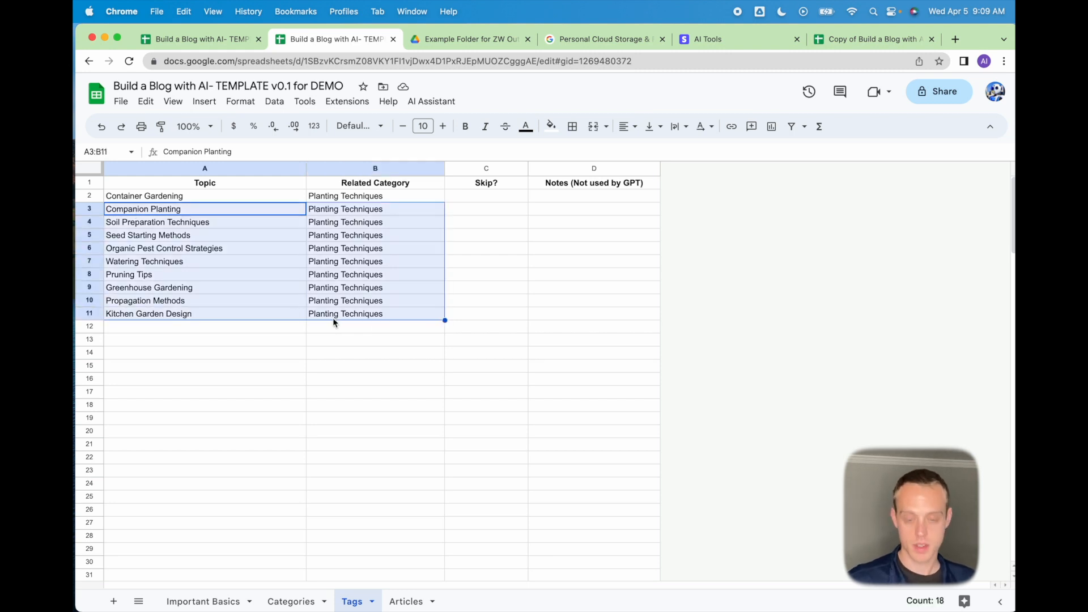
key("BackSpace")
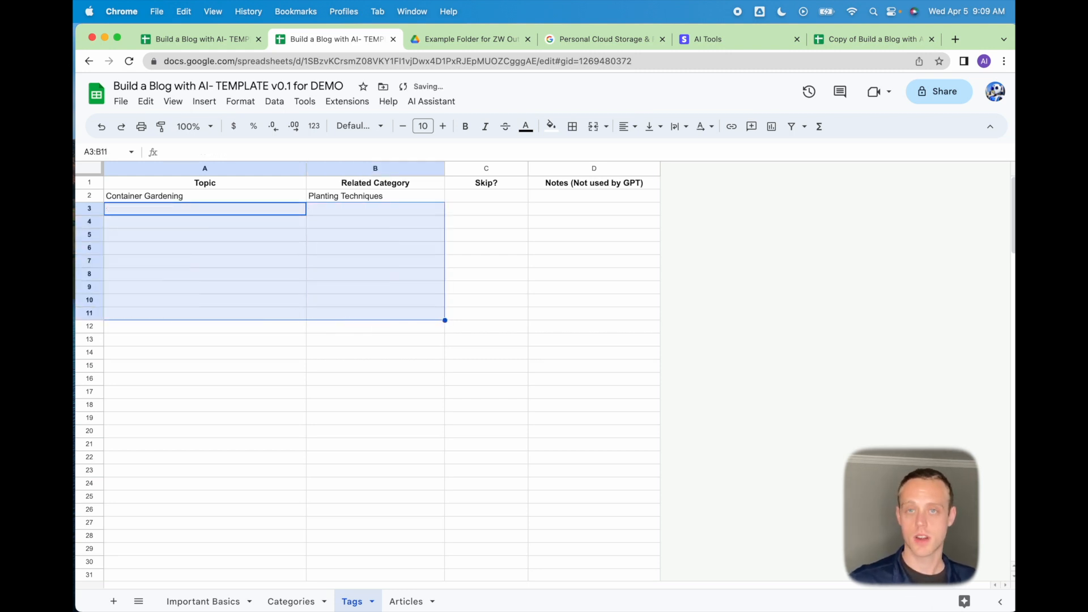
left_click(170, 196)
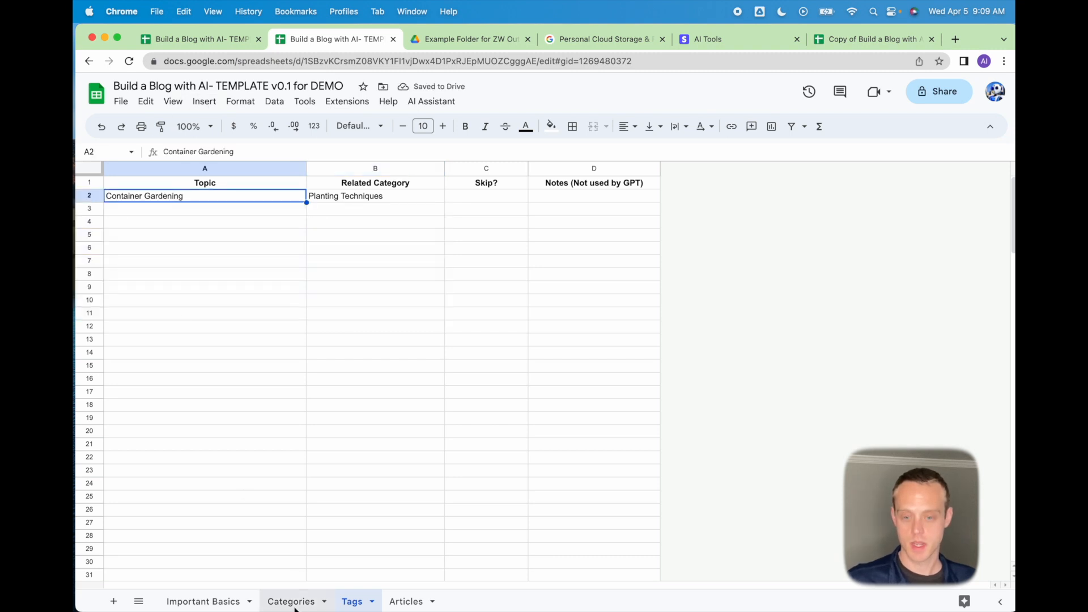
Remove the Skip mark from Gardening Basics on the Categories sheet.
left_click(293, 603)
left_click(328, 197)
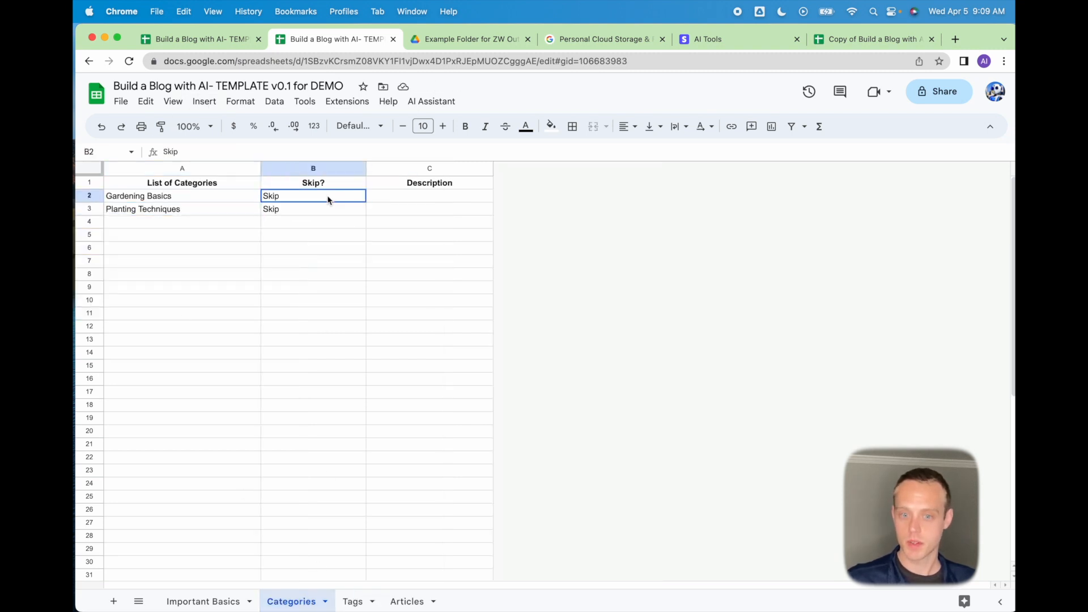
key("BackSpace")
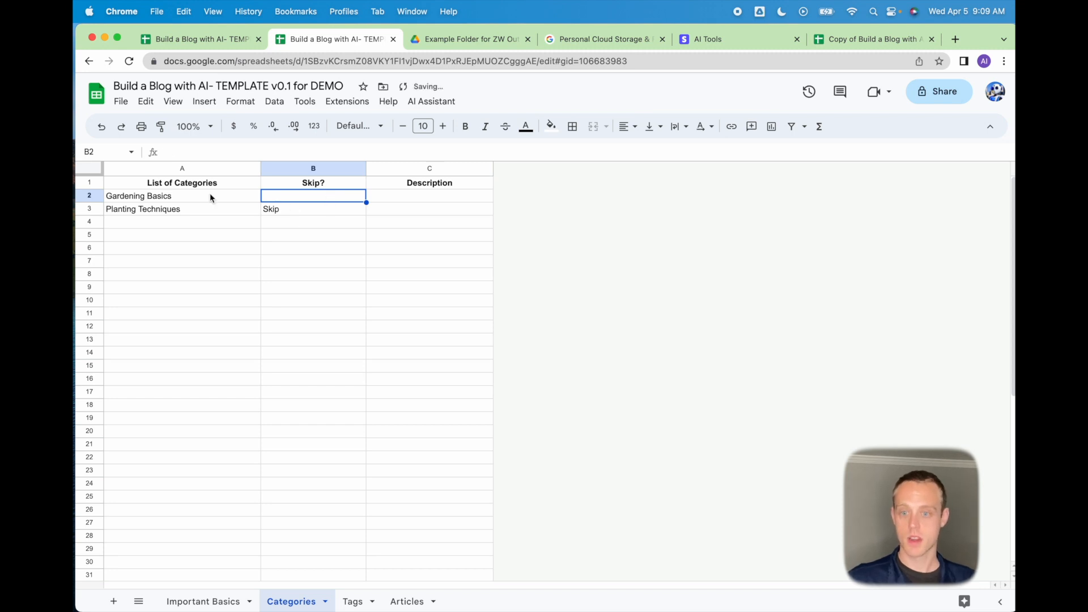
left_click(429, 106)
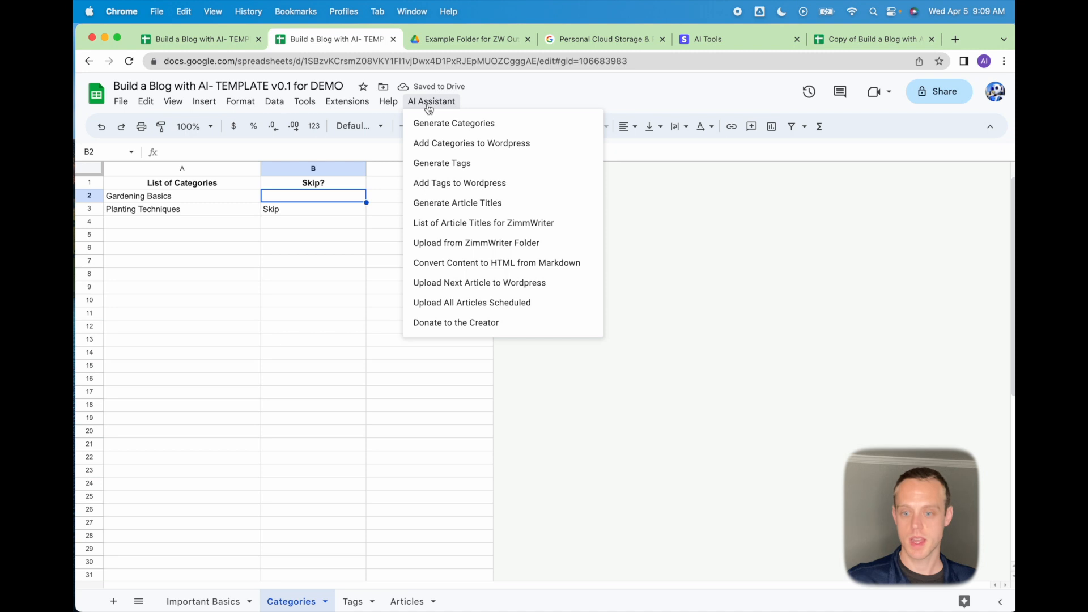
Generate new Gardening Basics tag topics with AI Assistant > Generate Tags.
left_click(435, 165)
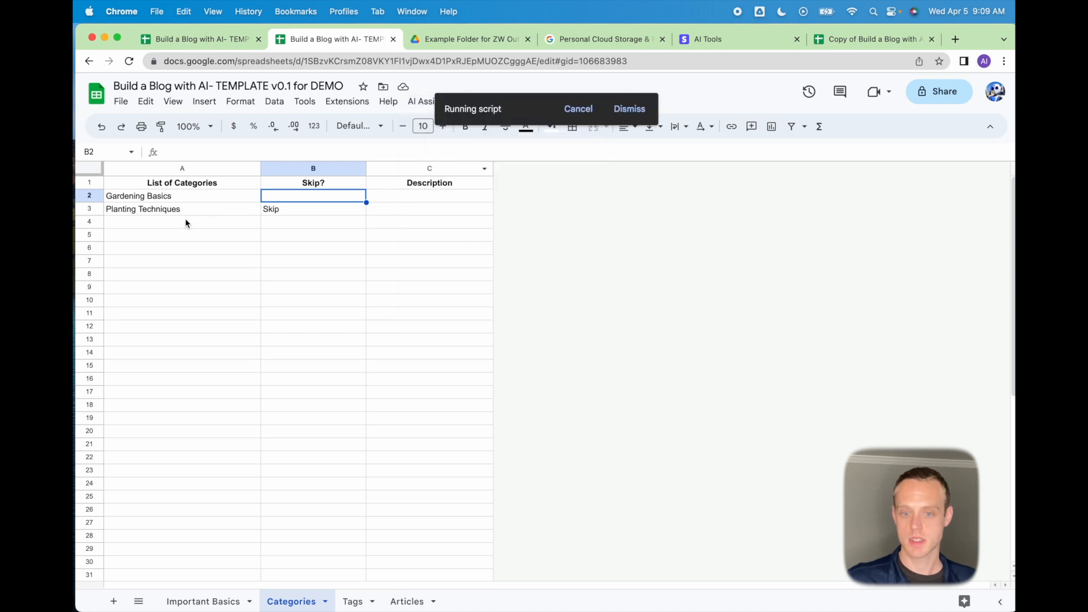
left_click(352, 601)
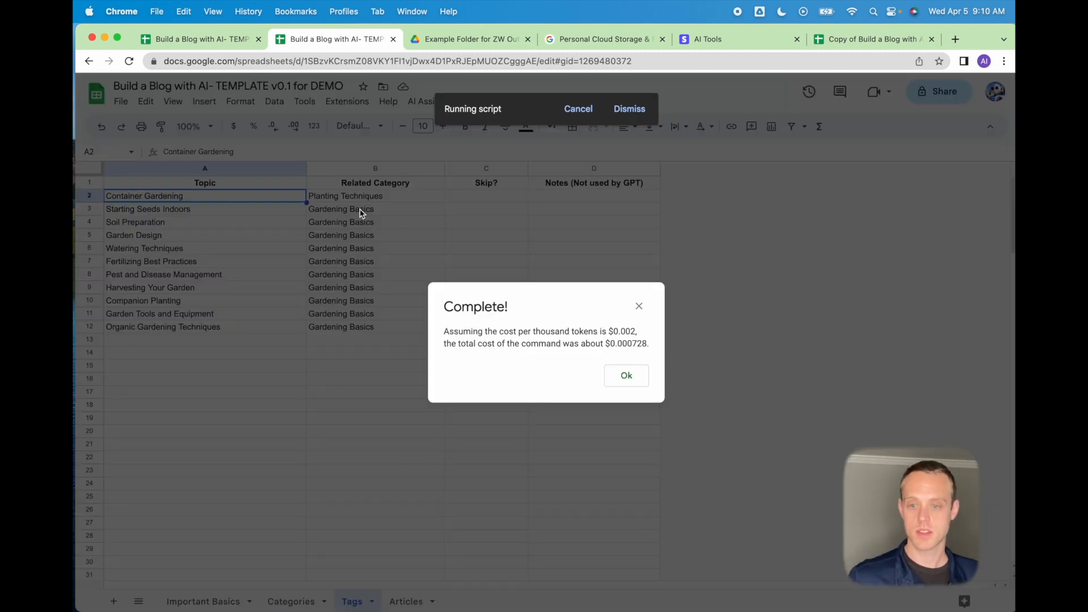
left_click(630, 376)
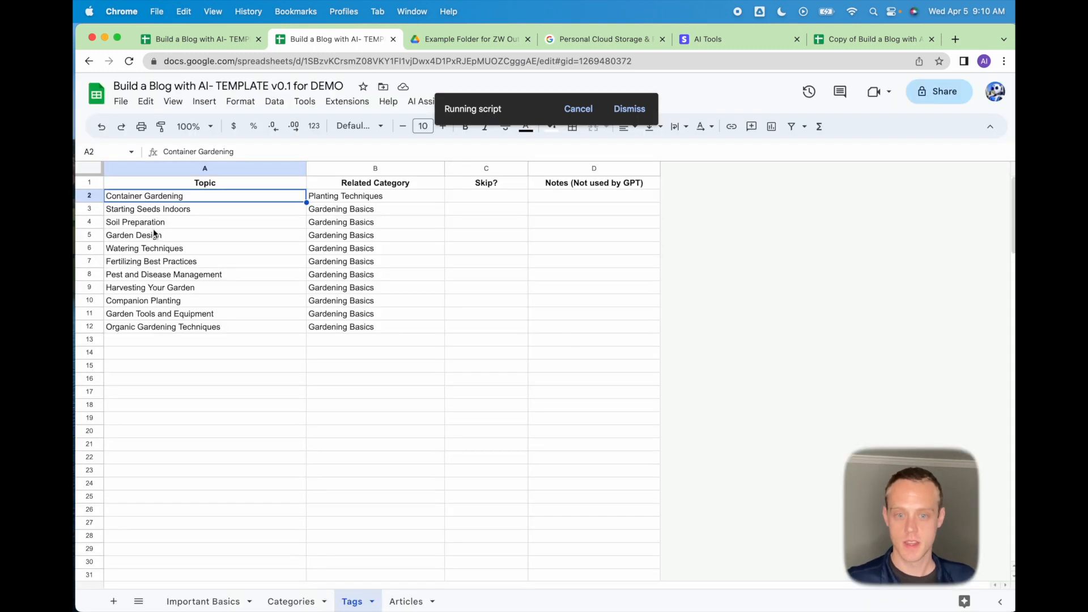
Clear extra topics in A5:B12, keeping Container Gardening, Starting Seeds Indoors and Soil Preparation.
left_click_drag(151, 226, 388, 331)
key("Delete")
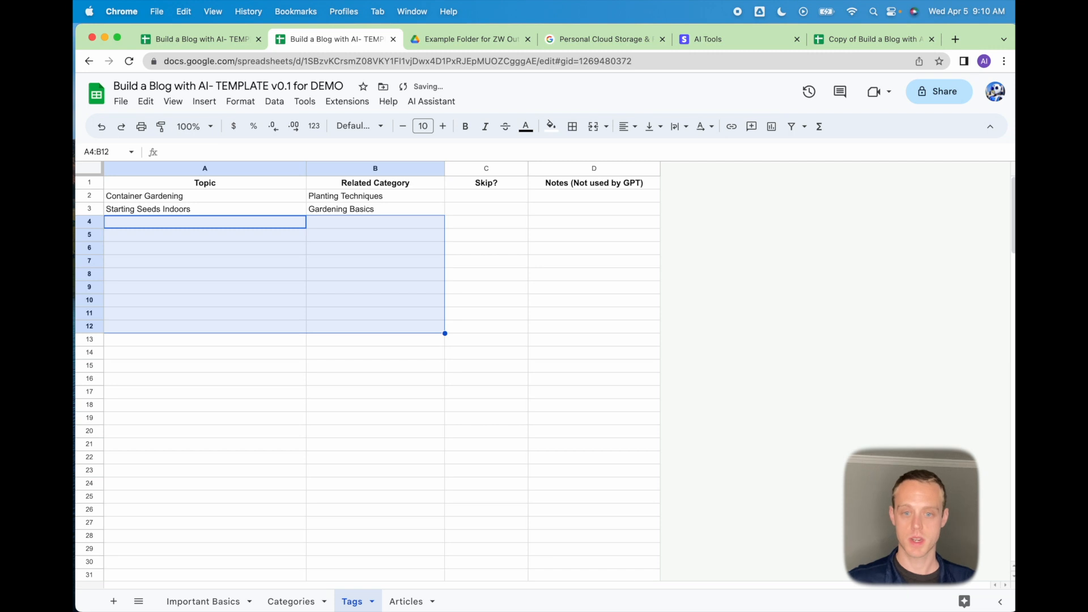
left_click(171, 212)
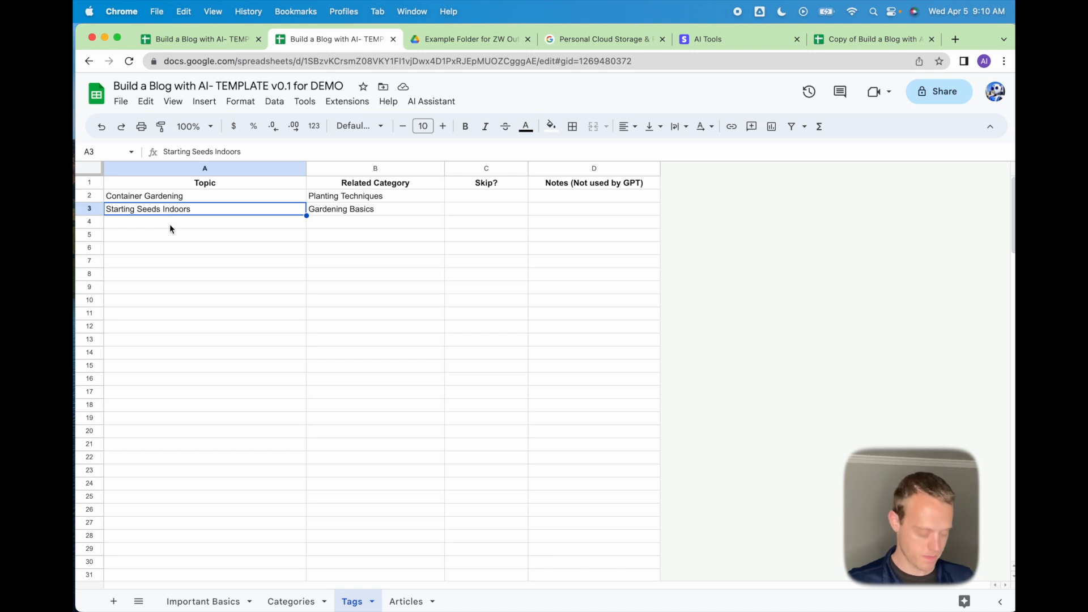
key("super+z")
left_click(218, 236)
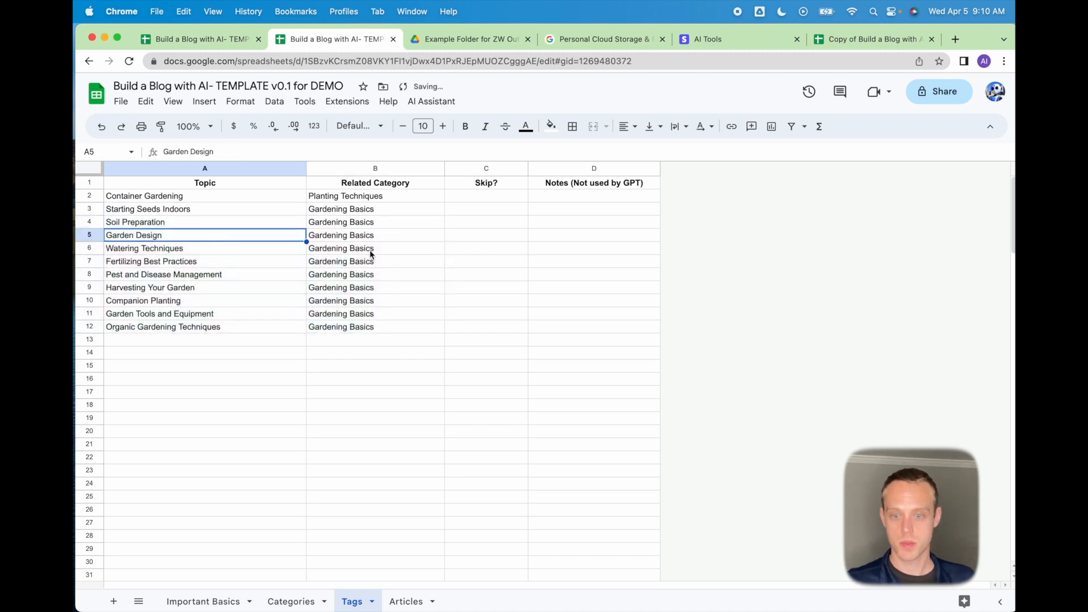
left_click(329, 332, "shift")
key("Delete")
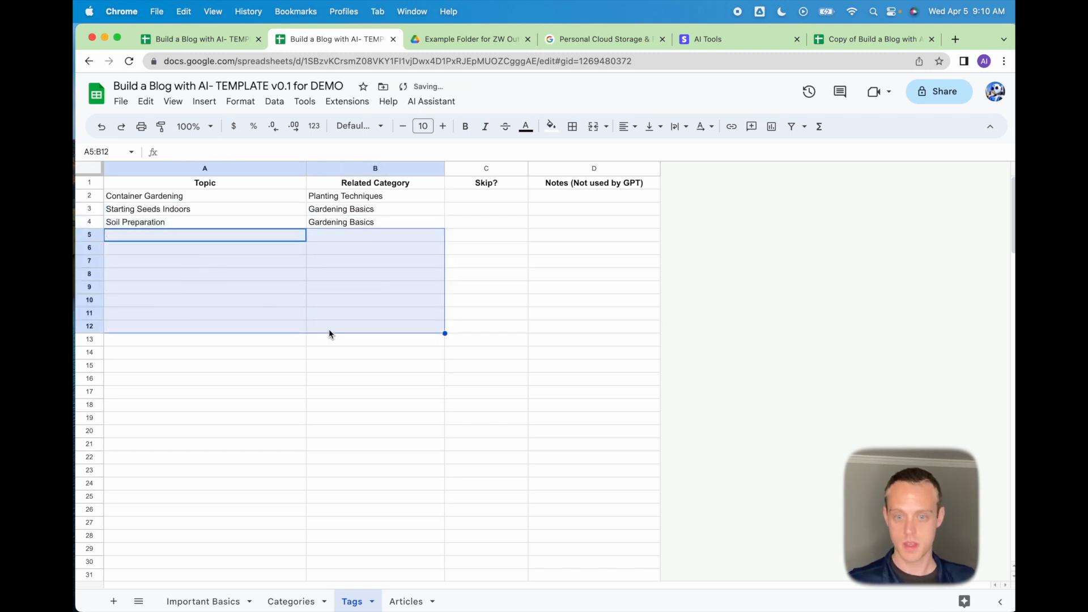
left_click(281, 199)
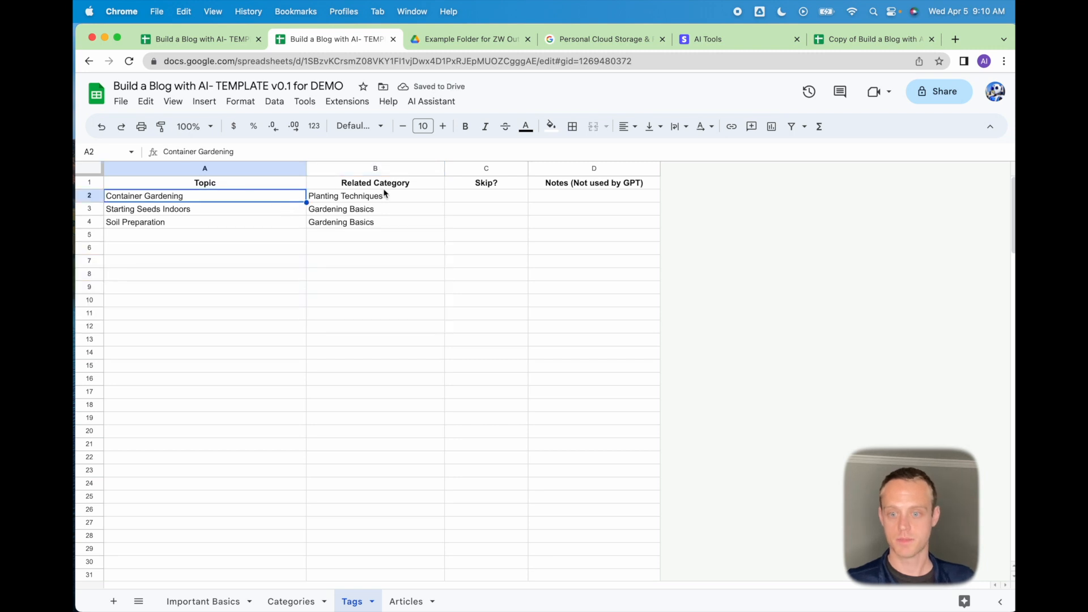
left_click(483, 198)
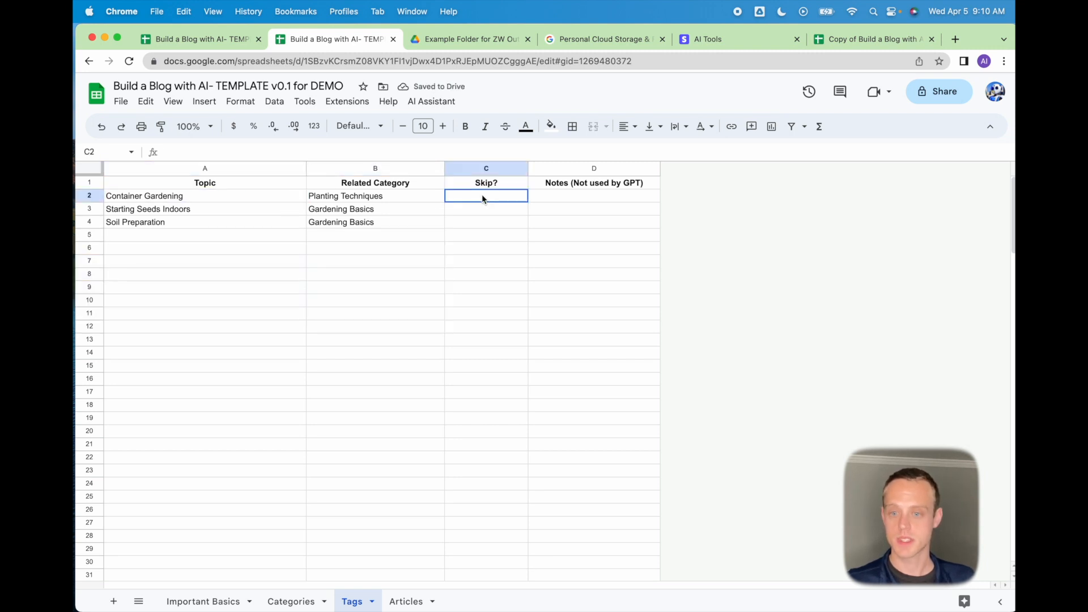
Clear both categories' Skip marks in B2:B3 on Categories, then return to the Tags sheet.
left_click(475, 211)
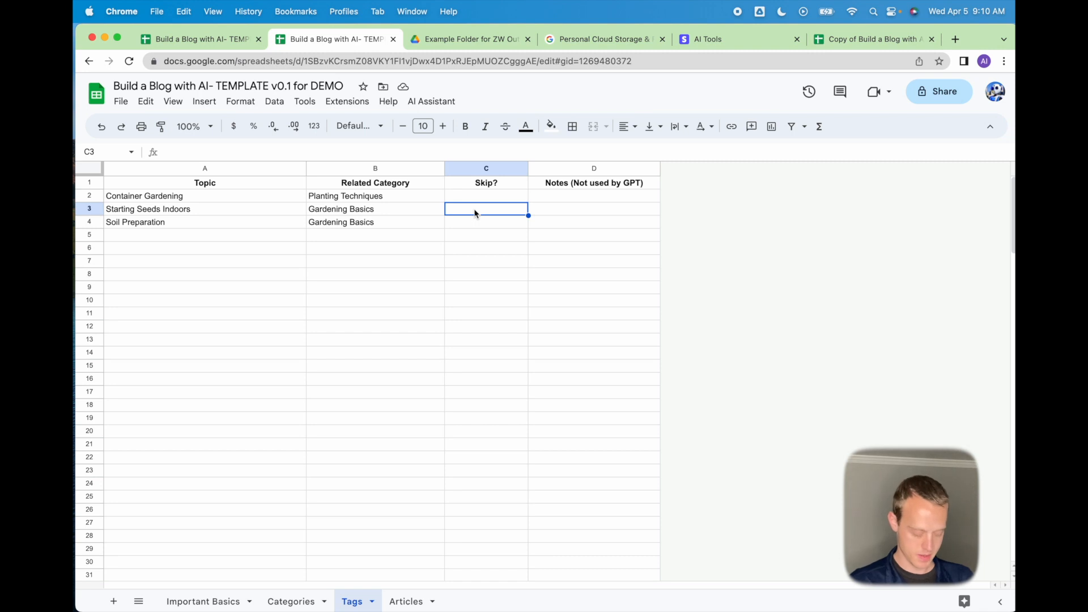
left_click(432, 102)
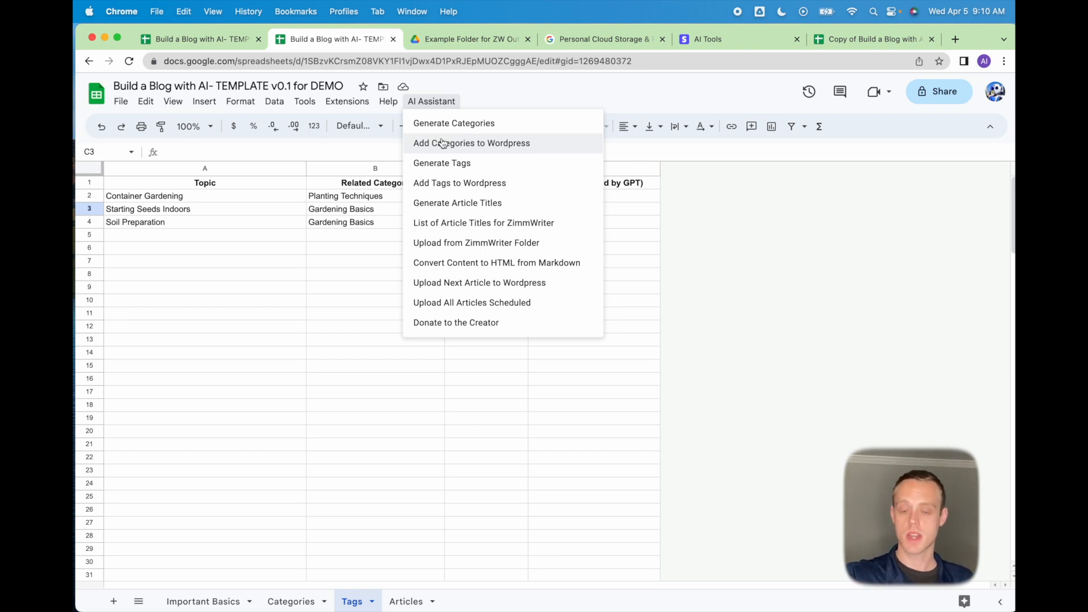
left_click(291, 601)
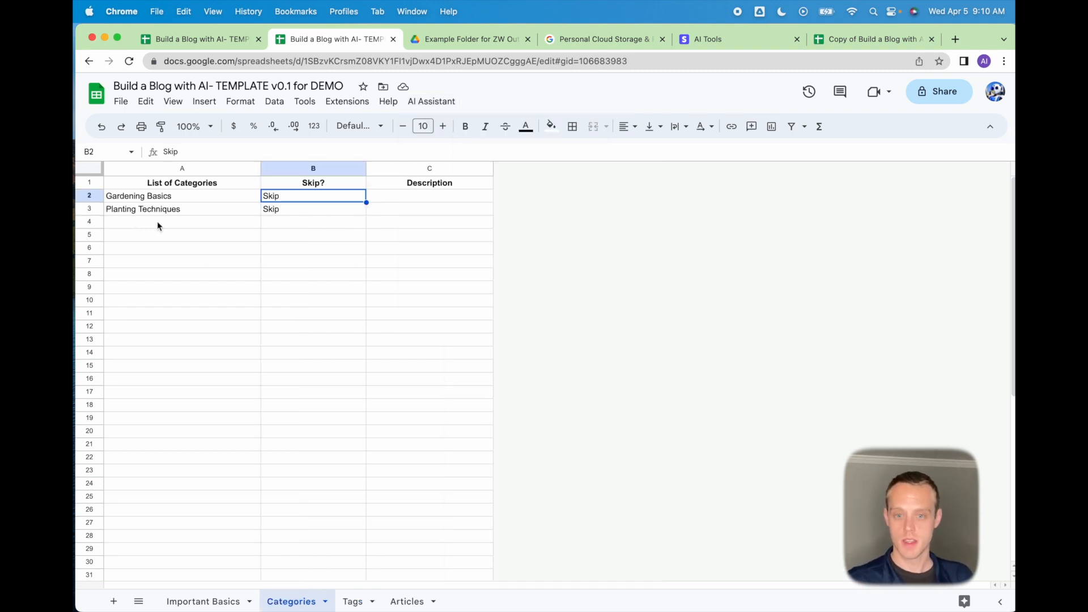
left_click_drag(156, 196, 155, 211)
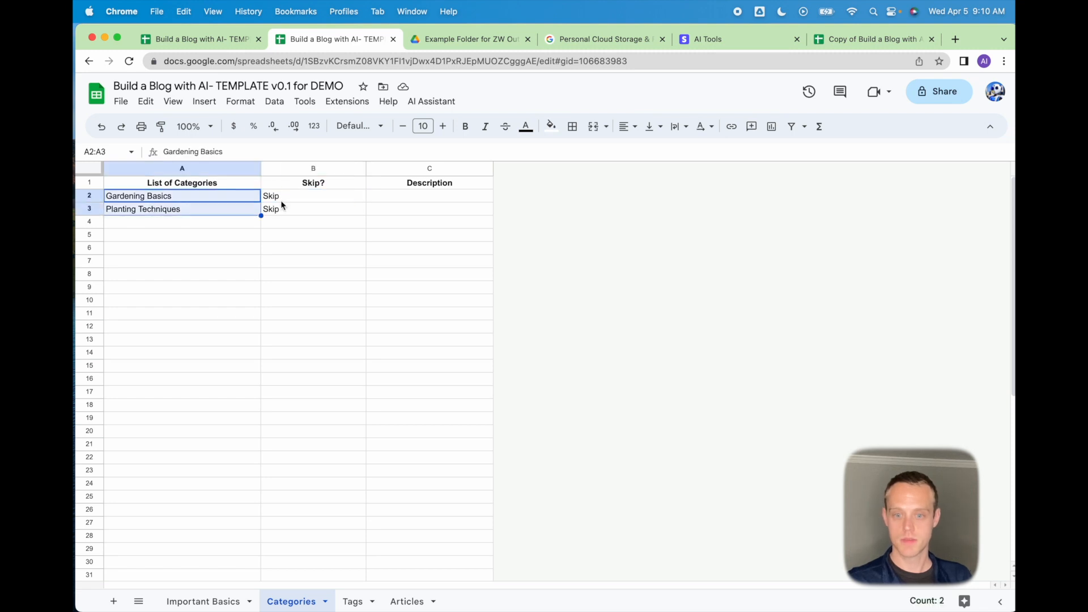
left_click_drag(321, 195, 317, 209)
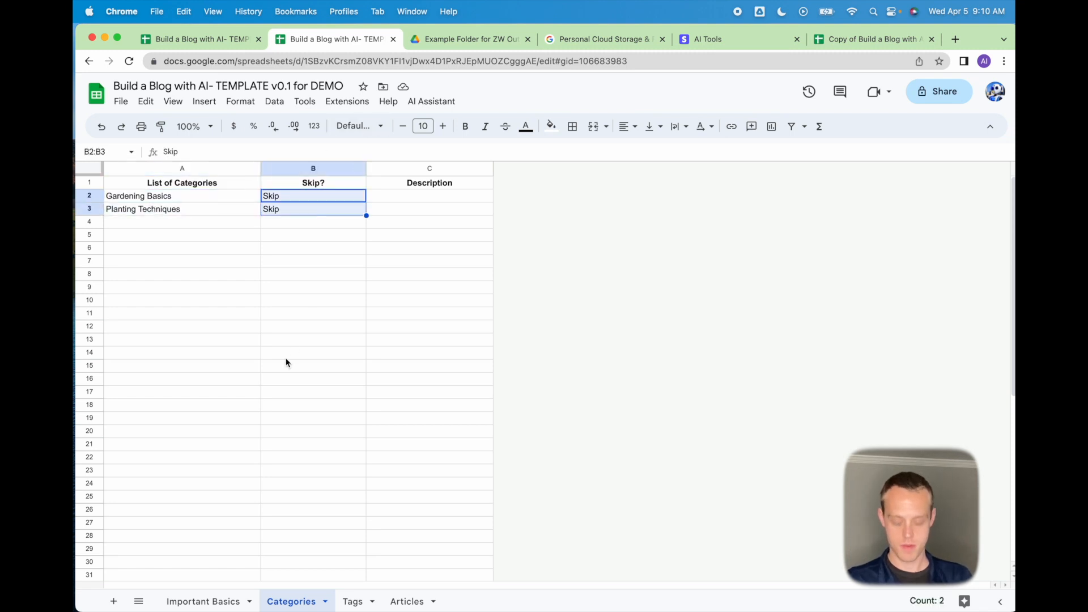
key("Delete")
left_click(289, 404)
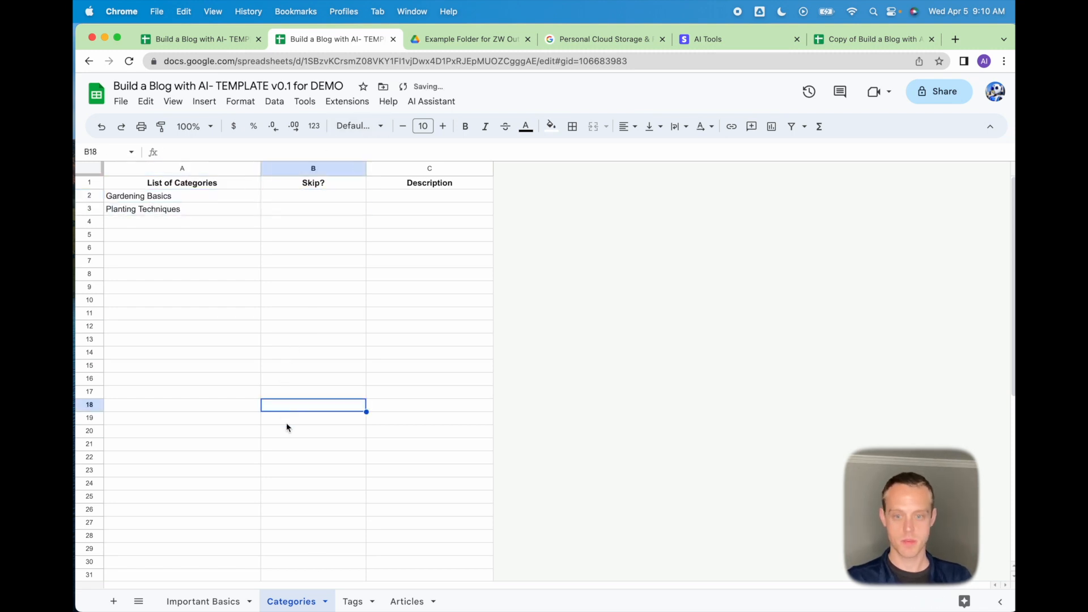
left_click(352, 601)
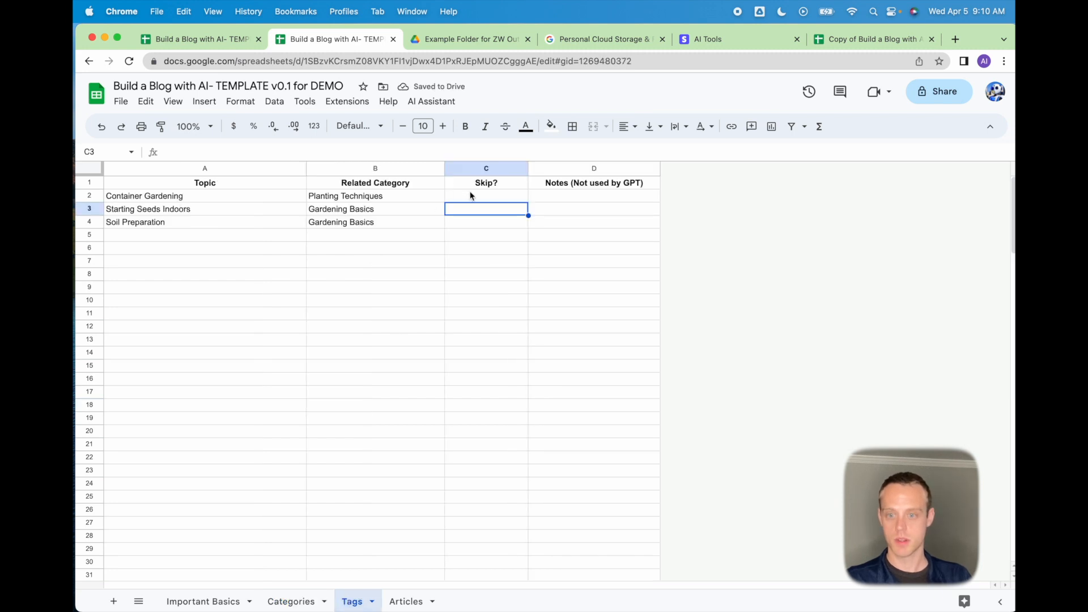
left_click(447, 103)
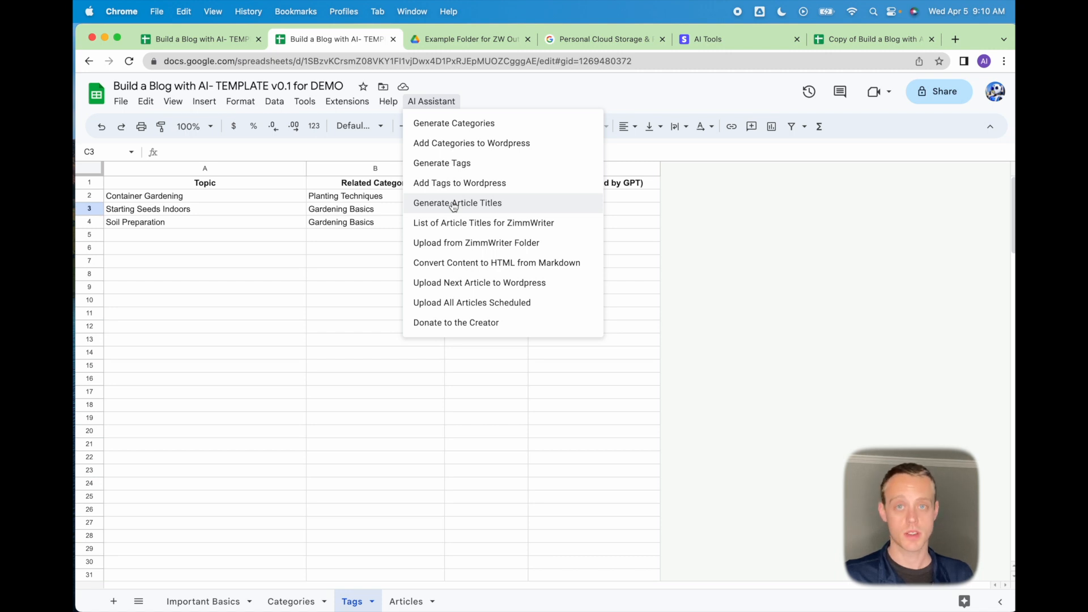
On the Articles sheet, run AI Assistant > Generate Article Titles for Container Gardening.
left_click(406, 601)
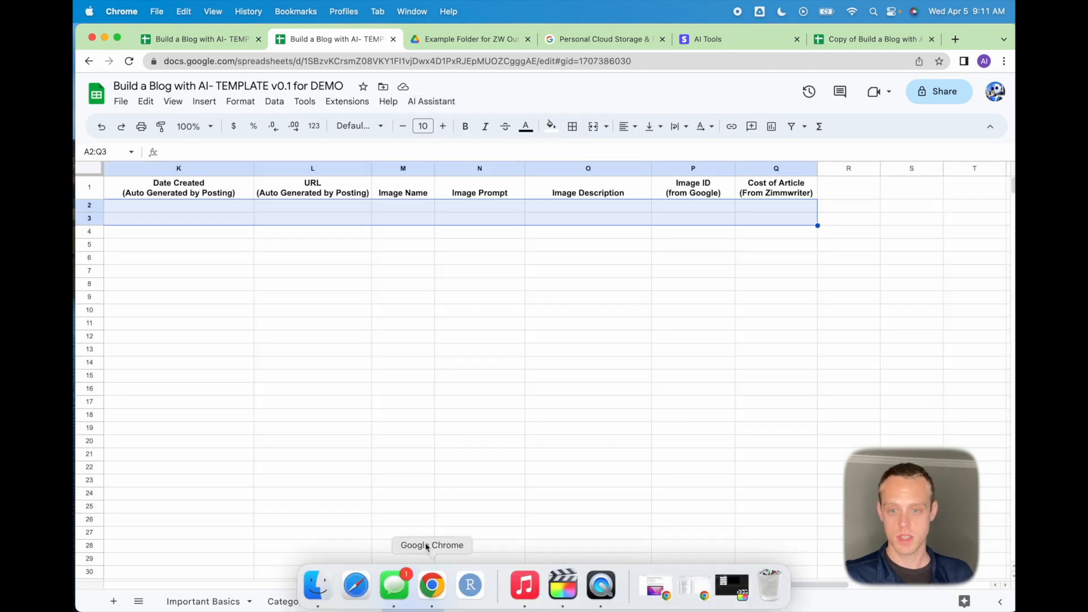
left_click(221, 274)
left_click_drag(576, 585, 158, 564)
left_click(244, 193)
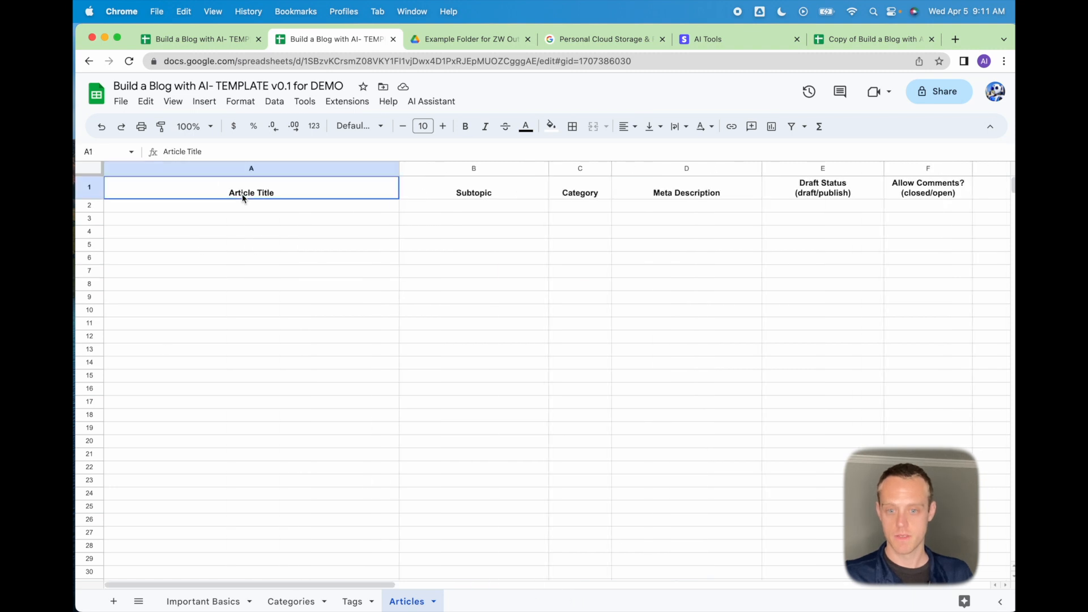
left_click(433, 102)
left_click(478, 203)
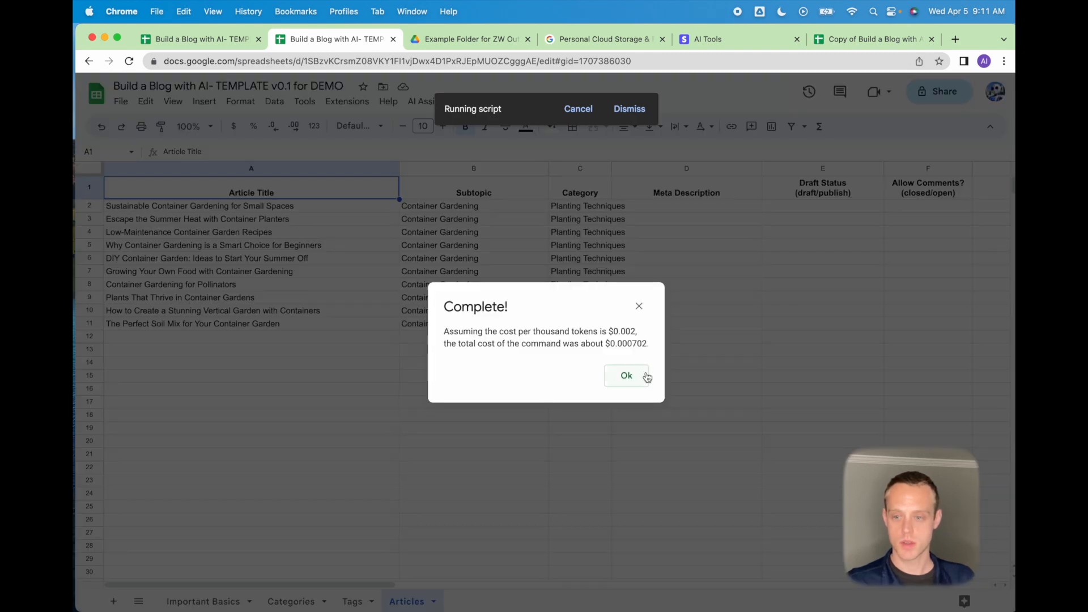
left_click(639, 375)
Delete generated article rows 3 to 11, keeping only the first title.
left_click_drag(451, 209, 578, 207)
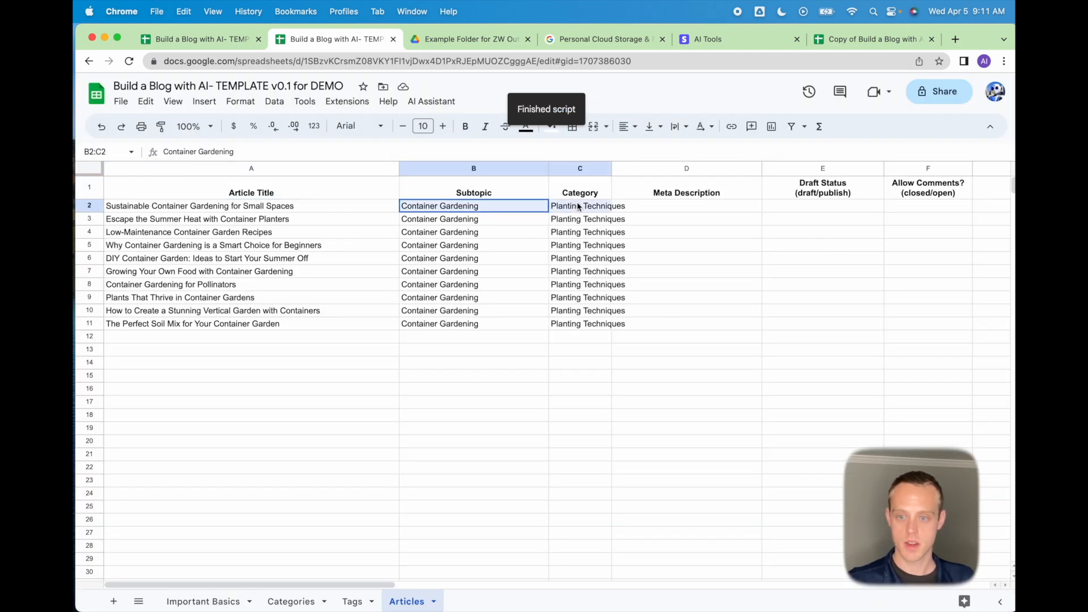
left_click(362, 600)
left_click_drag(193, 196, 377, 193)
left_click(407, 601)
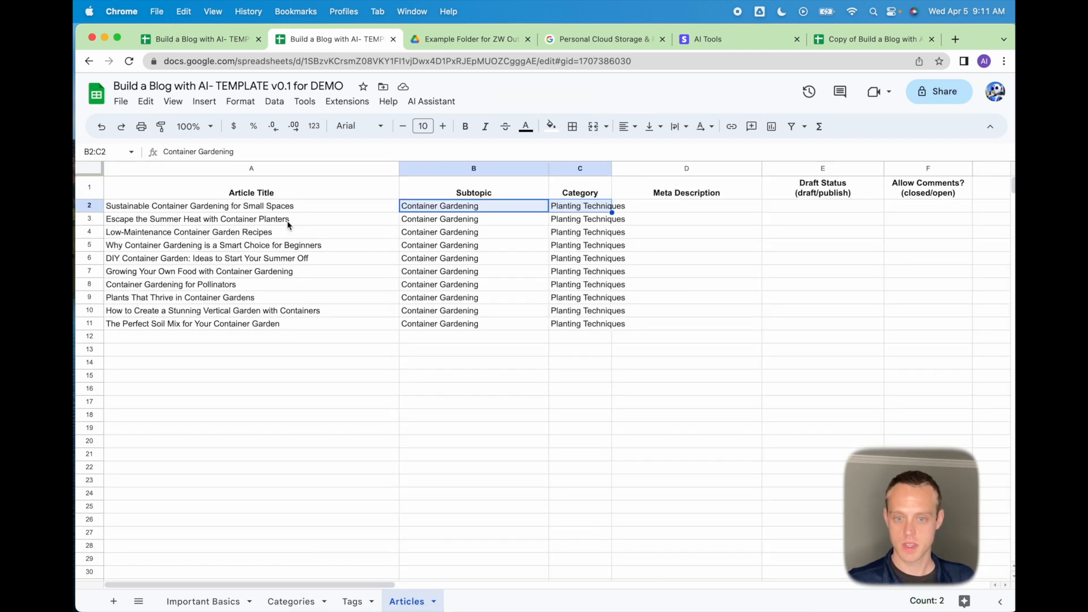
left_click_drag(484, 205, 590, 324)
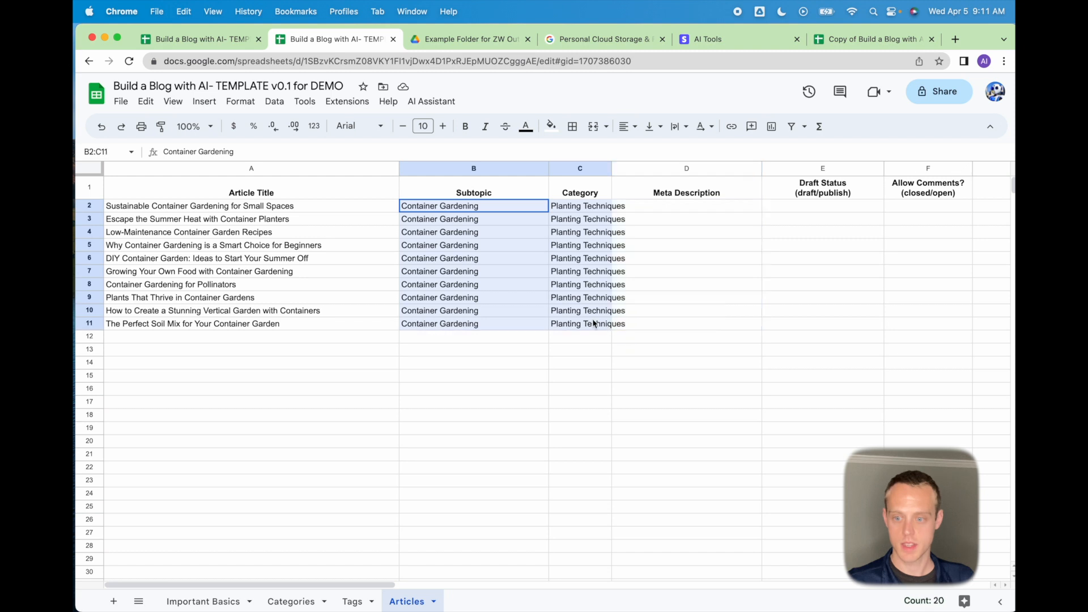
left_click_drag(239, 222, 583, 323)
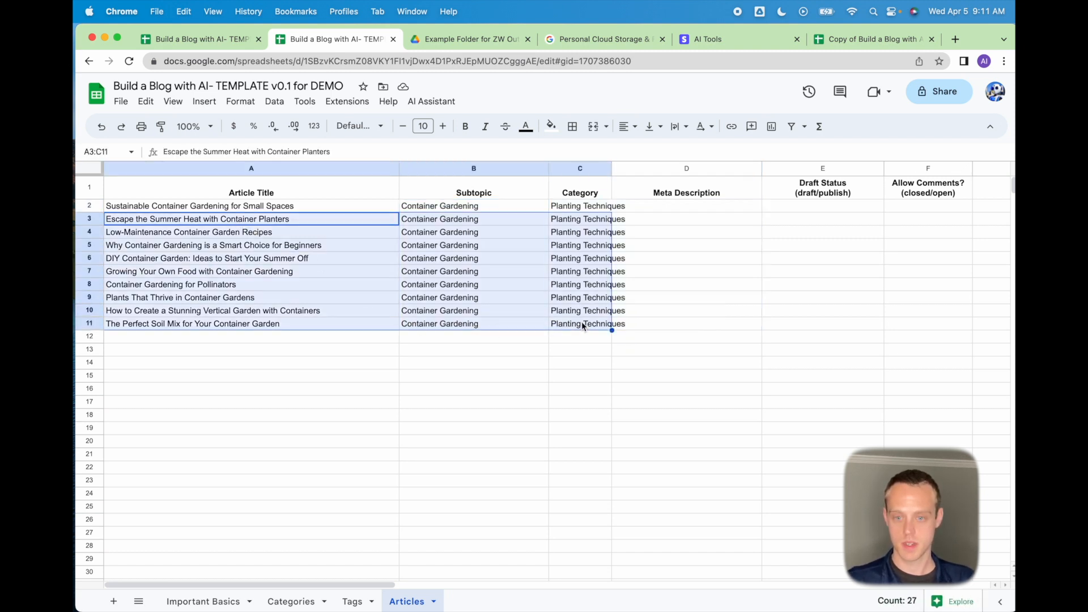
key("Delete")
Clear the Soil Preparation topic row (A4:B4) on the Tags sheet.
left_click(351, 600)
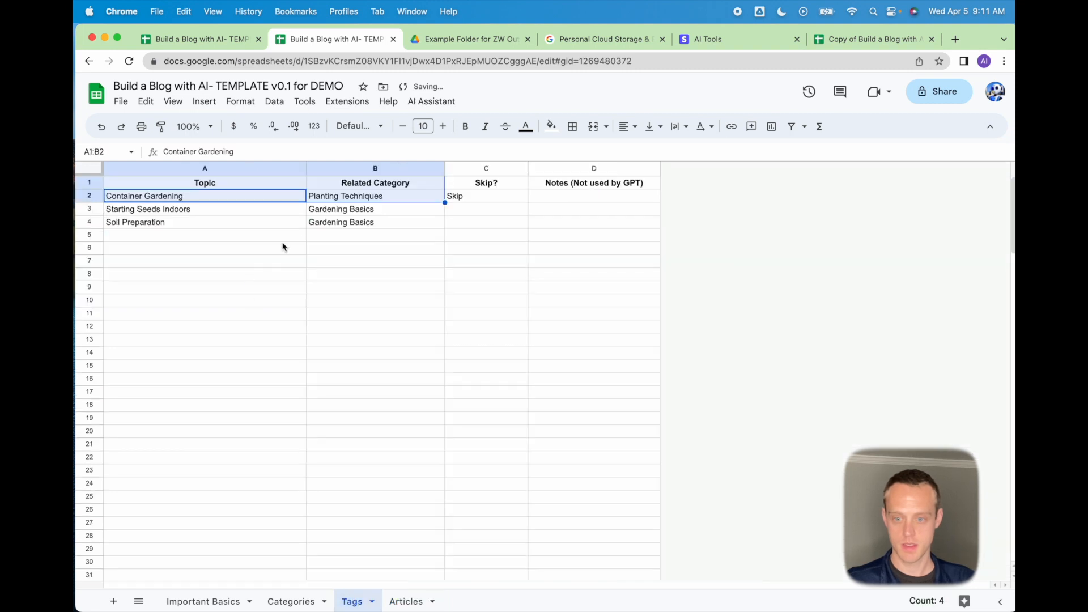
left_click_drag(340, 225, 257, 223)
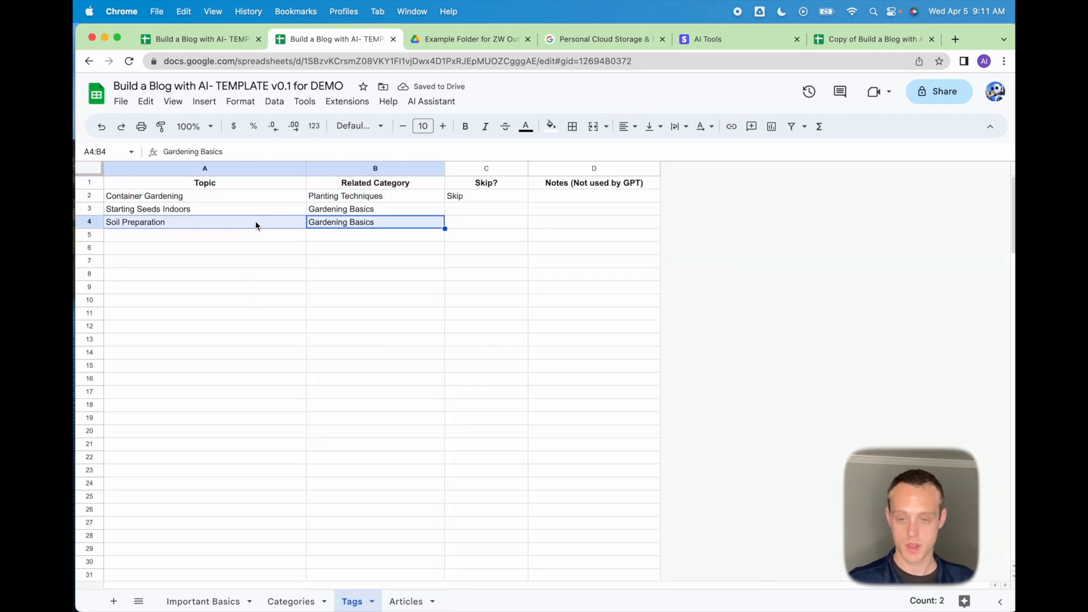
key("Delete")
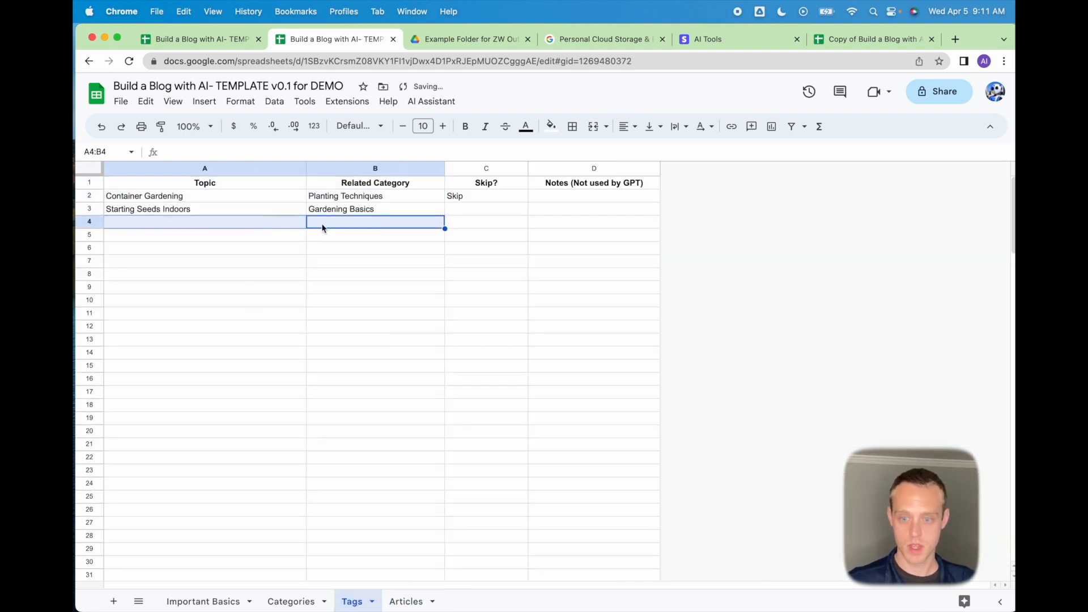
left_click(486, 213)
left_click(366, 213)
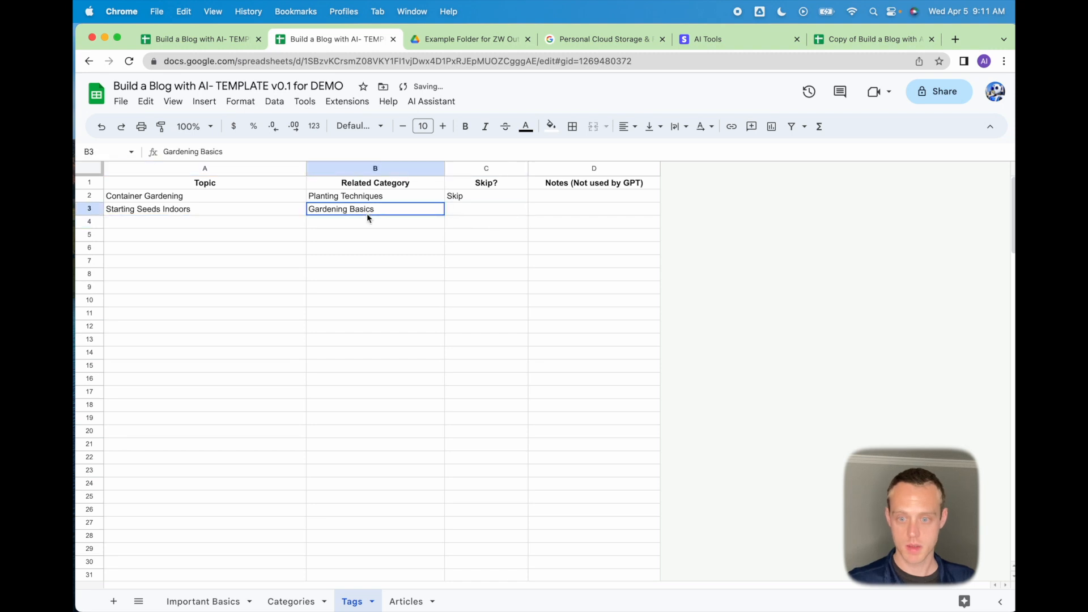
left_click(422, 103)
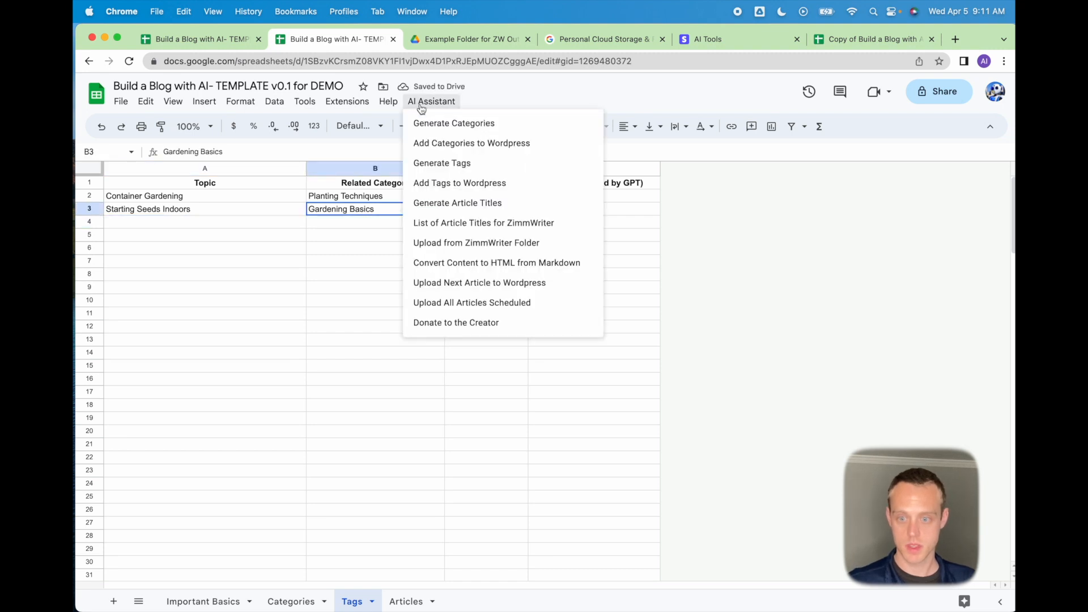
left_click(342, 382)
Compare the Articles and Tags sheets after removing the topic.
left_click(402, 602)
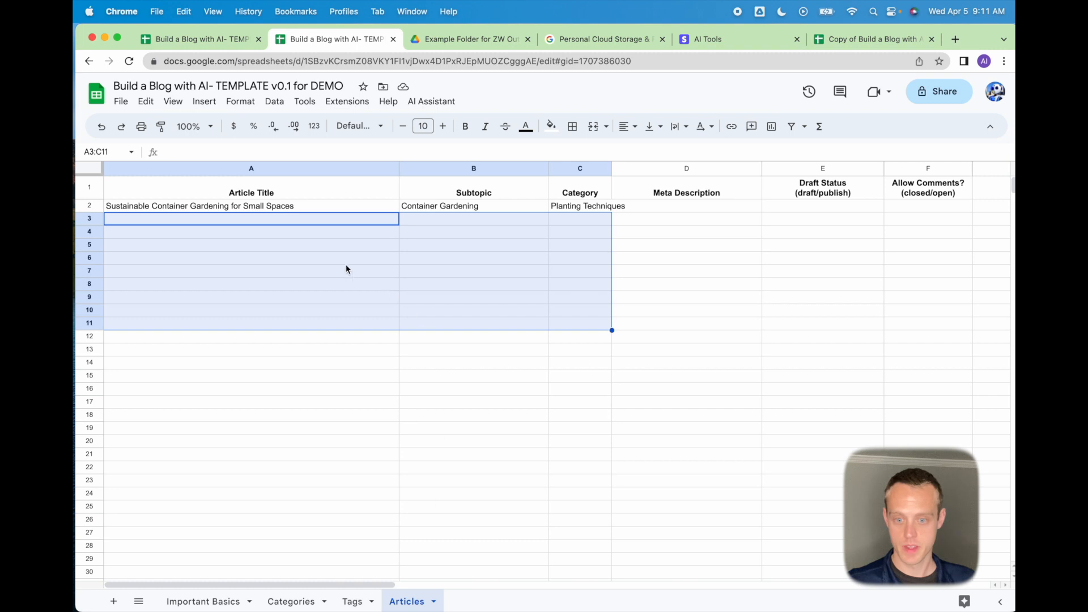
left_click(352, 601)
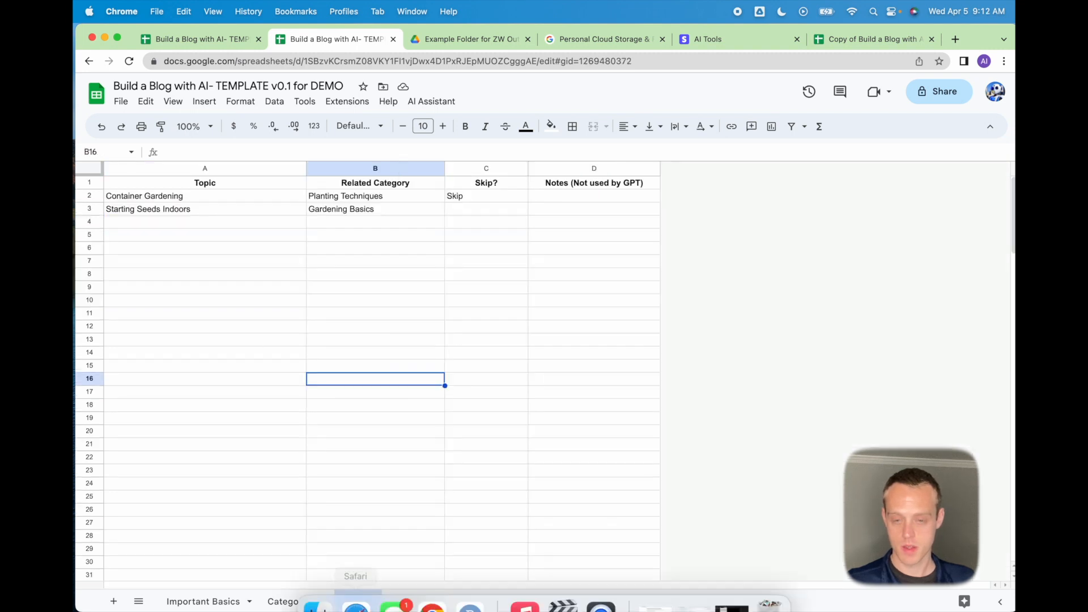
left_click(367, 303)
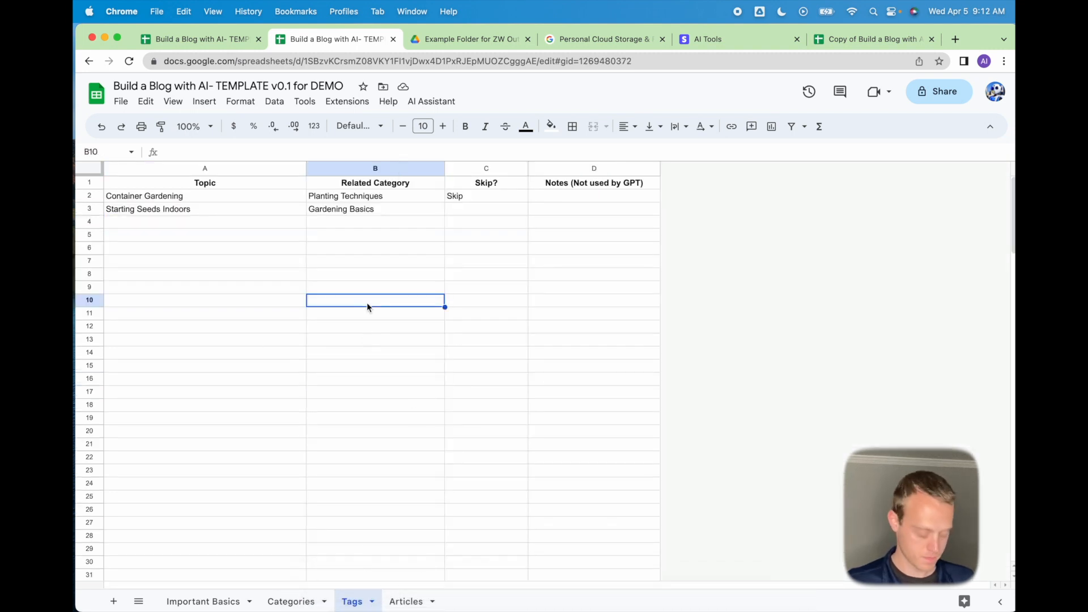
left_click(404, 601)
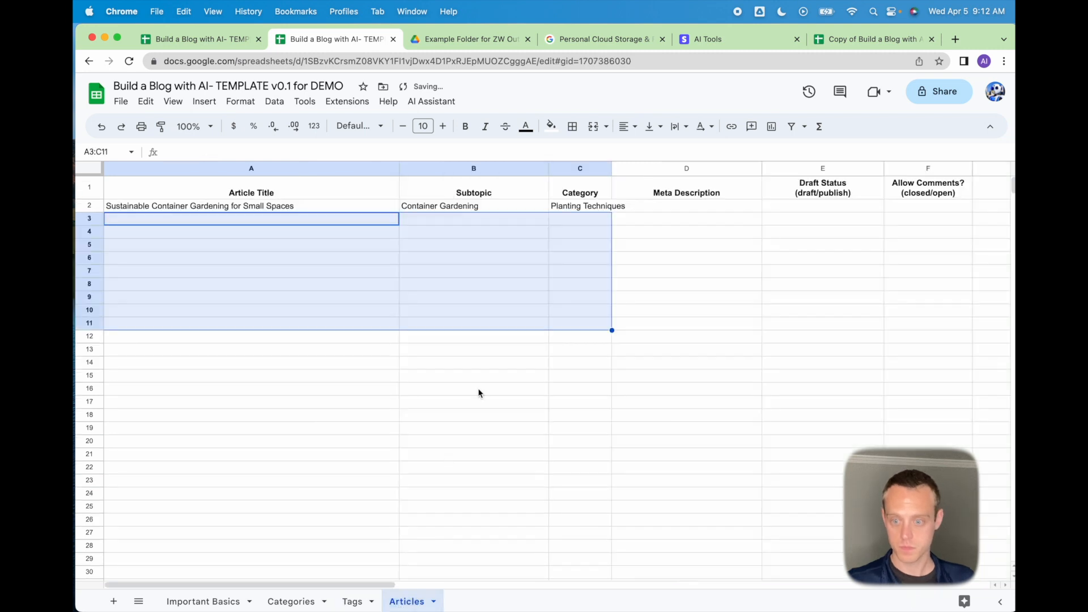
left_click(352, 602)
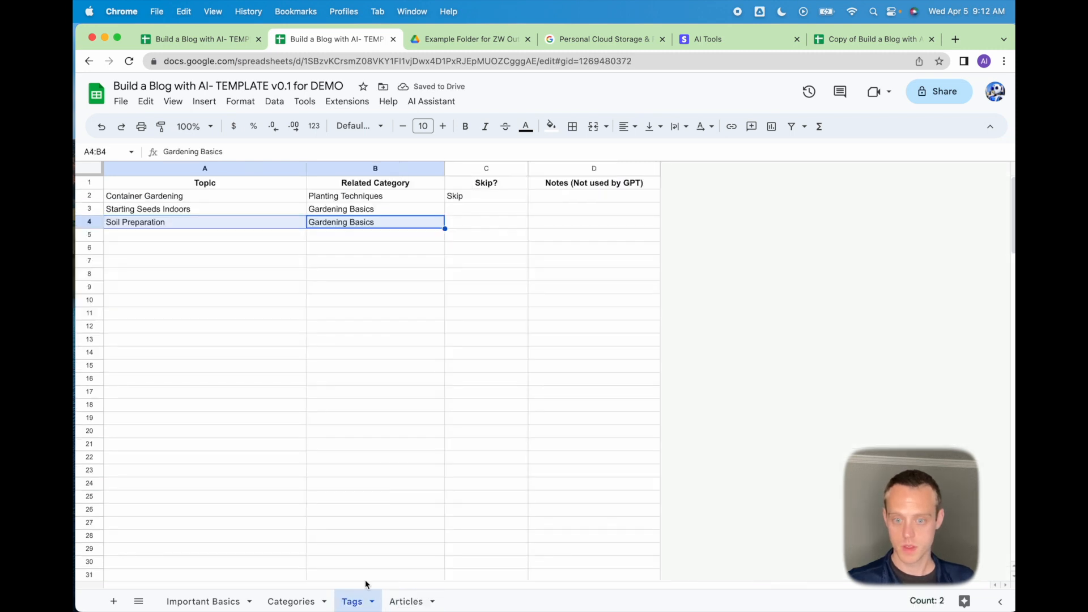
left_click(506, 282)
Clear the Soil Preparation row again and run AI Assistant's Generate Article Titles for the remaining topic.
left_click_drag(274, 225, 373, 223)
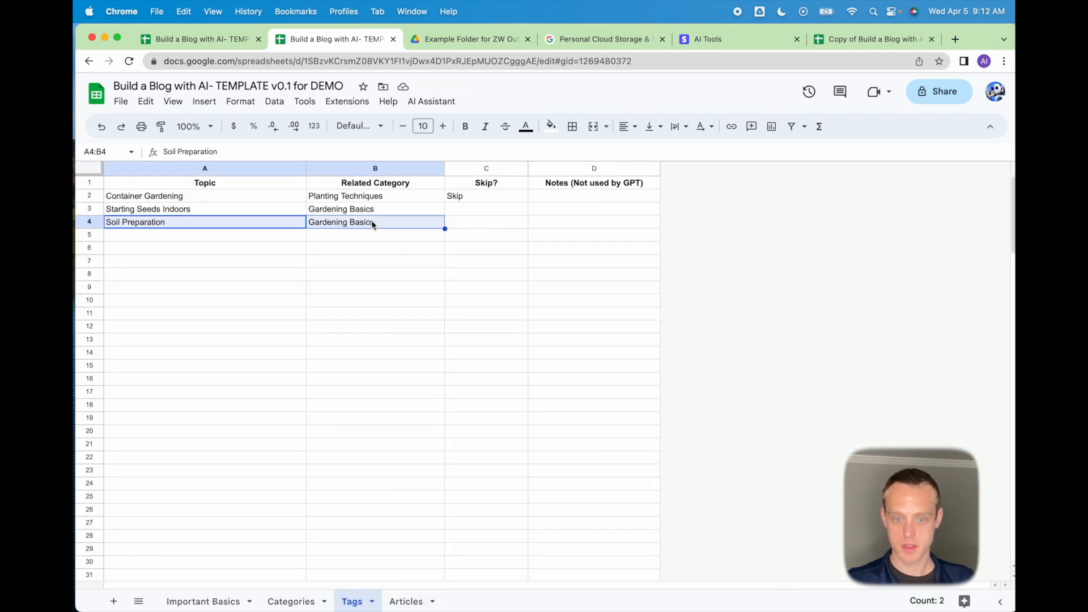
key("Delete")
left_click(495, 221)
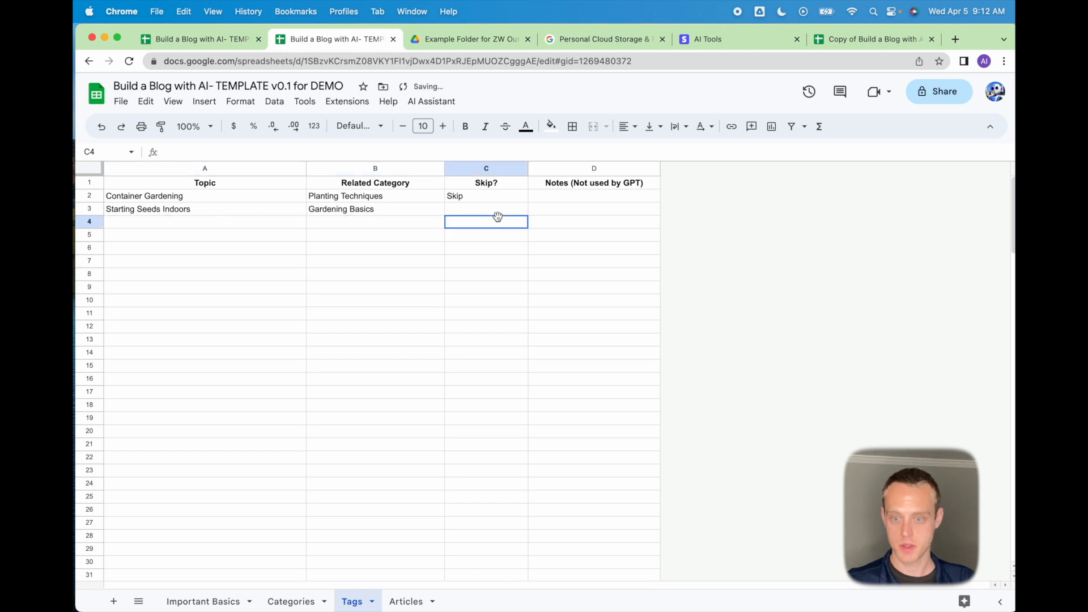
left_click(431, 102)
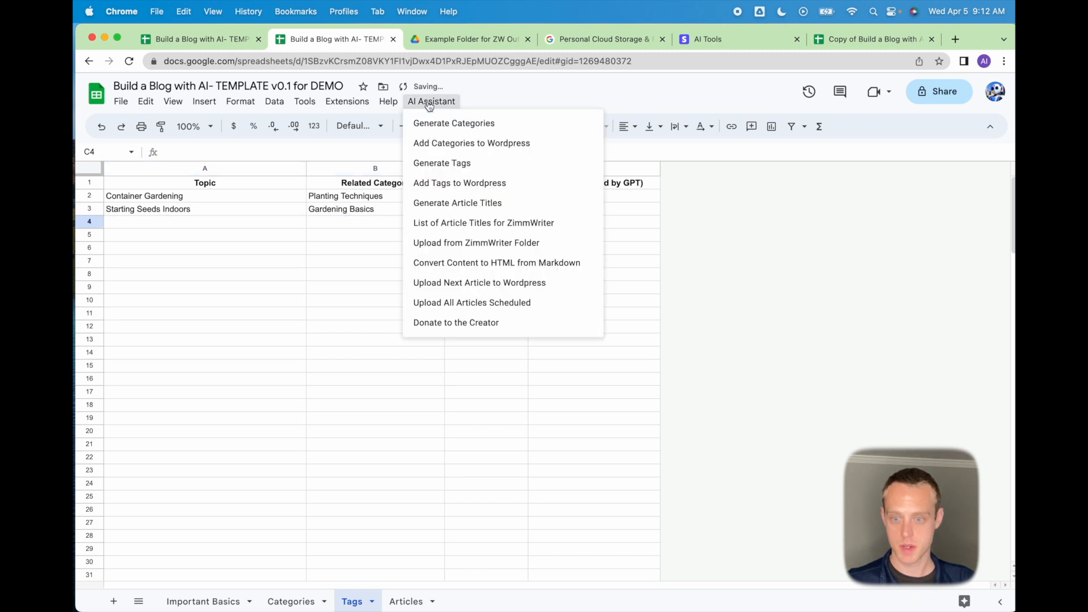
left_click(473, 204)
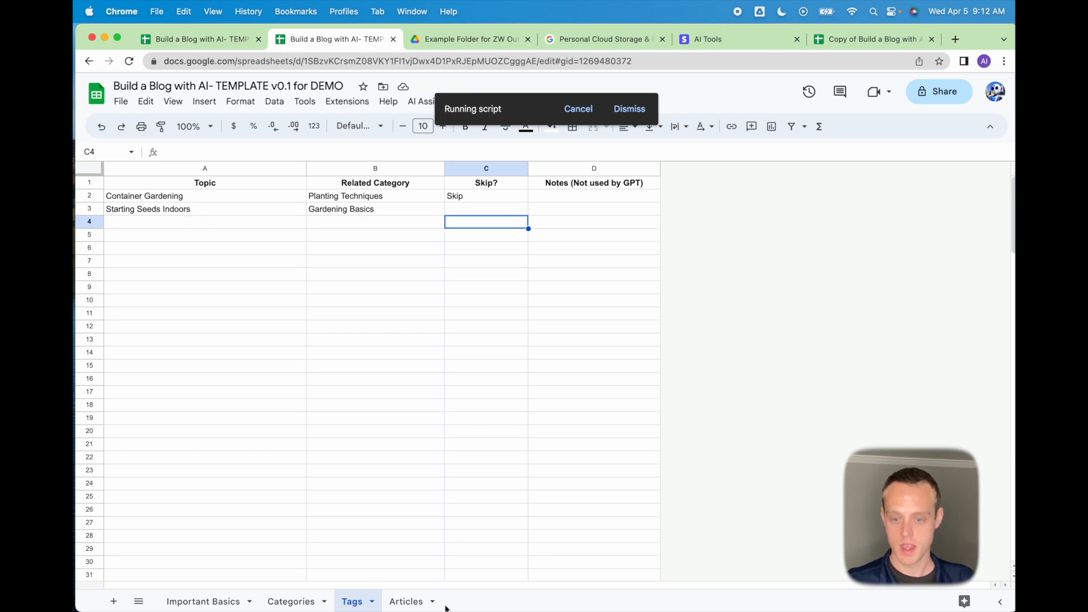
On Articles, dismiss the Complete message and clear the surplus generated titles in A4:C12, keeping row 3.
left_click(419, 602)
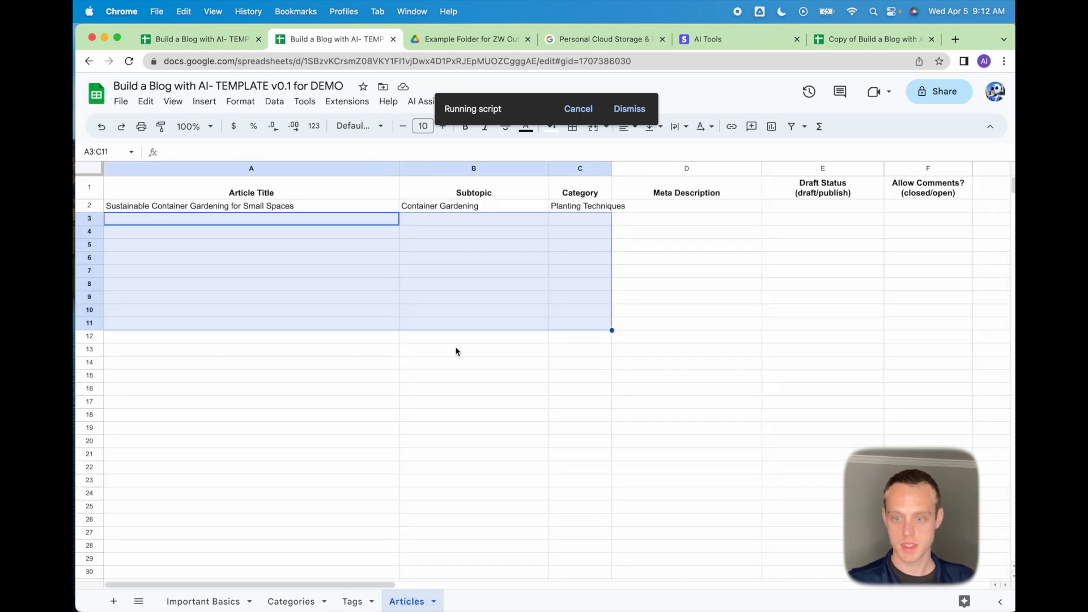
left_click(301, 207)
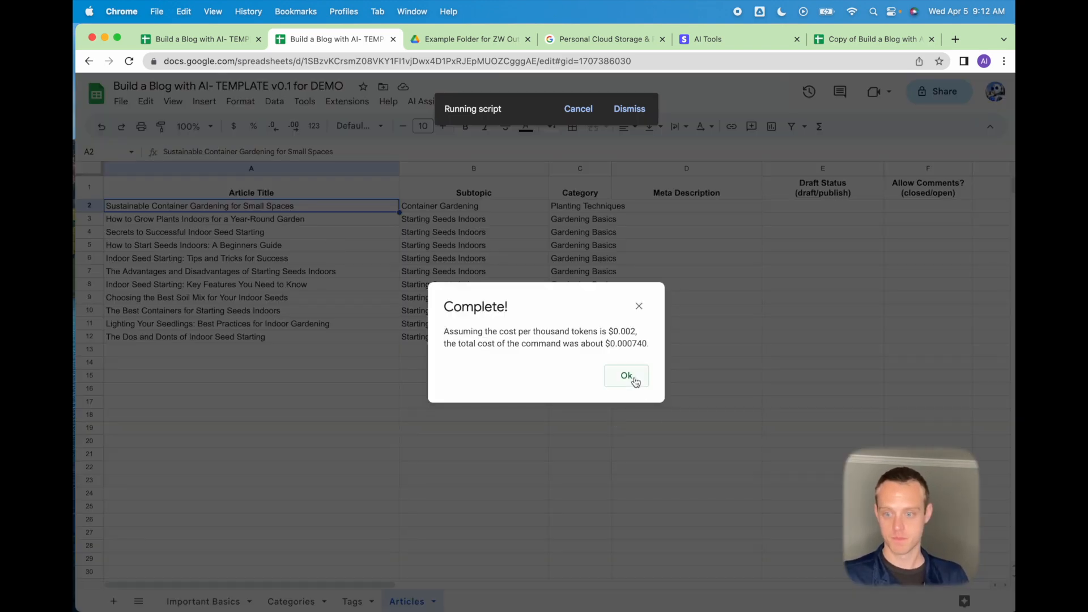
left_click(635, 383)
left_click_drag(307, 237, 573, 336)
key("Delete")
left_click(532, 392)
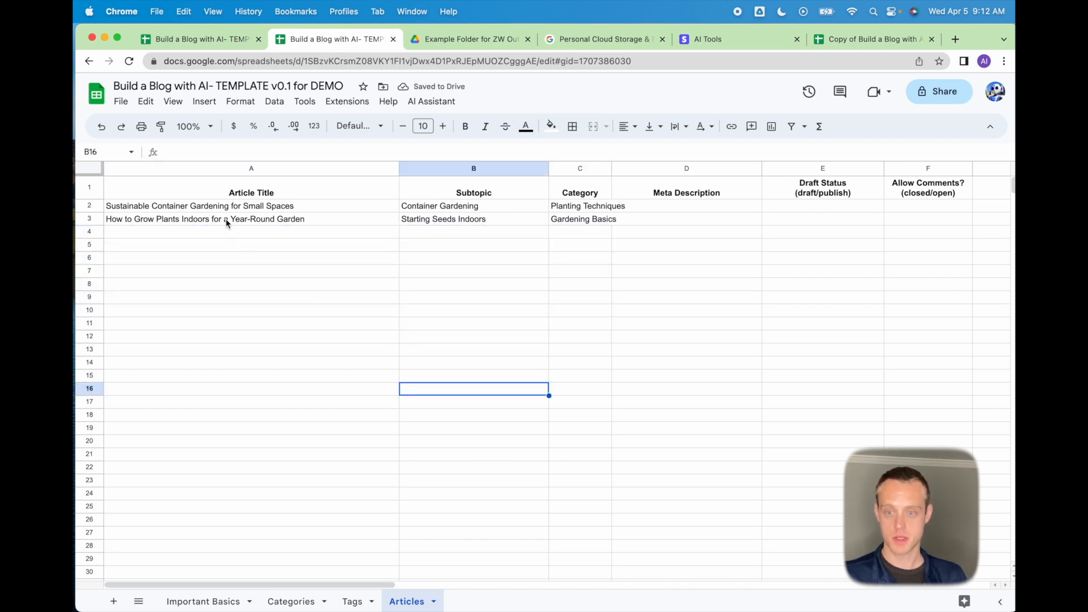
left_click(420, 104)
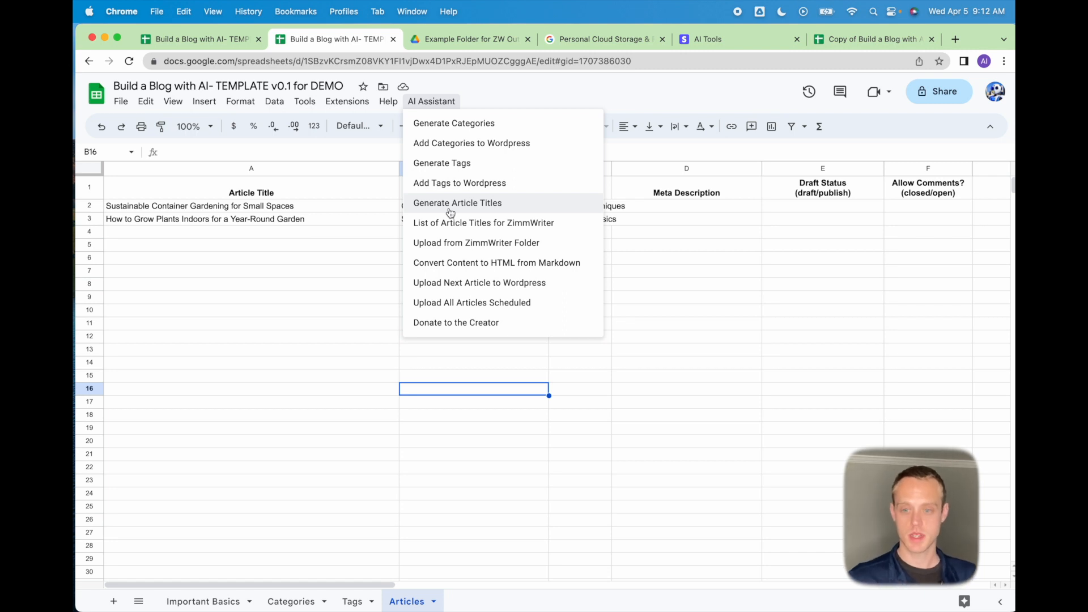
Run List of Article Titles for ZimmWriter to get both titles as a CSV list.
left_click(369, 334)
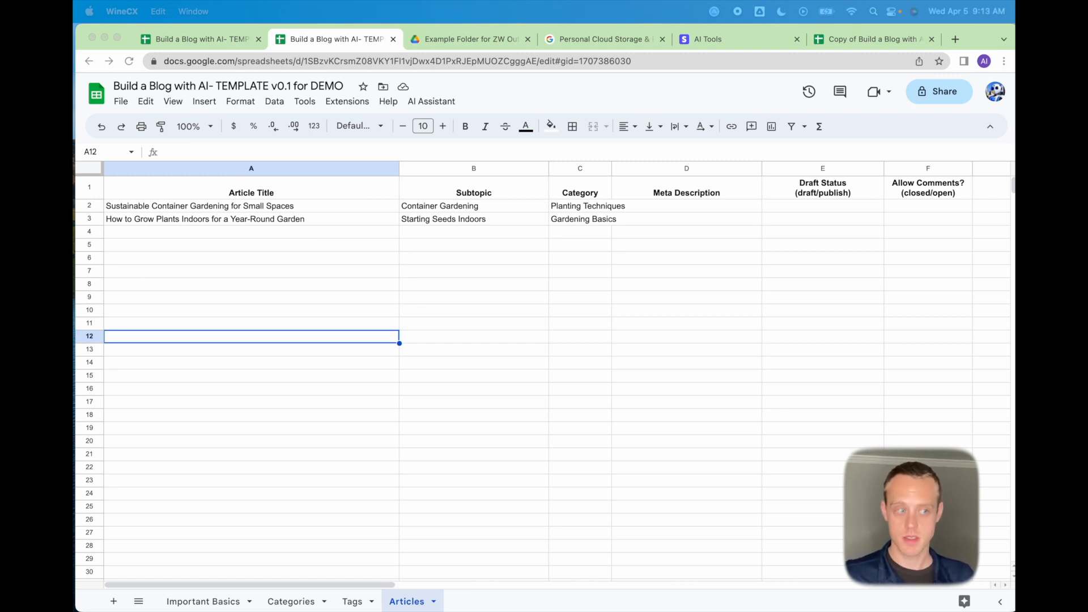
left_click(445, 102)
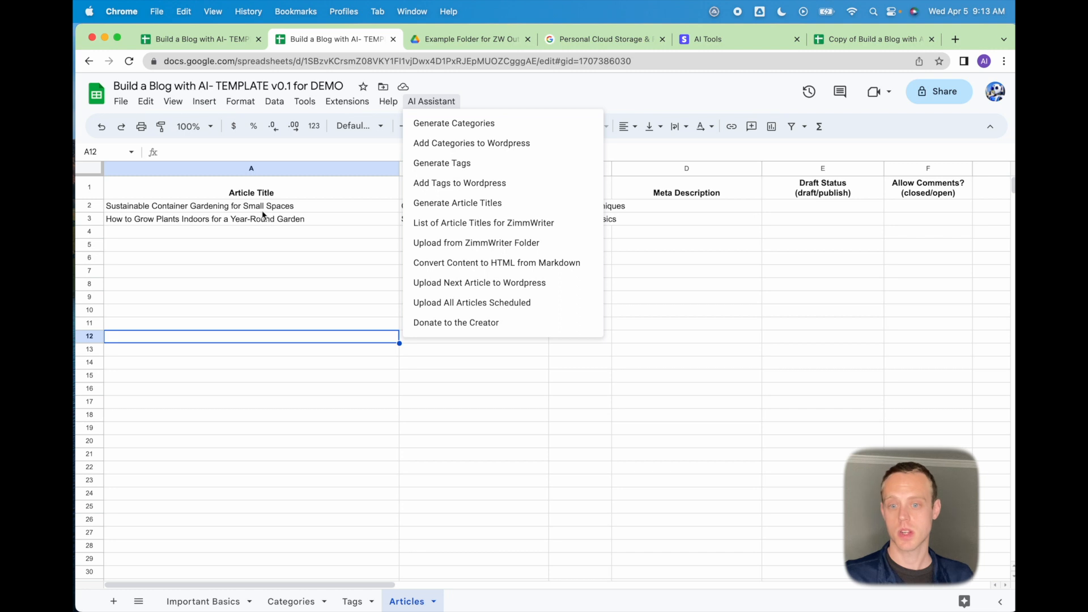
left_click_drag(263, 207, 270, 359)
left_click(280, 296)
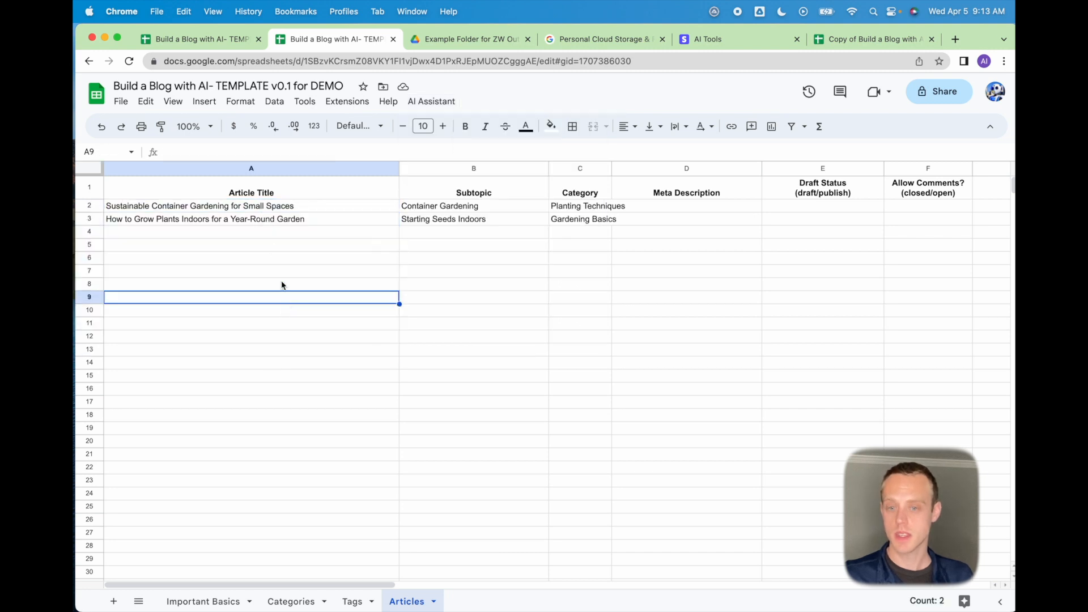
left_click(264, 210)
left_click(421, 102)
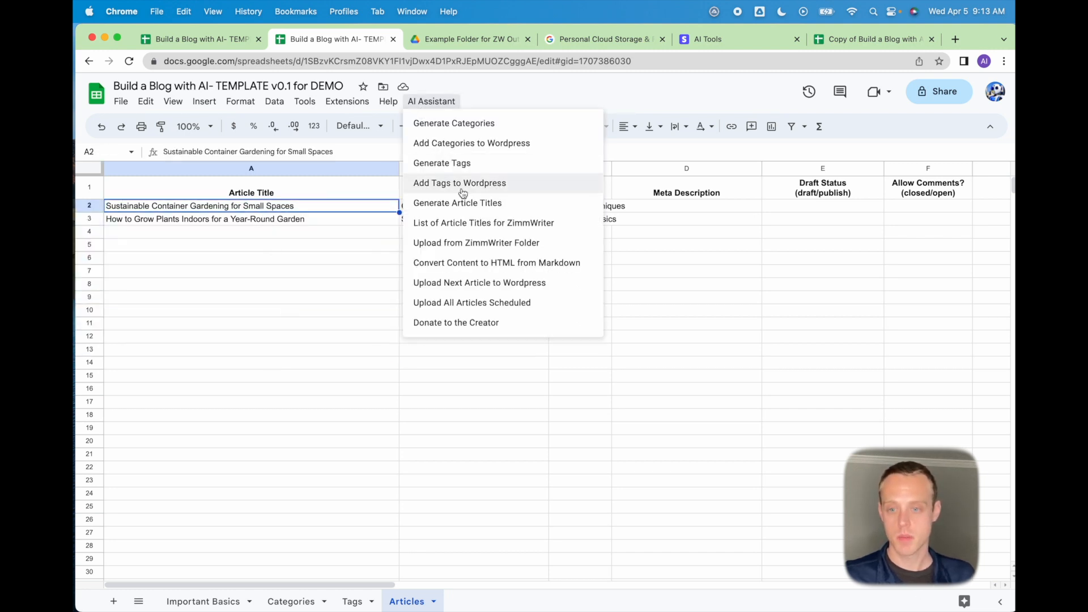
left_click(486, 226)
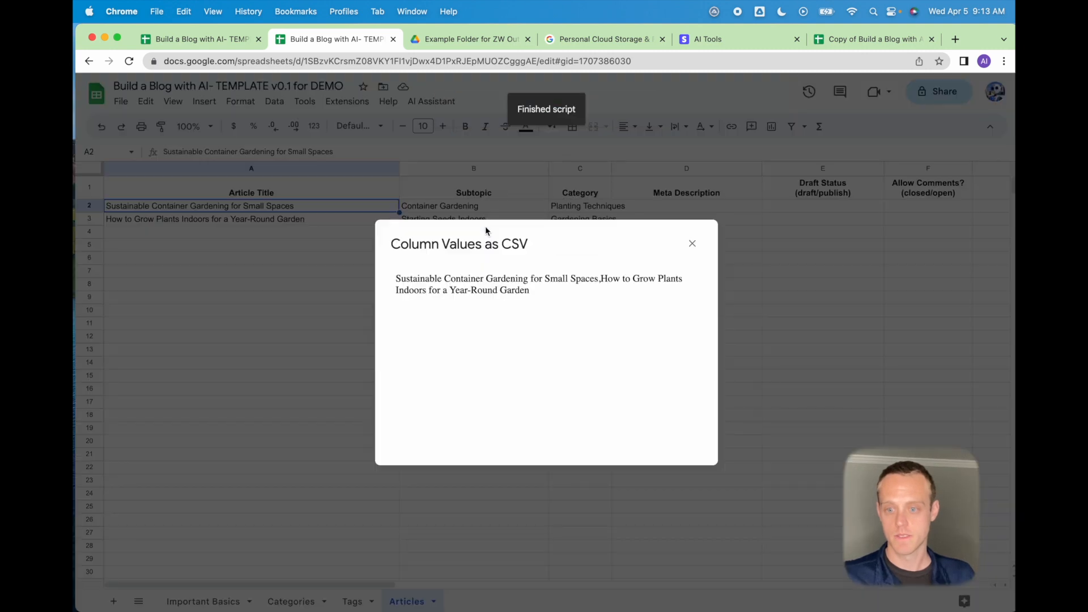
Copy the comma-separated titles text and move the ZimmWriter menu aside.
left_click_drag(542, 297, 396, 280)
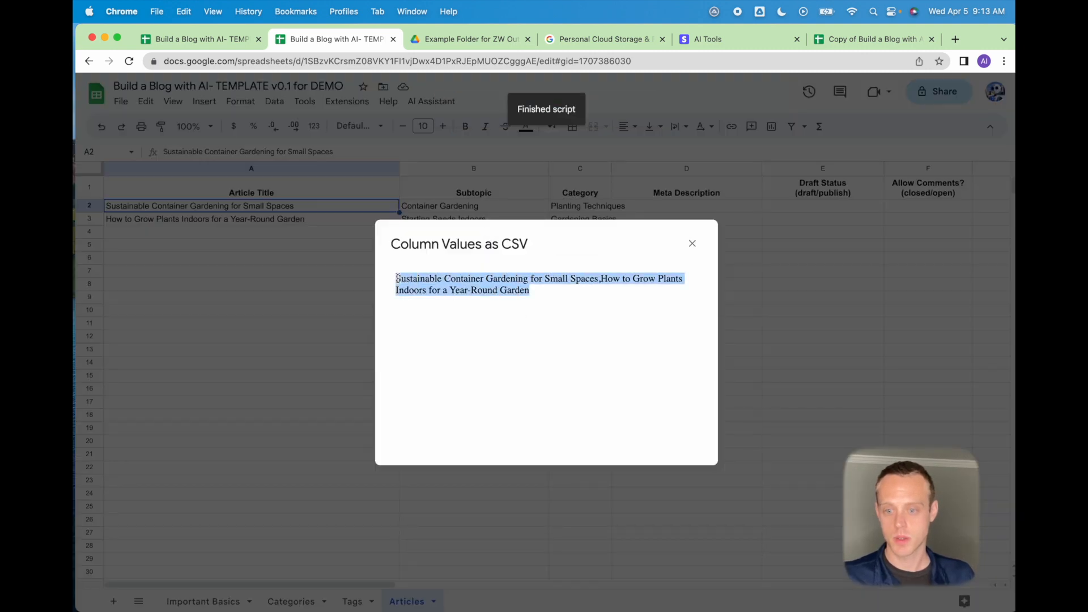
right_click(398, 279)
left_click(424, 314)
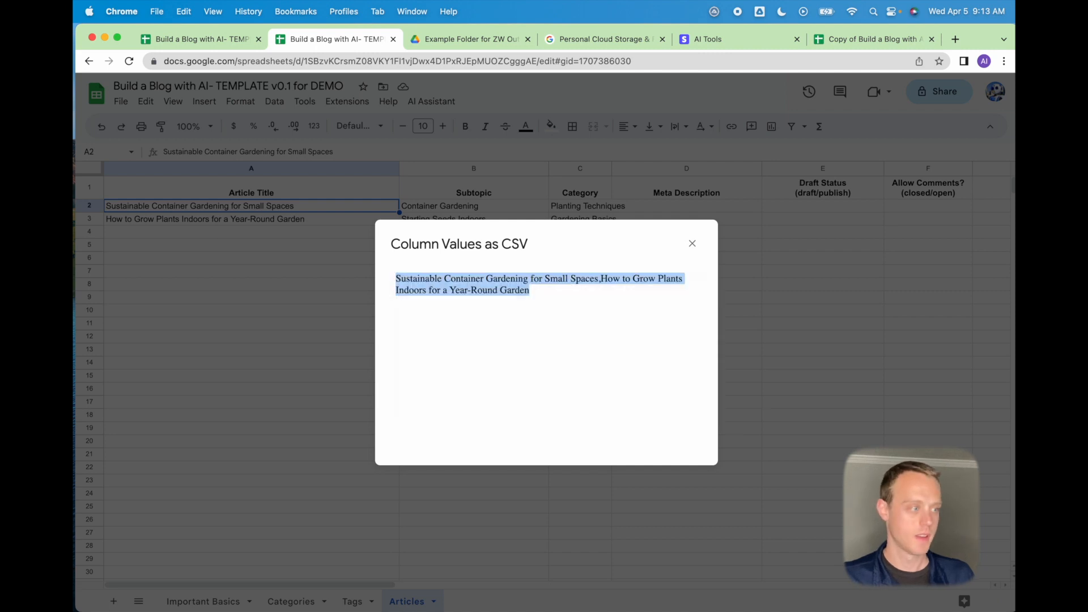
left_click_drag(298, 175, 481, 156)
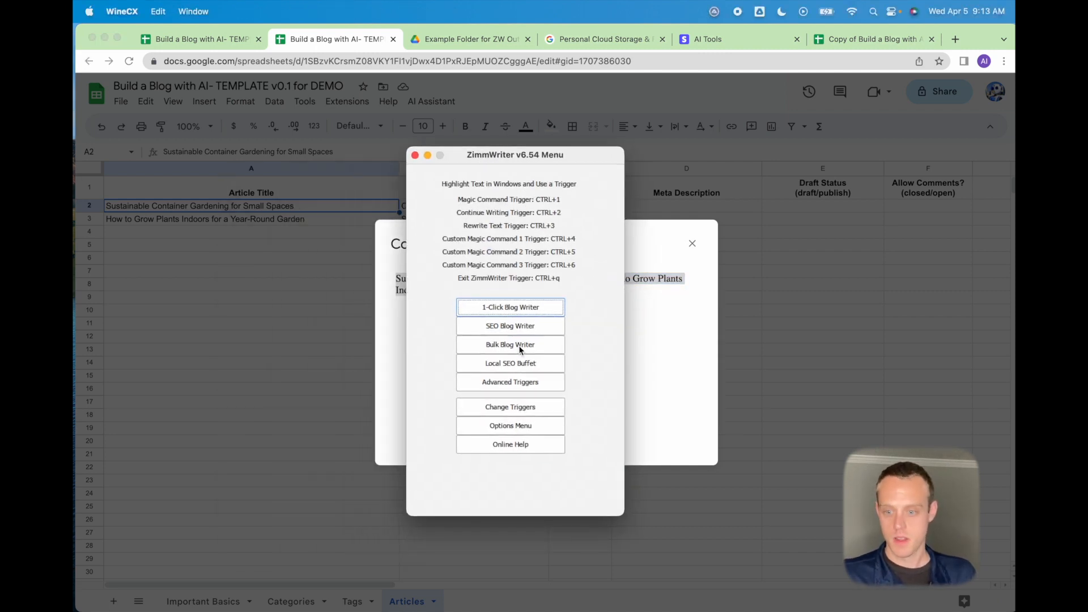
In Bulk Blog Writer, paste the titles, set H2 Section Length to Short and style 'a master gardener'.
left_click(519, 348)
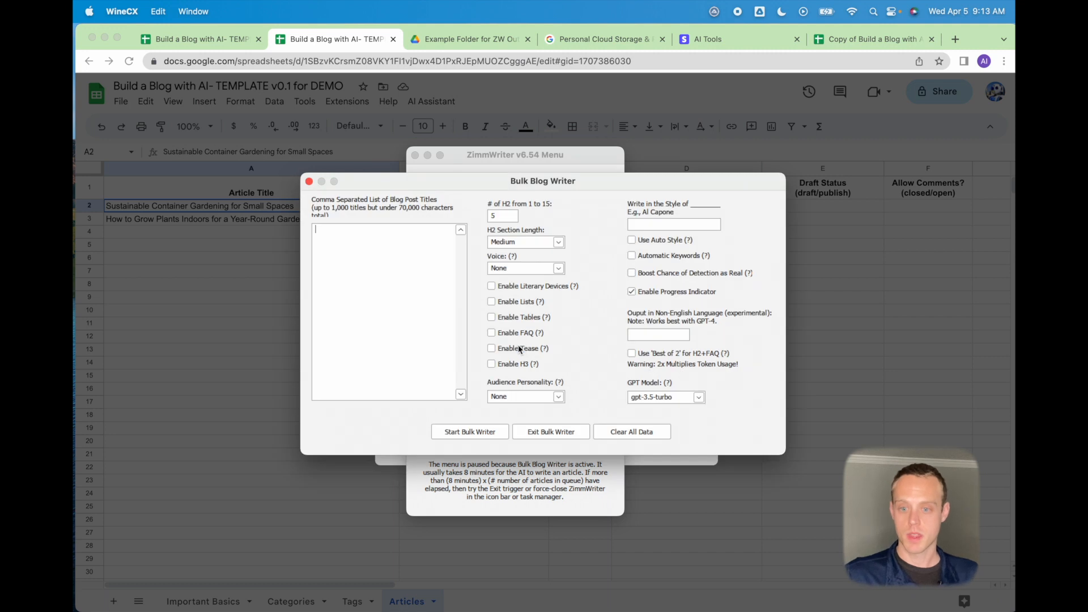
key("ctrl+v")
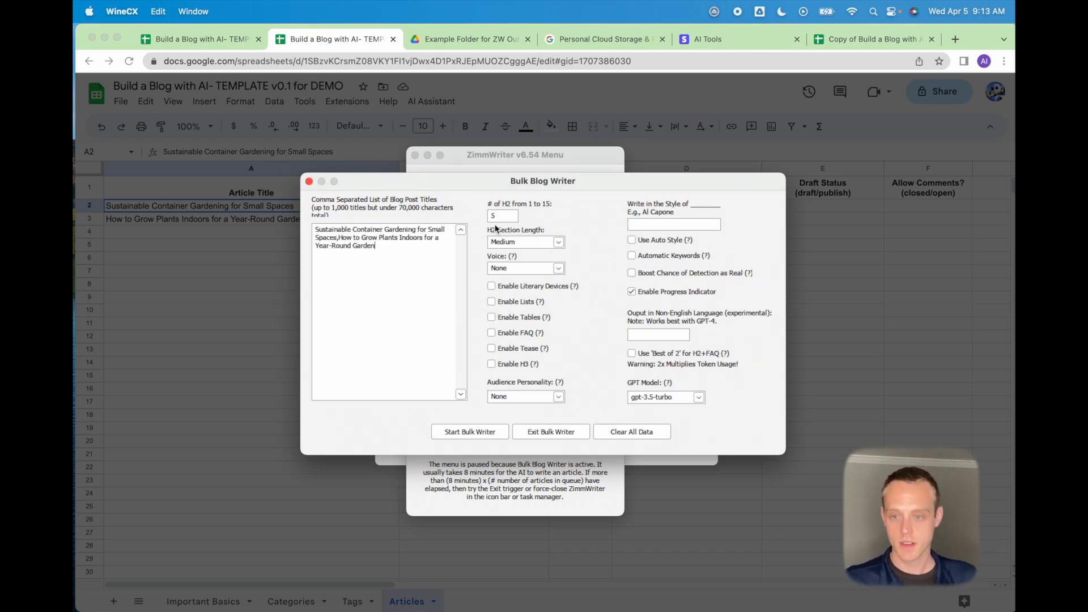
left_click(558, 242)
left_click(542, 254)
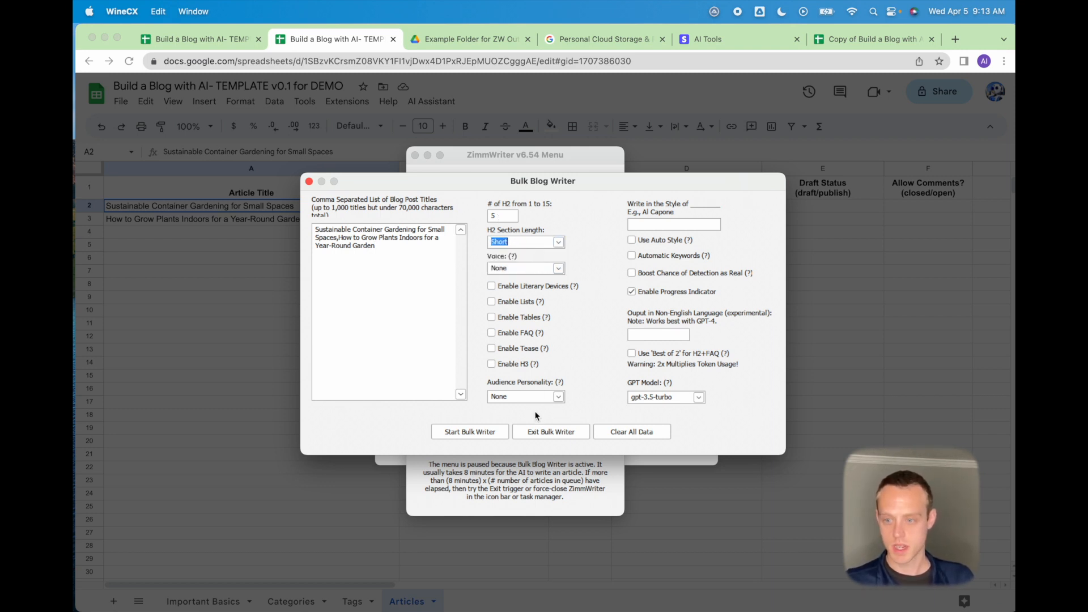
left_click(698, 227)
type("a mast")
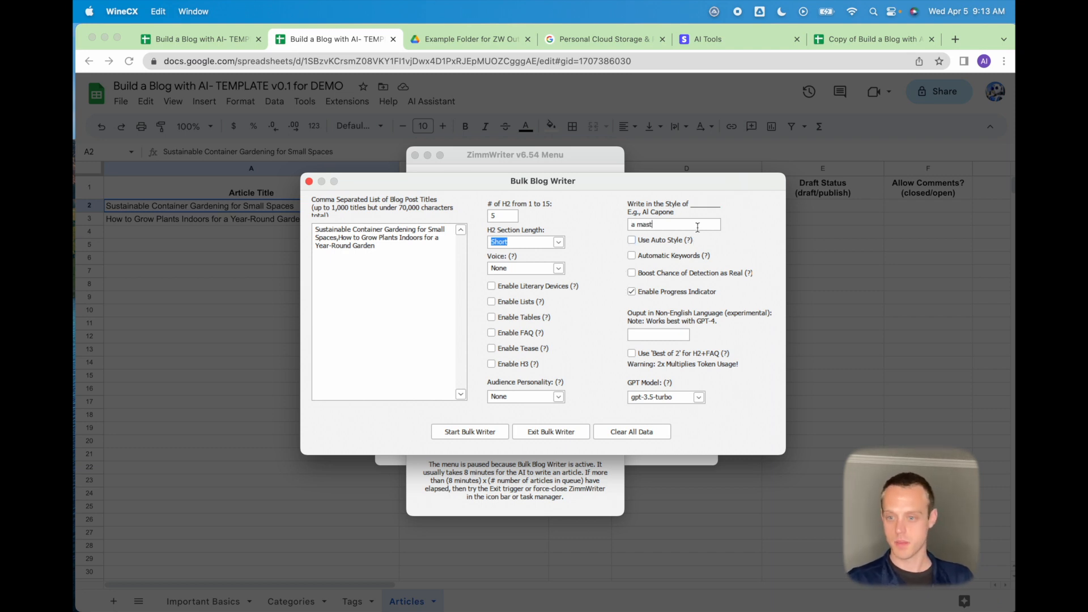
type("er gardene")
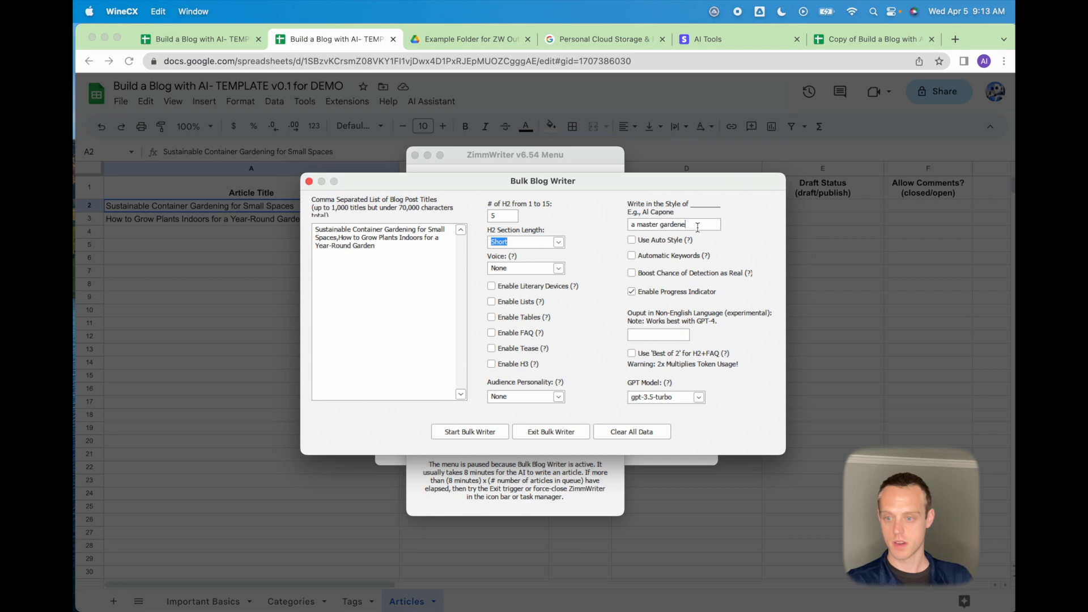
type("r")
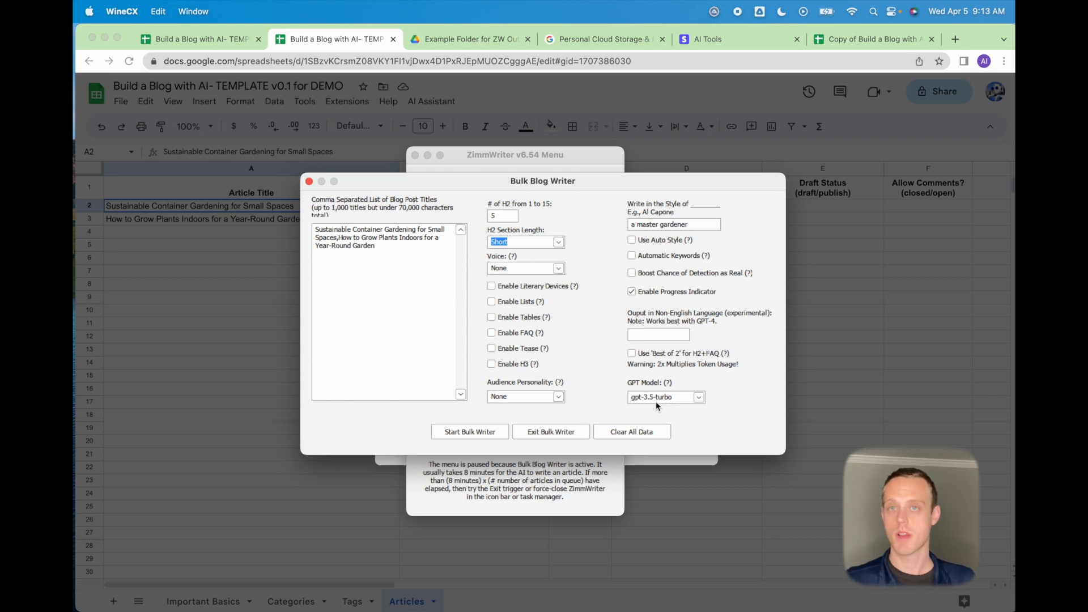
Start the bulk writer, confirm both articles, and acknowledge the ready message.
left_click(471, 434)
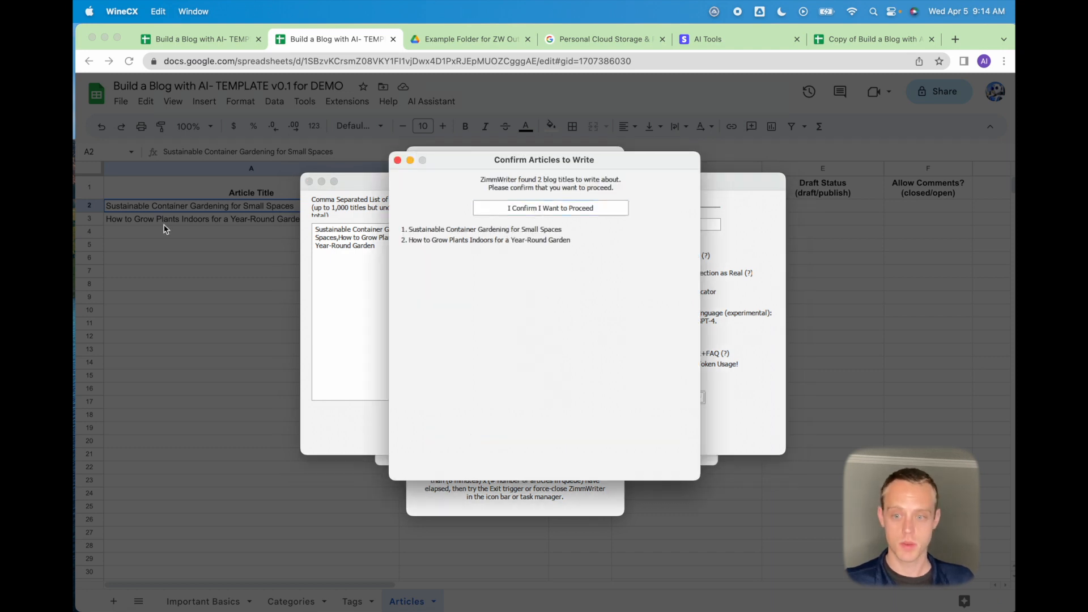
left_click(558, 209)
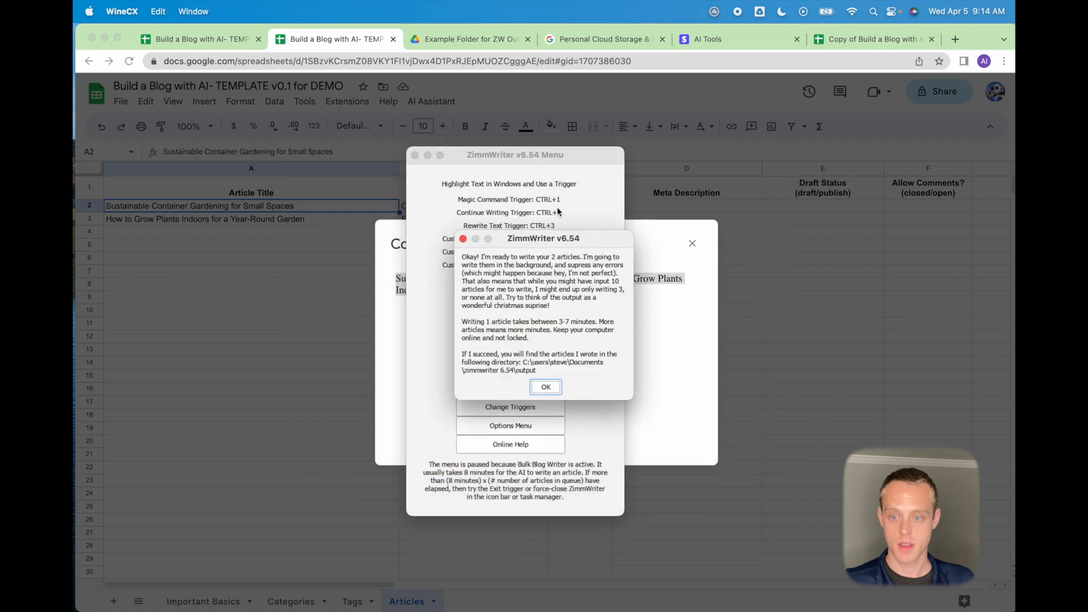
left_click(546, 388)
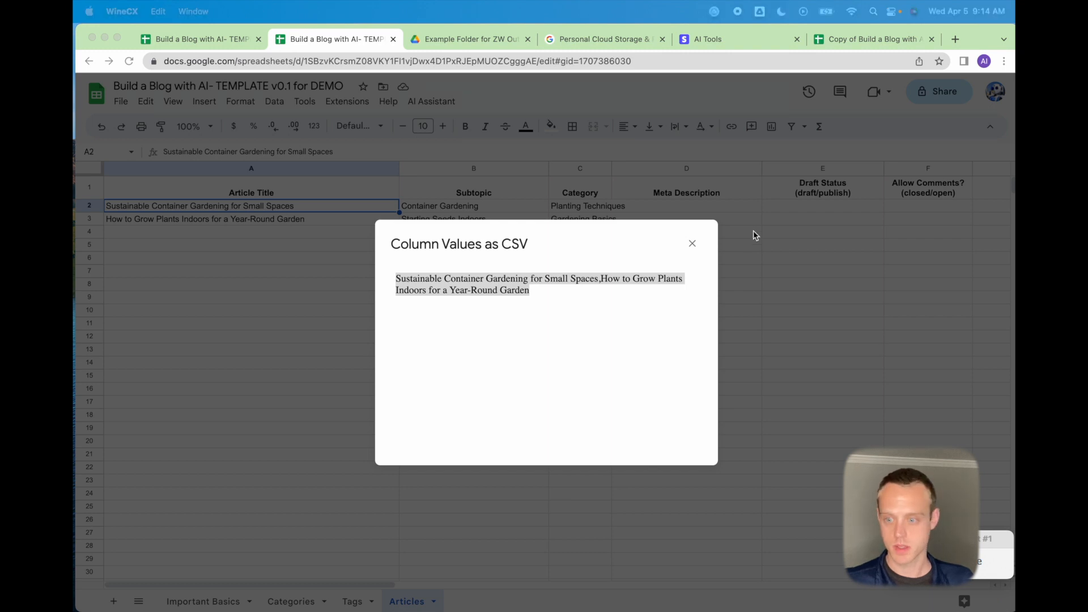
Close the Column Values as CSV dialog and go to the Personal Cloud Storage (Google Drive) tab.
left_click(692, 245)
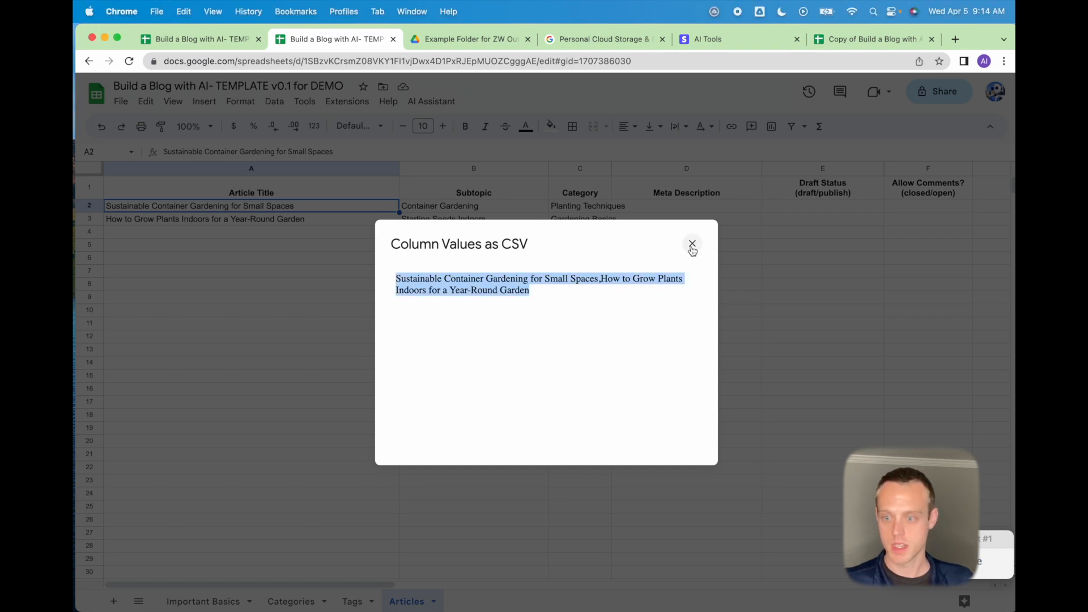
left_click(693, 245)
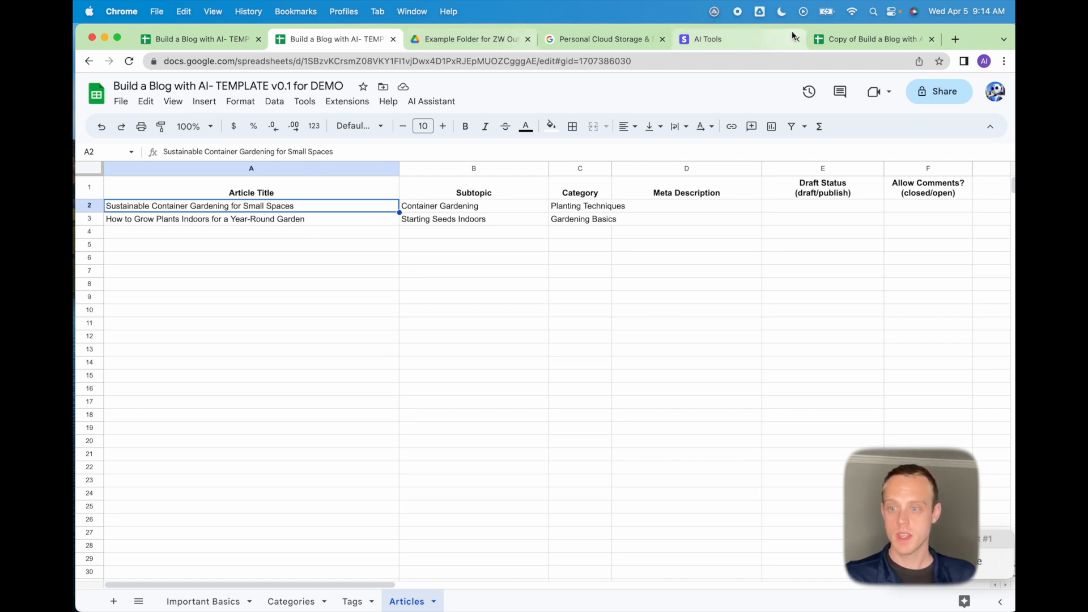
left_click(603, 39)
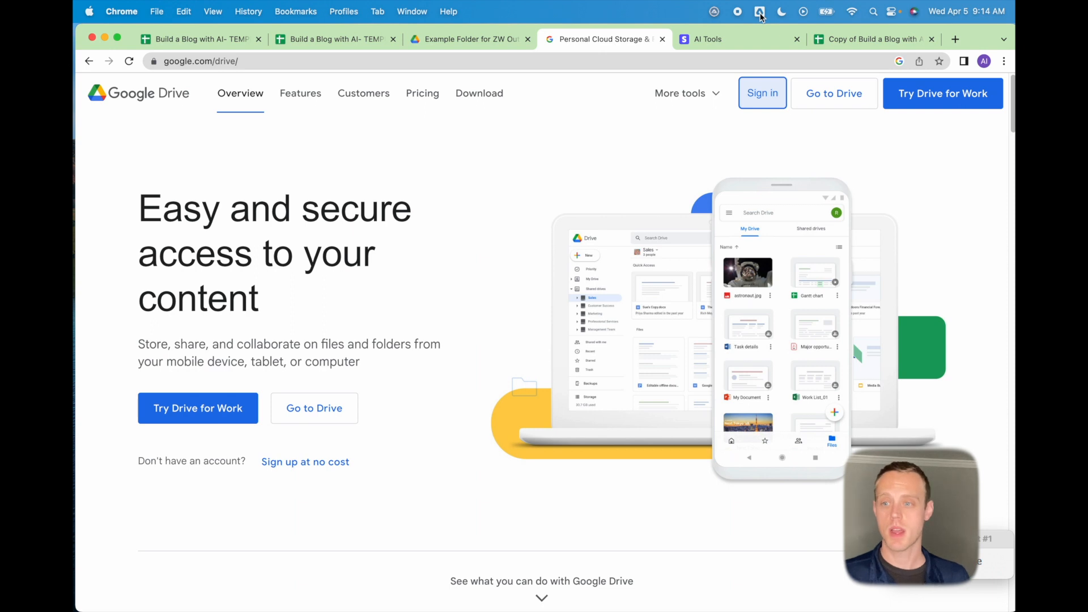
Check Google Drive for desktop's synced folders in Preferences, then open Drive's Computers section.
left_click(760, 12)
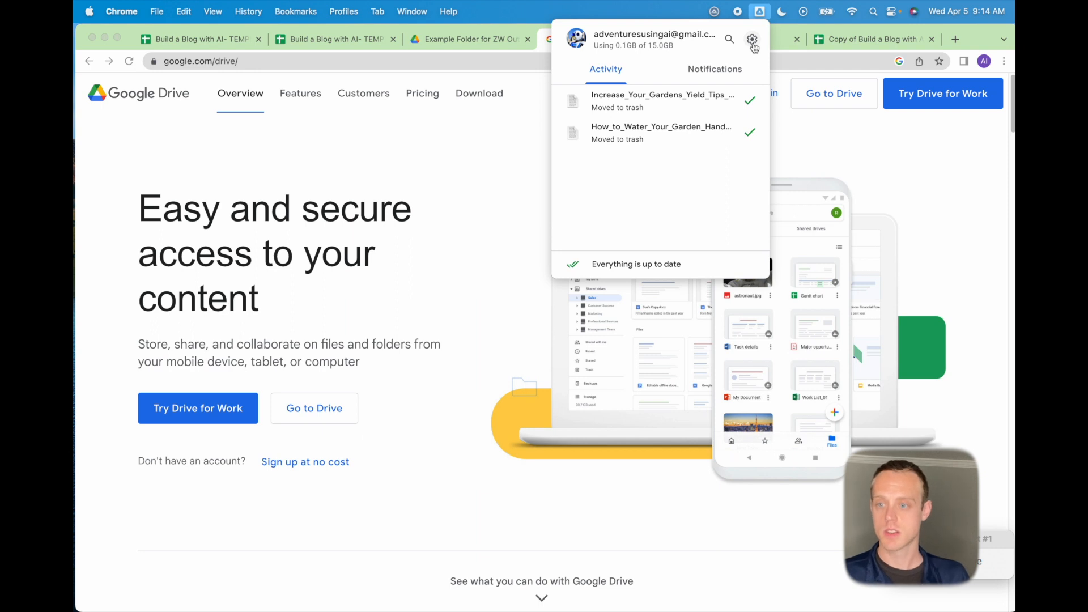
left_click(753, 41)
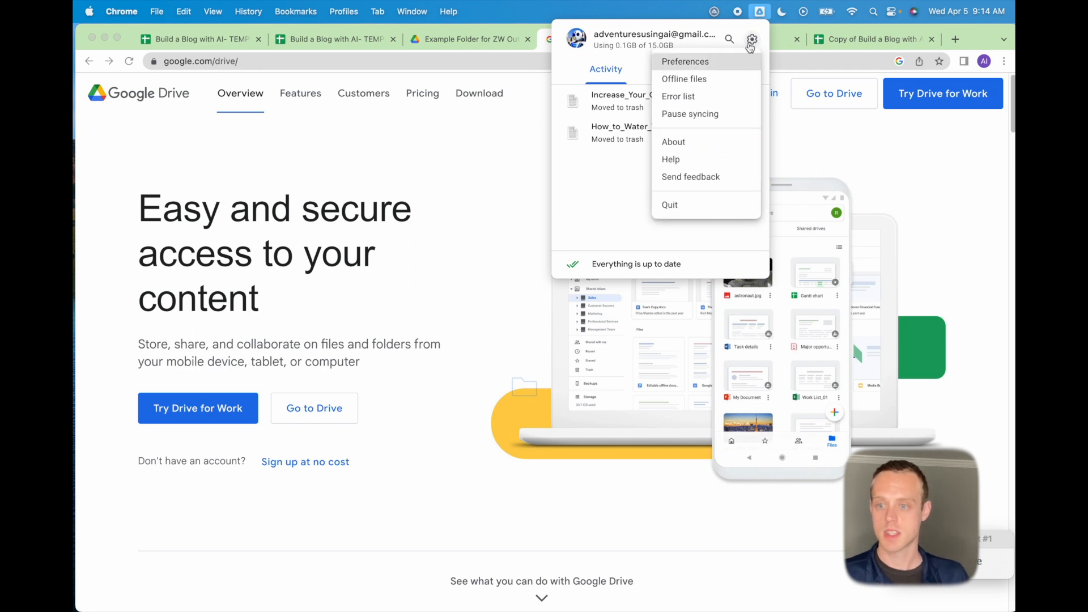
left_click(721, 62)
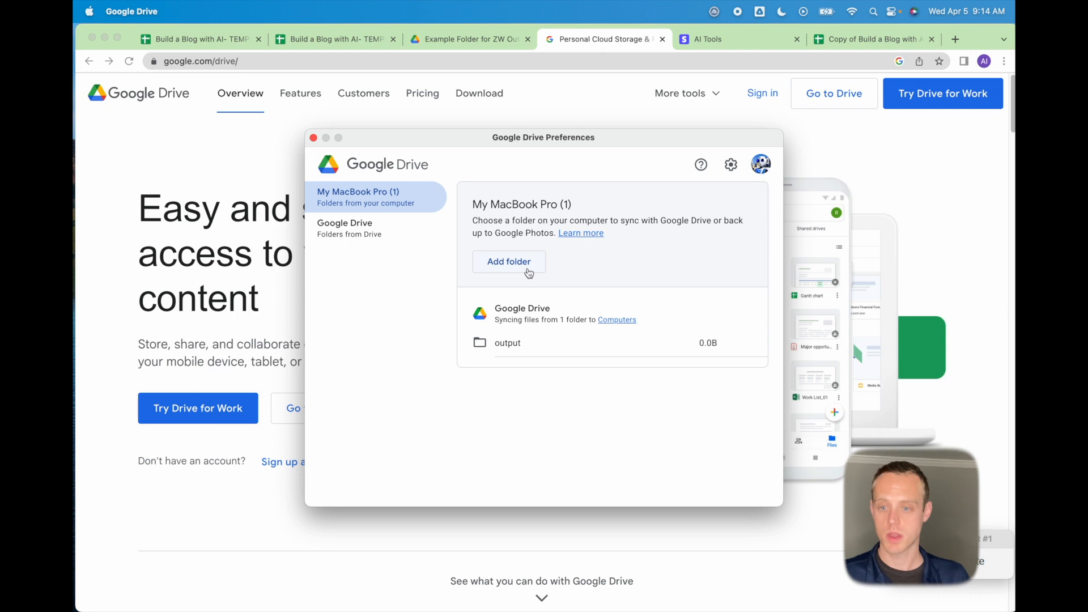
left_click(529, 272)
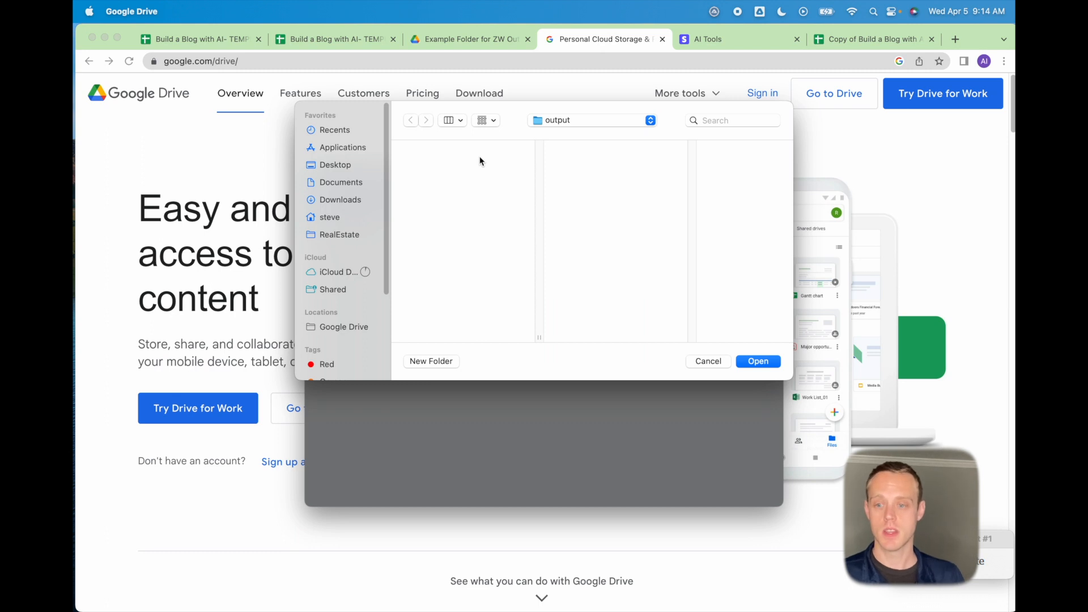
left_click(715, 365)
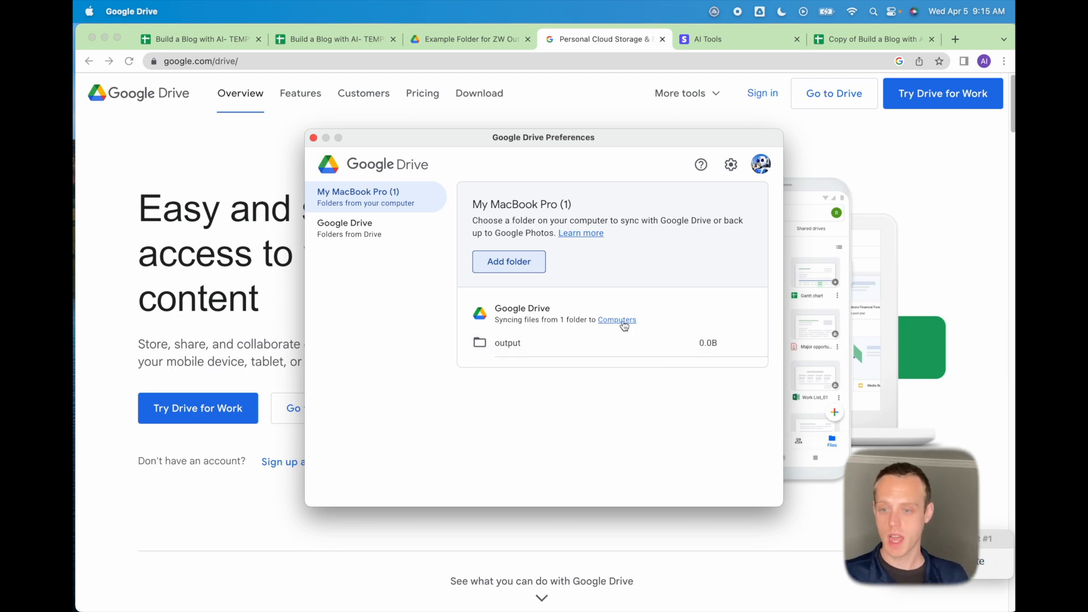
left_click(617, 320)
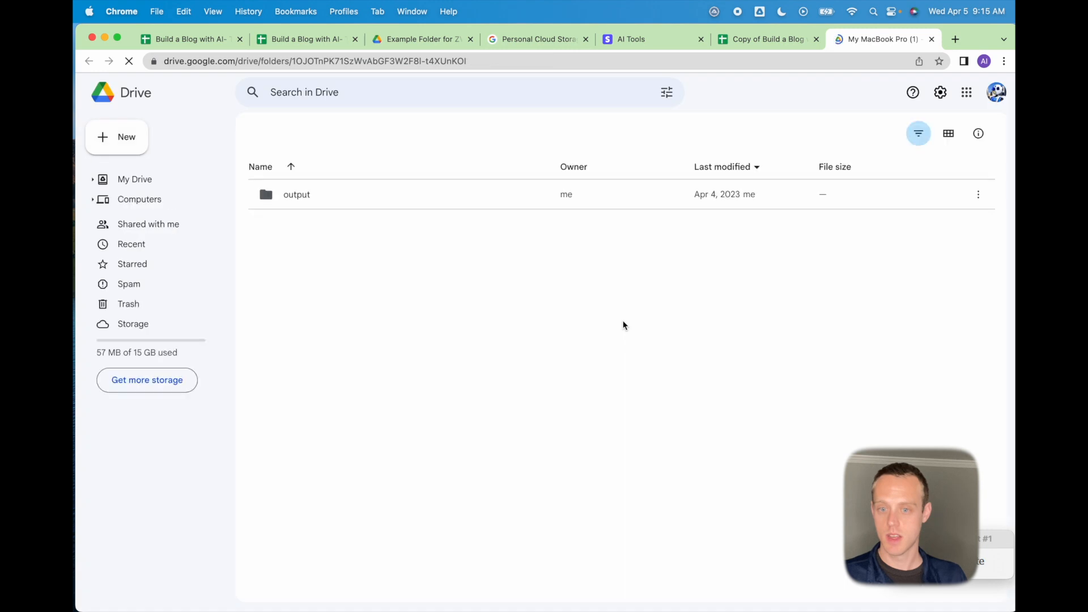
Open the empty synced output folder, select its folder ID in the address bar, and return to TEMPLATE MASTER.
double_click(305, 226)
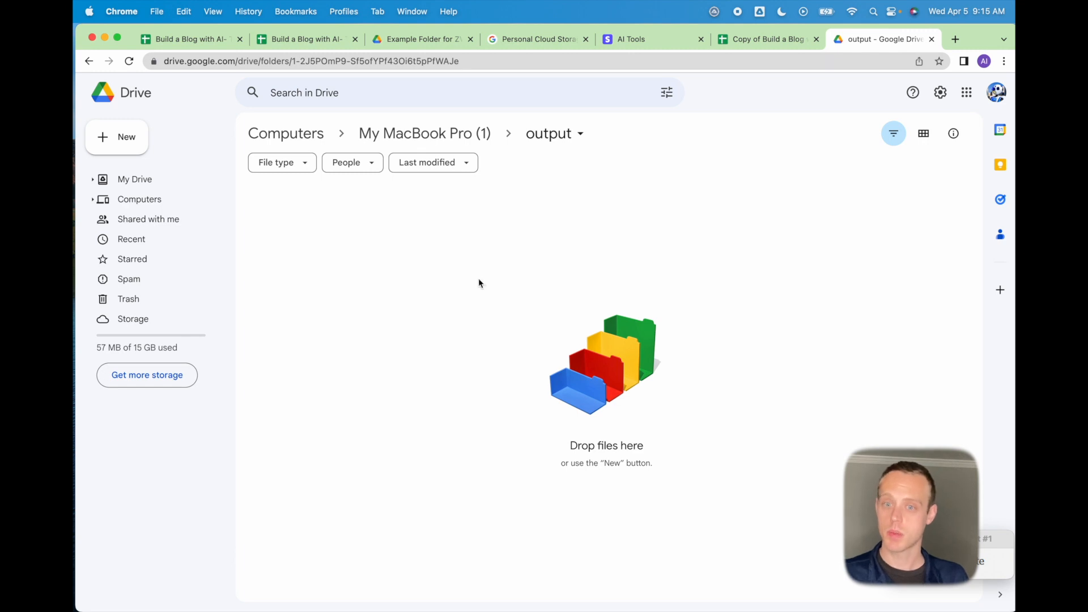
left_click(488, 61)
left_click_drag(487, 60, 326, 60)
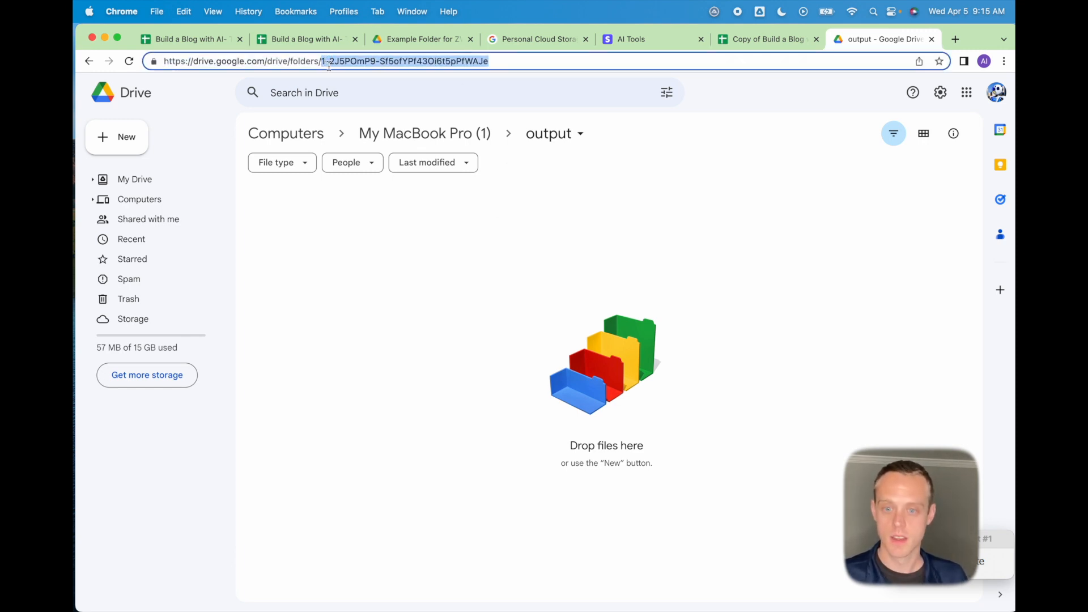
left_click(325, 40)
left_click(207, 39)
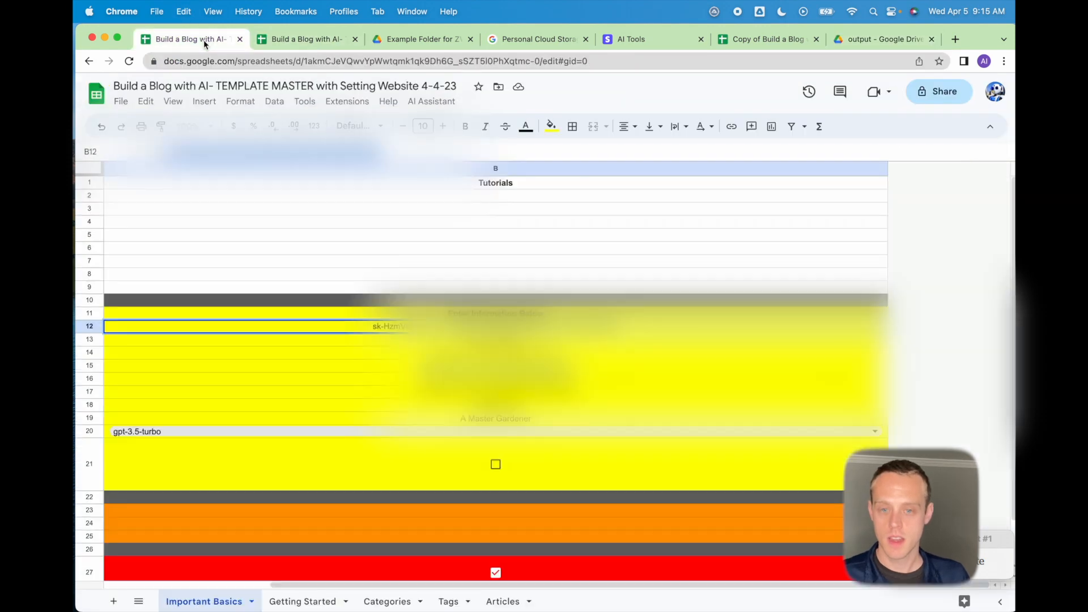
Review the Zimmwriter articles folder ID in B17 of the master template, then move to the DEMO copy.
left_click(499, 391)
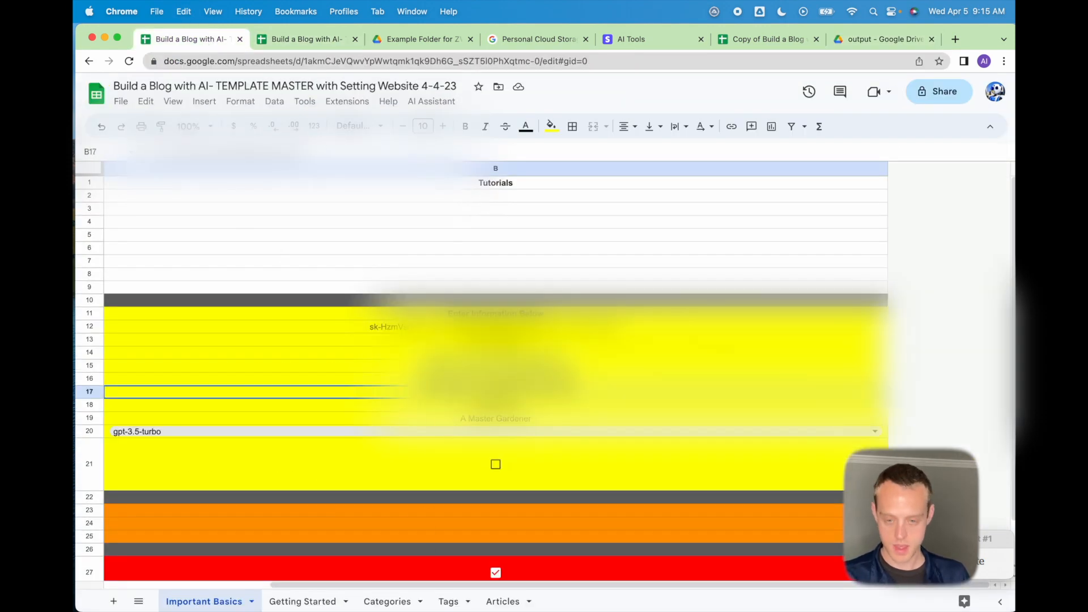
key("Left")
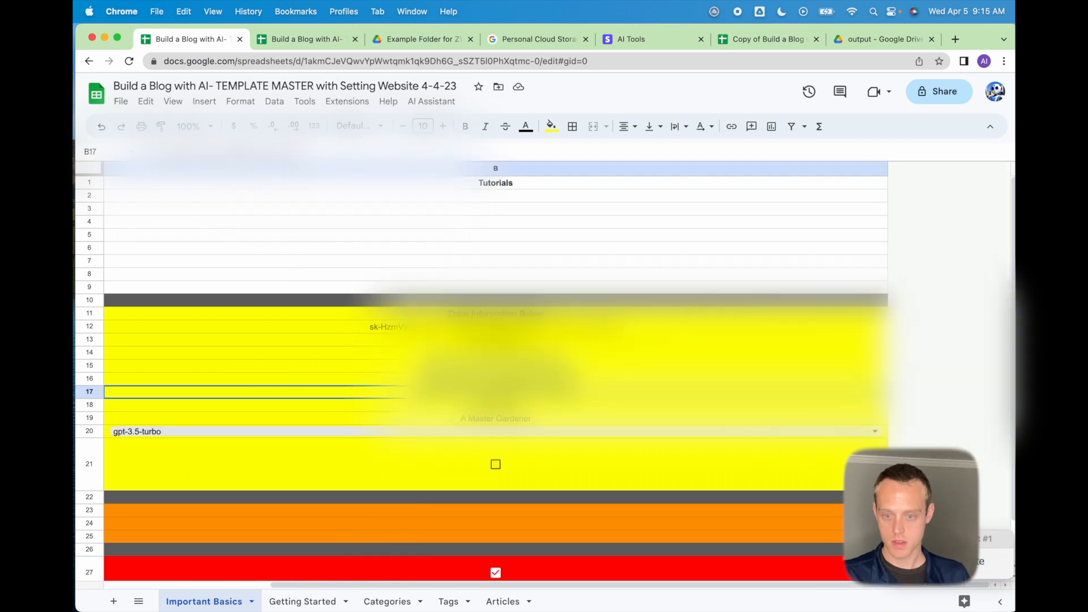
left_click(723, 392)
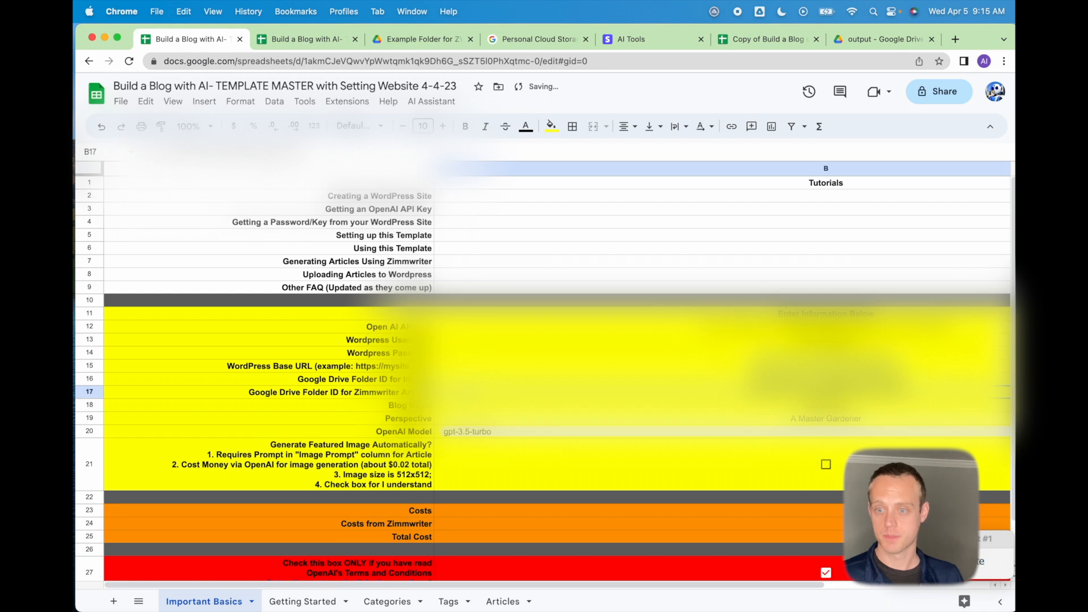
left_click(318, 42)
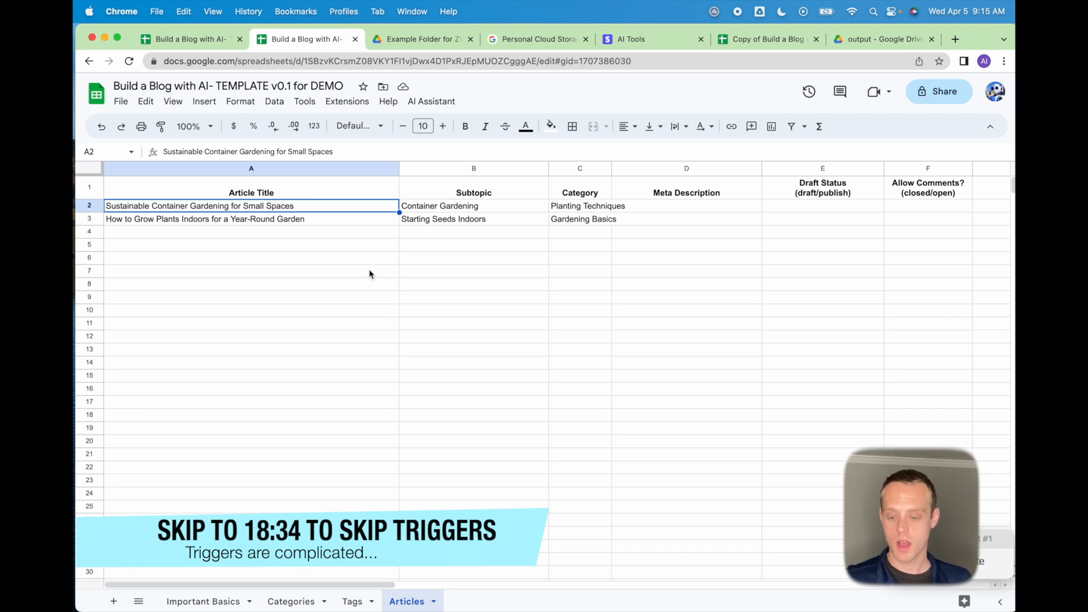
left_click(181, 37)
key("Down")
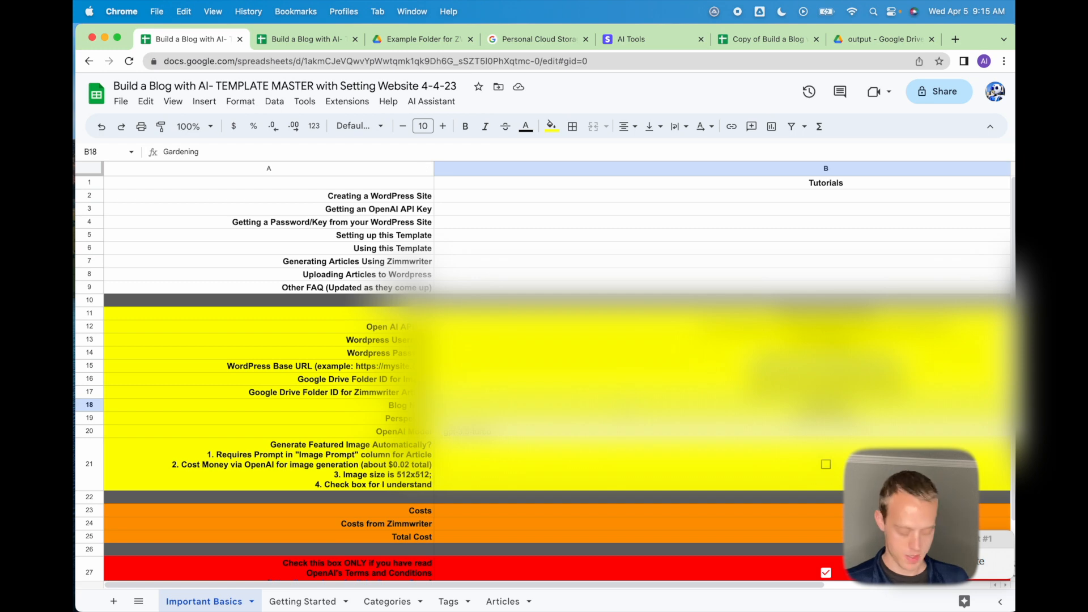
key("Up")
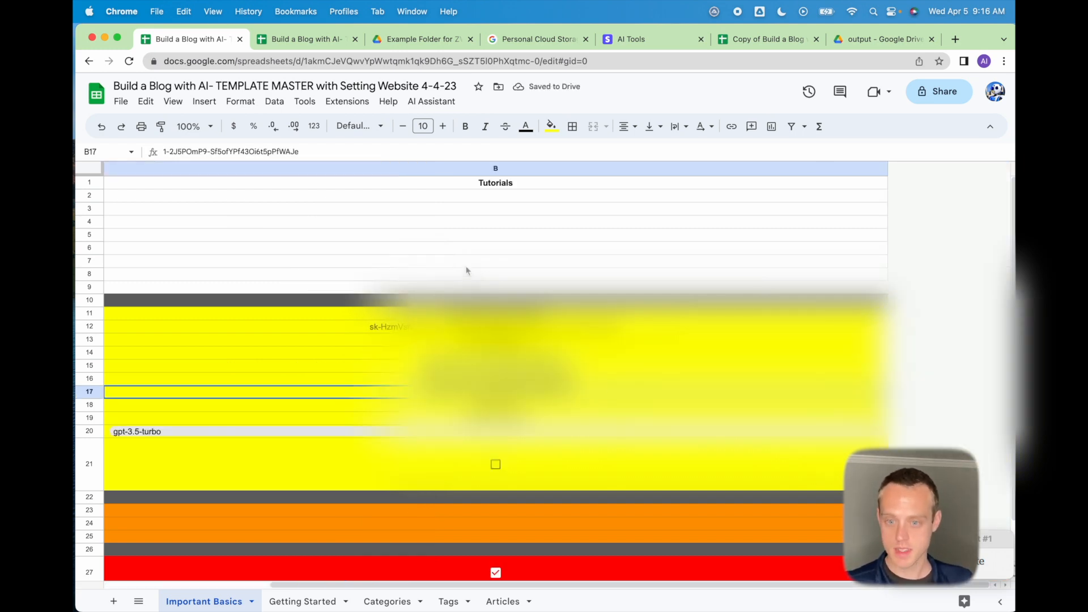
key("Up")
key("Left")
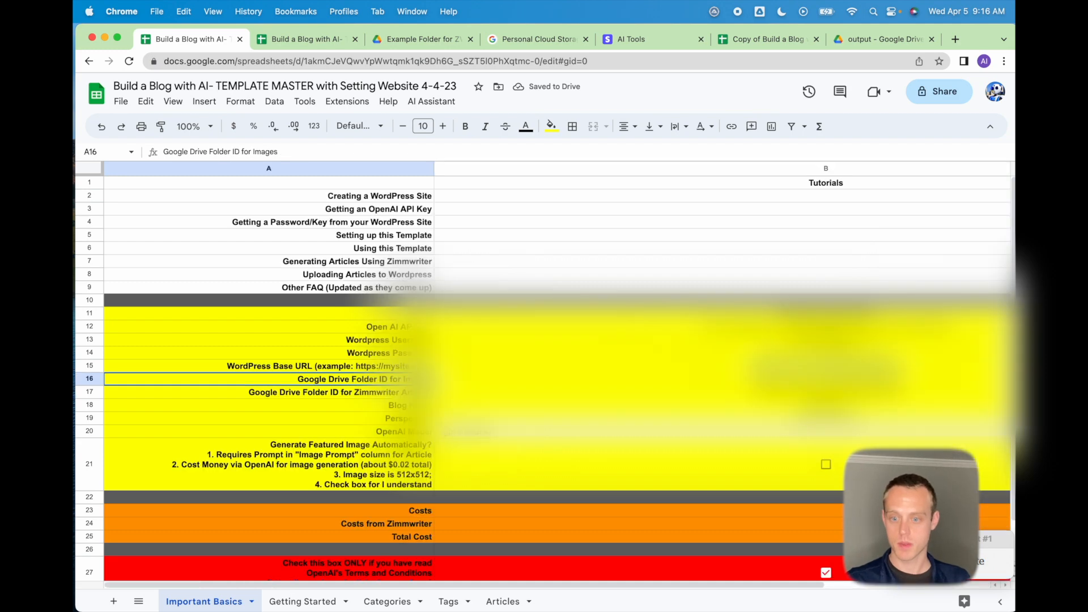
left_click(316, 39)
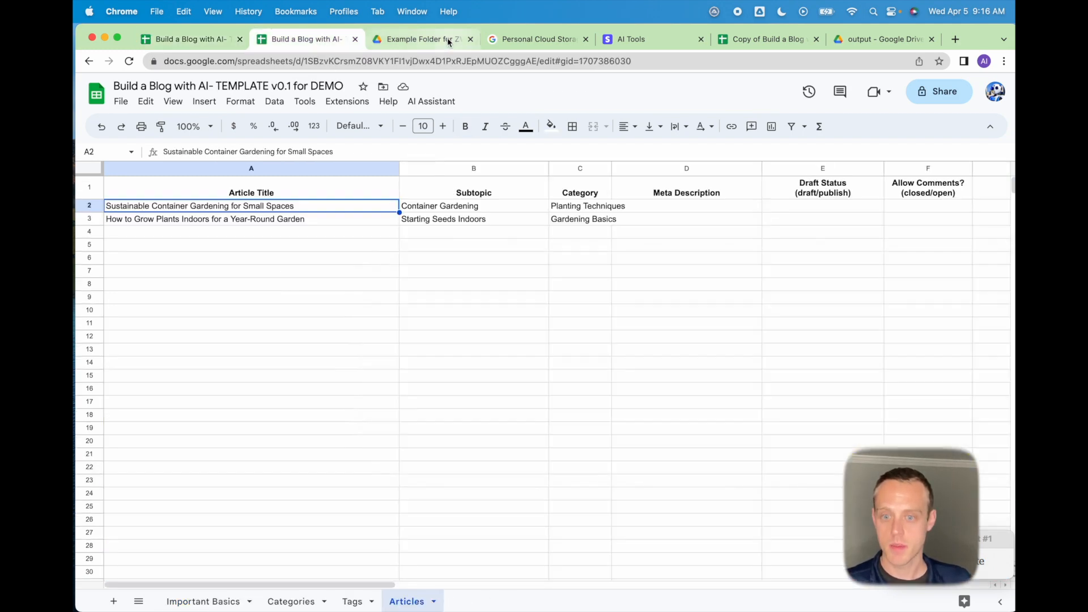
Open the bound AI Assistant Apps Script project via Extensions and go to its Triggers page.
left_click(432, 102)
left_click(347, 102)
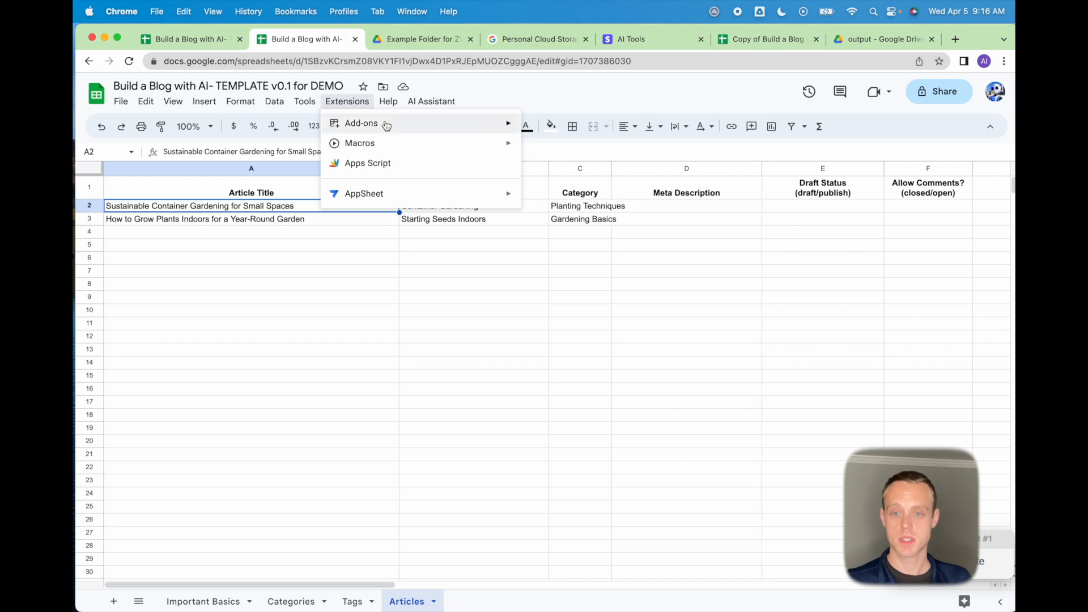
left_click(355, 165)
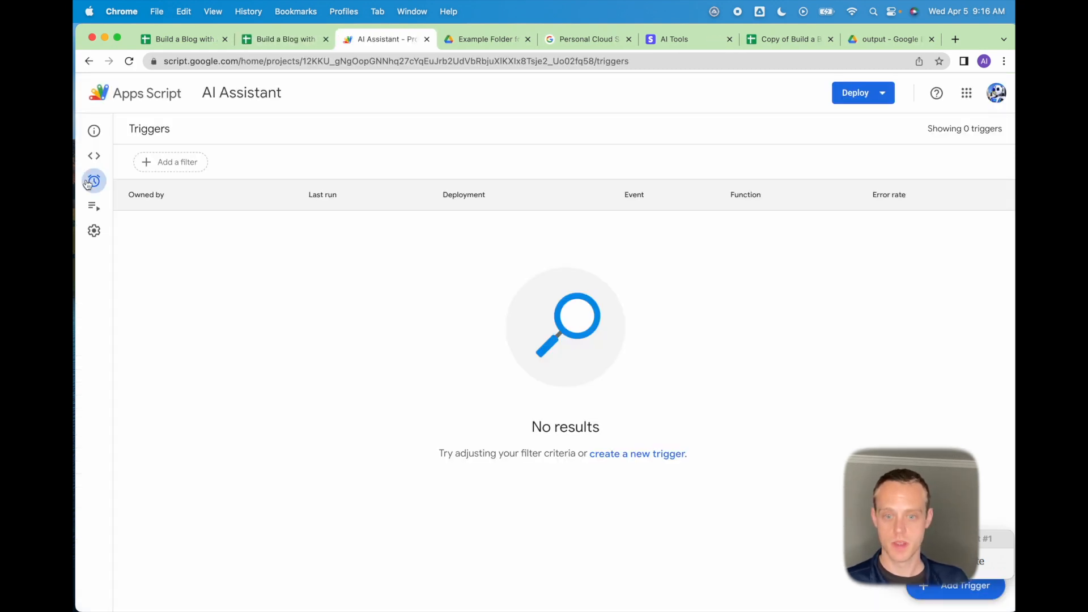
mouse_move(109, 233)
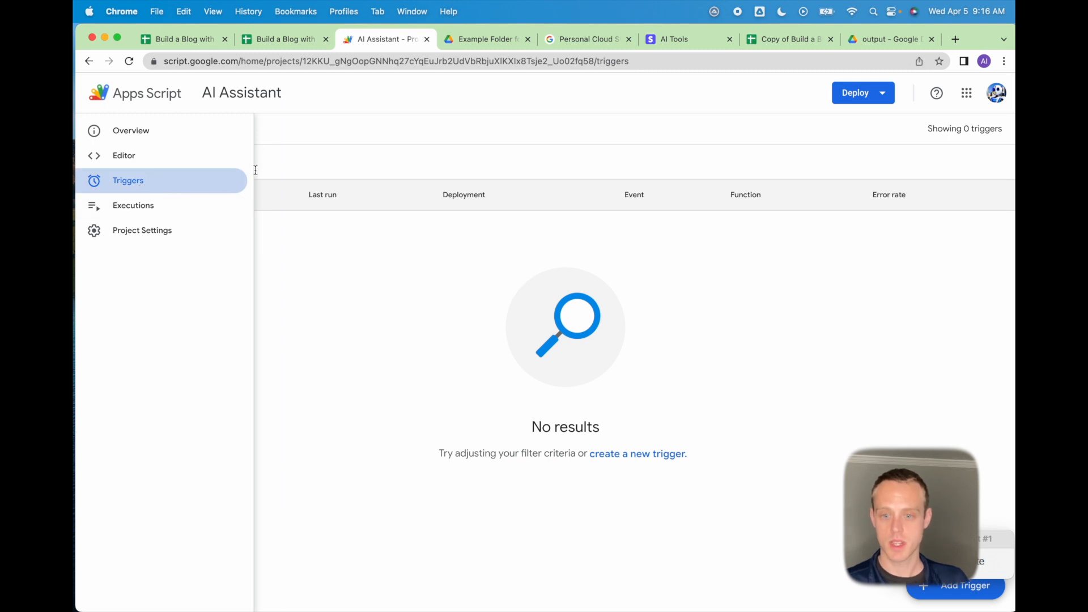
left_click(142, 163)
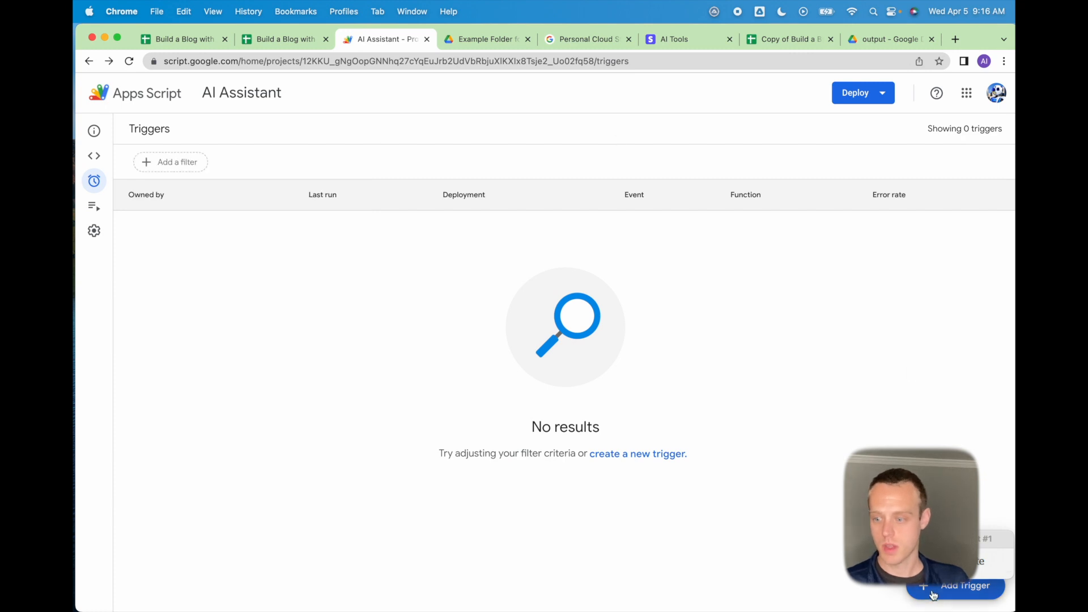
Add a new trigger and choose uploadTextFromZWFolder as its function.
left_click(966, 587)
left_click(424, 259)
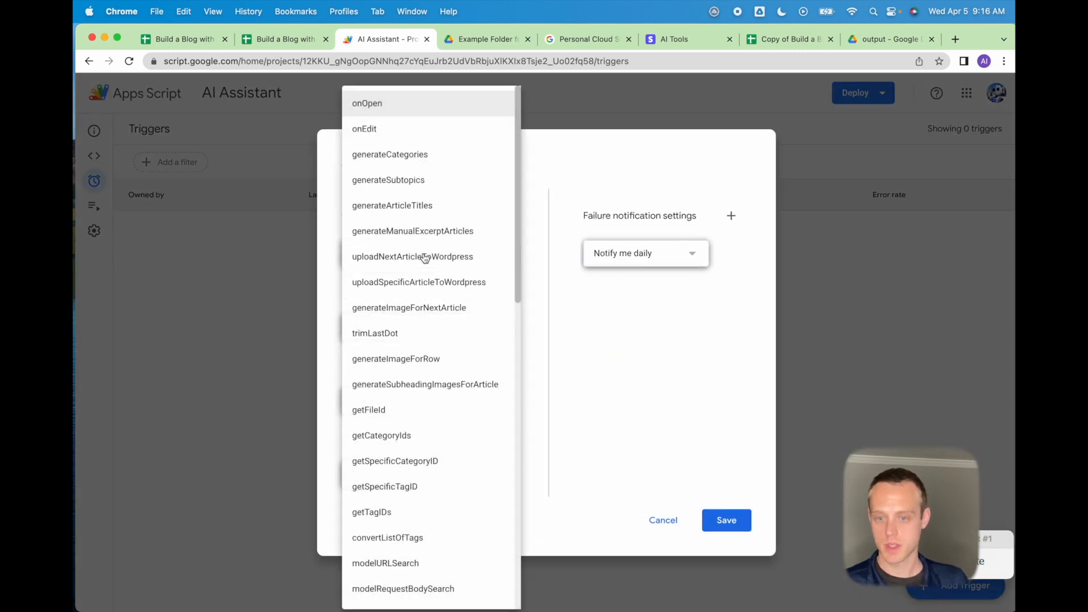
scroll(427, 482, "down", 1)
scroll(426, 481, "down", 10)
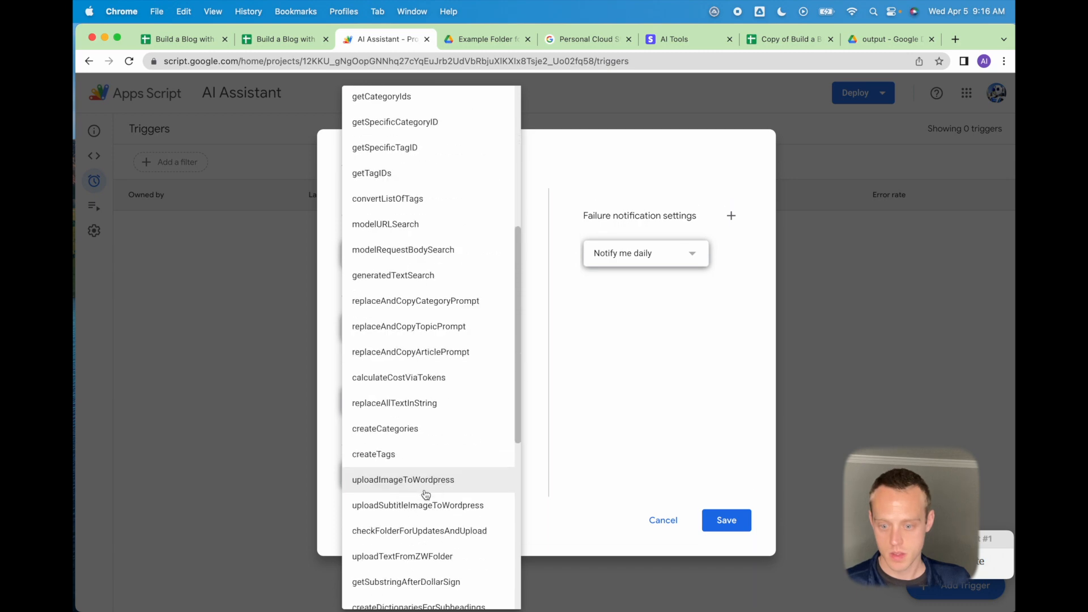
scroll(425, 494, "down", 2)
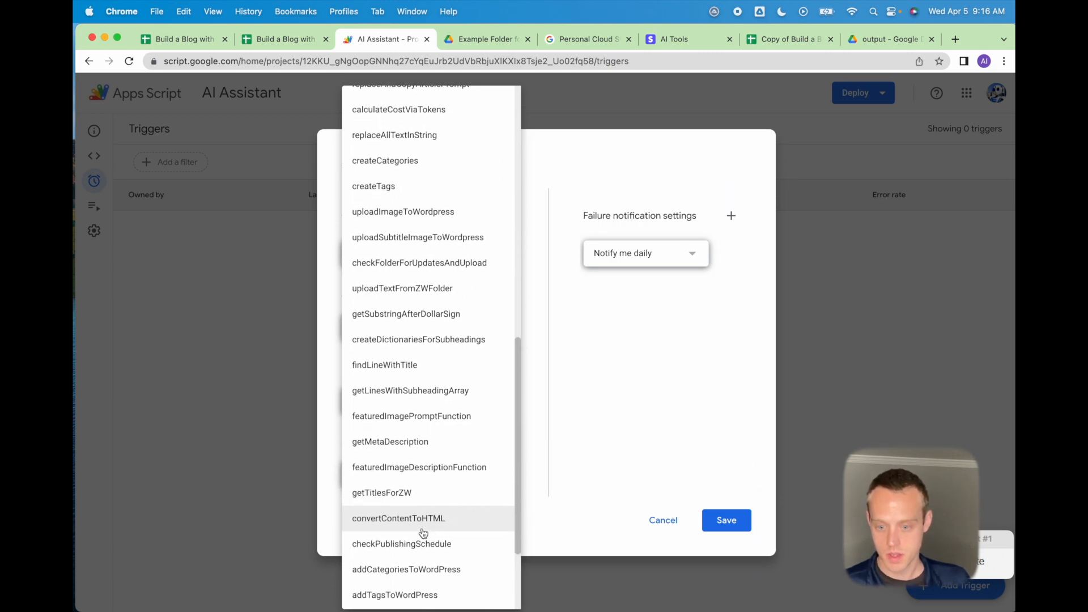
scroll(426, 518, "up", 1)
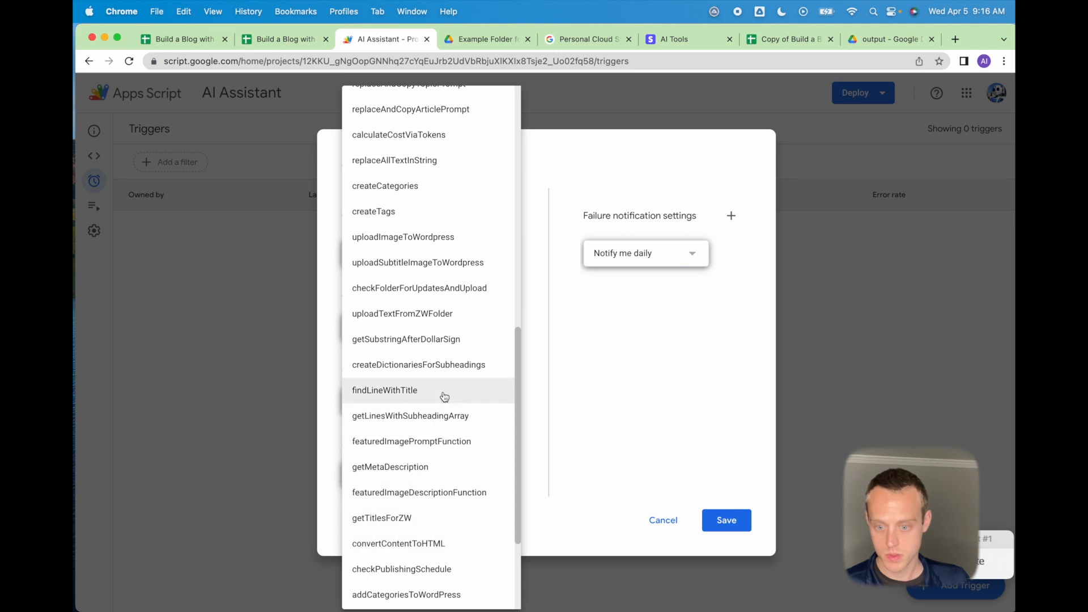
left_click(428, 324)
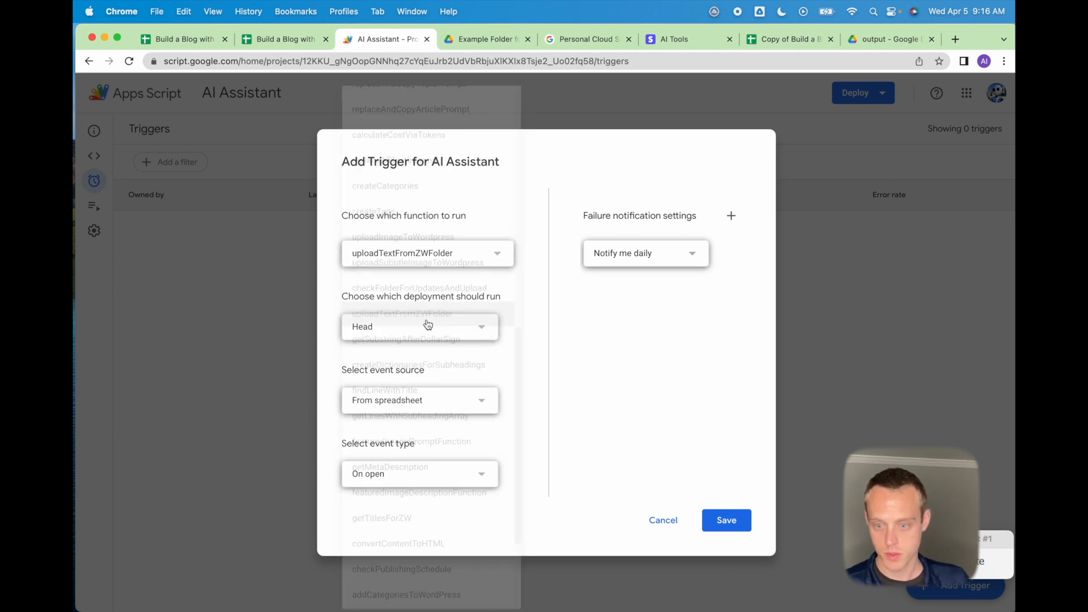
Make the trigger Time-driven with a Minutes timer running every minute, and save it.
left_click(416, 408)
left_click(430, 425)
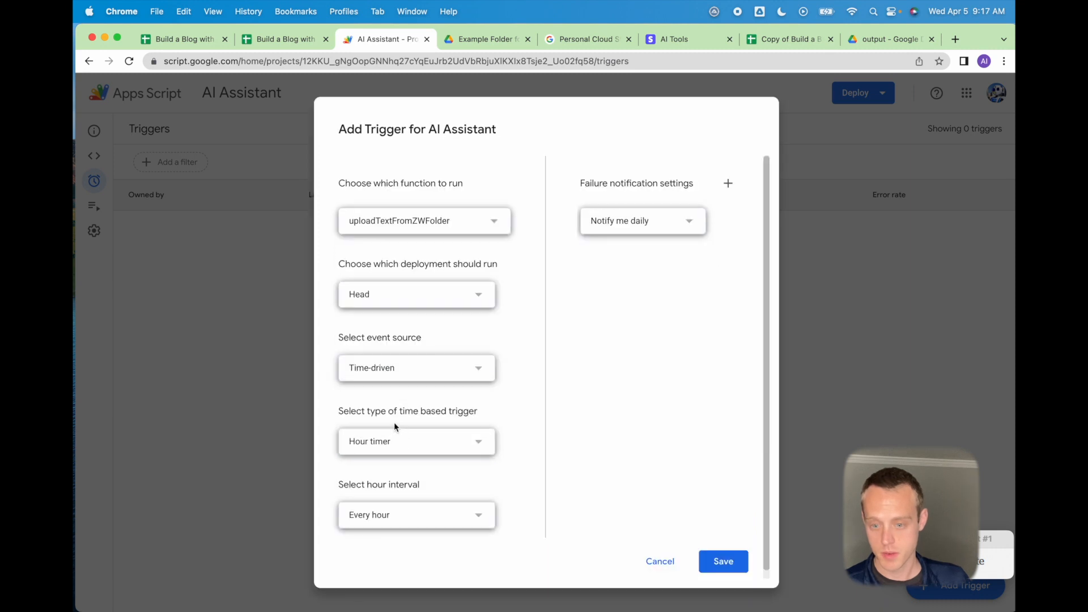
left_click(393, 441)
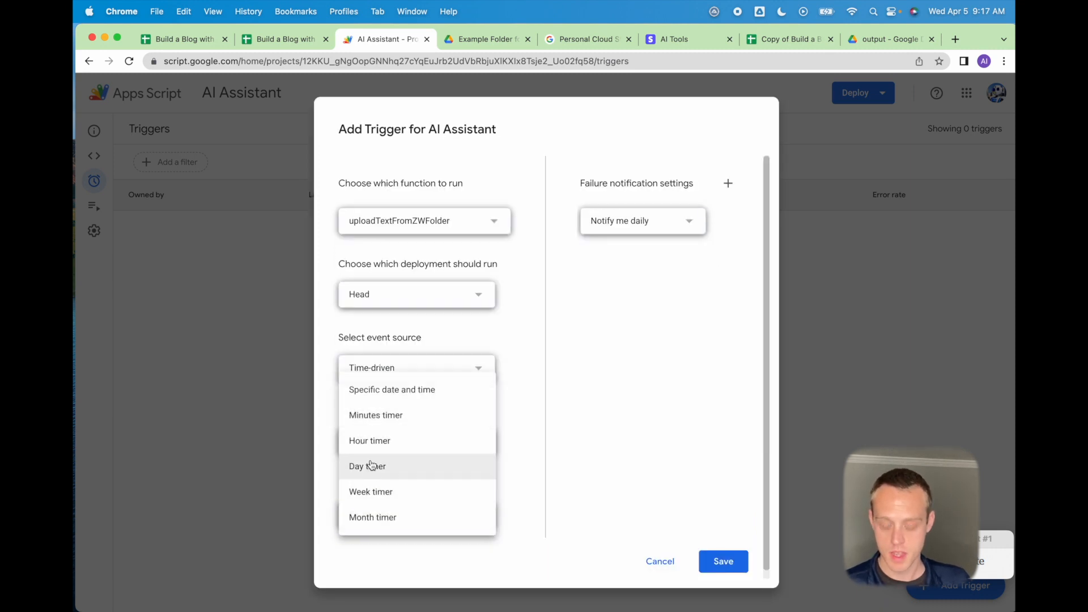
left_click(396, 416)
left_click(395, 452)
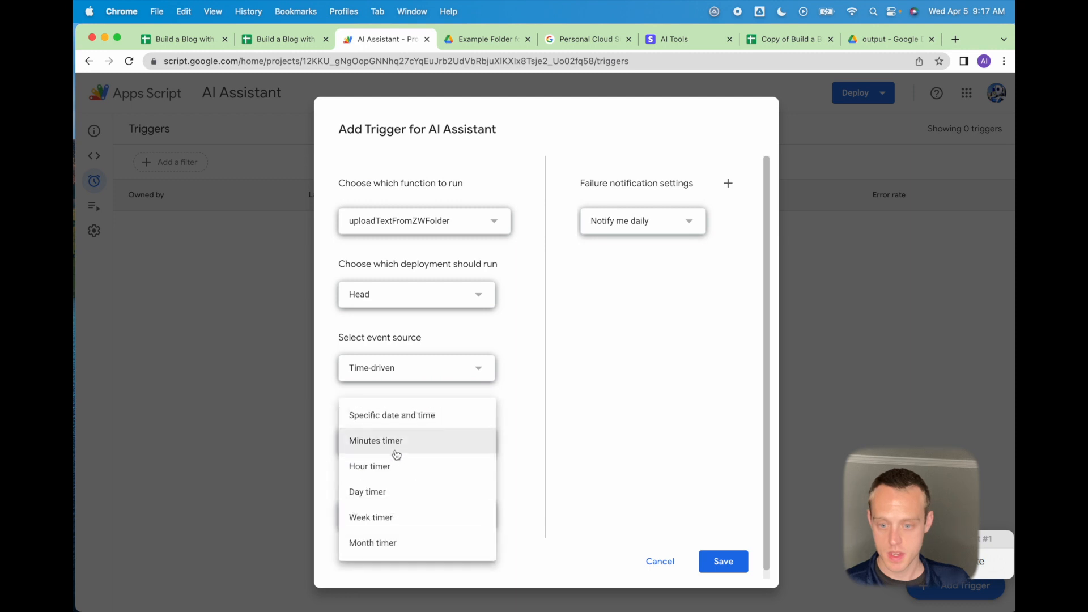
left_click(397, 444)
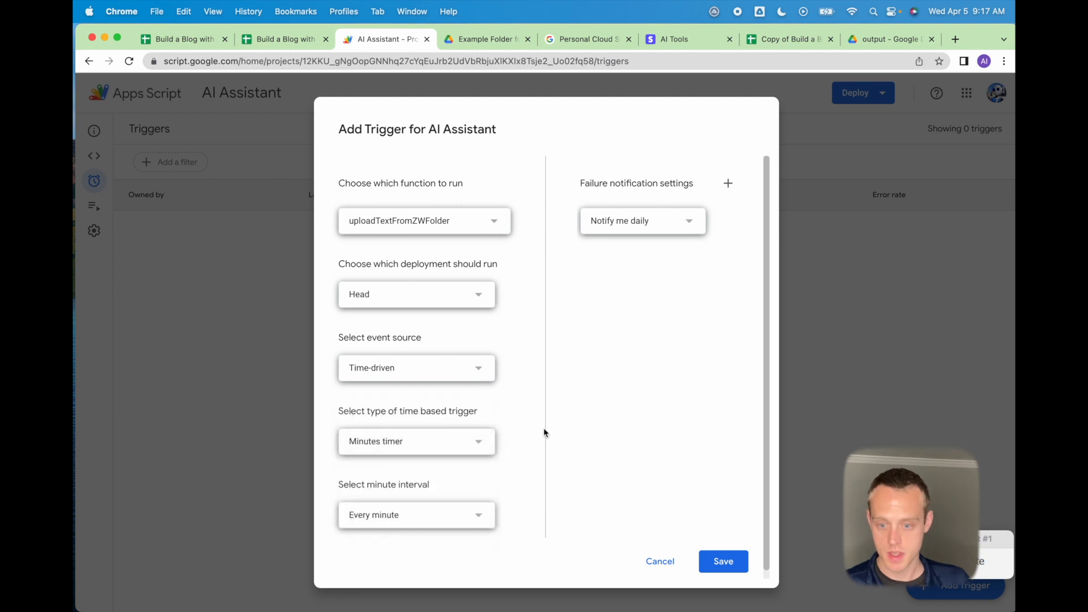
left_click(414, 520)
left_click(363, 584)
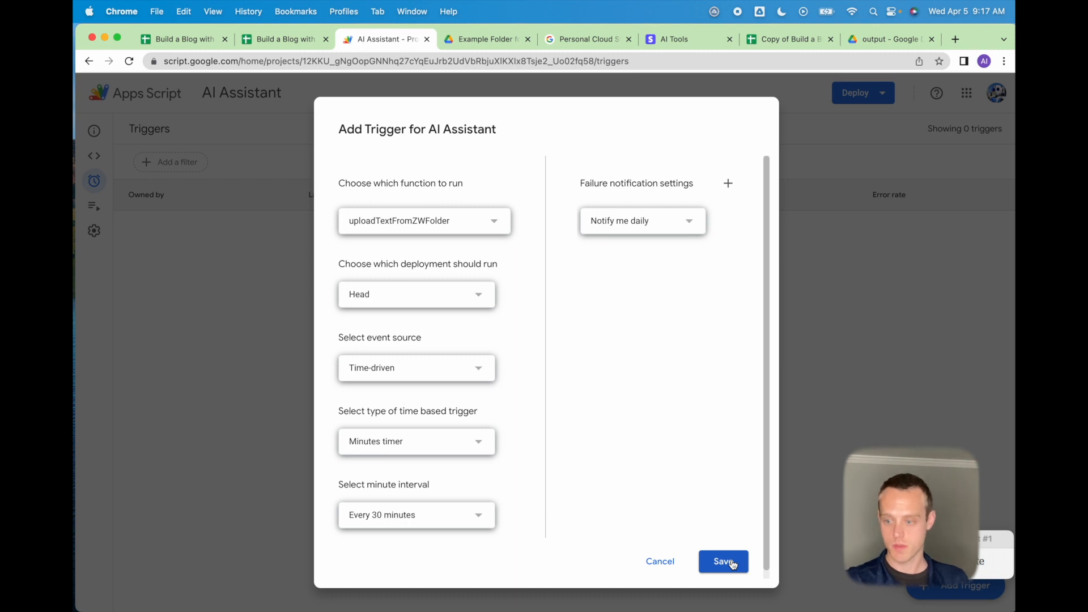
left_click(441, 515)
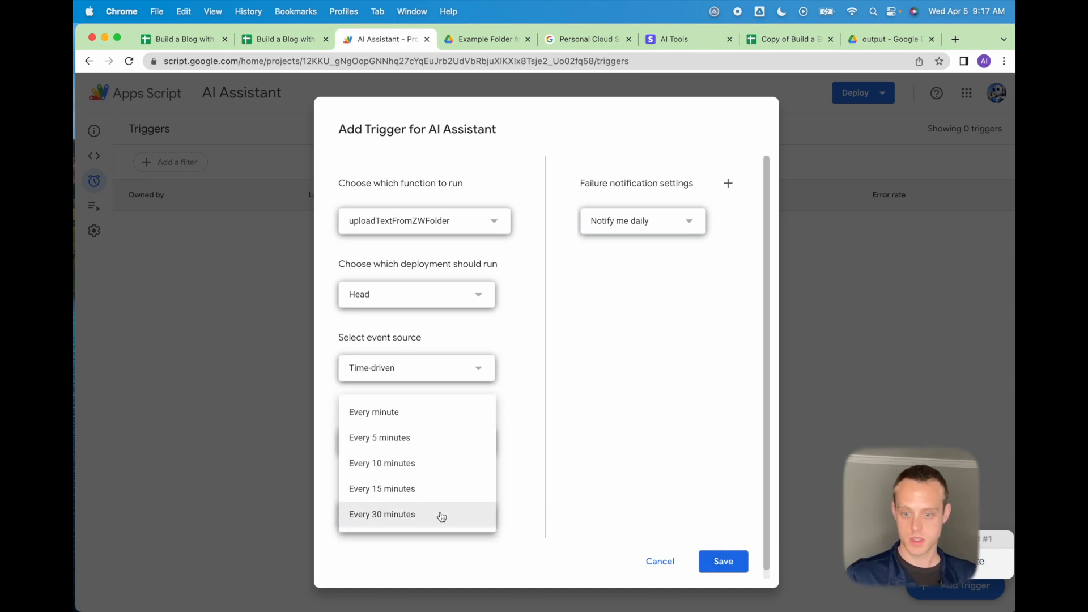
left_click(426, 419)
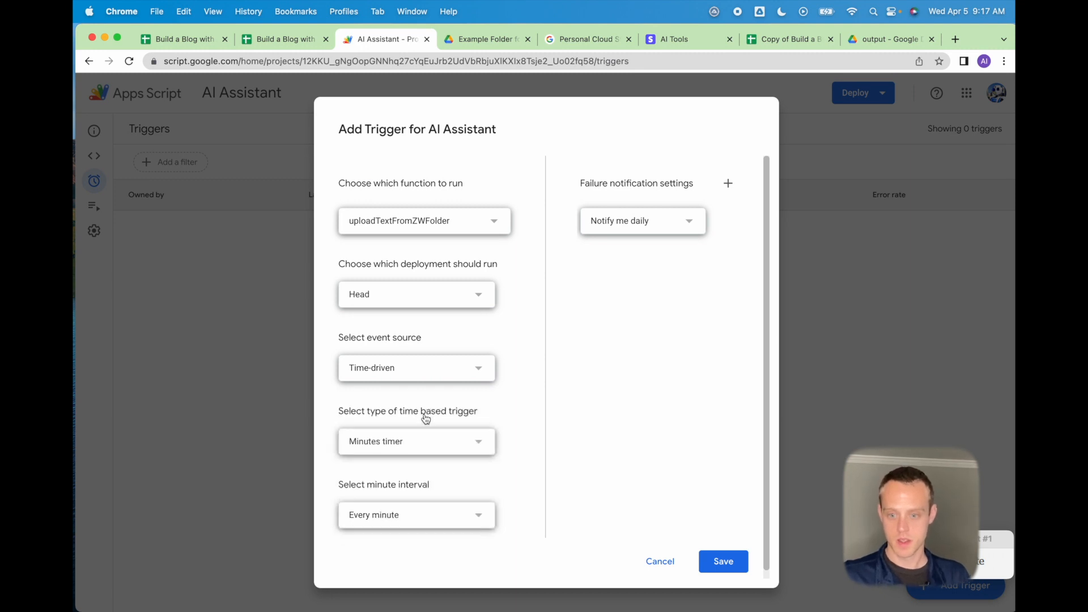
left_click(731, 568)
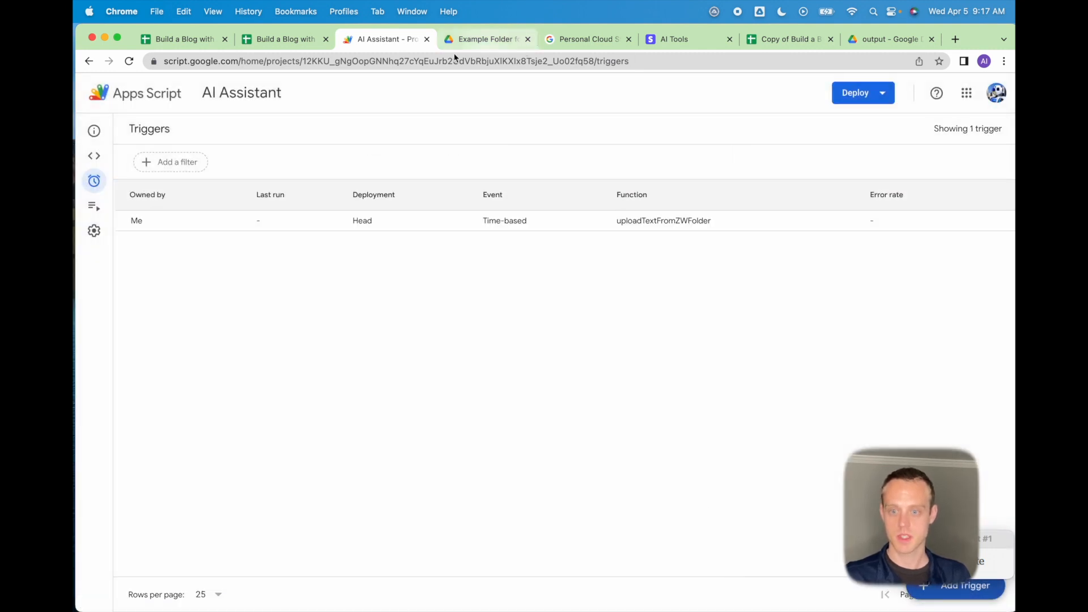
left_click(484, 41)
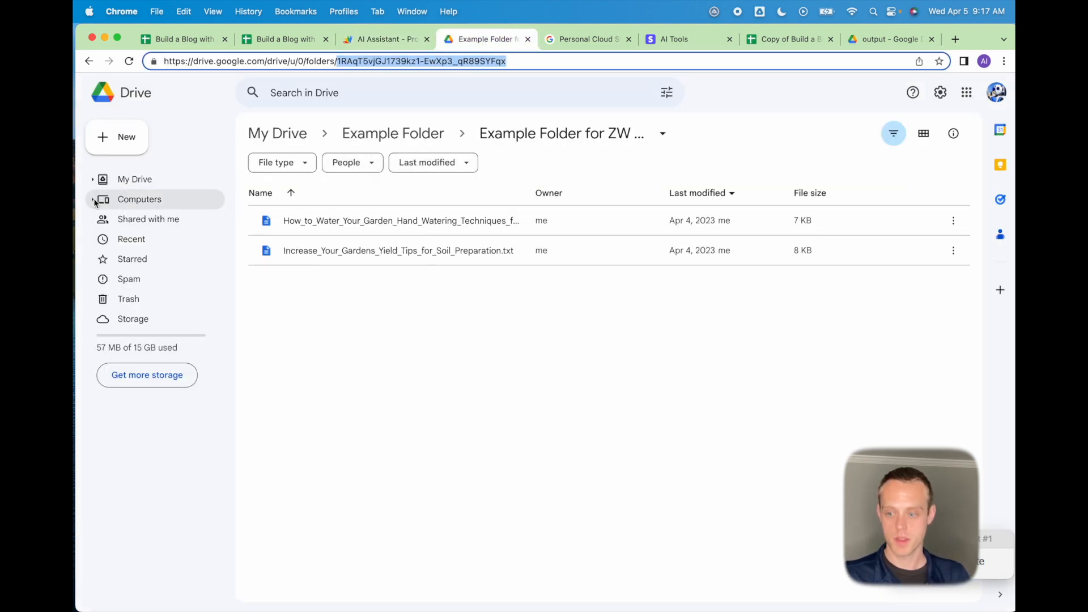
left_click(739, 12)
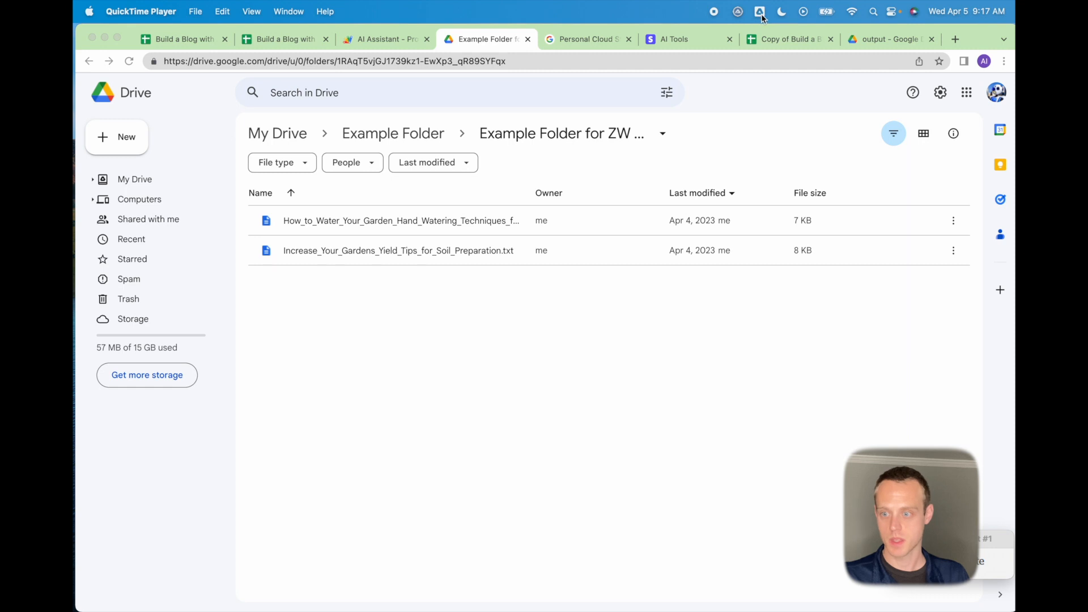
left_click(759, 13)
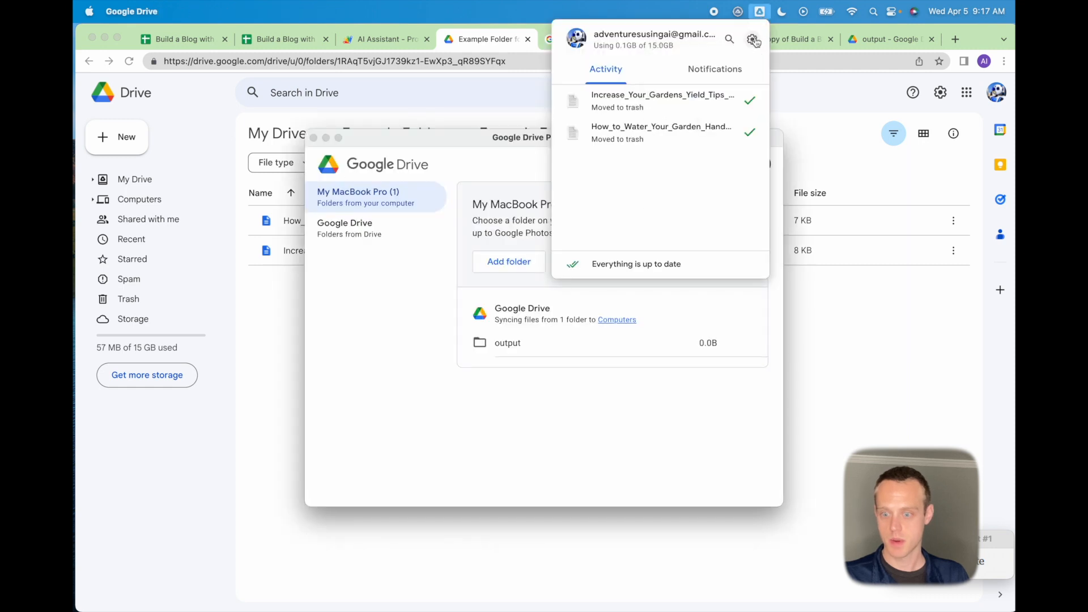
left_click(623, 321)
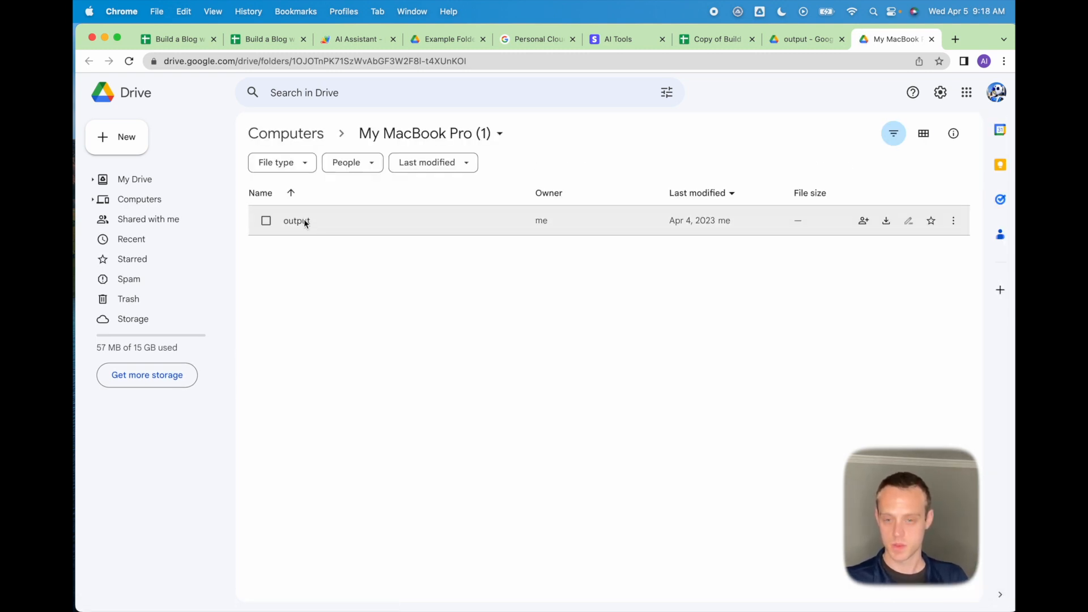
double_click(305, 220)
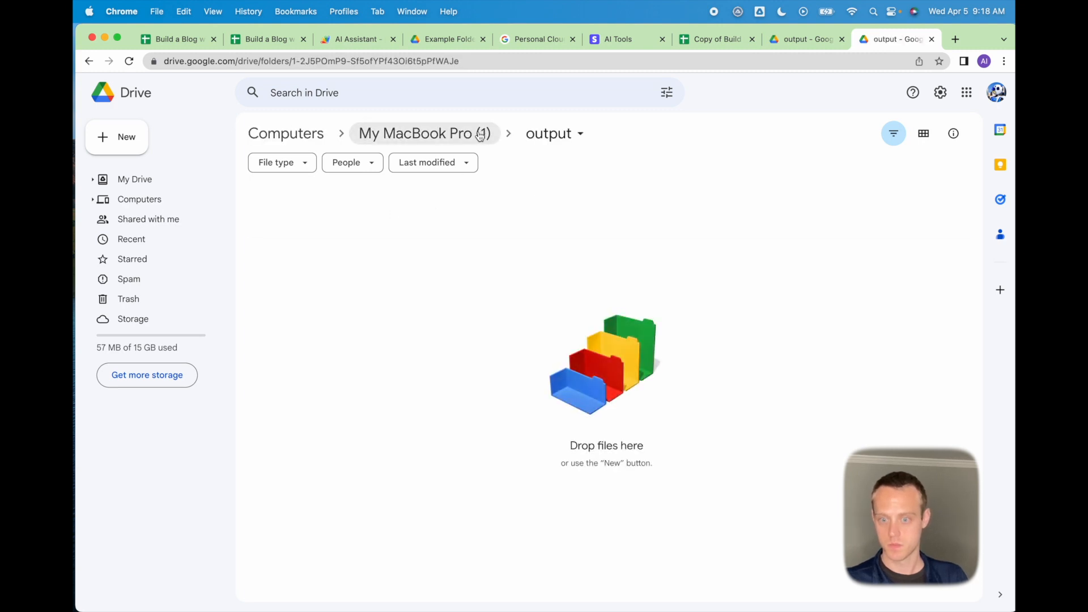
left_click(395, 130)
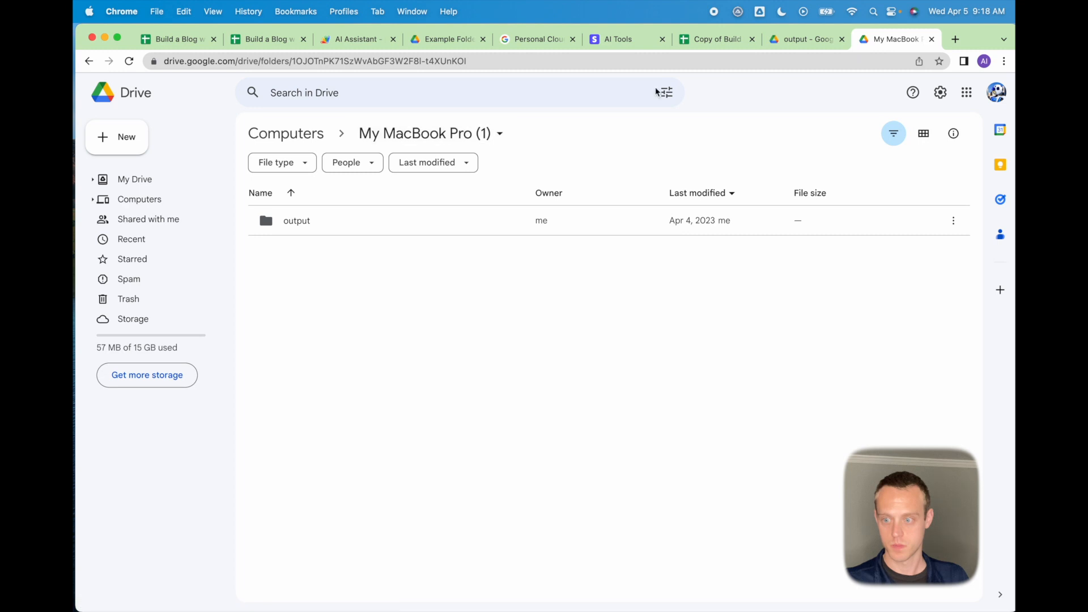
left_click(842, 39)
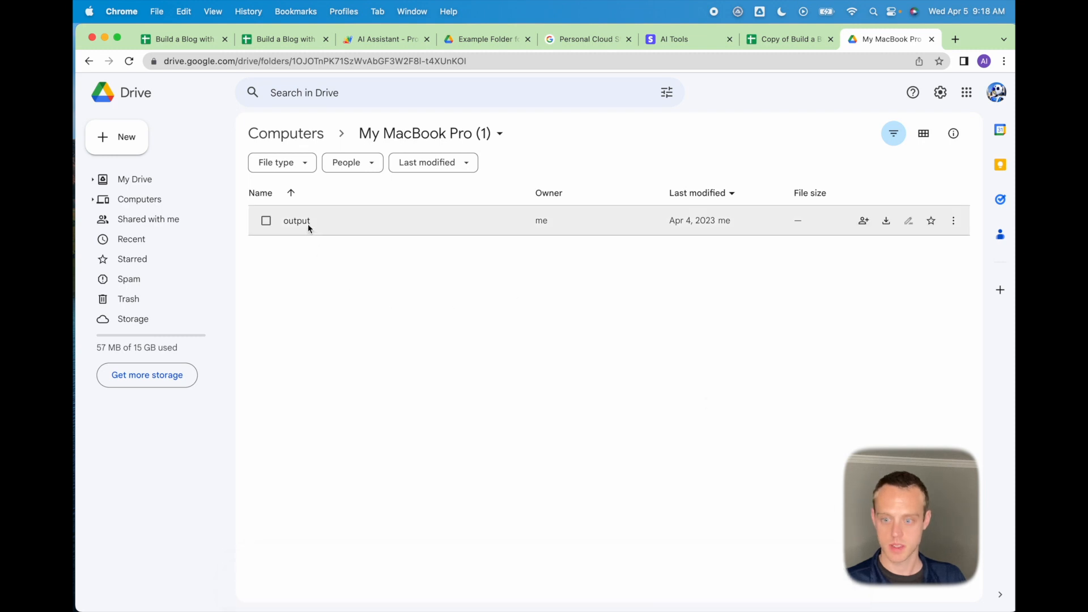
left_click(388, 40)
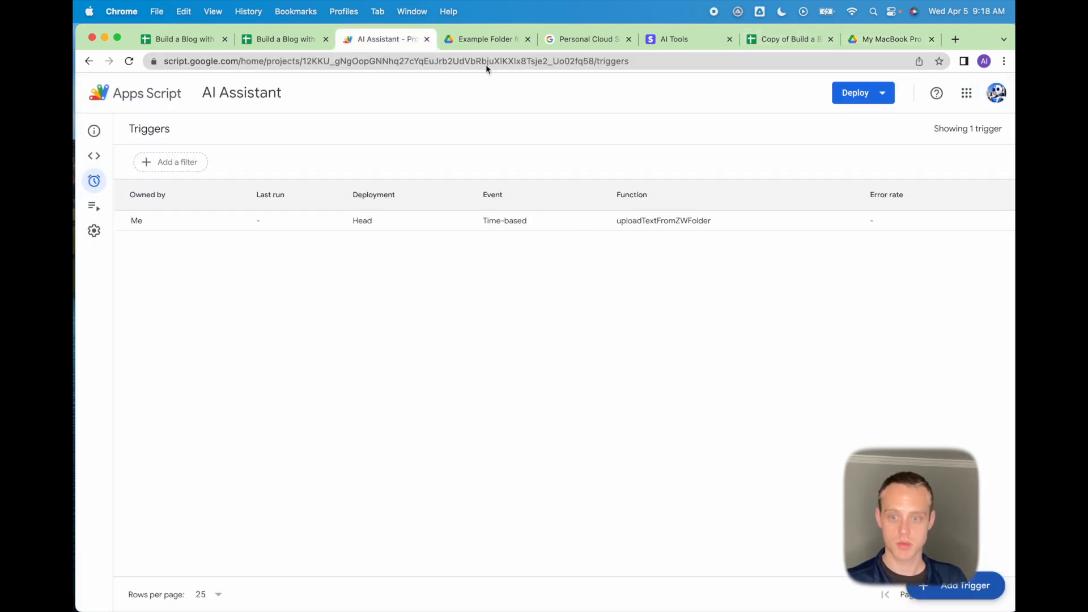
Set the first article's status to draft in E2 and comments to closed in F2.
left_click(278, 40)
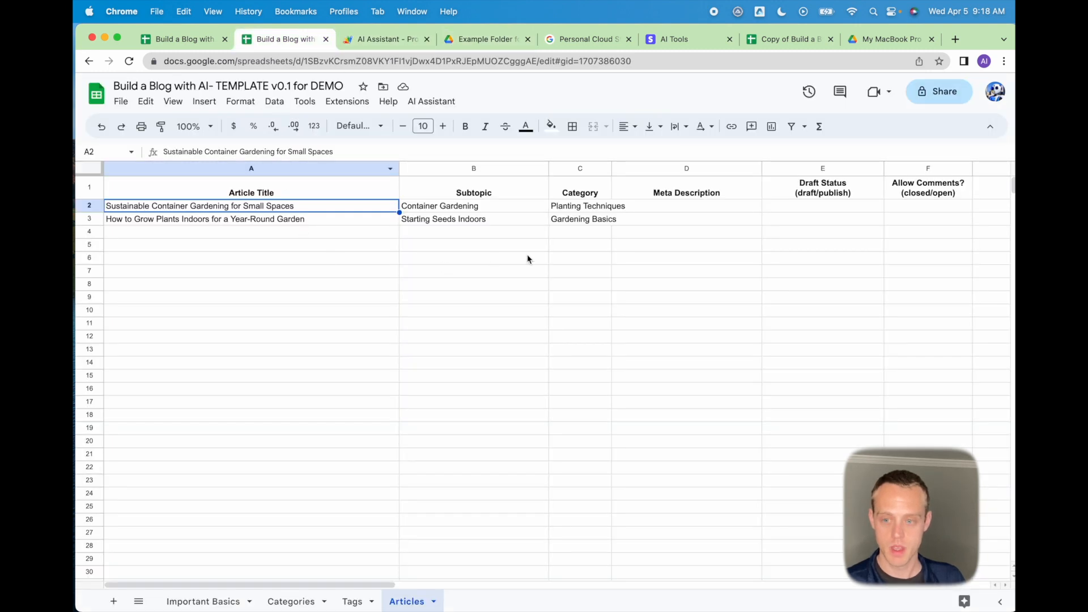
left_click(670, 211)
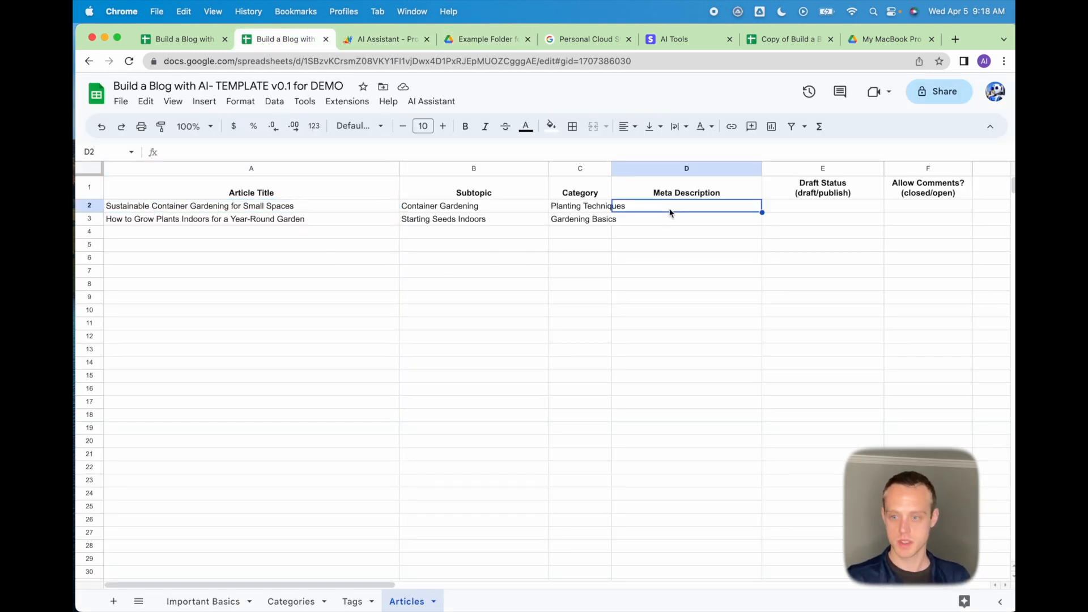
key("Right")
key("Right")
key("Left")
key("Left")
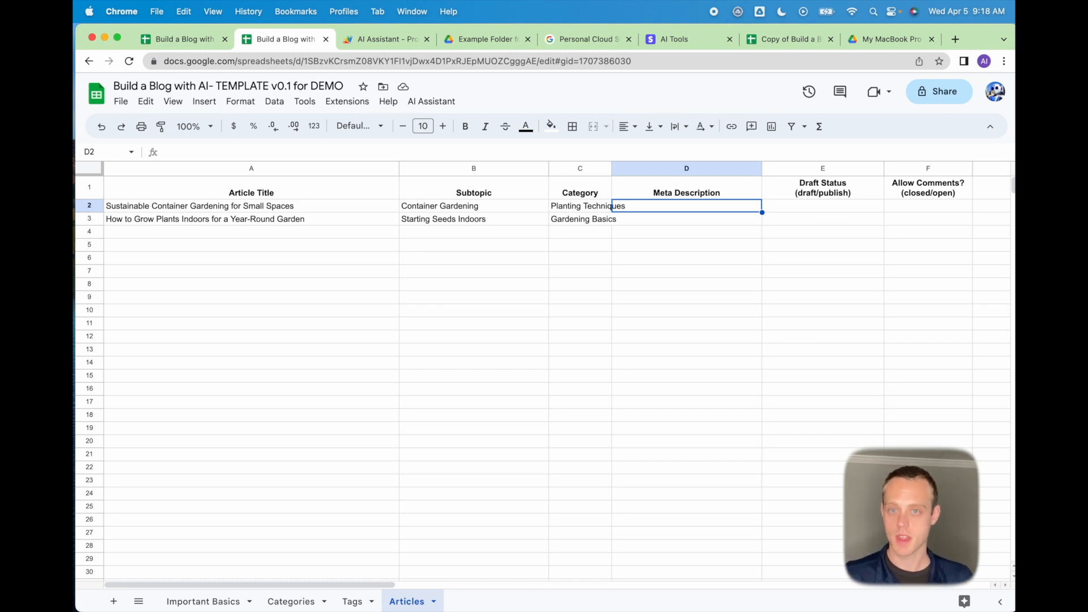
key("Right")
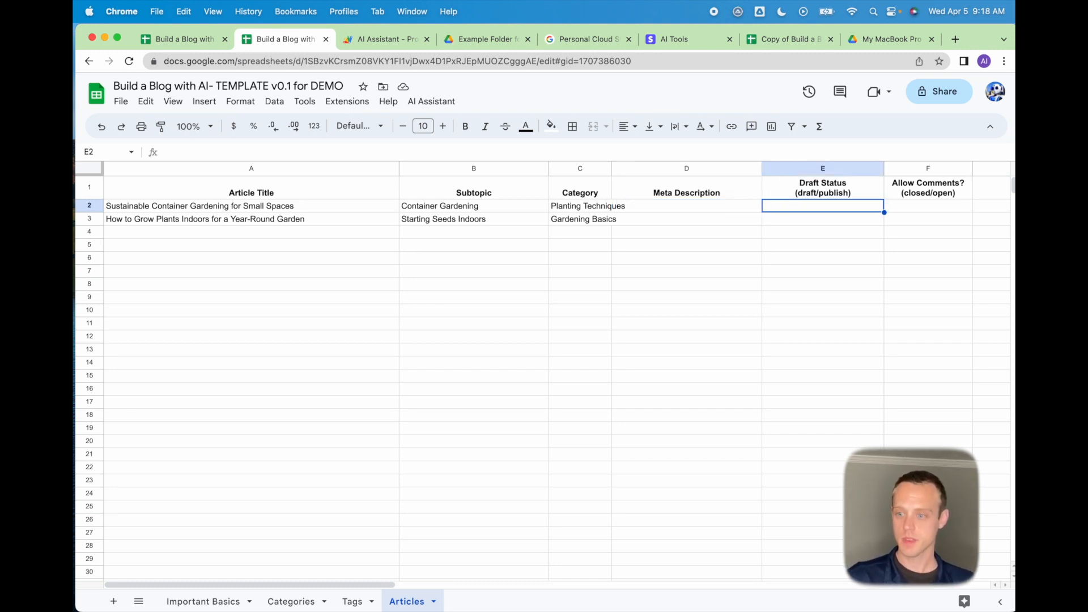
key("Right")
key("Right")
key("Left")
key("Left")
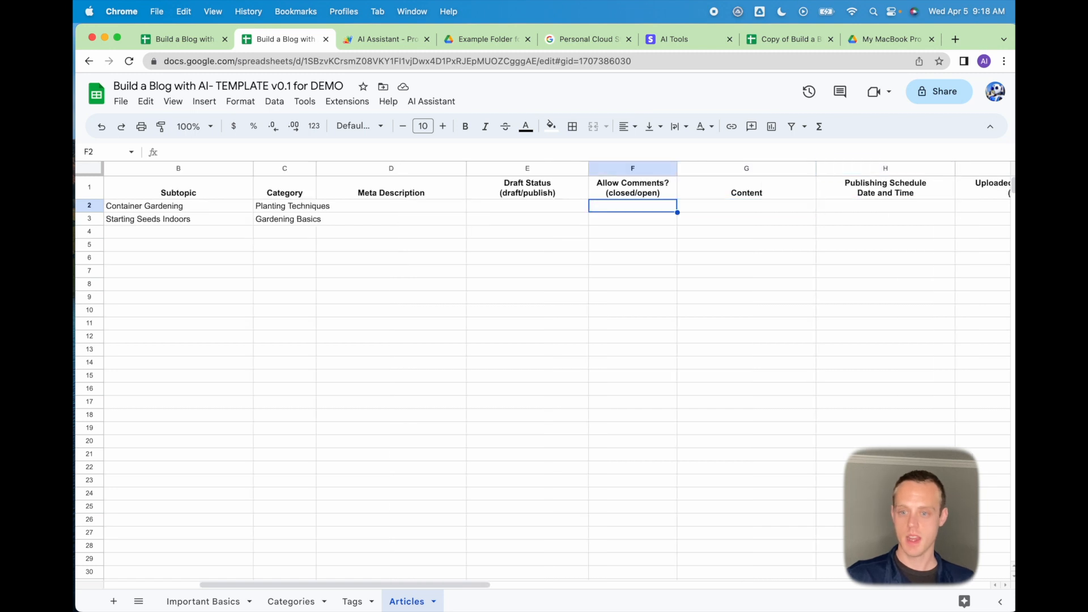
type("d")
key("BackSpace")
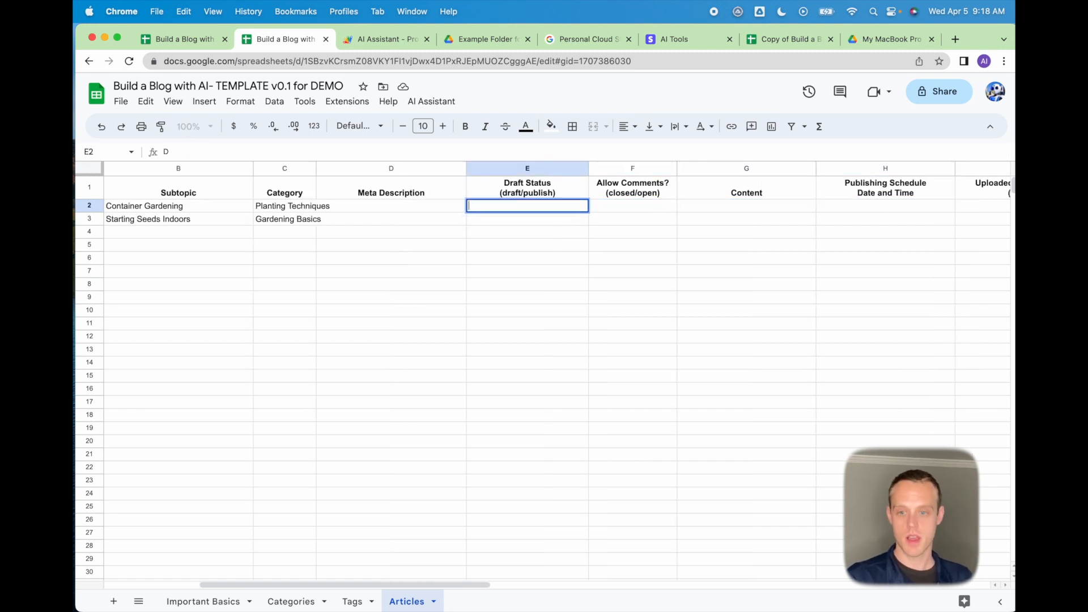
type("draft")
key("BackSpace")
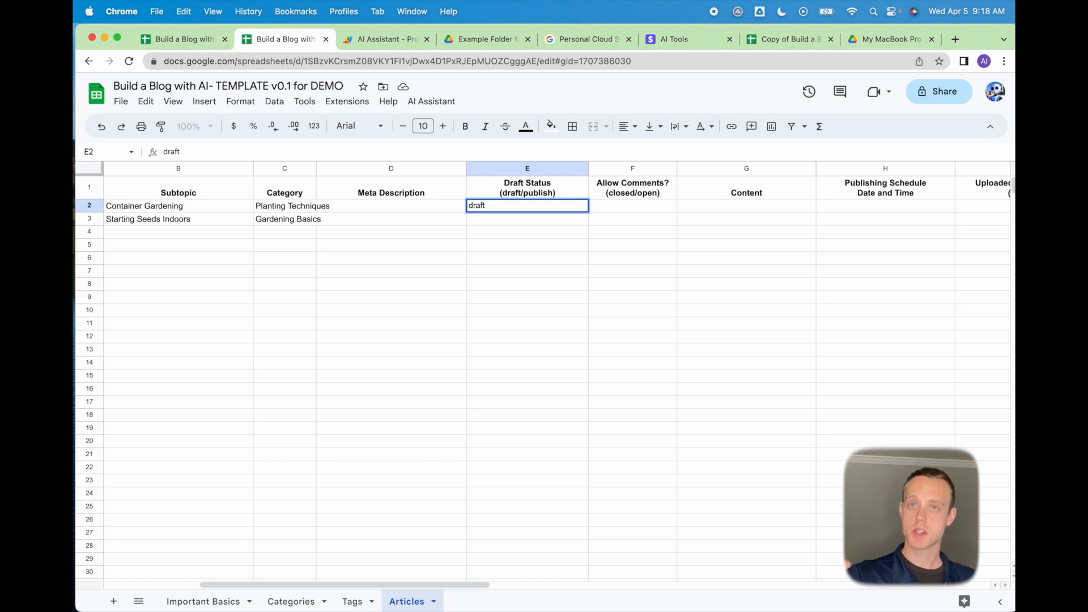
key("Tab")
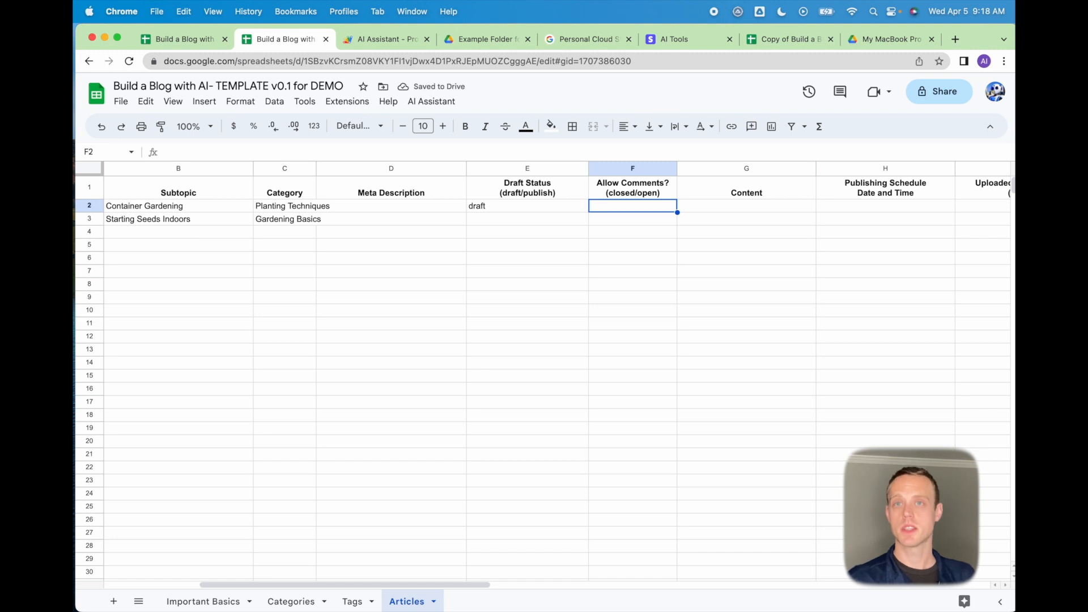
type("closed")
key("Tab")
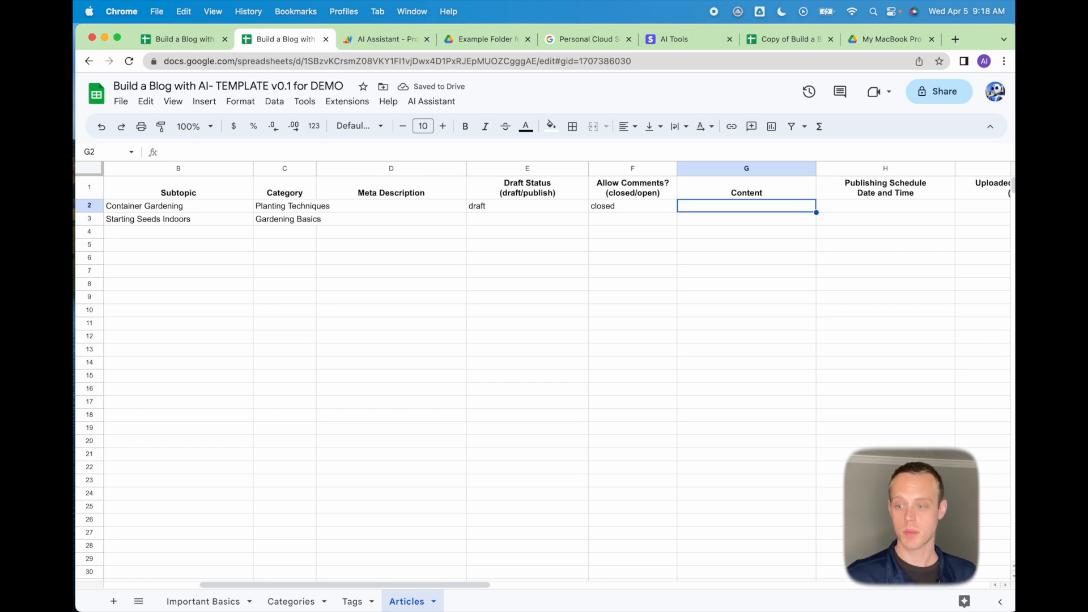
Enter 4/4/2023 as the publishing date in H2 and copy it into H3.
key("Right")
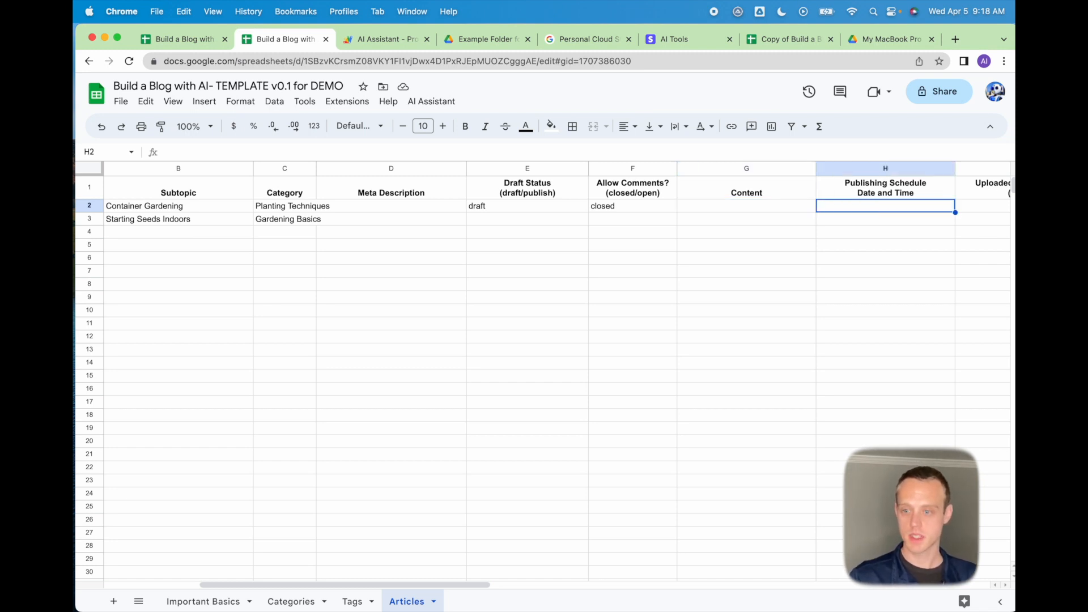
key("Left")
key("Right")
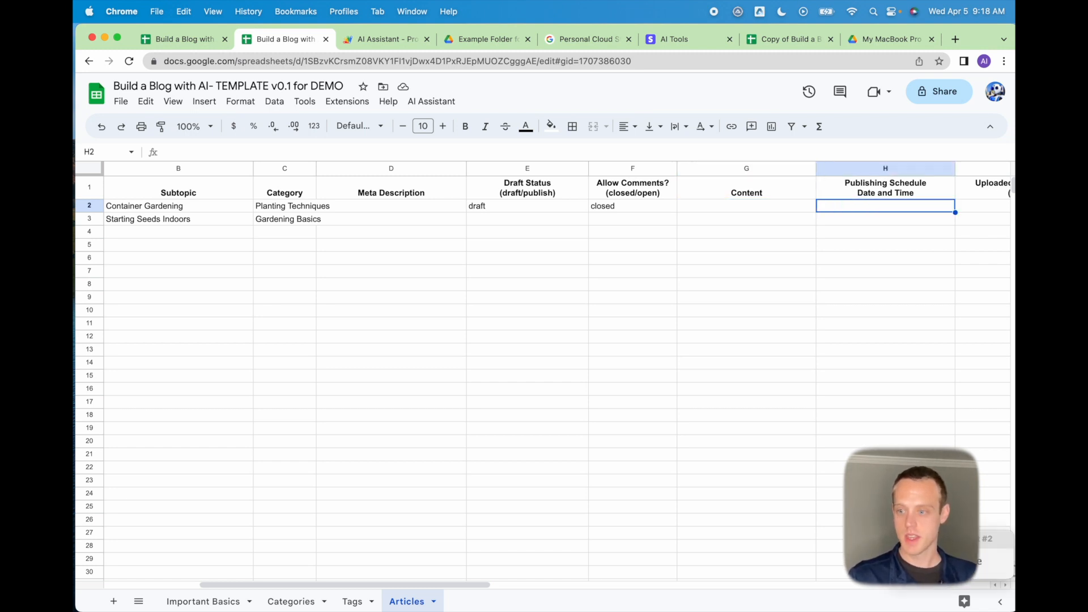
scroll(544, 368, "right", 3)
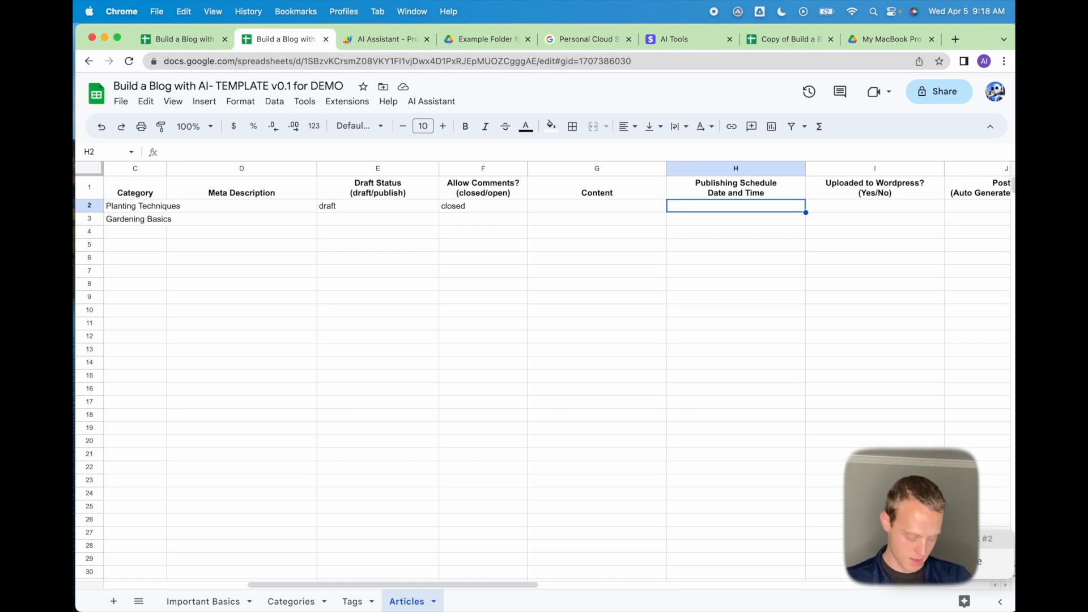
type("4/")
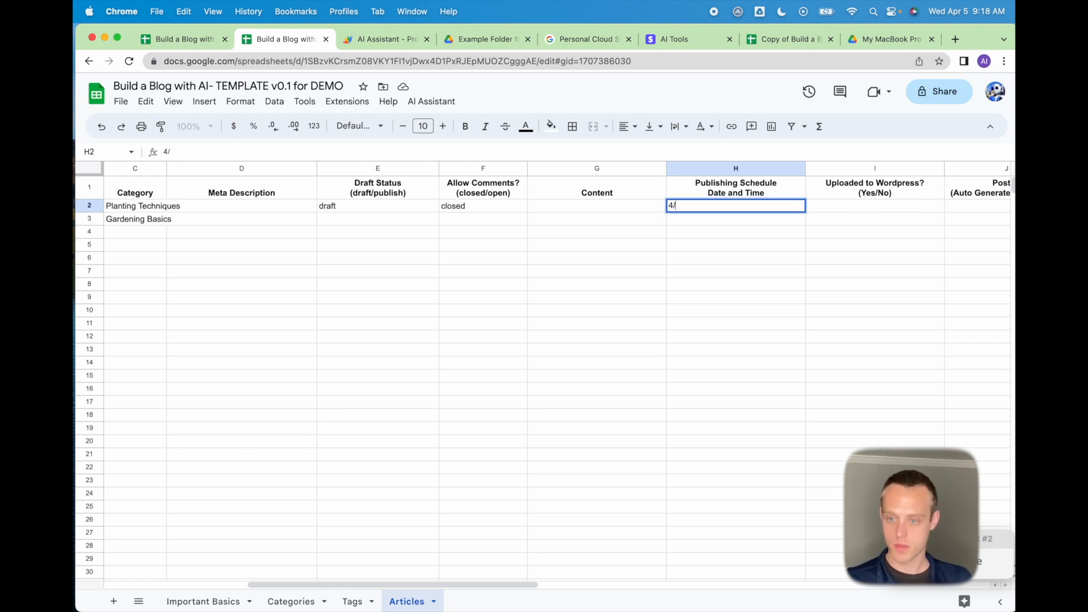
type("4/210")
key("BackSpace")
key("BackSpace")
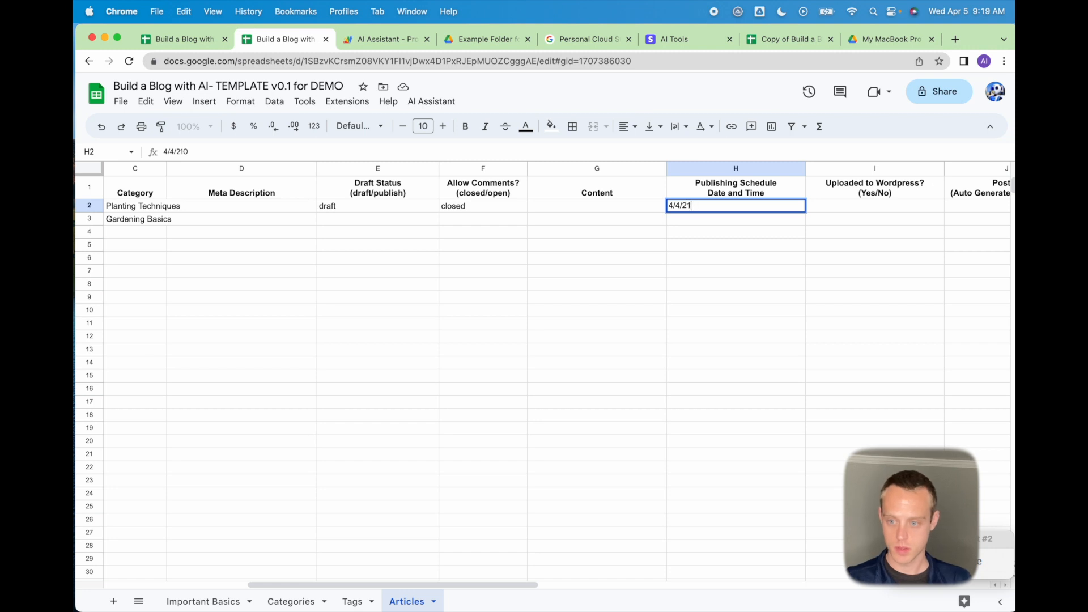
type("023")
key("Return")
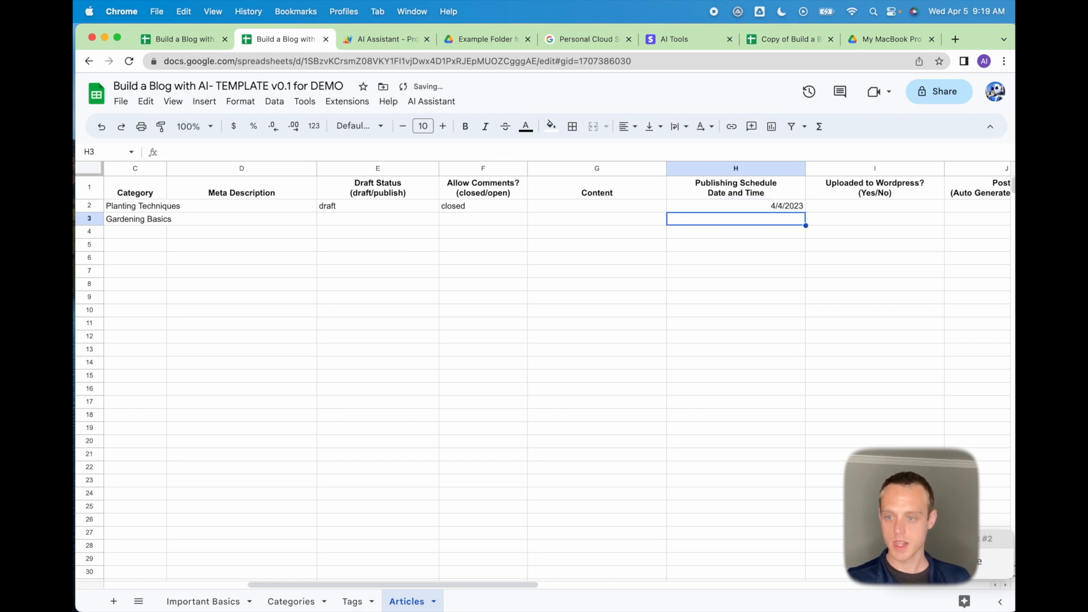
key("Up")
key("cmd+c")
key("Down")
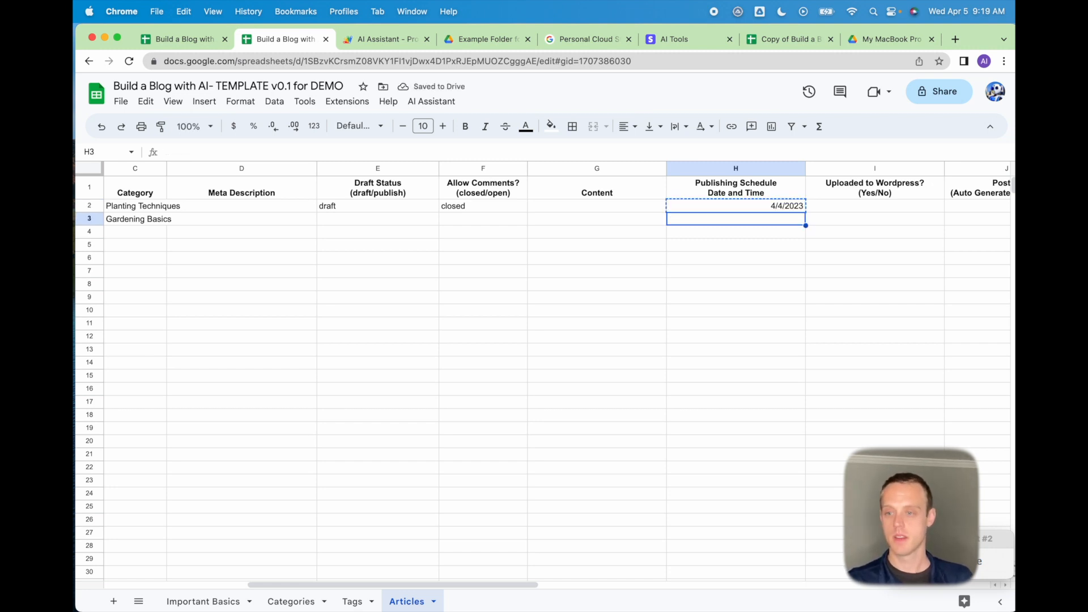
key("cmd+v")
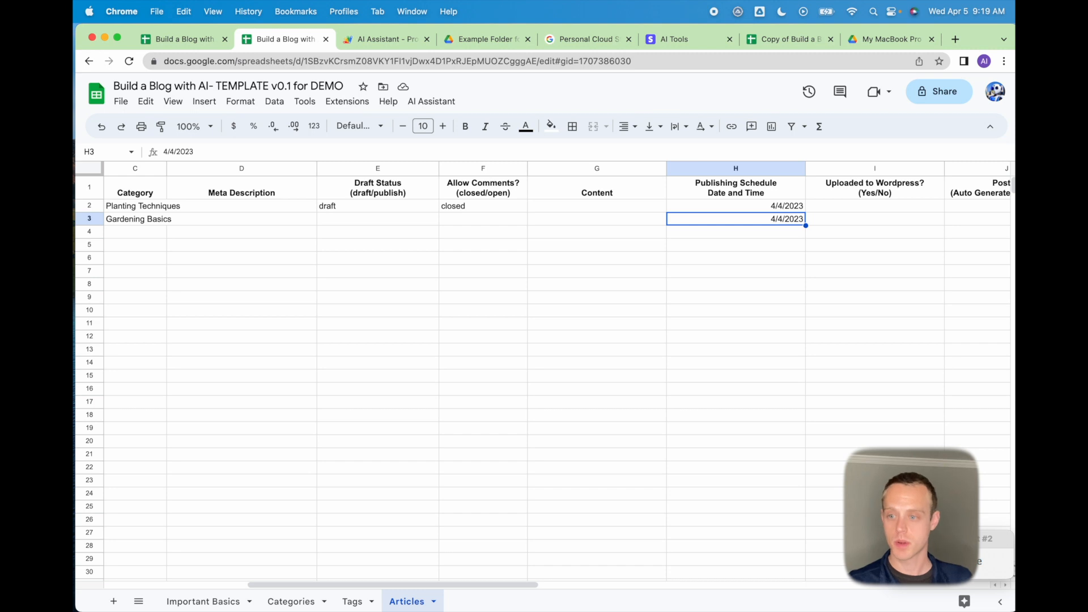
Review the Uploaded to Wordpress?, Post ID, Date Created and image column headers.
key("Up")
key("Up")
key("Right")
key("Right")
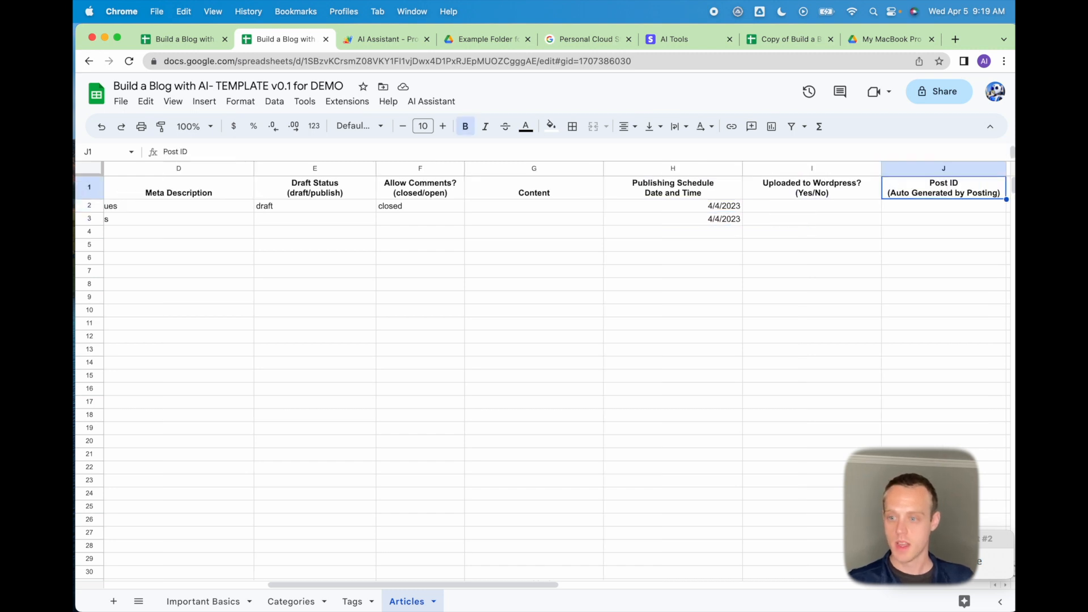
key("Left")
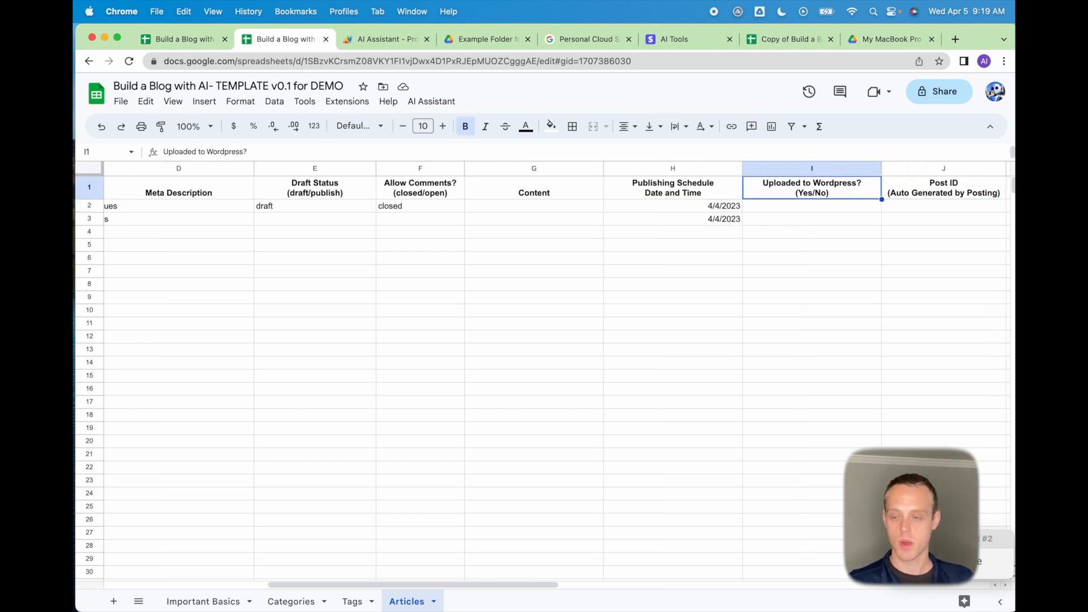
key("Right")
key("Right")
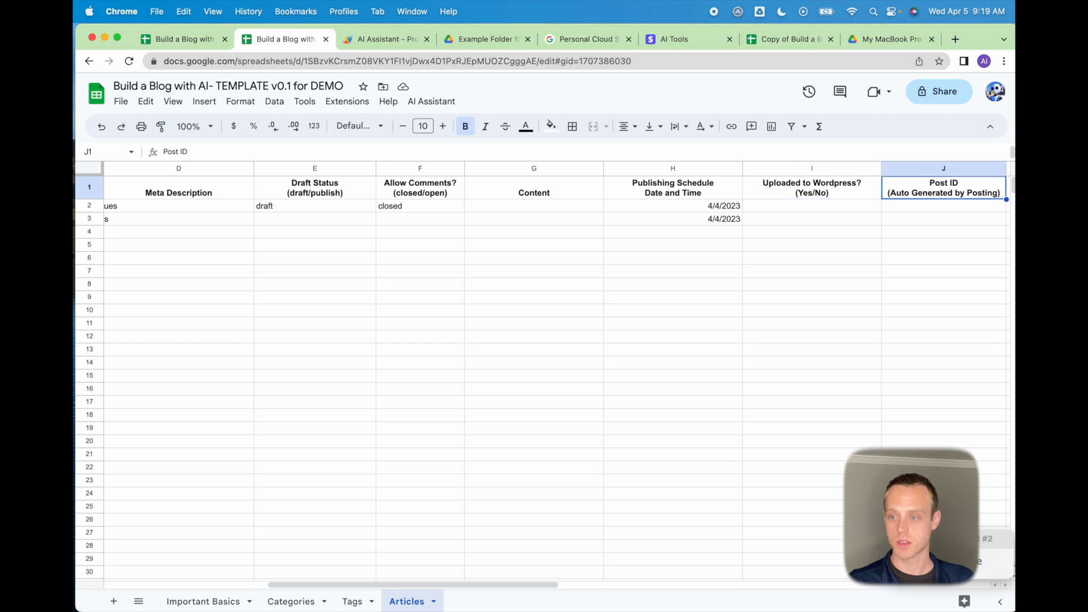
key("Right")
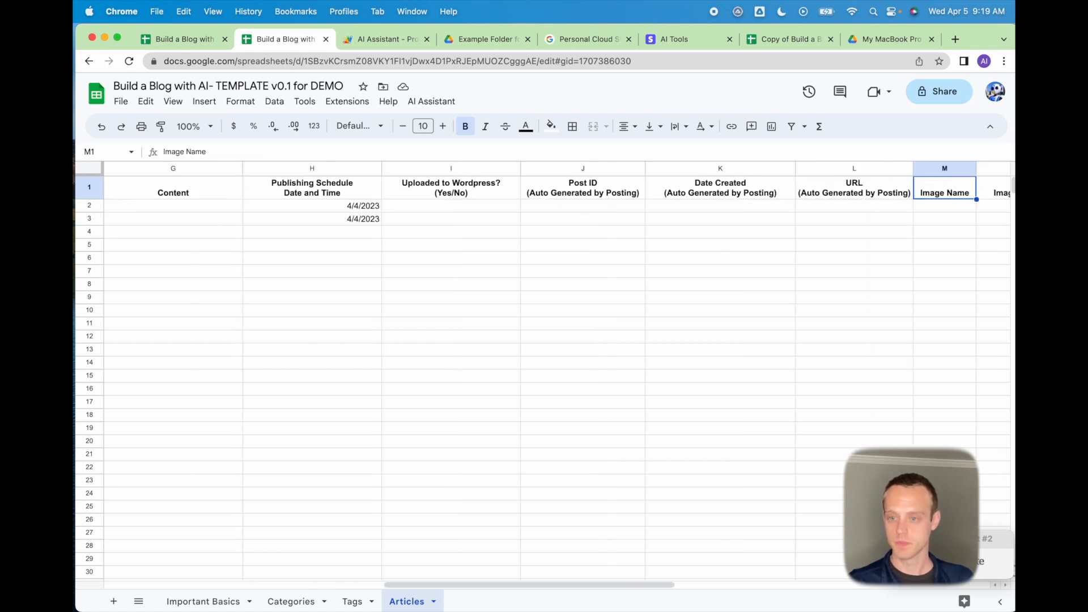
key("Right")
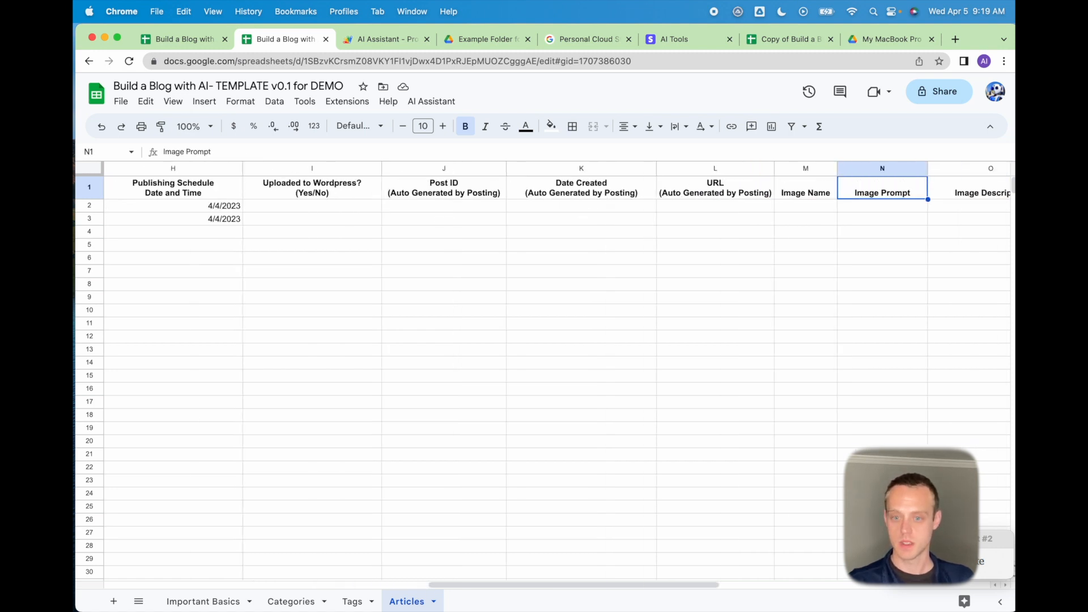
key("Left")
key("Left")
key("Left")
key("Left")
key("Left")
key("Right")
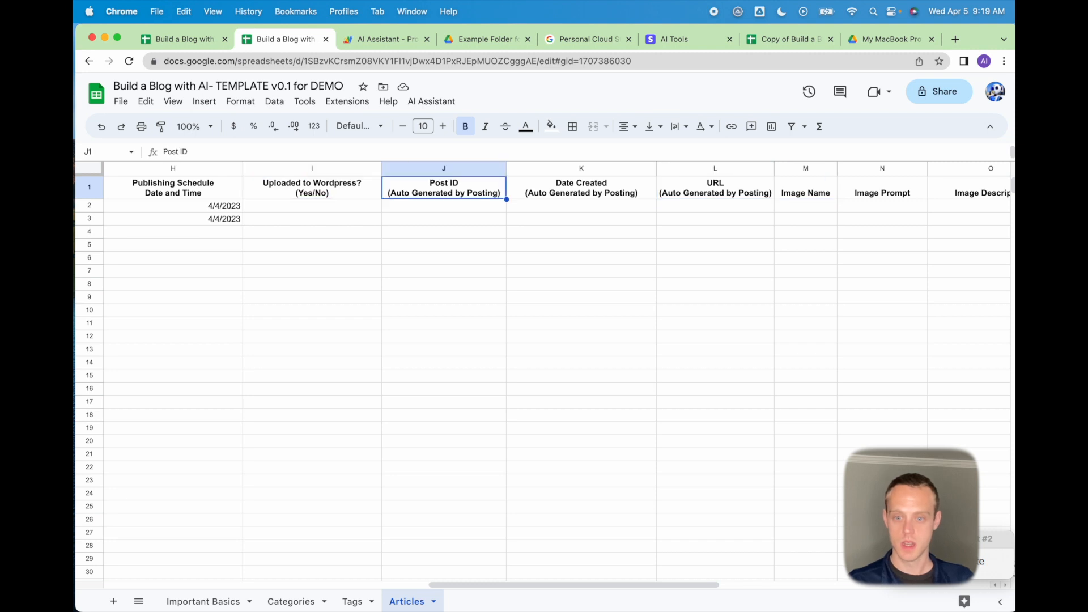
key("Left")
key("Right")
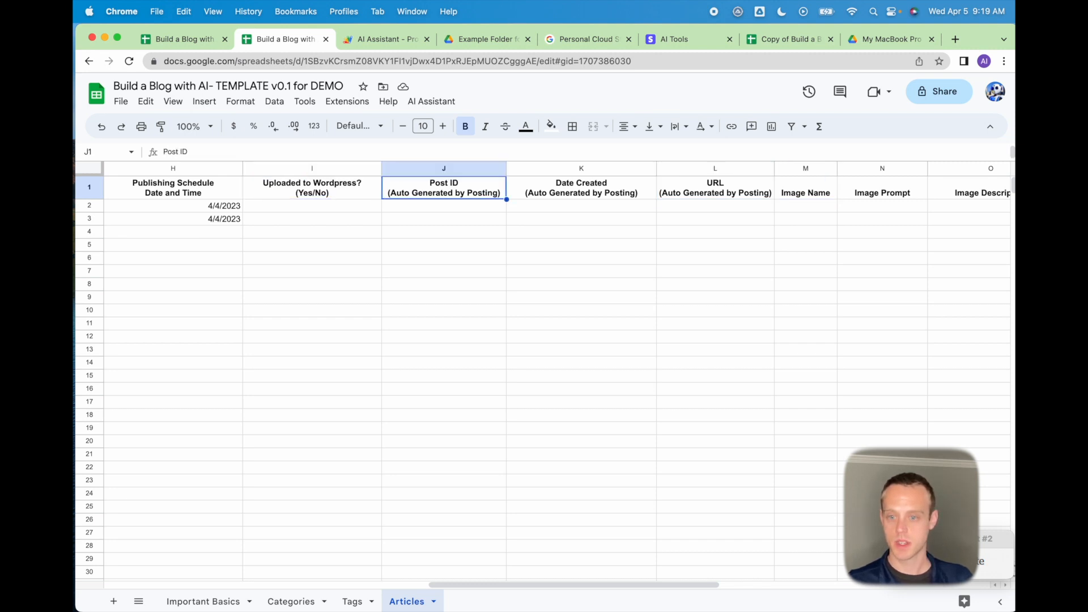
Review row 2's Post ID, URL, image fields and cost, then view the Apps Script triggers.
key("Down")
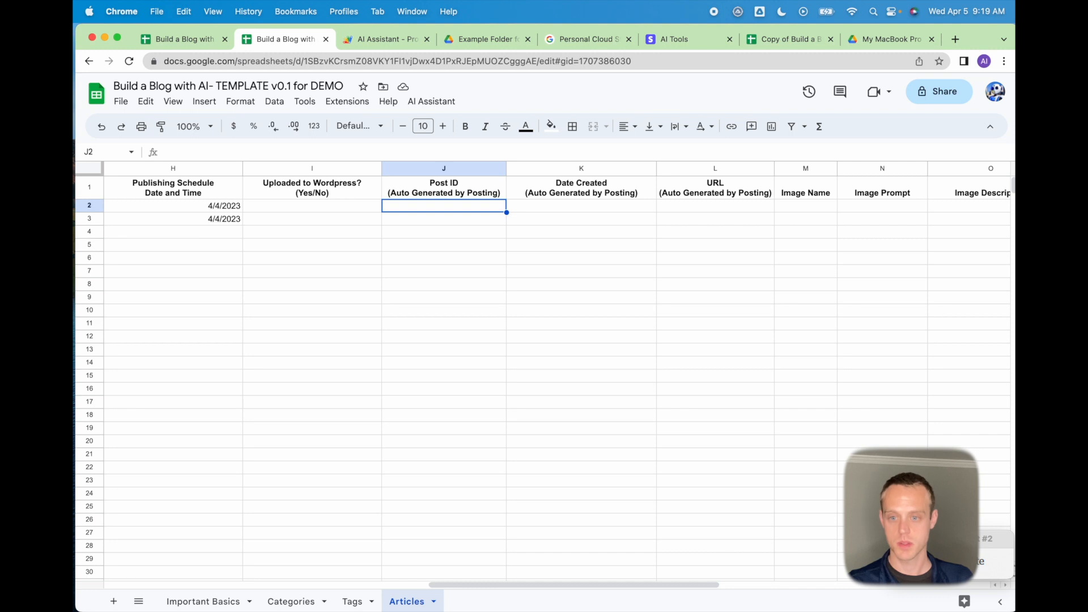
key("Right")
key("Right")
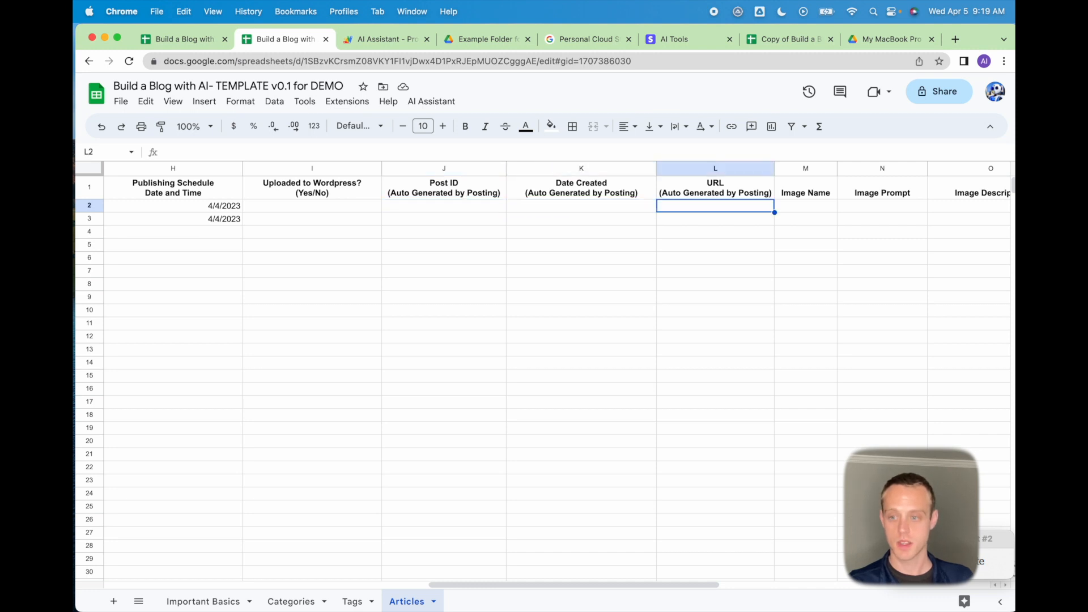
key("Right")
key("Right")
key("Right")
key("Right")
key("Right")
key("Right")
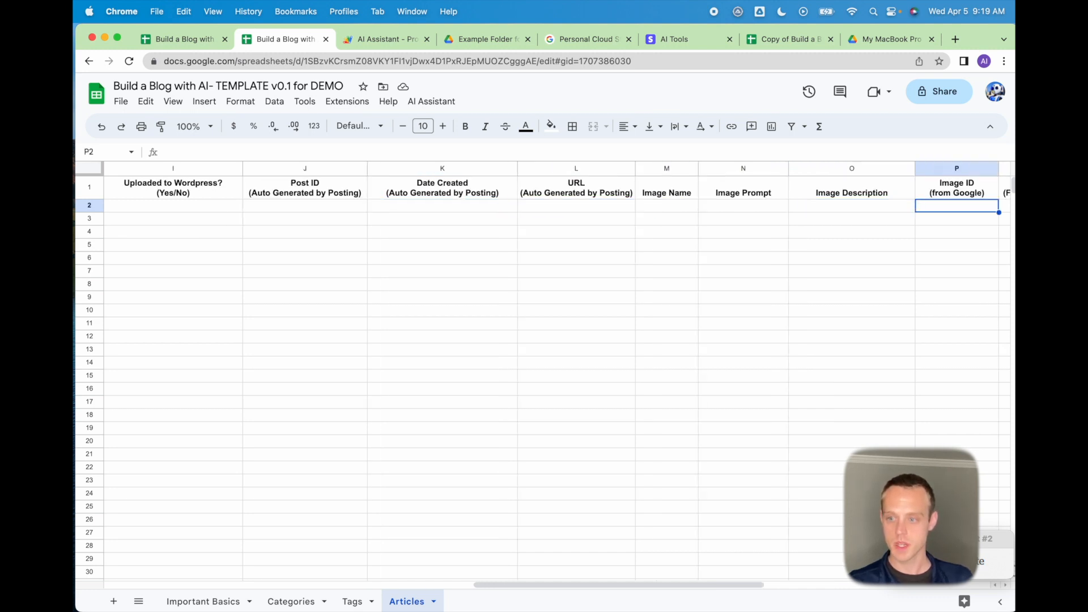
key("Left")
key("Left")
key("Left")
key("Left")
key("Left")
key("shift+Right")
key("shift+Right")
key("shift+Right")
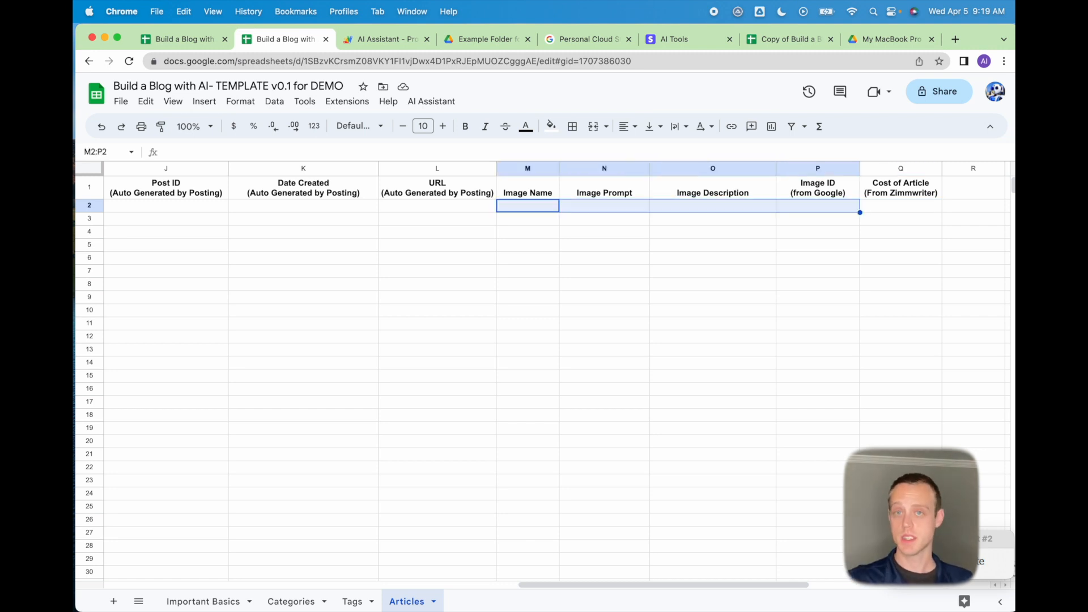
key("Right")
key("Right")
key("Right")
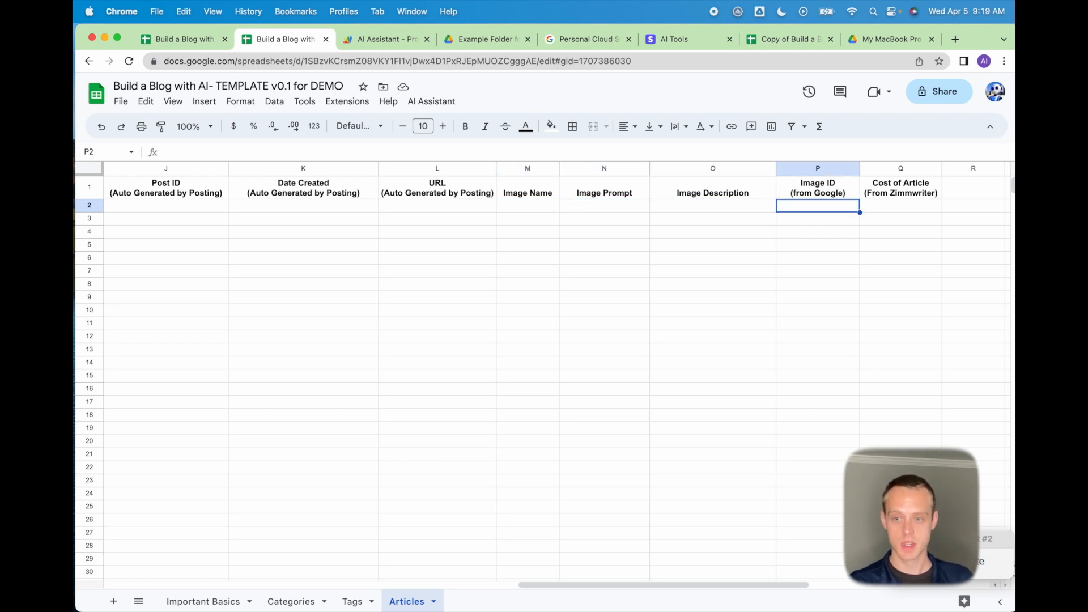
key("Left")
key("Right")
key("Right")
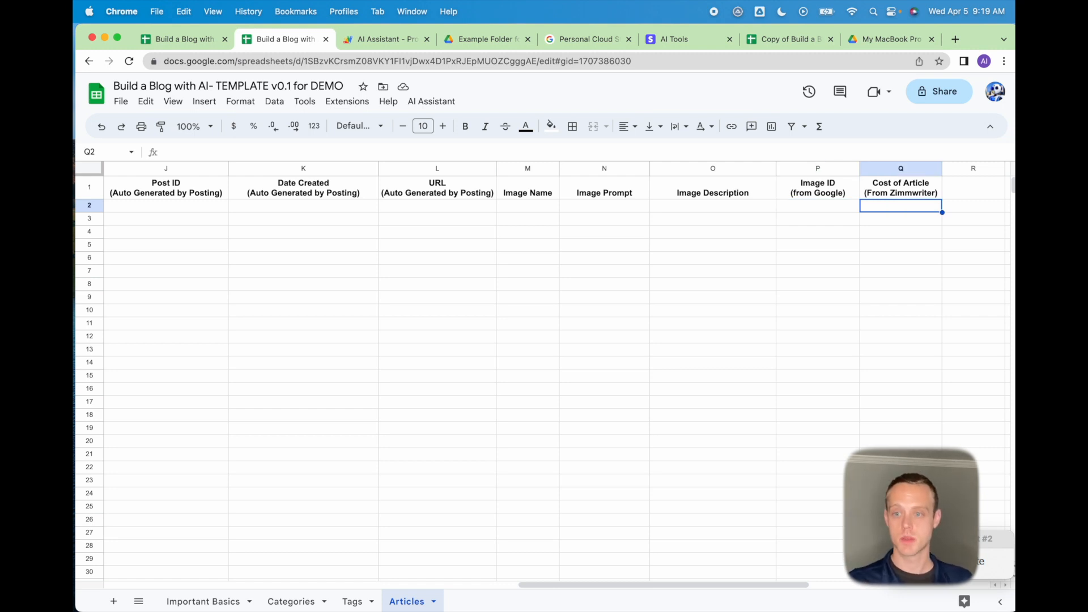
key("Left")
key("Left")
key("Left")
key("Left")
key("Left")
key("Left")
key("Left")
key("Left")
key("Left")
key("Left")
key("Left")
key("Left")
key("Left")
key("Left")
key("Left")
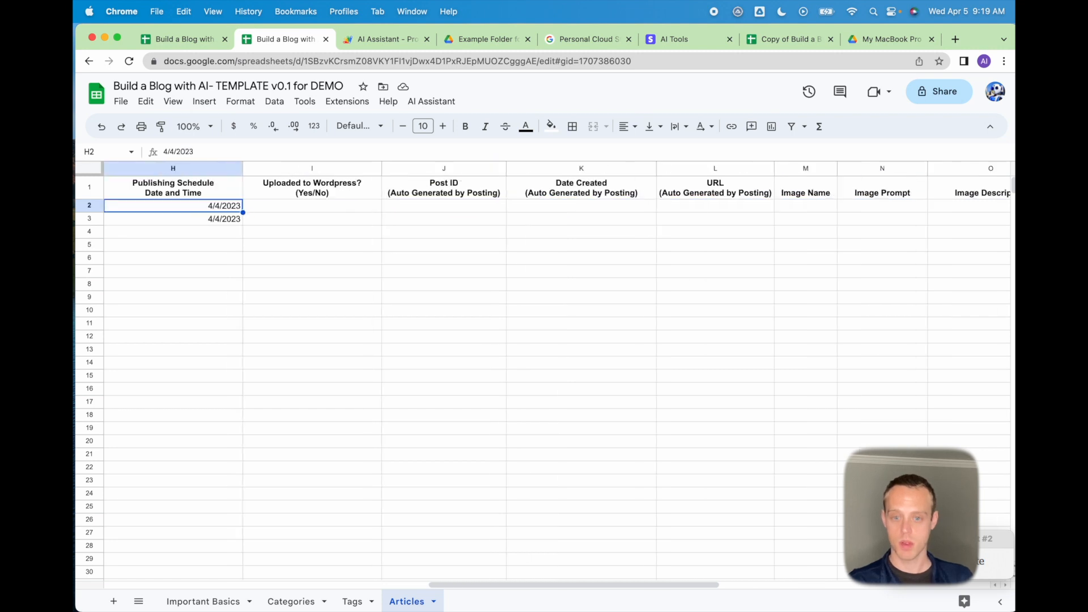
key("Left")
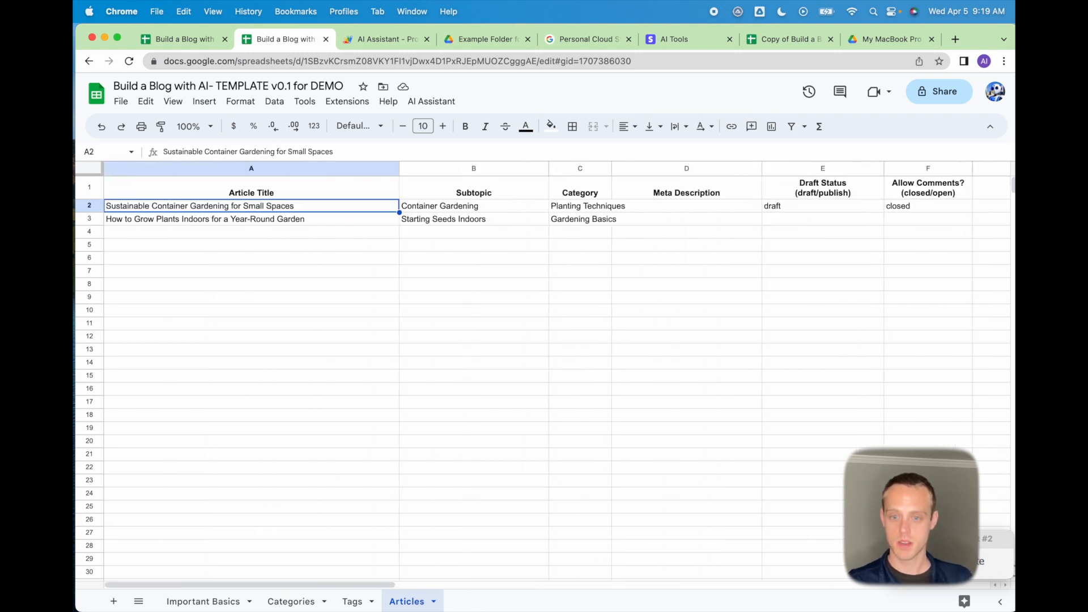
key("Right")
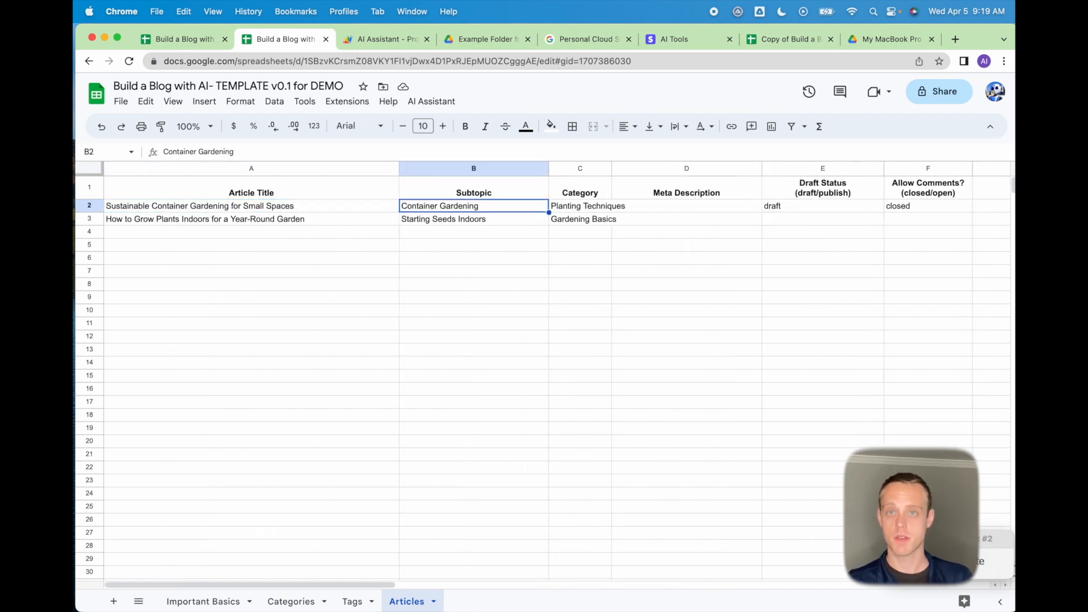
key("Left")
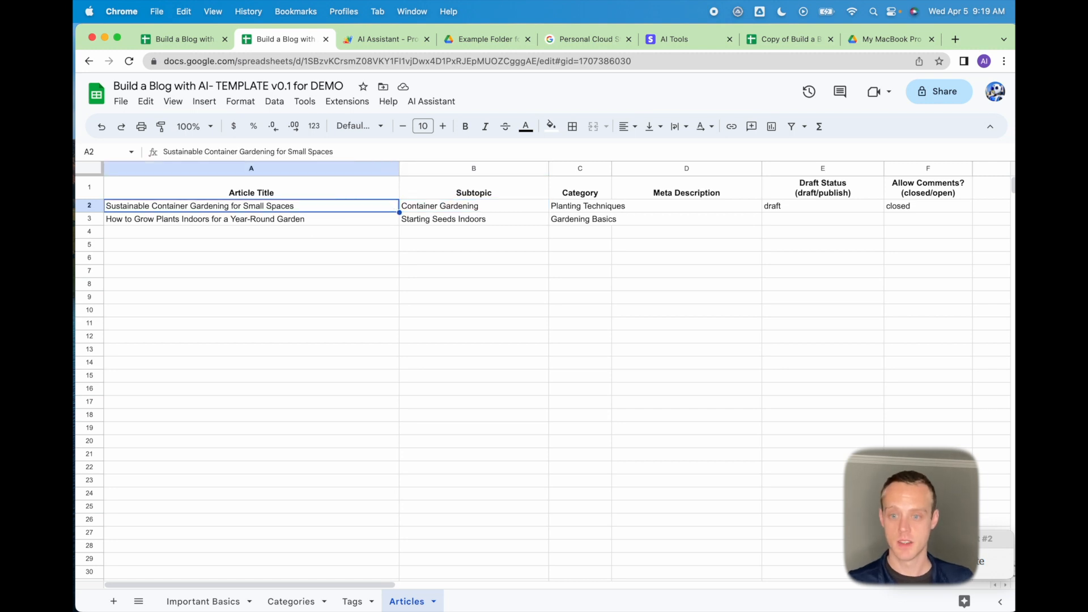
left_click(390, 40)
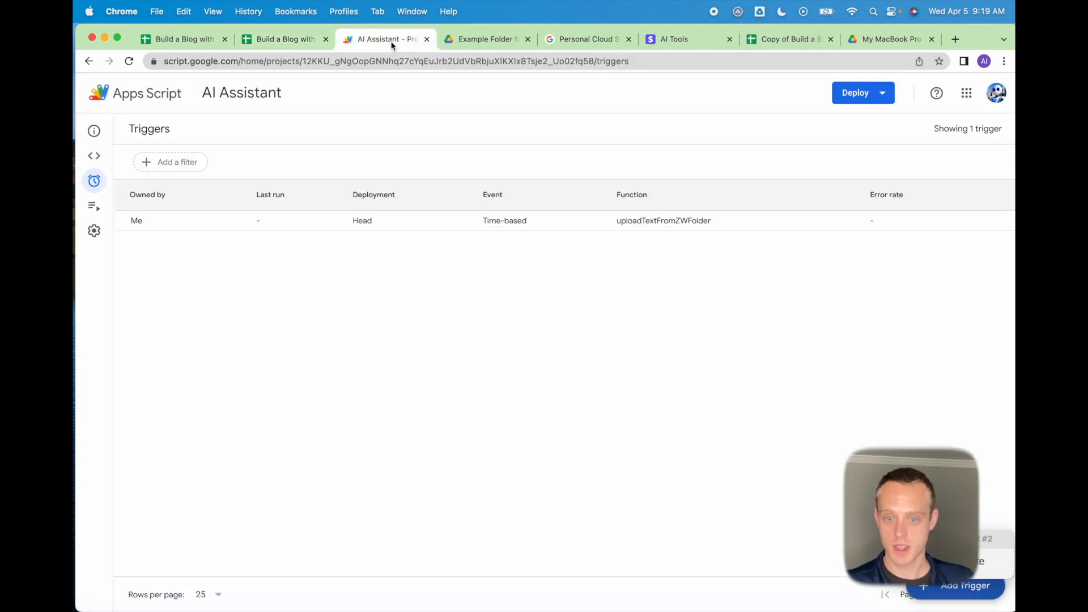
Open the output folder under My MacBook Pro in Drive and select its folder ID in the URL.
left_click(485, 39)
left_click(883, 39)
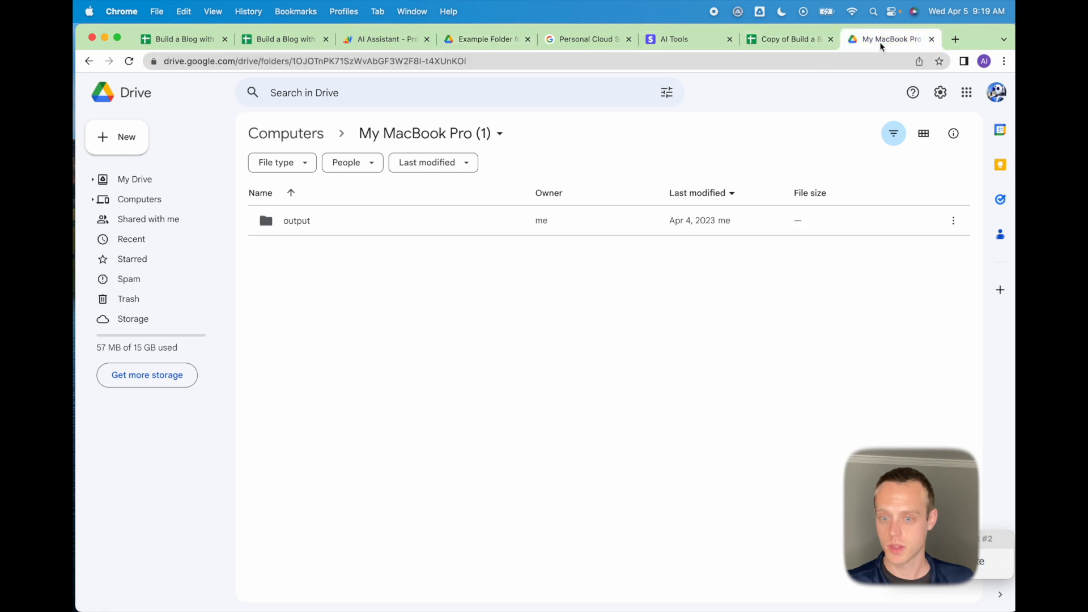
double_click(317, 221)
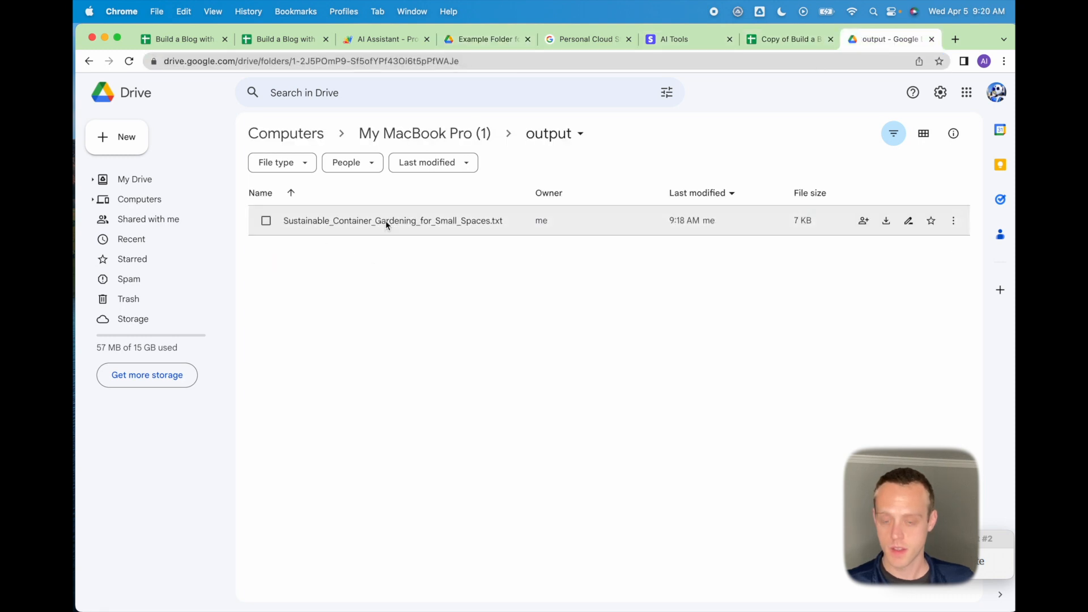
left_click(492, 64)
double_click(505, 64)
left_click(504, 65)
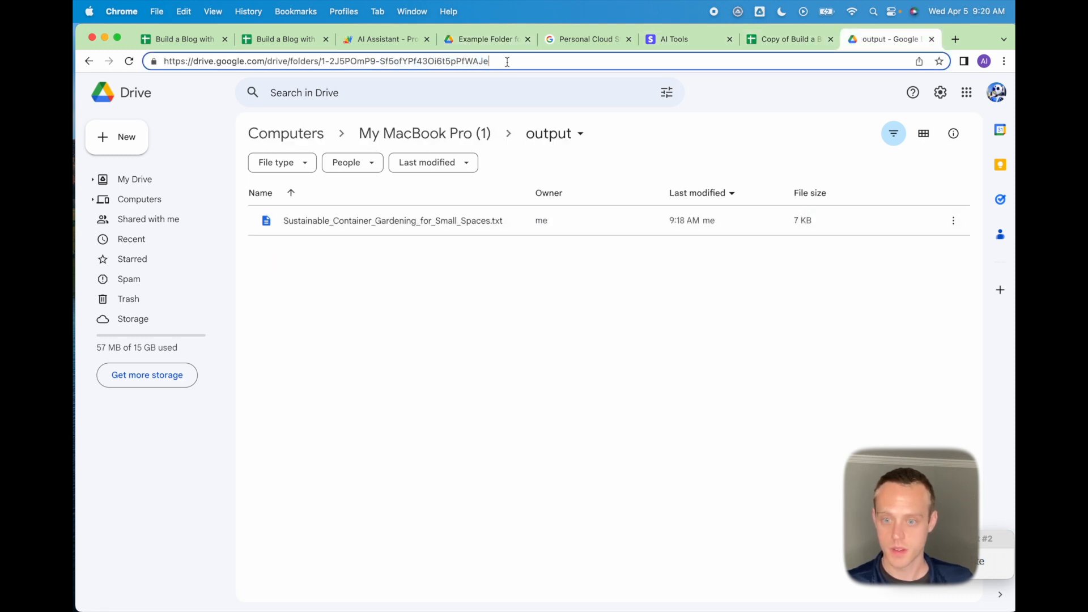
left_click_drag(504, 64, 321, 63)
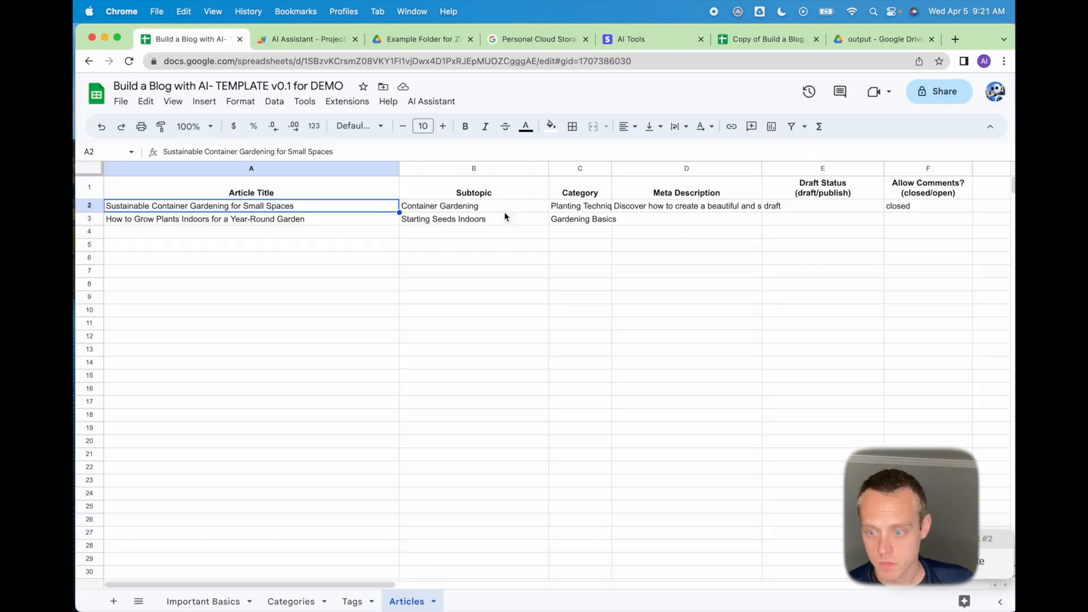
Close the Apps Script tab and review row 2's meta description, image fields, image ID and 0.01147 cost.
left_click(504, 210)
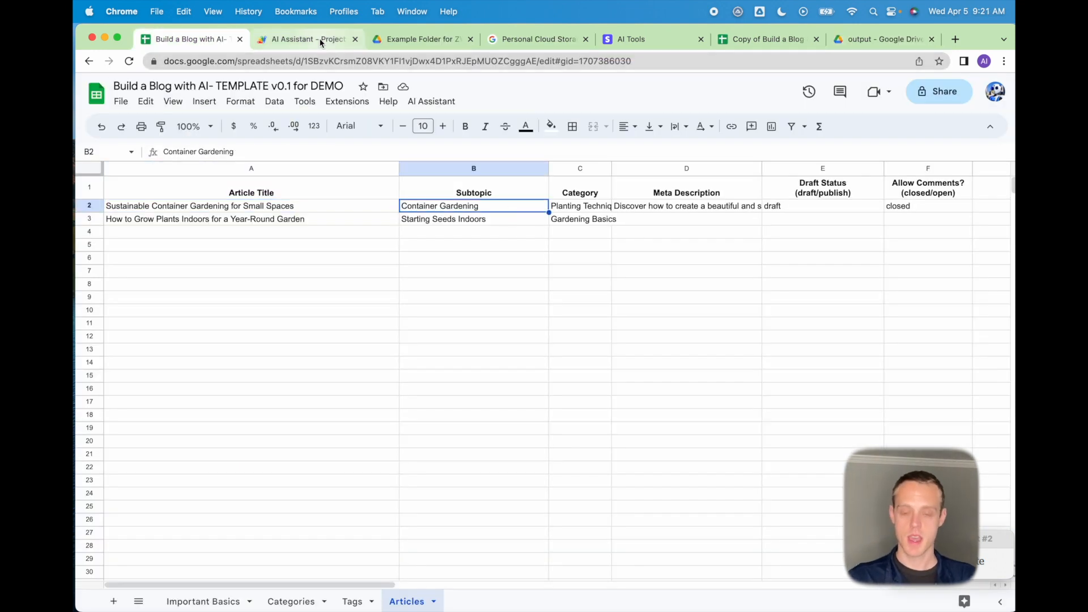
left_click(356, 39)
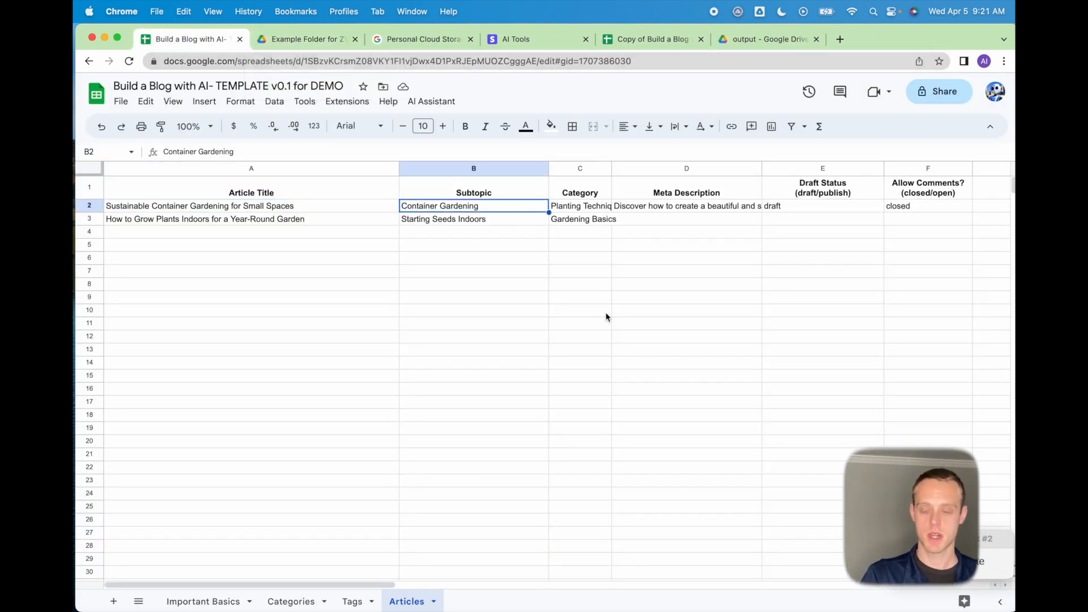
key("Right")
key("Right")
key("Right")
key("Right")
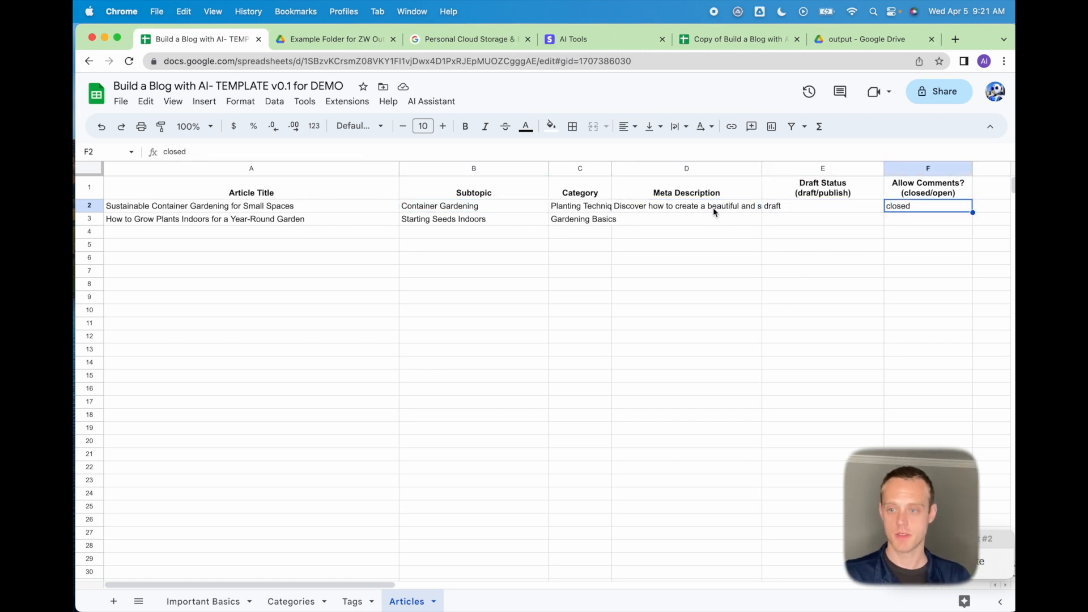
left_click(714, 208)
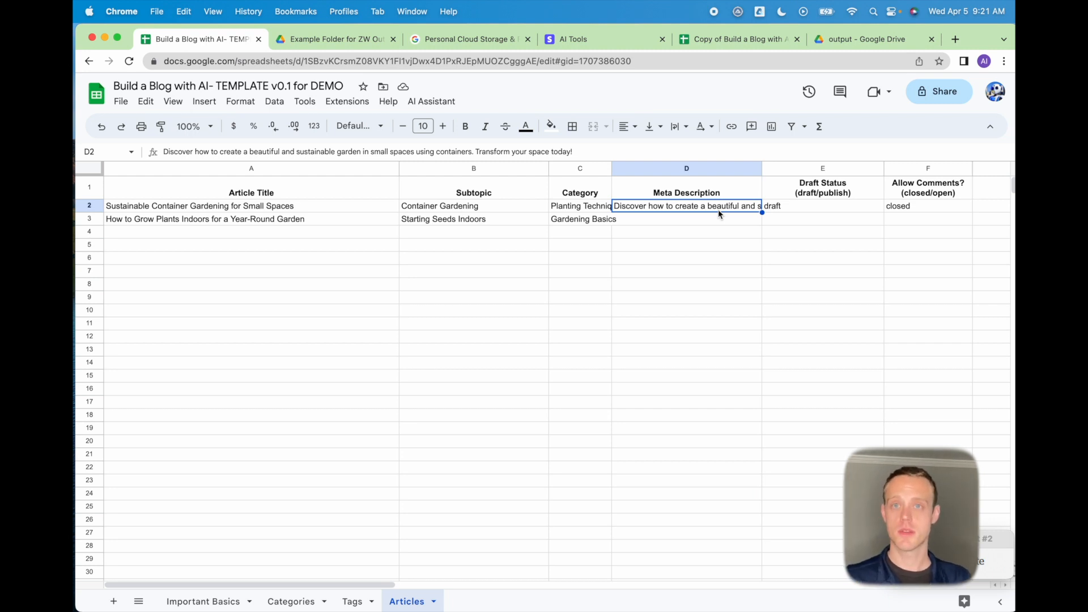
key("Right")
key("Right")
key("Right")
key("Right")
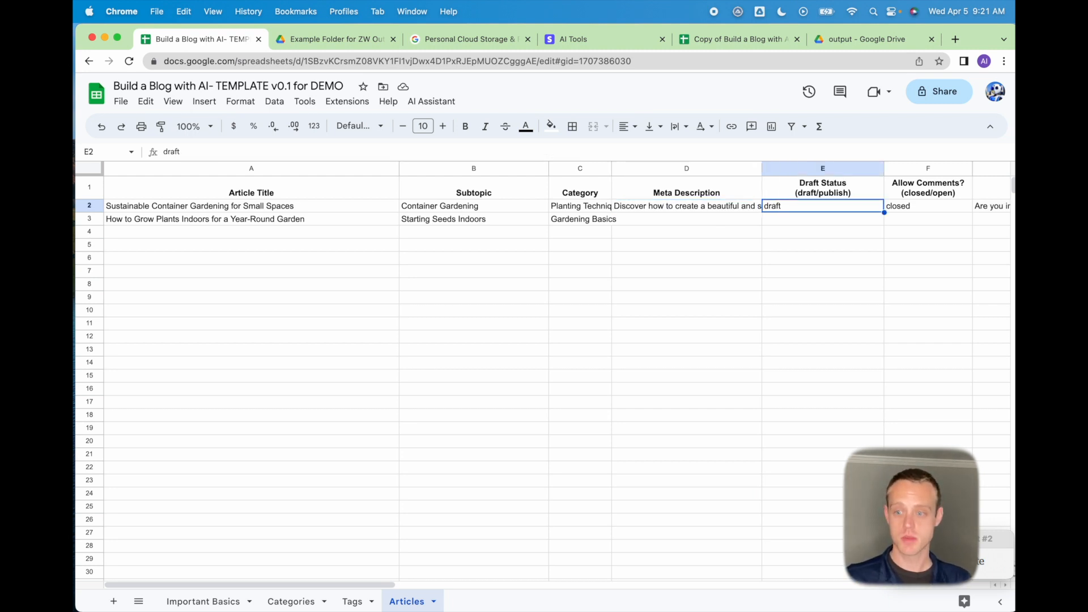
key("Right")
key("Right")
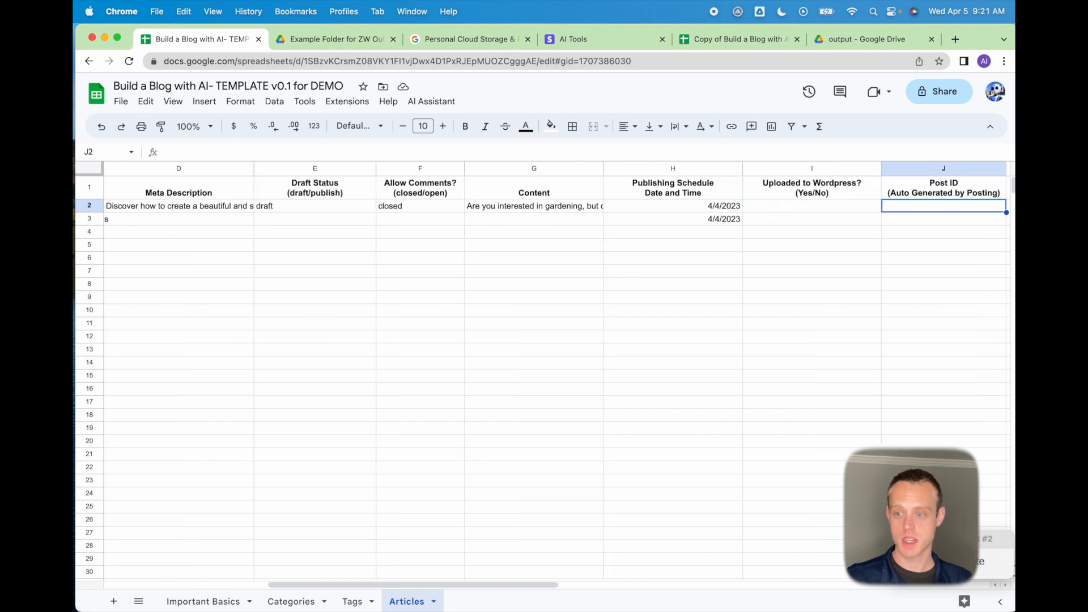
key("Right")
key("Right")
key("Right")
key("Right")
key("Right")
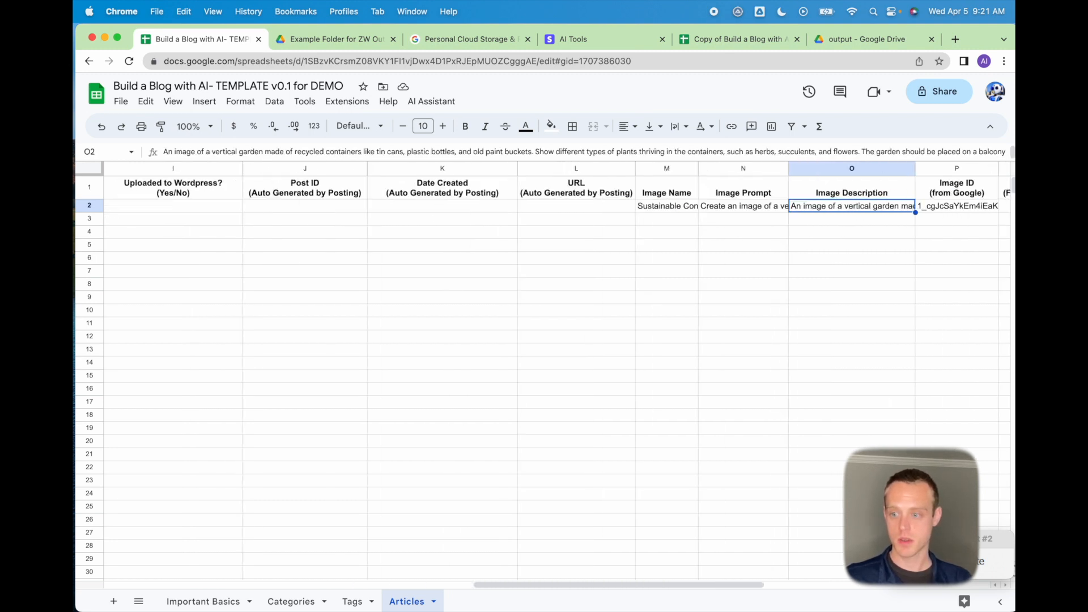
key("Left")
key("Left")
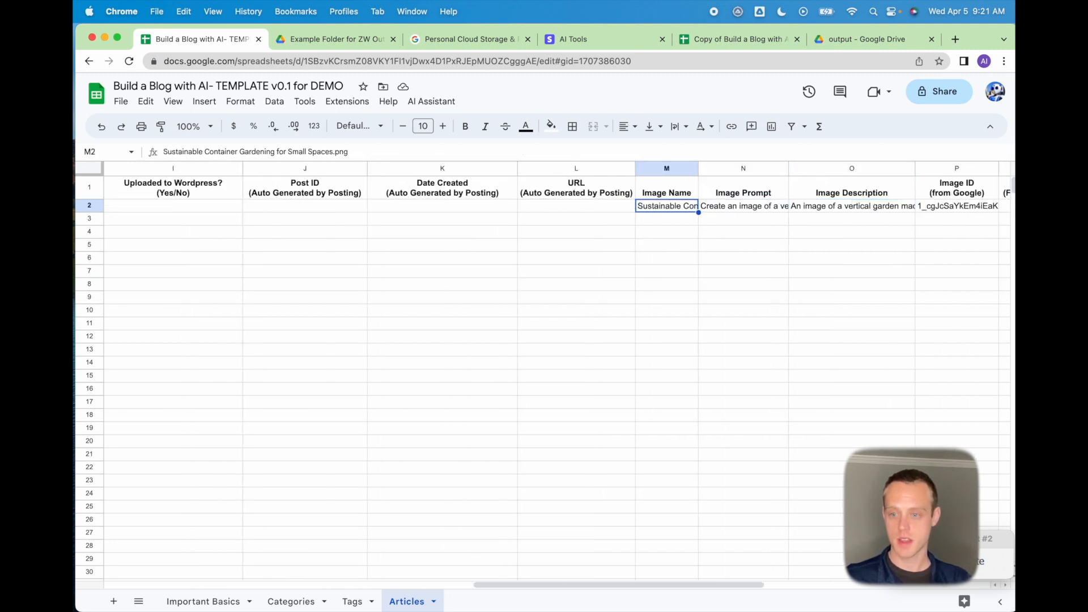
key("Right")
key("Right")
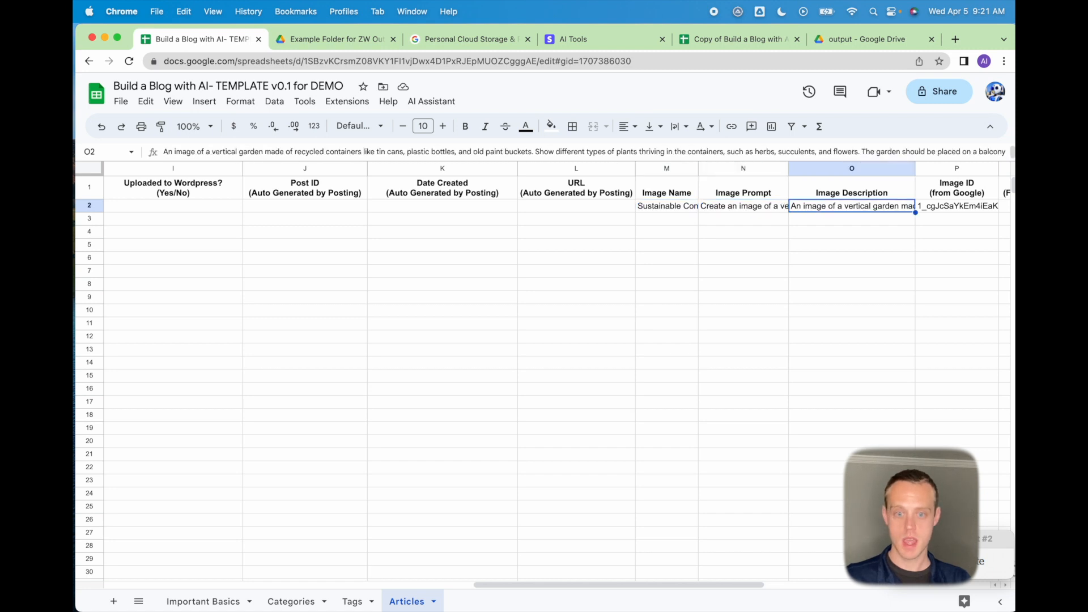
key("Right")
key("Right")
key("Left")
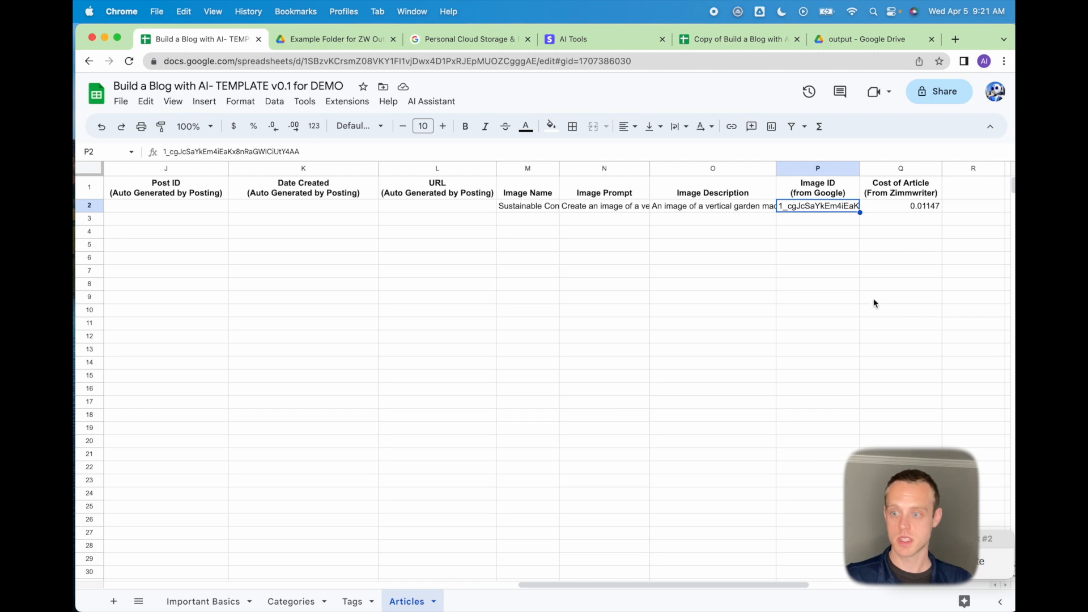
Preview Sustainable Container Gardening for Small Spaces.png in the Example Image Folder.
left_click(336, 44)
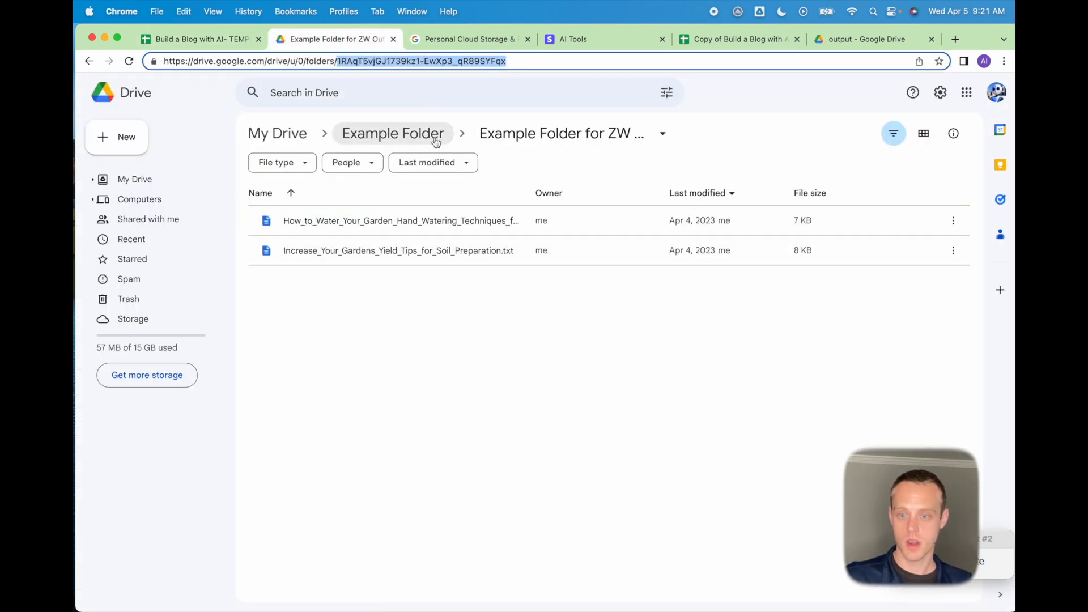
left_click(417, 133)
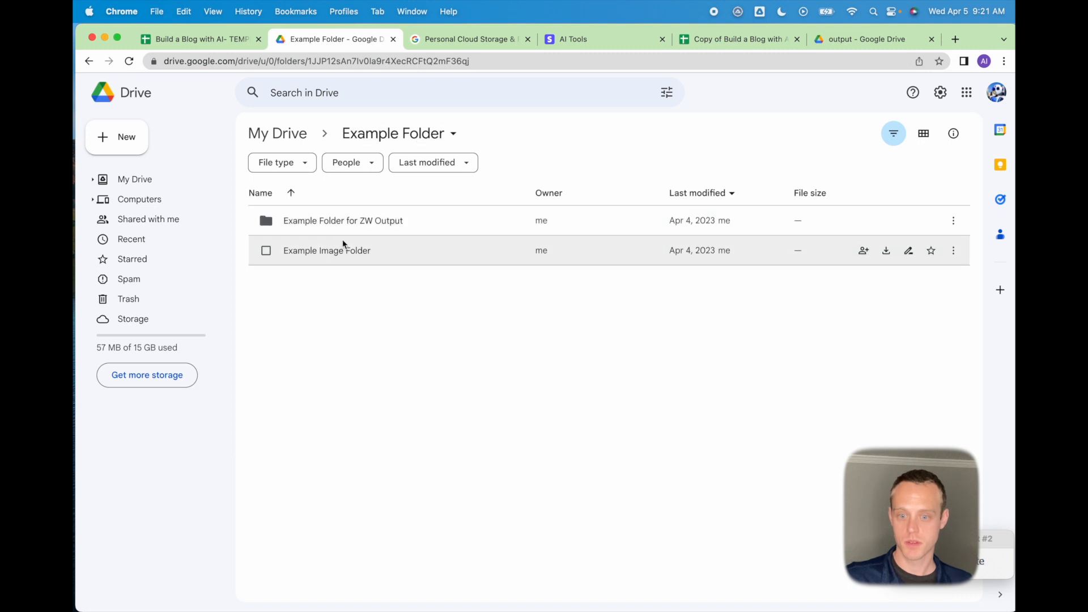
double_click(339, 257)
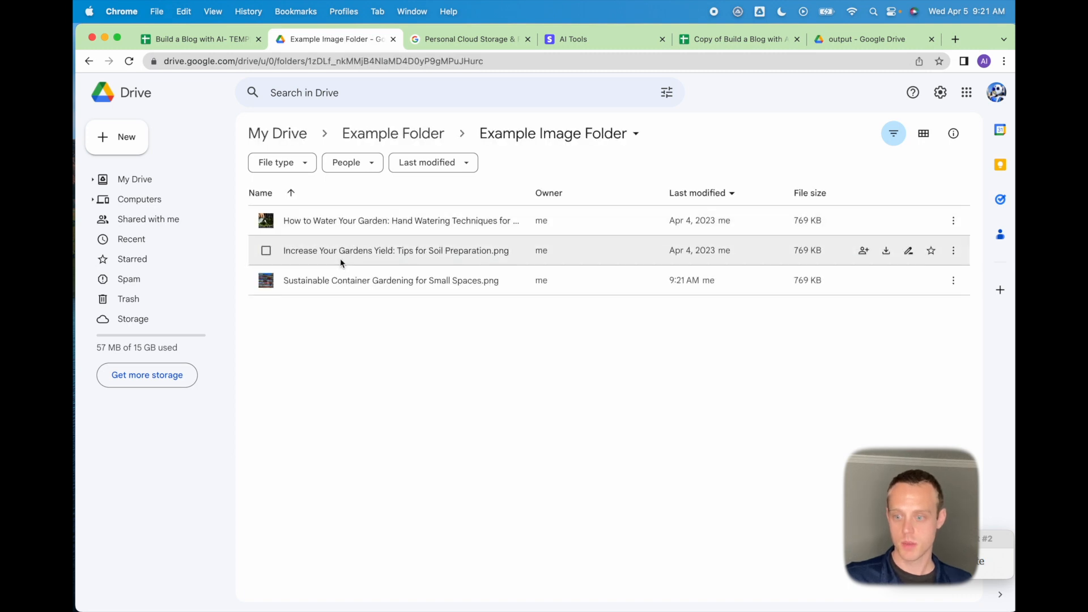
left_click(338, 280)
double_click(338, 280)
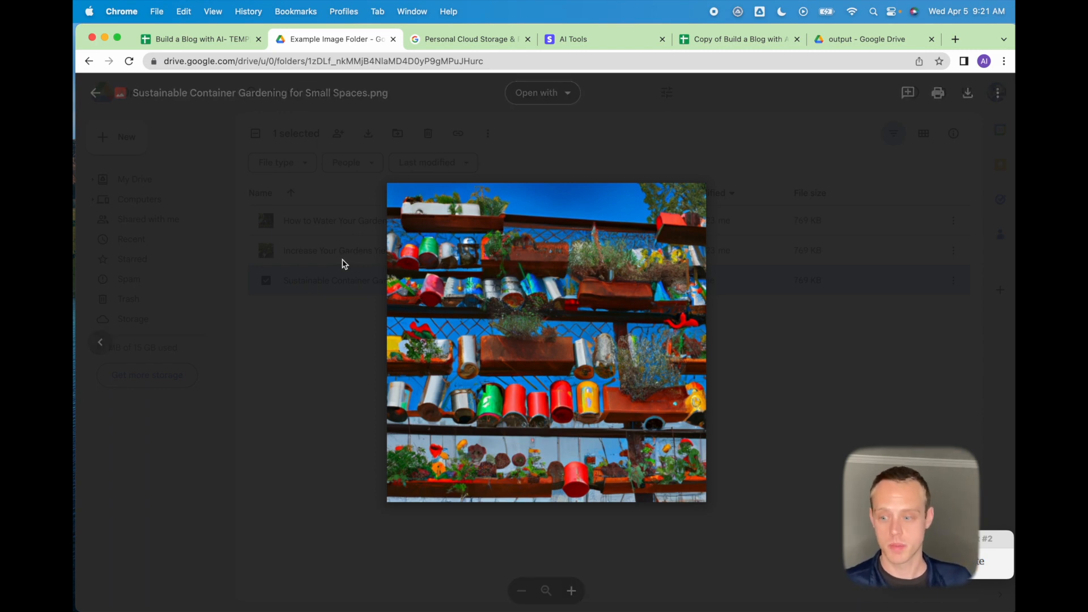
left_click(342, 264)
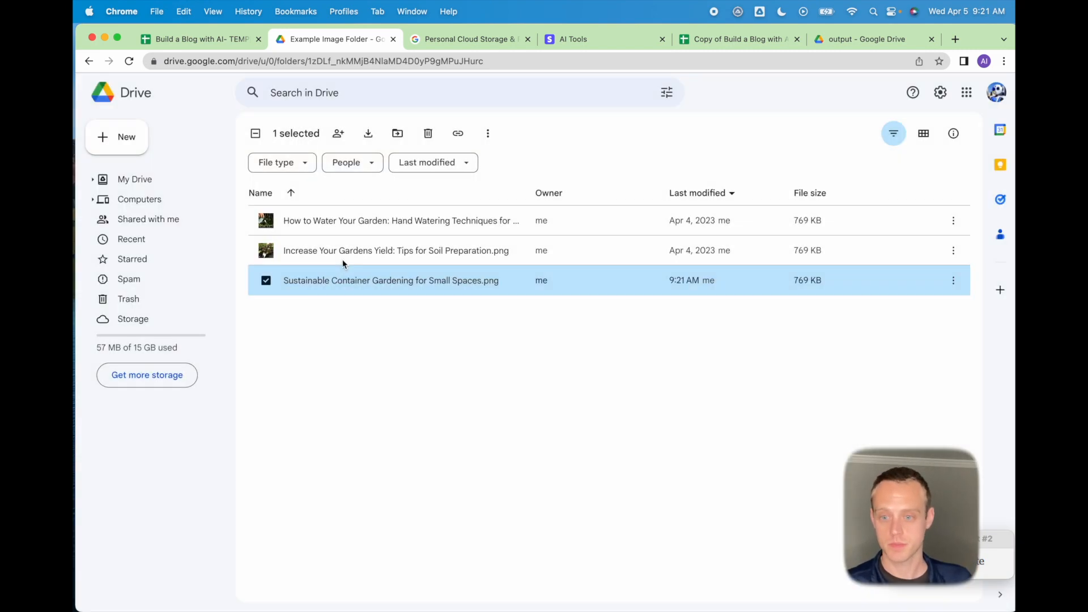
left_click(206, 40)
left_click(927, 221)
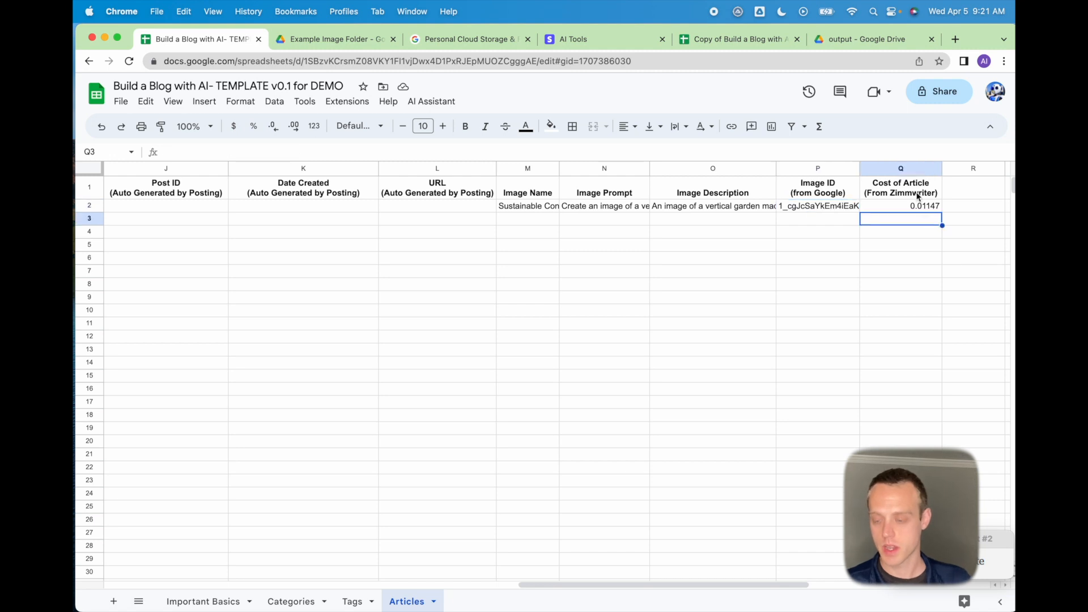
key("Left")
key("Left")
key("Left")
key("Left")
key("Left")
key("Left")
key("Left")
key("Left")
key("Left")
key("Left")
key("Left")
key("Left")
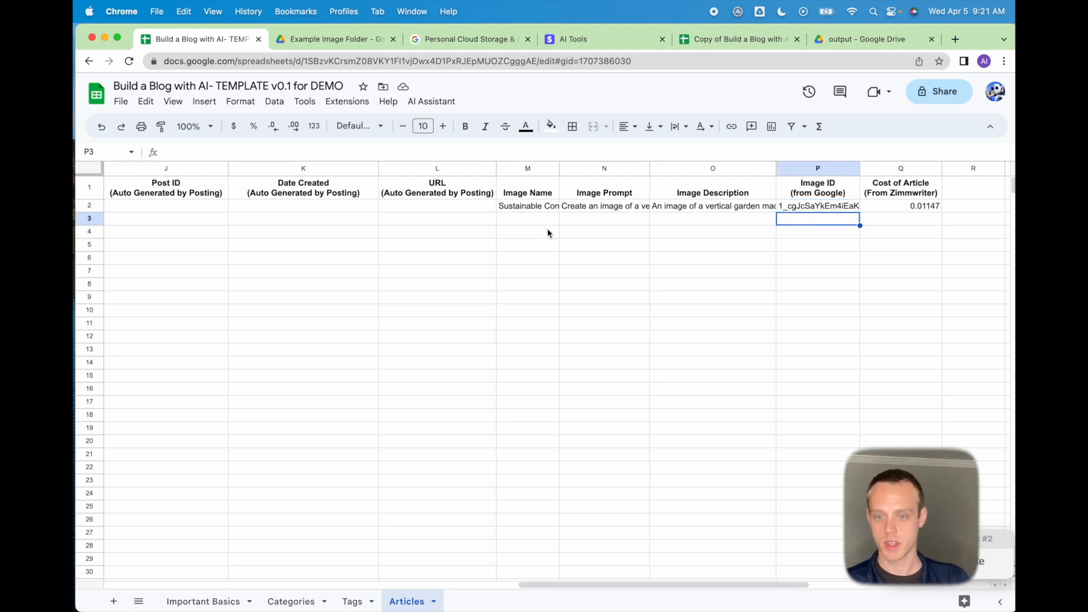
key("Left")
key("Left")
key("Left")
key("Left")
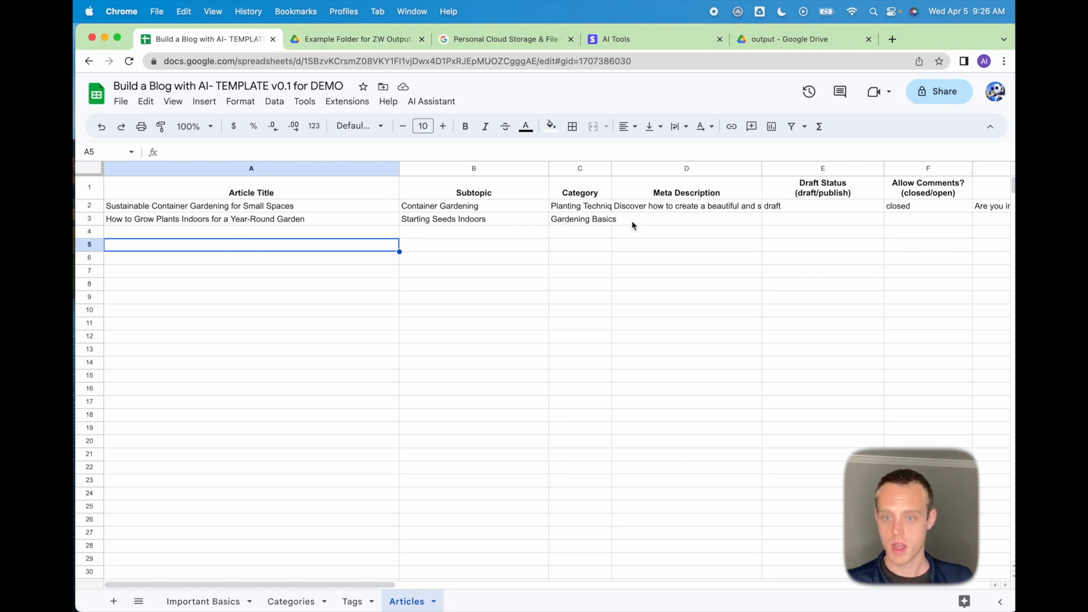
Paste the Example Folder for ZW Output's ID into Important Basics B17 as the Zimmwriter articles folder.
left_click(369, 49)
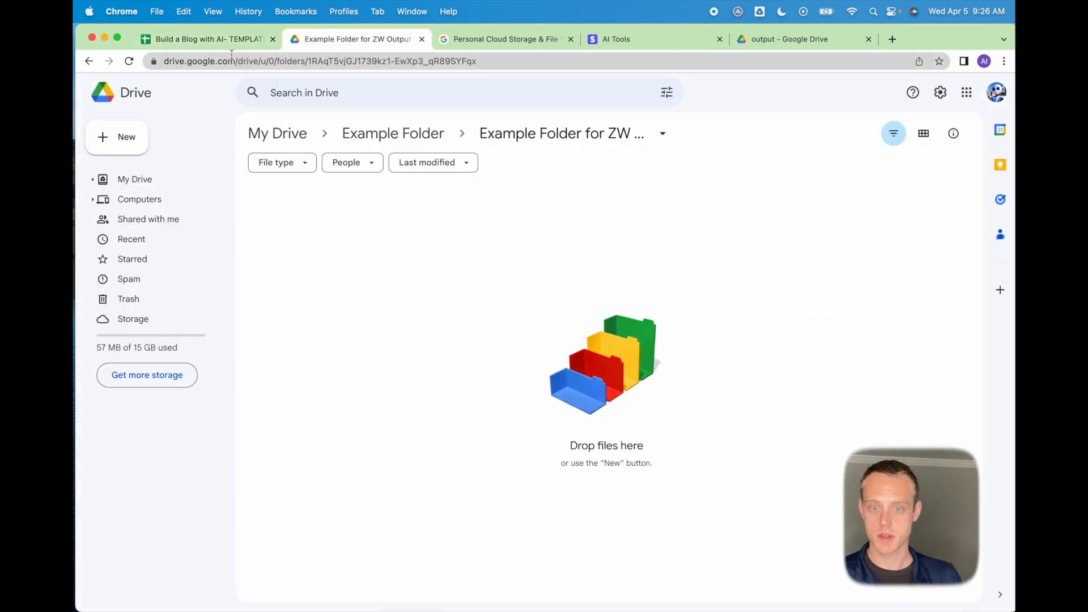
left_click(550, 61)
left_click_drag(550, 61, 348, 61)
key("super+c")
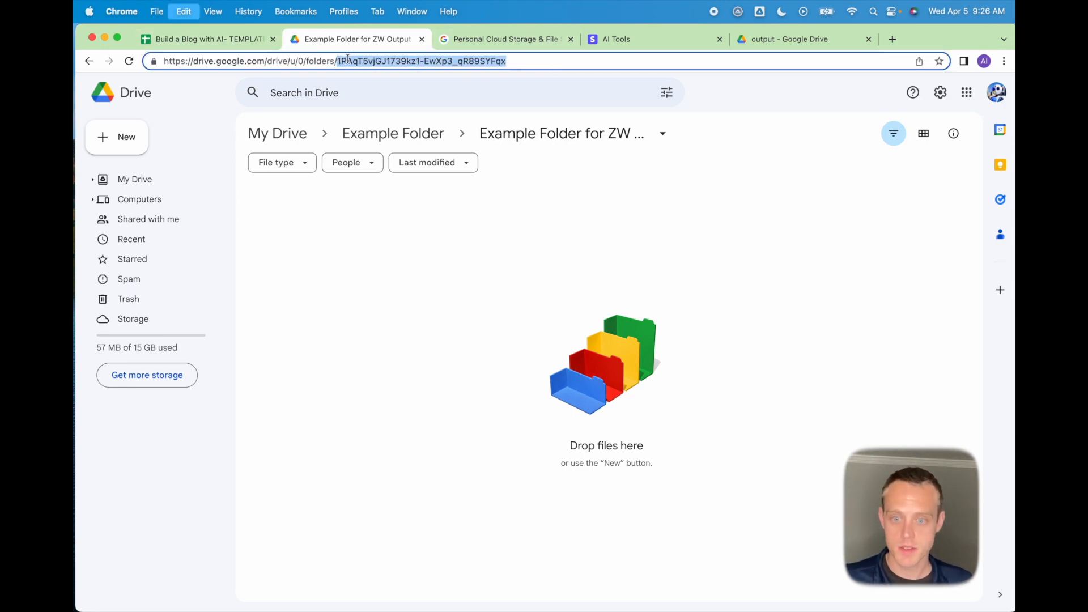
left_click(198, 43)
left_click(203, 606)
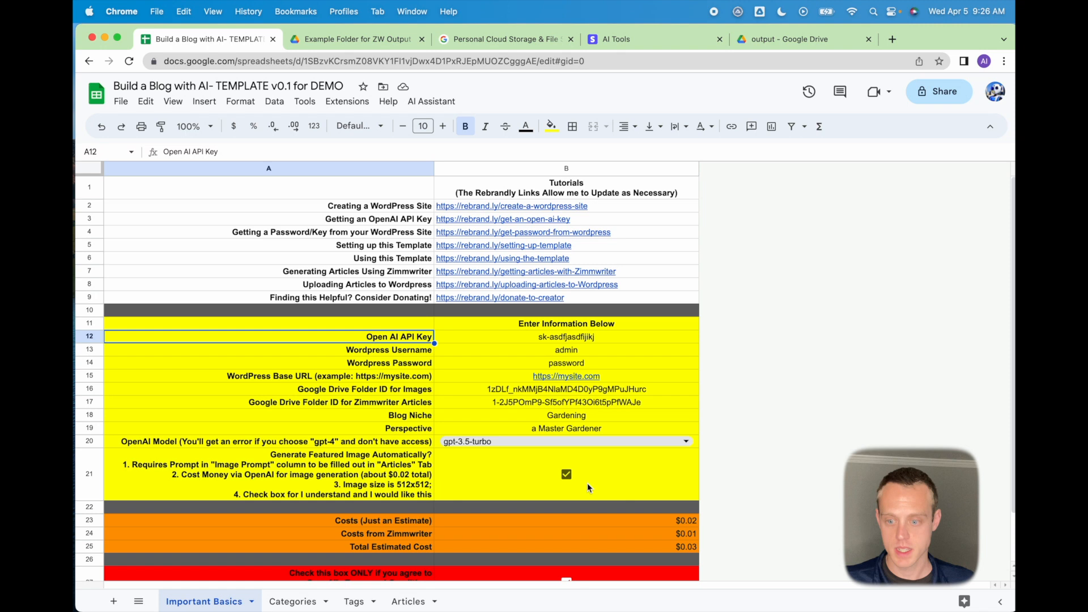
left_click(617, 403)
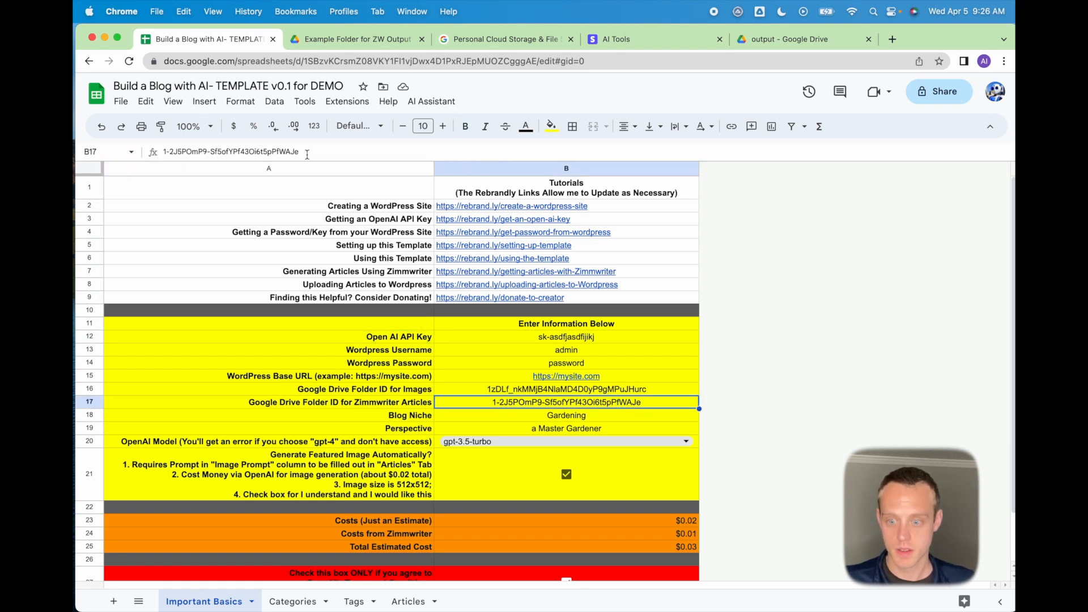
left_click_drag(307, 153, 128, 132)
key("super+v")
key("Return")
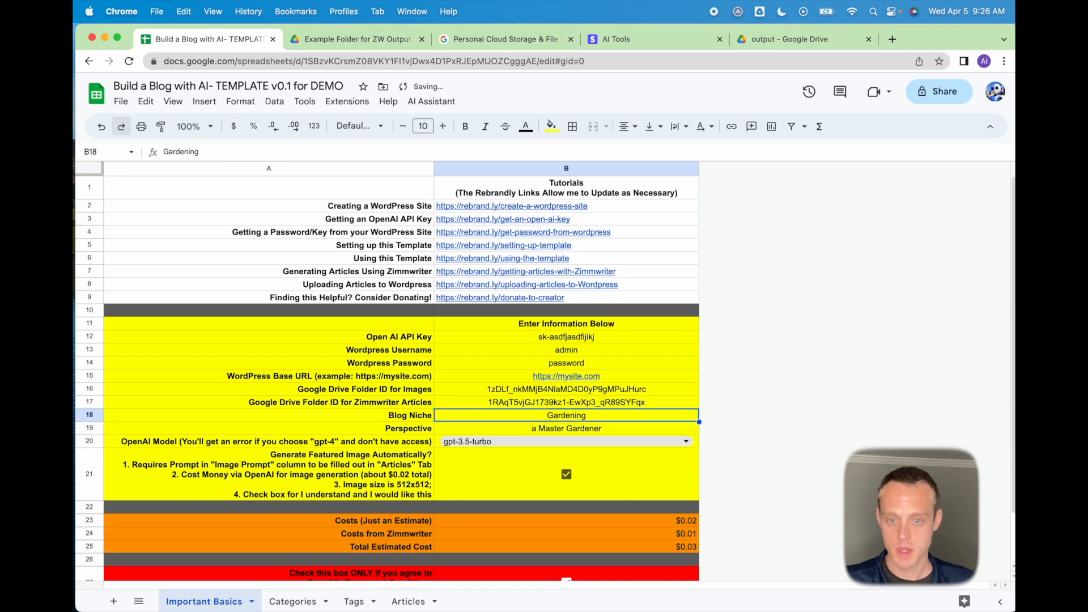
left_click(371, 44)
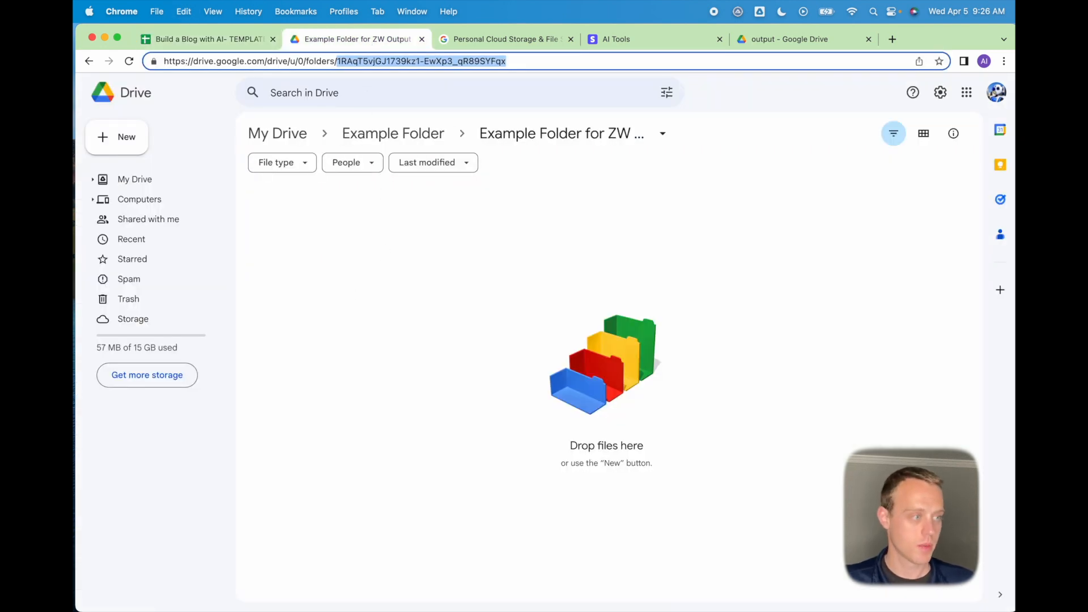
Drag both article .txt files from Finder's output folder into Drive's Example Folder for ZW Output.
left_click_drag(335, 343, 752, 289)
left_click(724, 337)
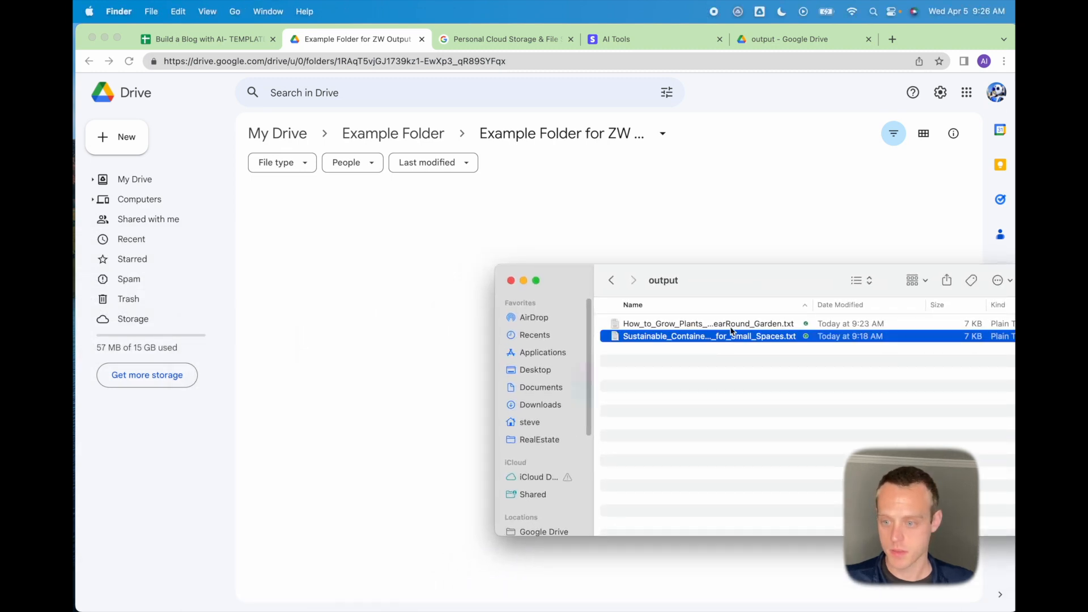
left_click(731, 324, "shift")
left_click_drag(757, 333, 427, 225)
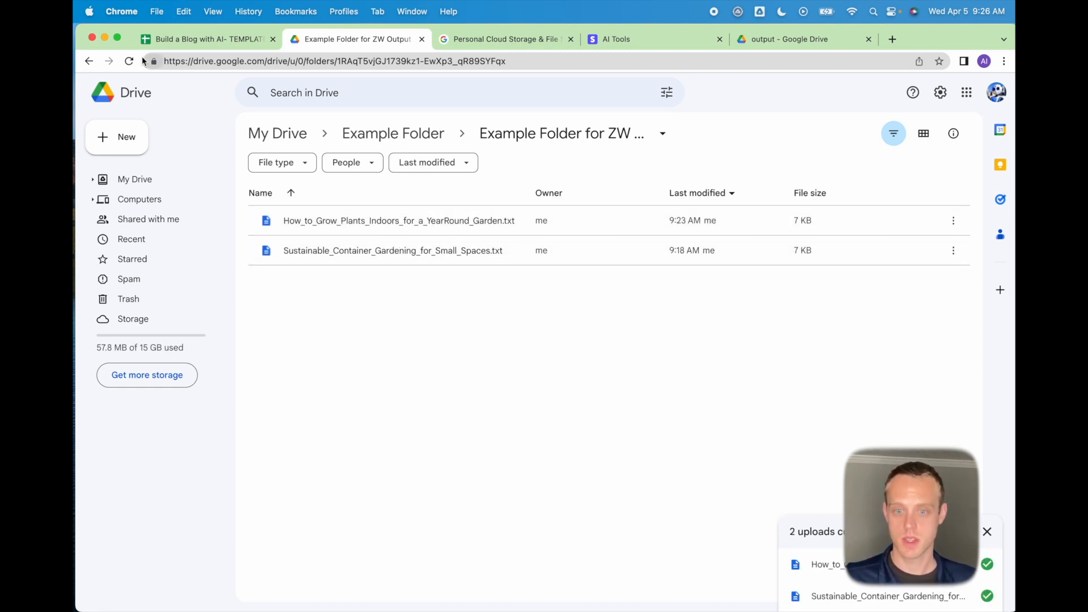
left_click(181, 41)
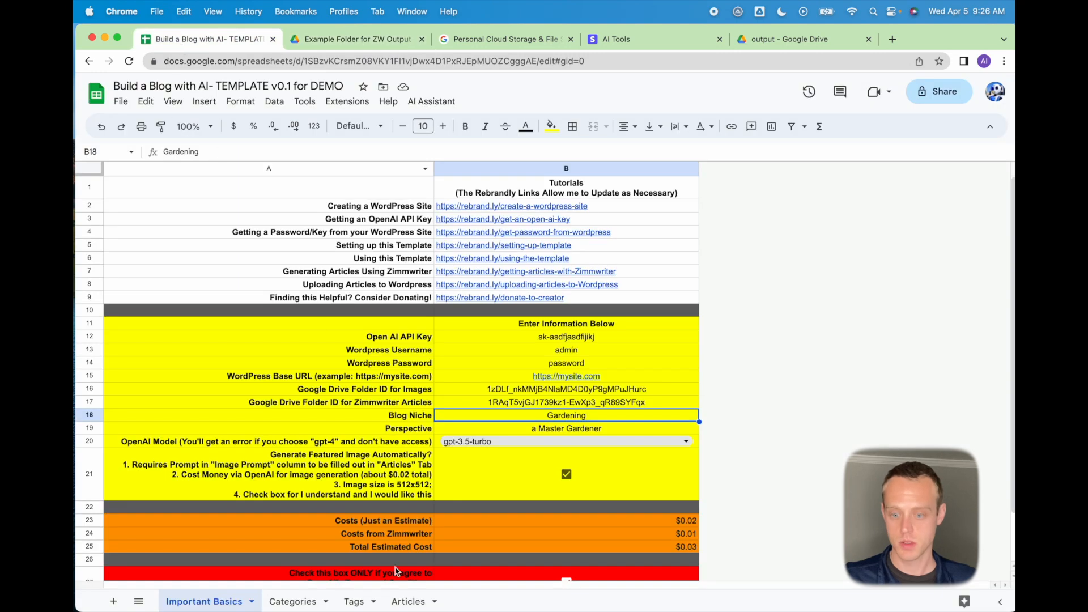
Run AI Assistant's Upload from ZimmWriter Folder and check row 3's meta description, image details, image ID and cost.
left_click(408, 602)
left_click(297, 223)
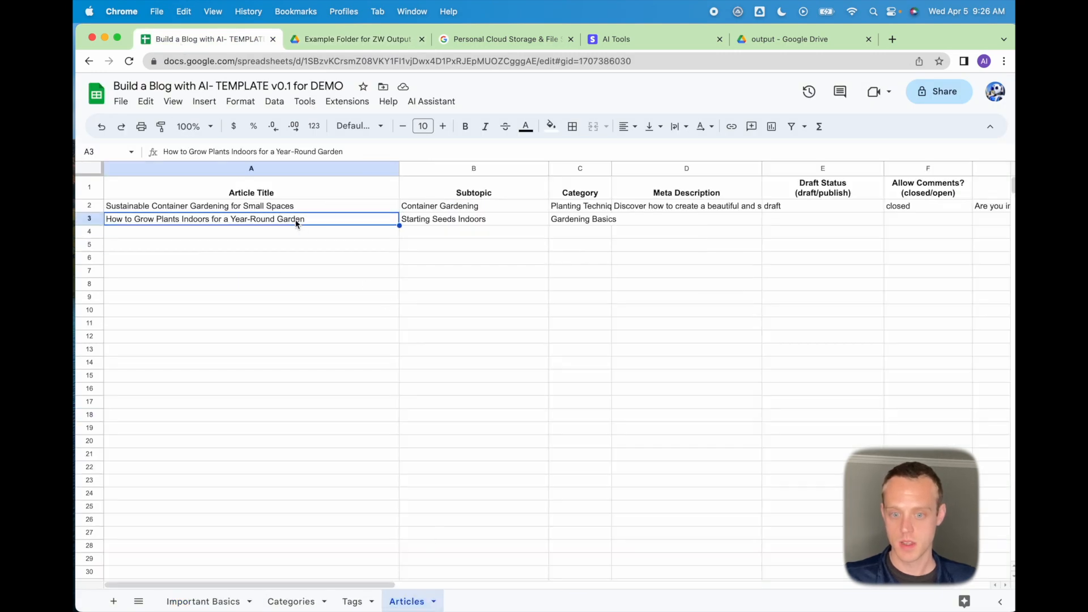
left_click(436, 105)
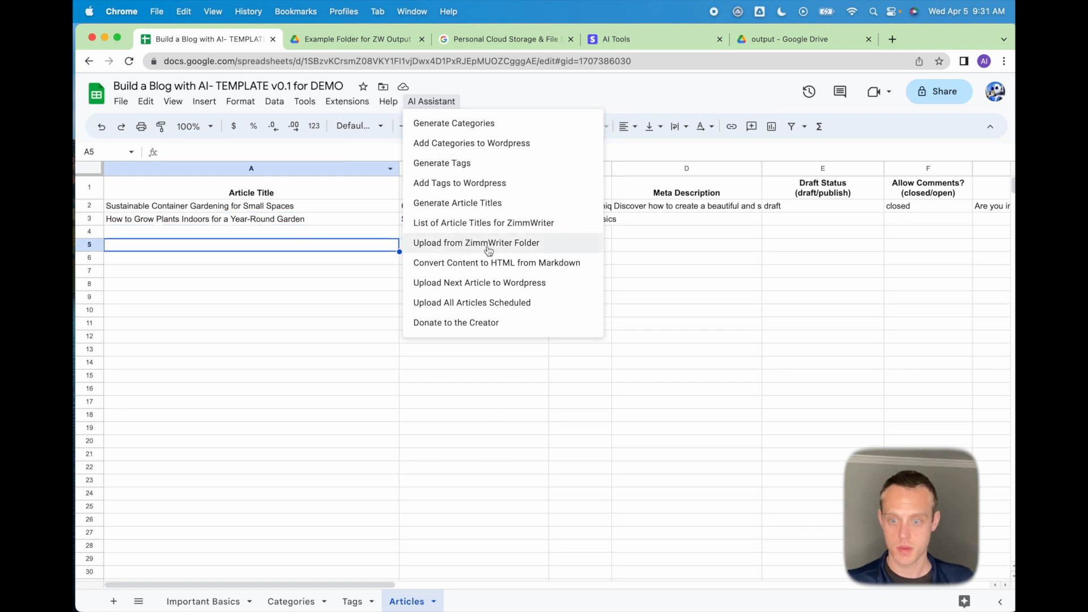
left_click(488, 243)
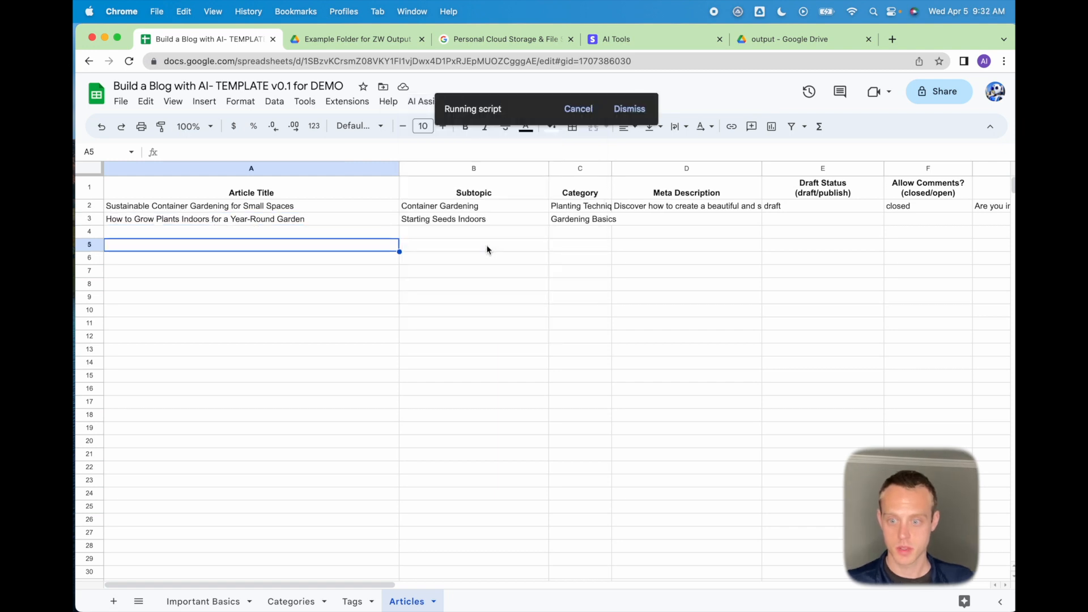
left_click(666, 223)
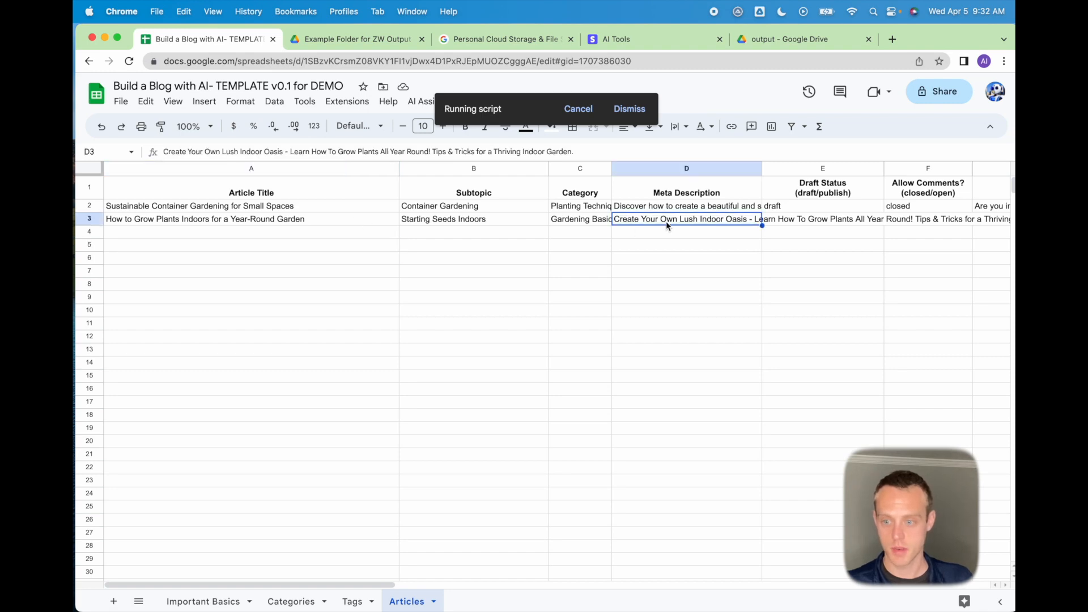
key("Right")
key("Right")
key("Right")
key("Right")
key("Right")
key("Right")
key("Right")
key("Right")
key("Right")
key("Right")
key("Right")
key("Right")
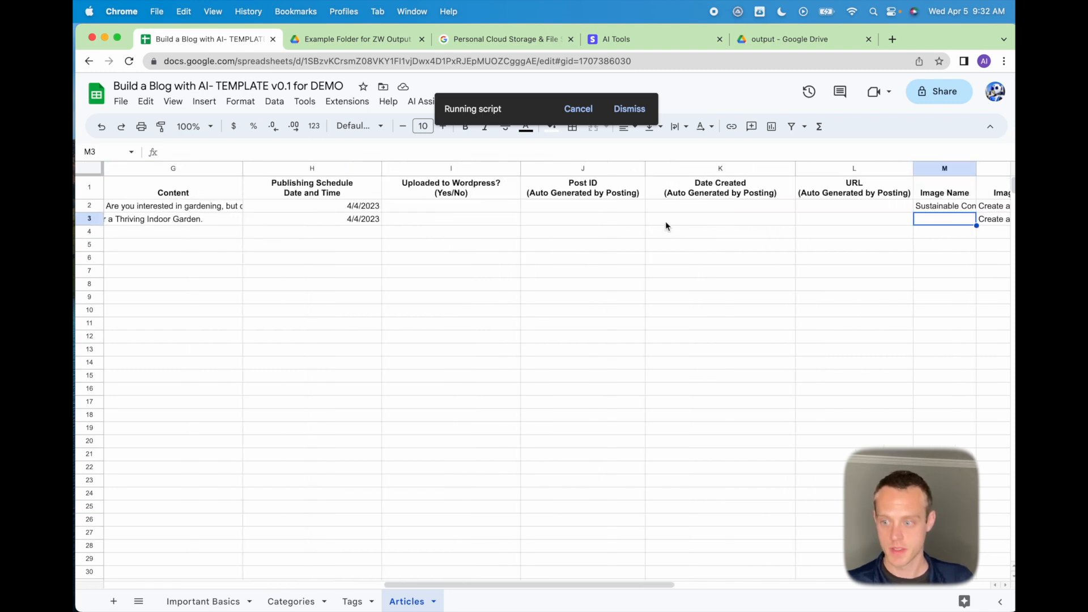
key("Right")
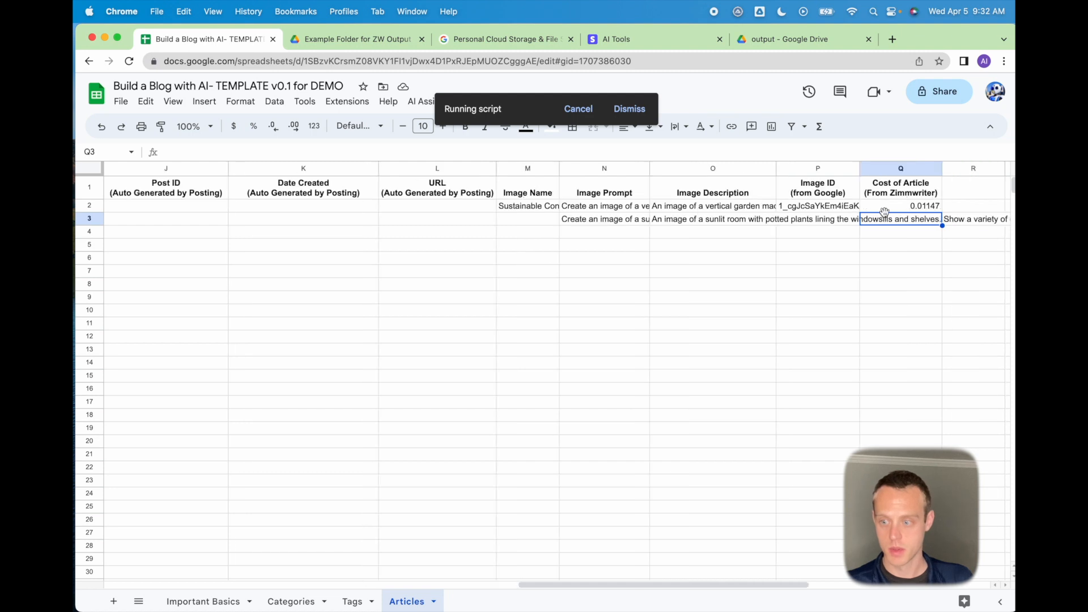
left_click(739, 224)
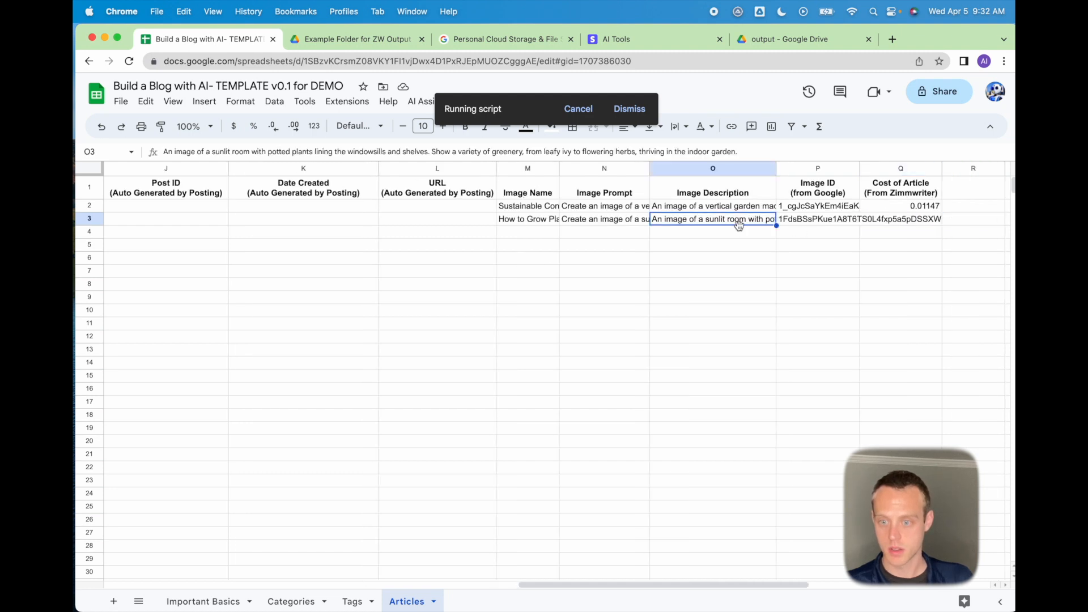
left_click(828, 222)
key("Right")
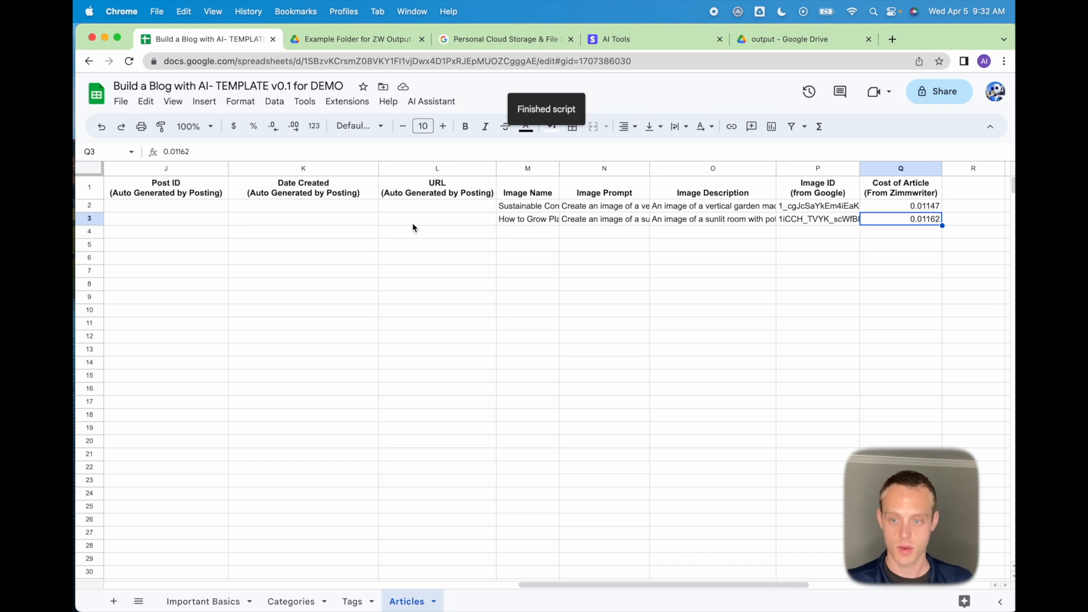
left_click_drag(535, 579, 76, 520)
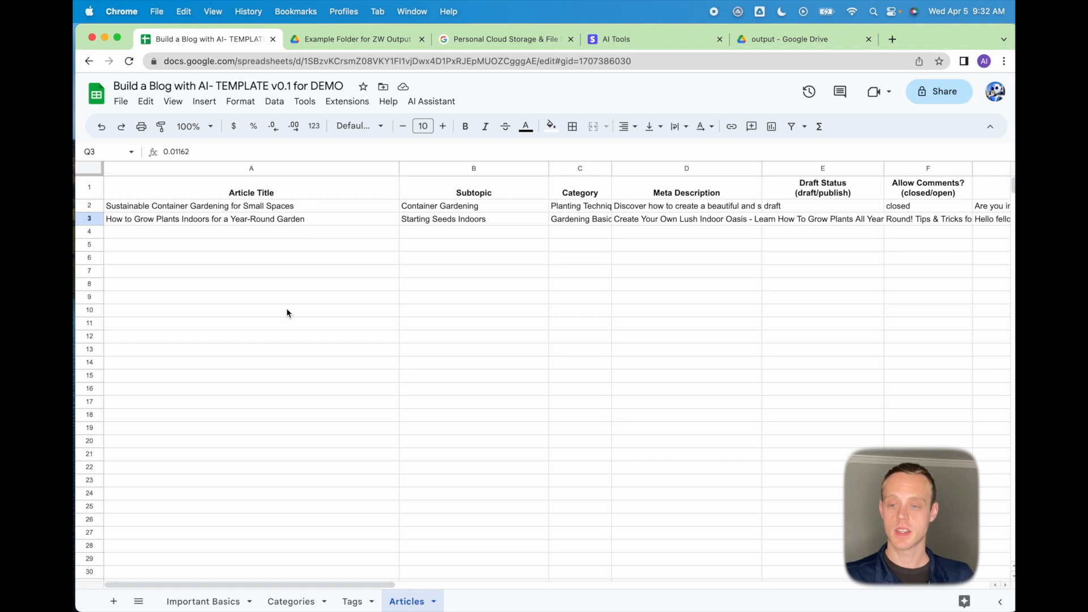
Inspect both articles' Markdown text in the Content column.
left_click(442, 102)
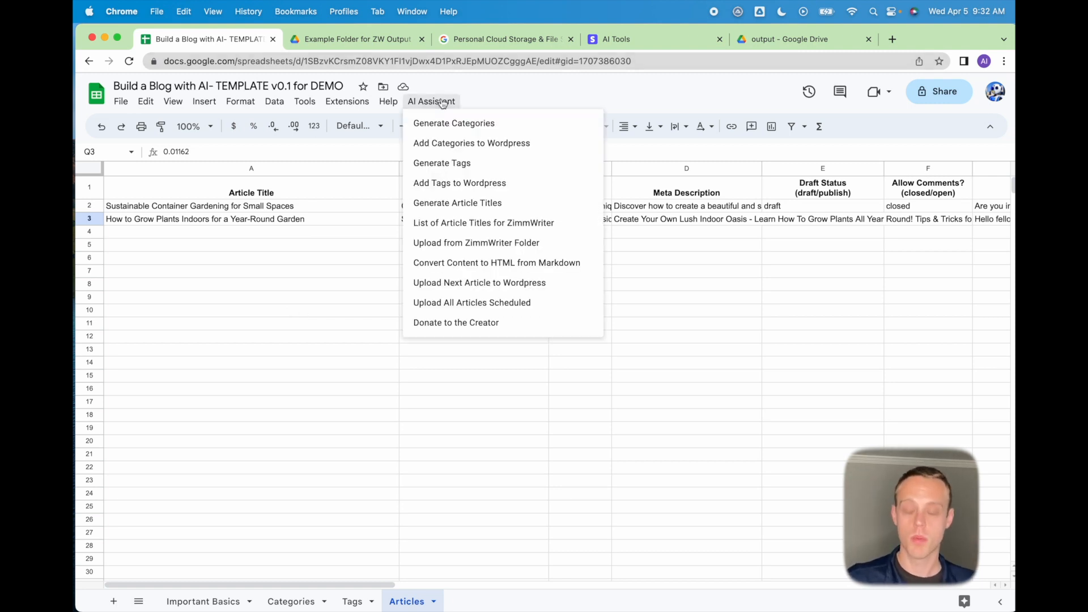
left_click(917, 221)
key("Right")
key("Right")
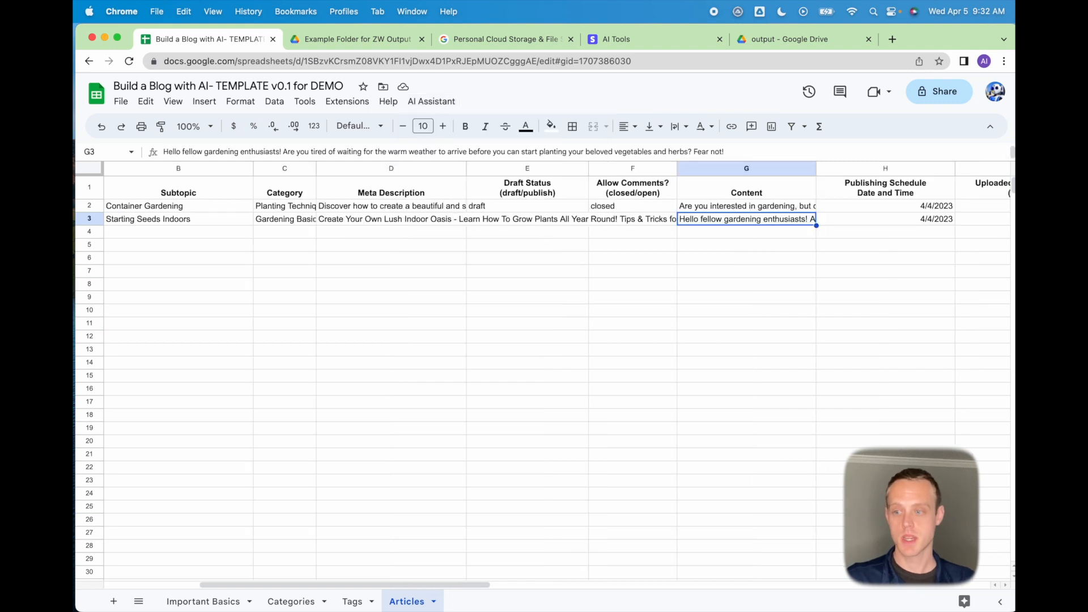
left_click(763, 210)
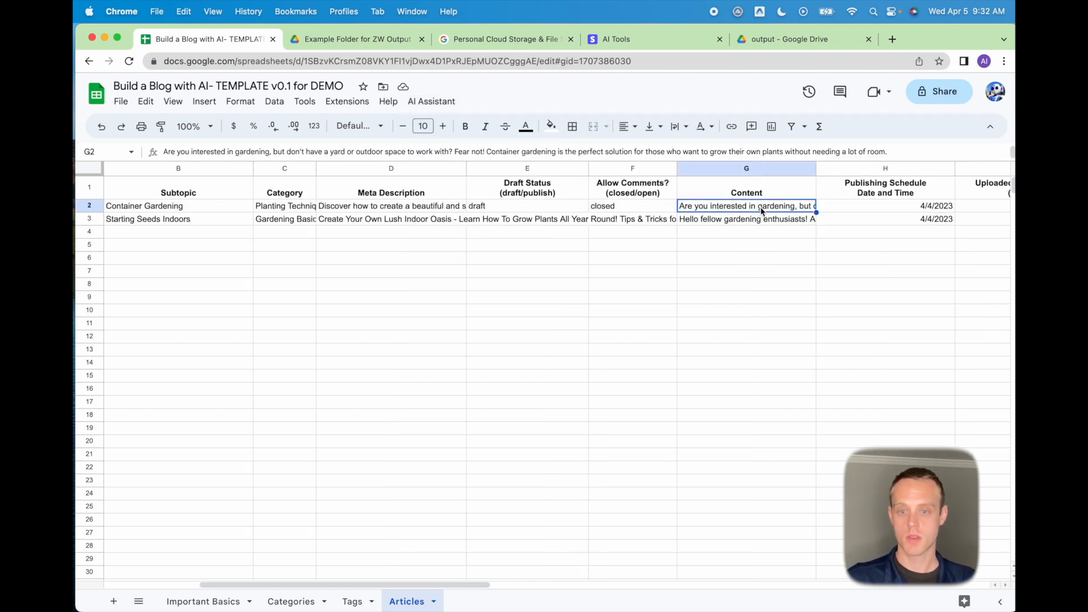
left_click(763, 220)
left_click(763, 208)
left_click(600, 208)
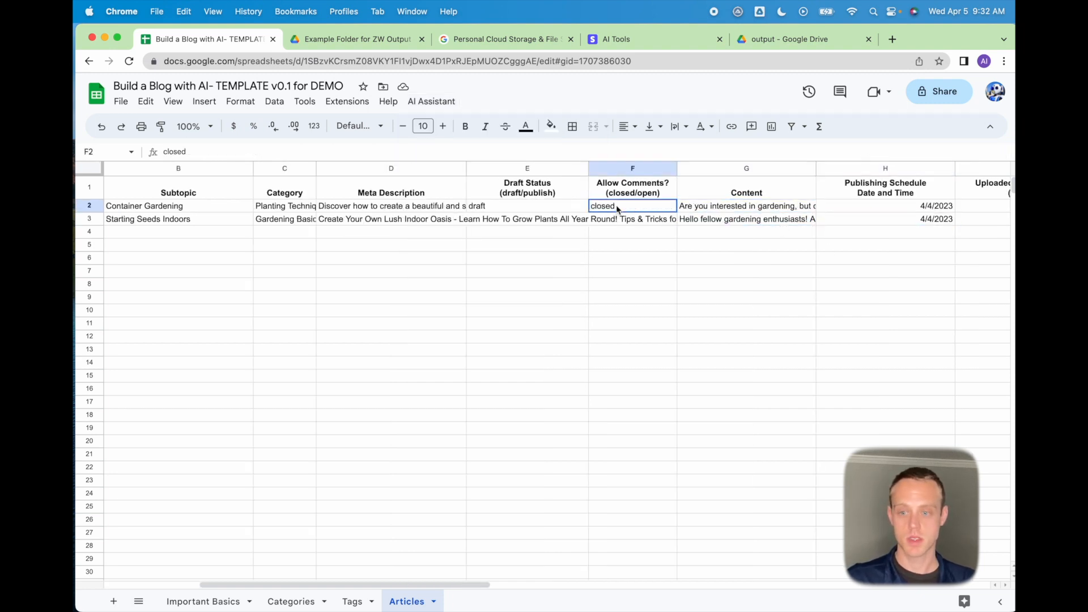
Run Convert Content to HTML from Markdown and check row 2's HTML content.
left_click(431, 102)
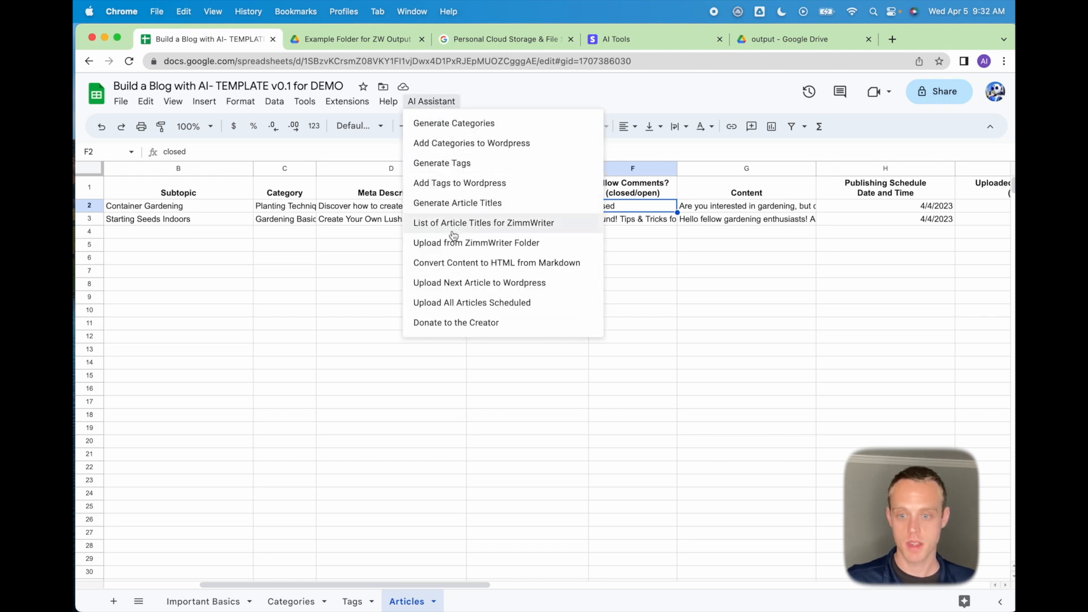
left_click(453, 264)
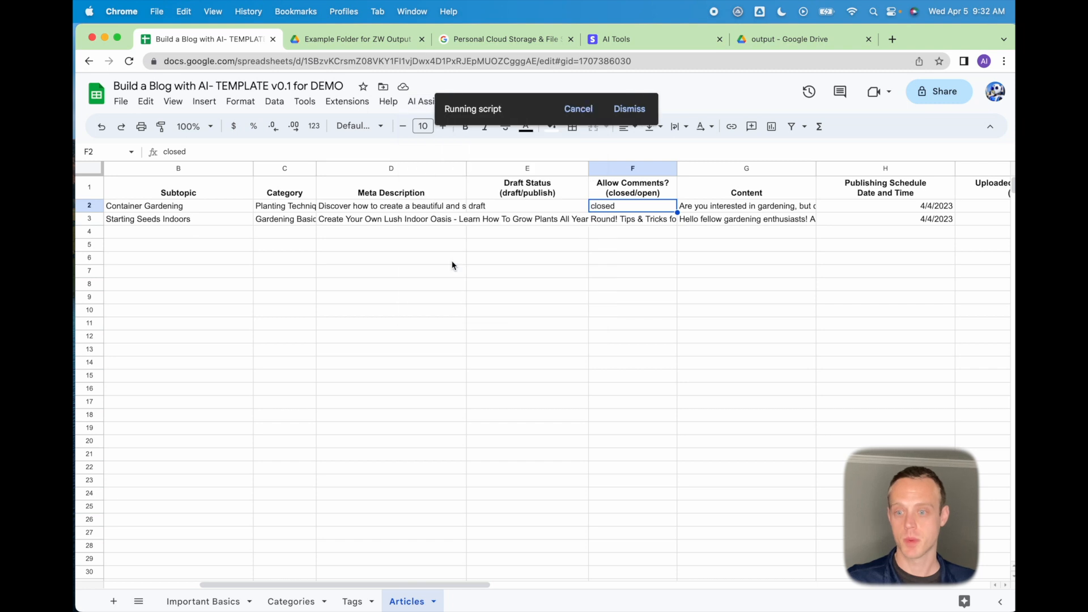
left_click(739, 209)
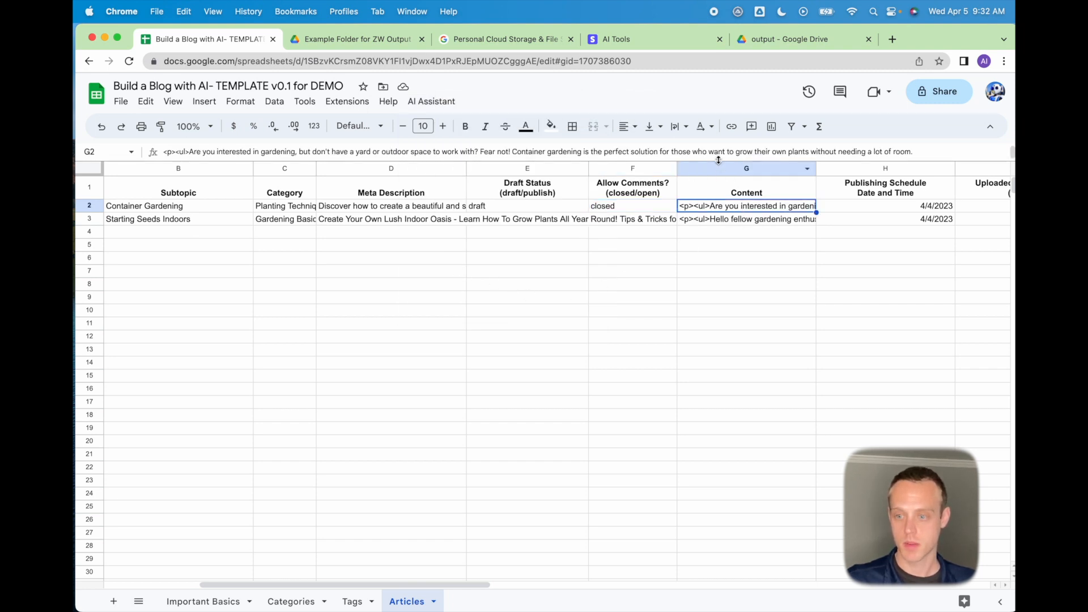
mouse_move(724, 162)
left_mouse_down()
mouse_move(731, 191)
mouse_move(731, 161)
left_mouse_up()
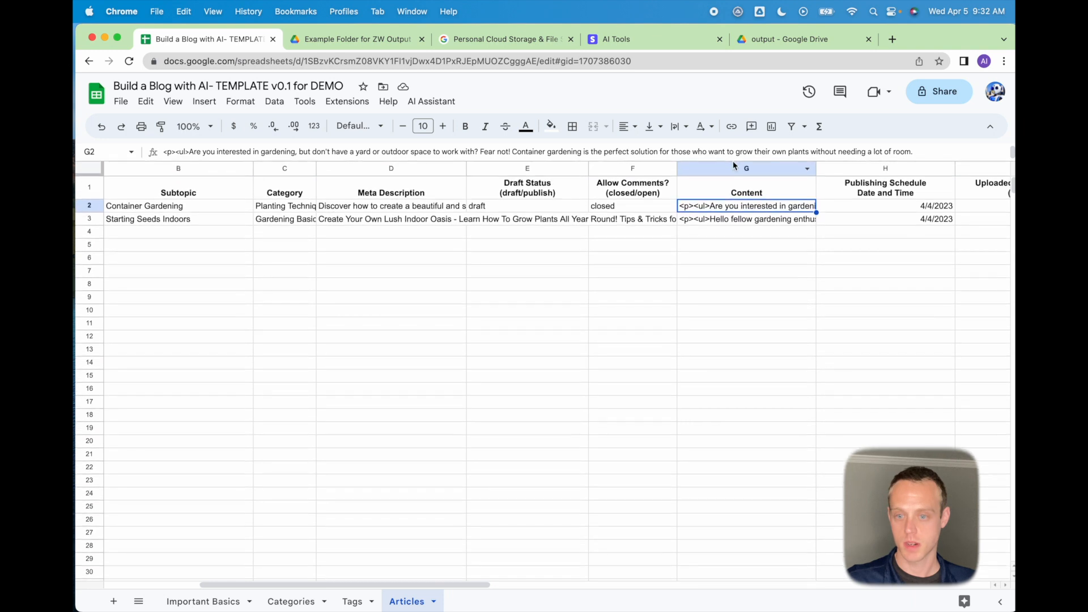
left_click(649, 206)
left_click(452, 102)
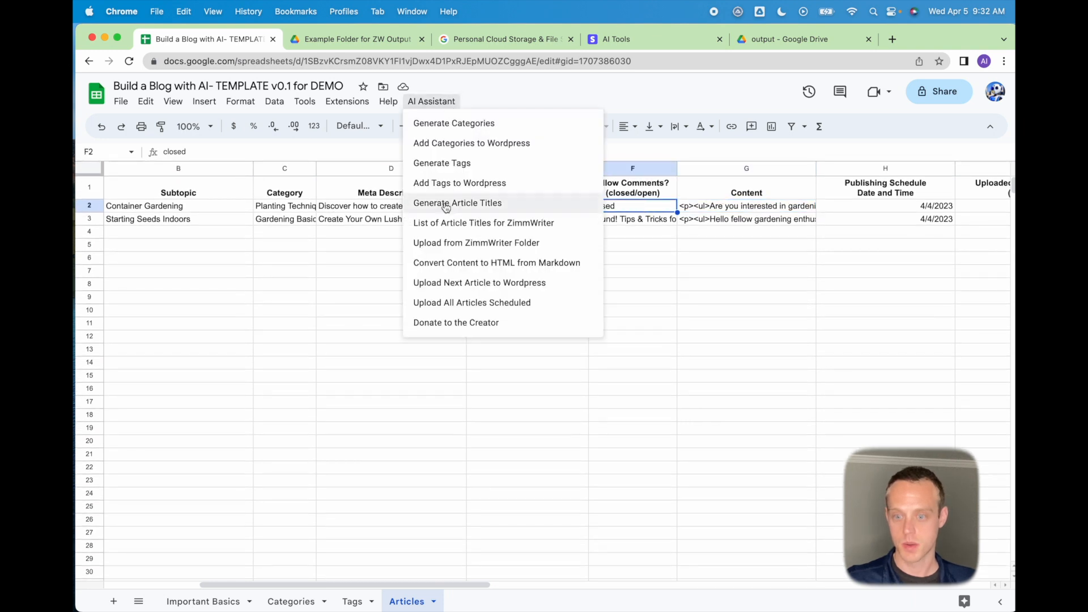
Upload all scheduled articles to WordPress and check row 2's Post ID 6122 and creation date.
left_click(461, 303)
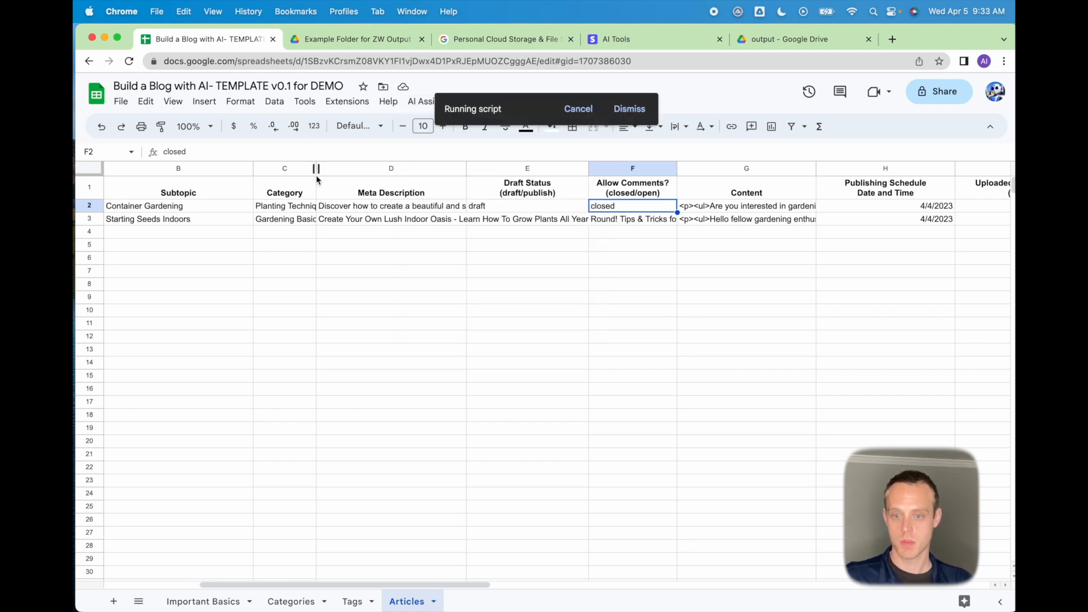
left_click(284, 189)
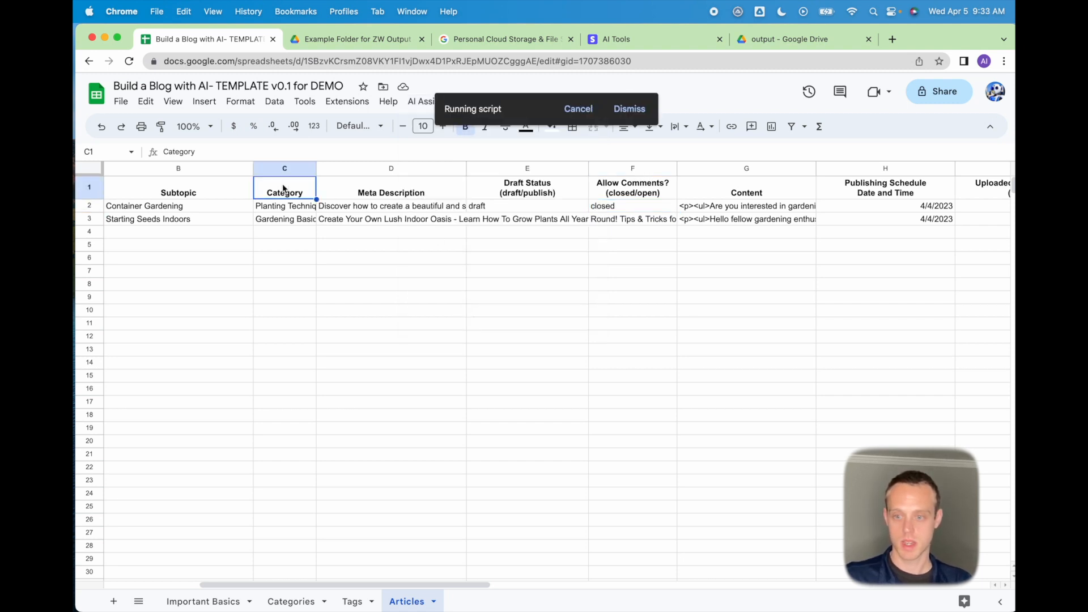
left_click(883, 190)
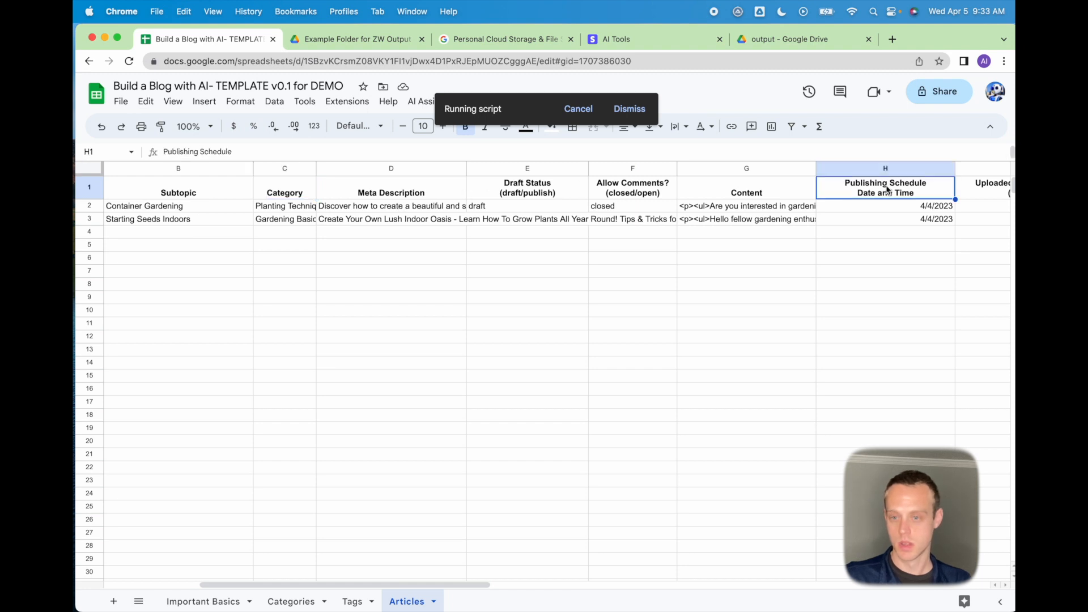
key("Right")
key("Right")
key("Right")
key("Right")
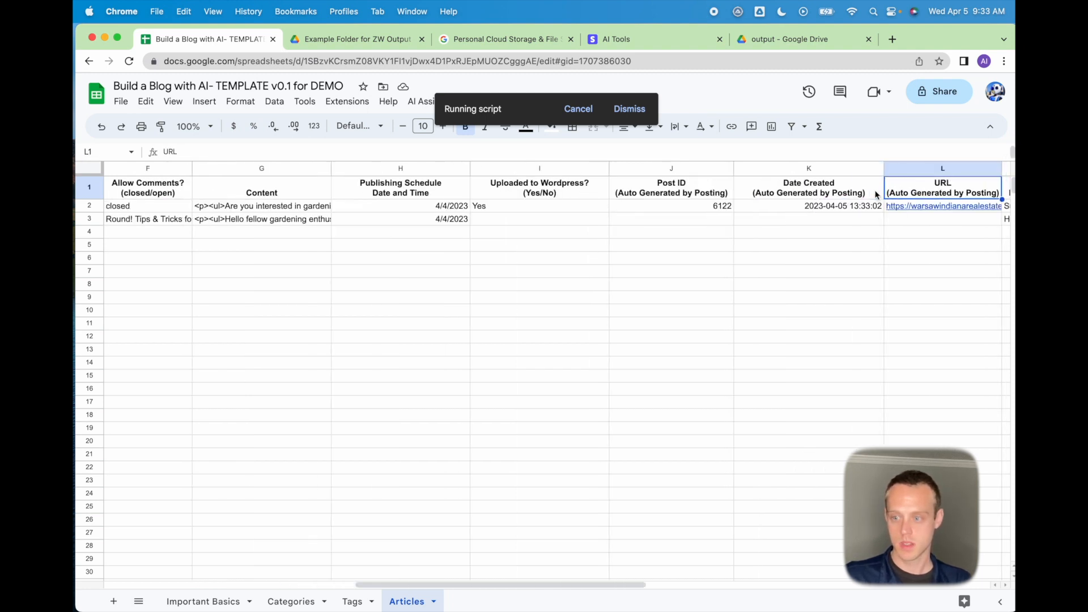
left_click(826, 206)
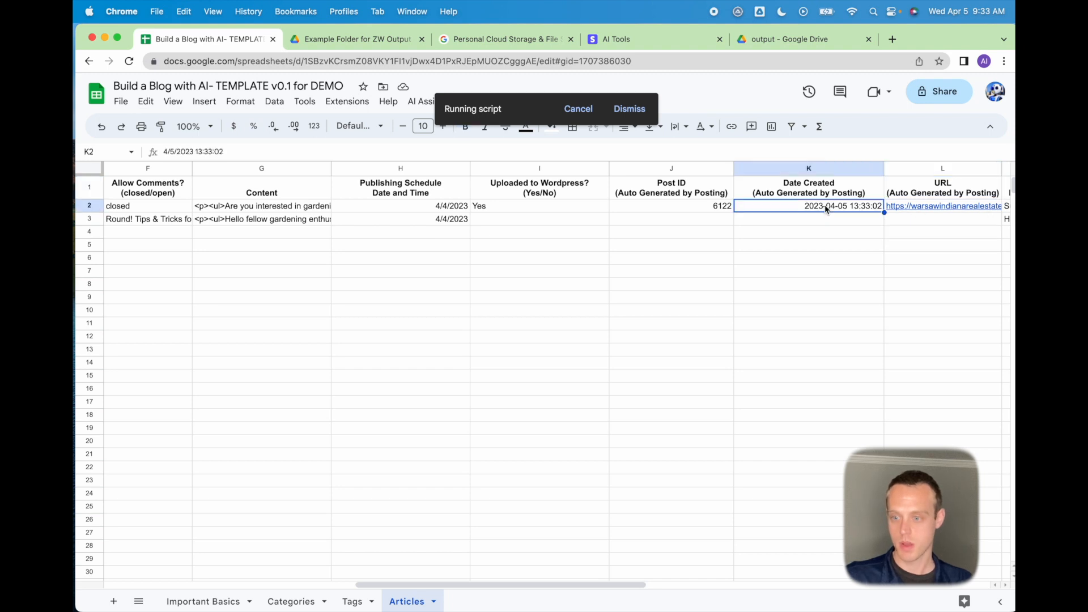
key("Right")
key("Right")
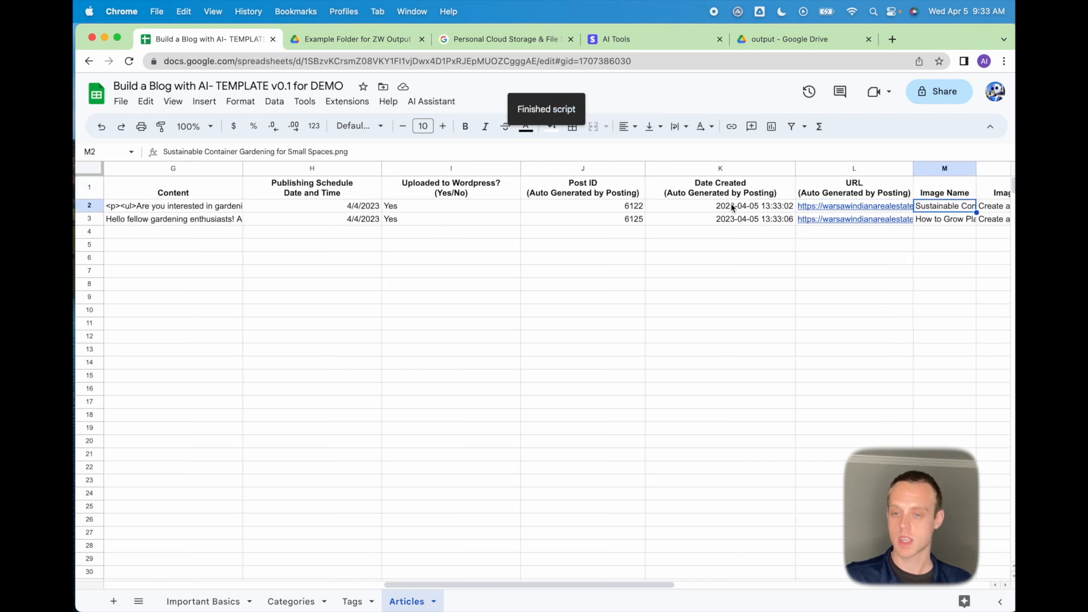
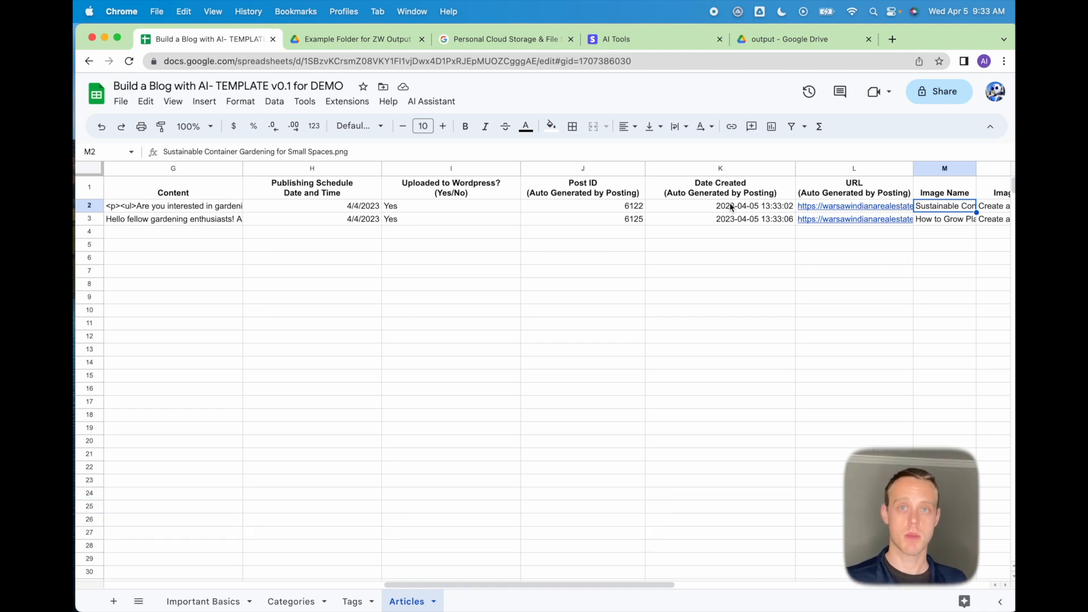
Copy the post URL in L2 for 'Sustainable Container Gardening for Small Spaces'.
left_click(732, 207)
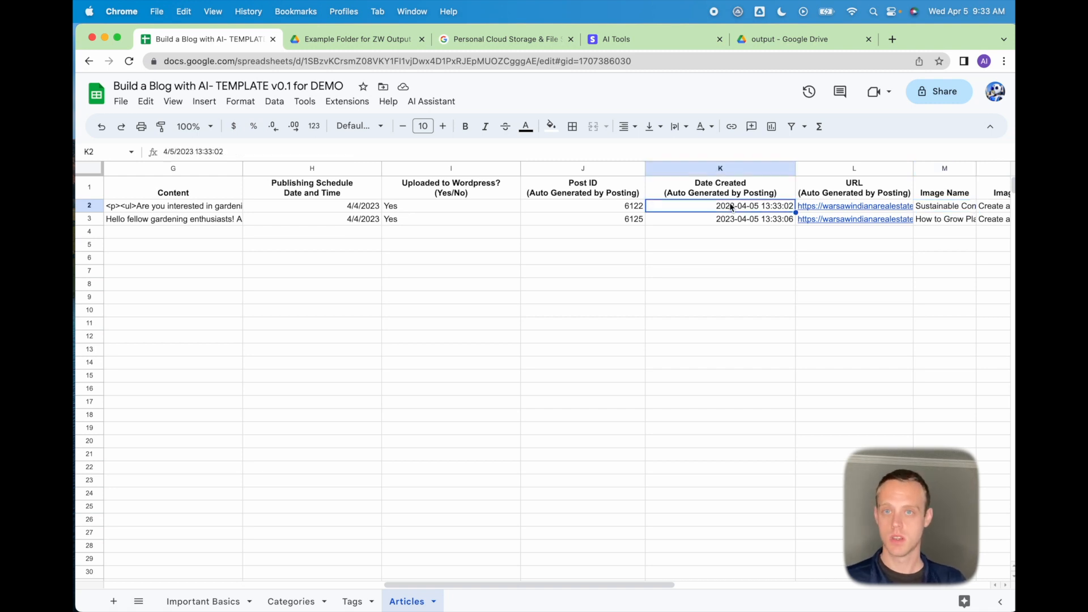
key("Right")
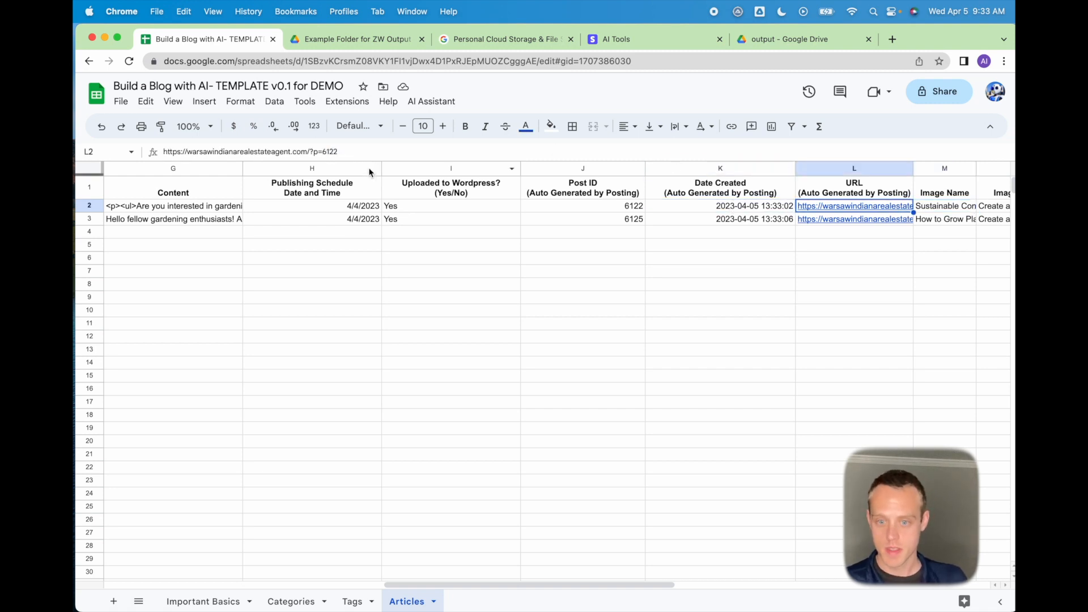
key("super+c")
Load the copied ?p=6122 URL in a new tab, review the live post's image and body, then go back to the spreadsheet.
left_click(893, 39)
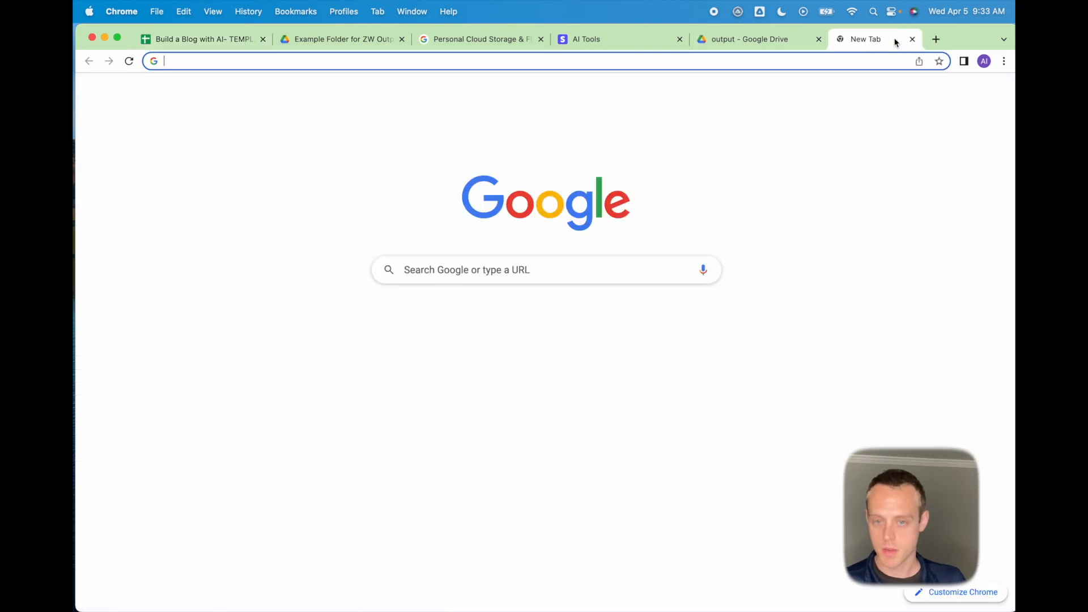
key("super+v")
key("Return")
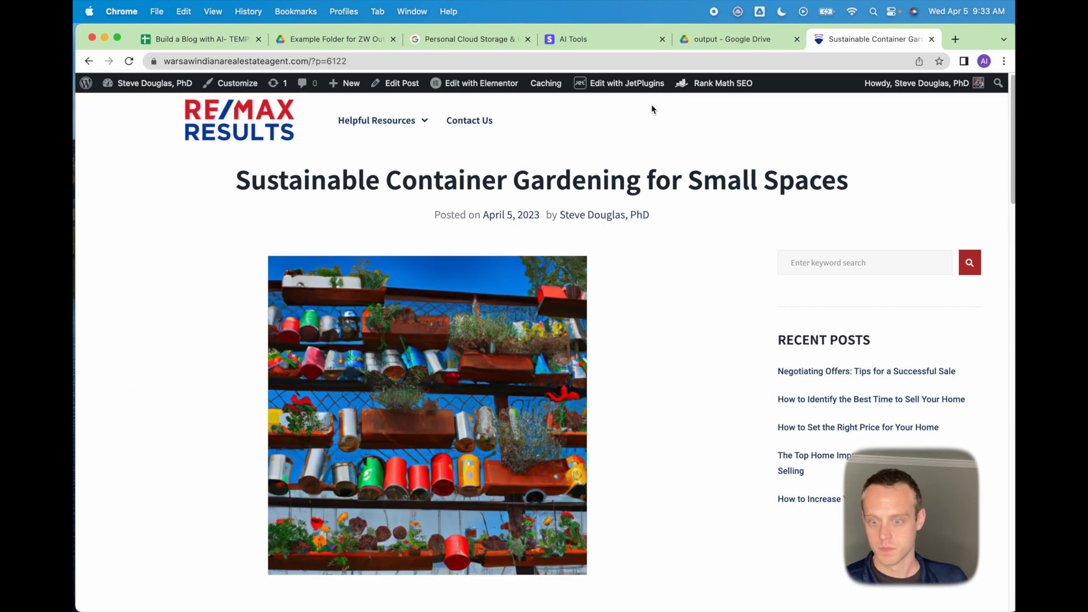
scroll(545, 435, "down", 10)
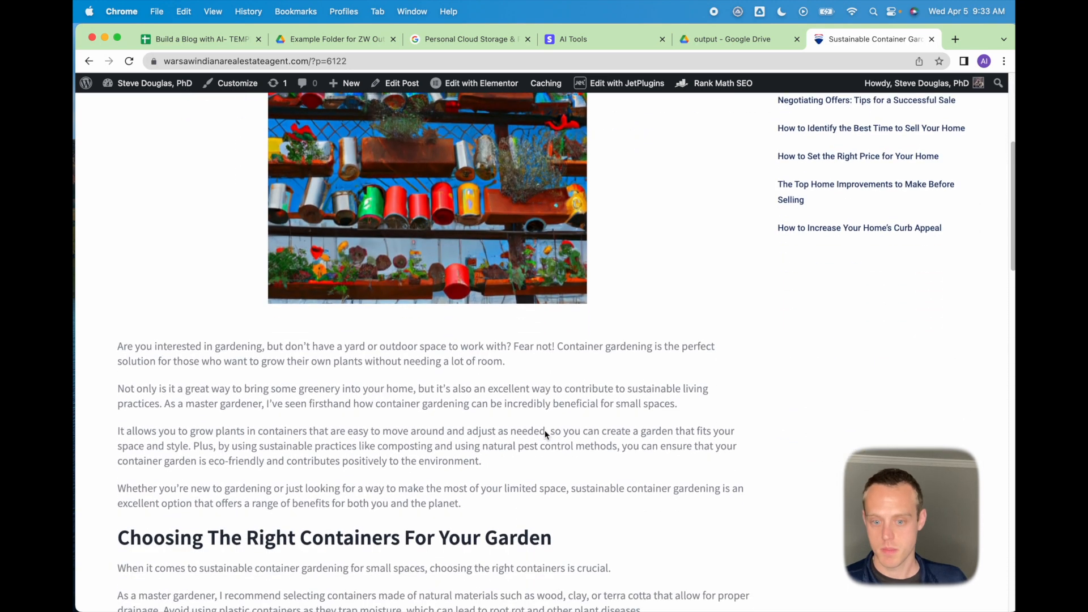
scroll(546, 435, "down", 3)
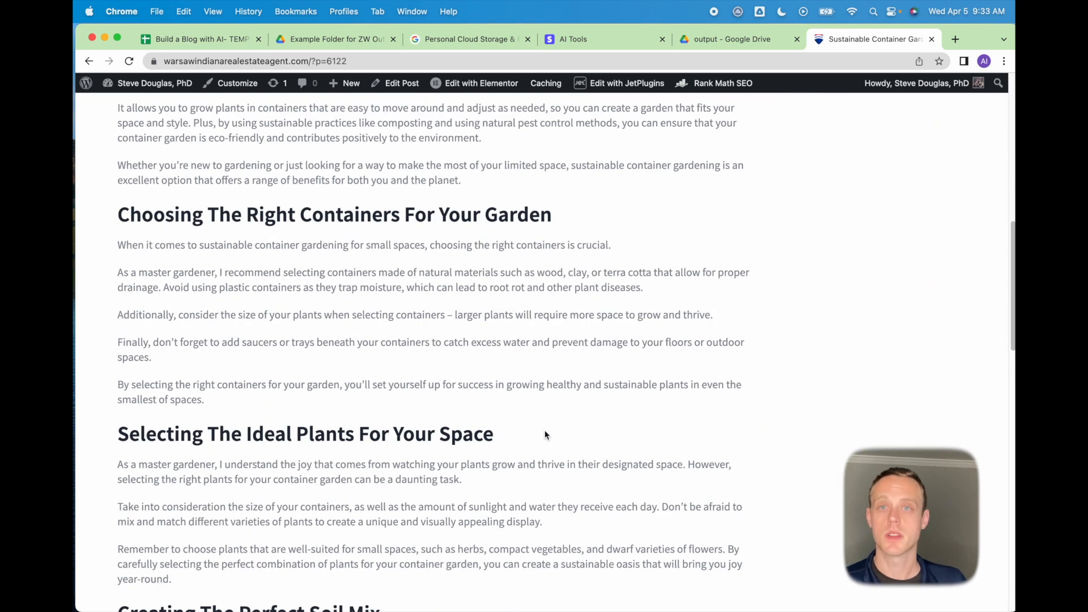
left_click(208, 39)
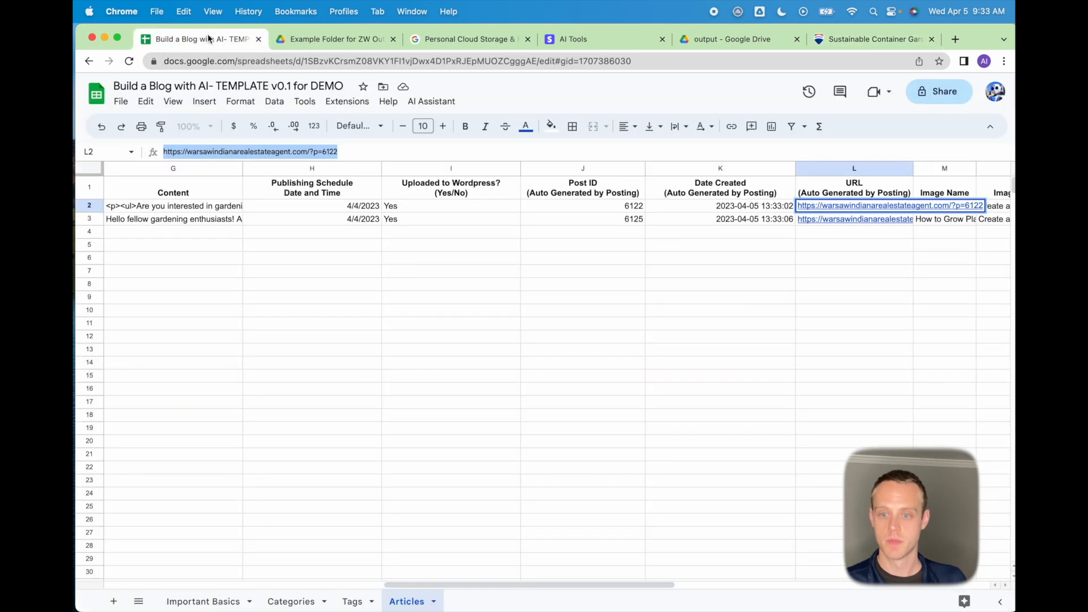
left_click(709, 231)
left_click(701, 215)
key("Left")
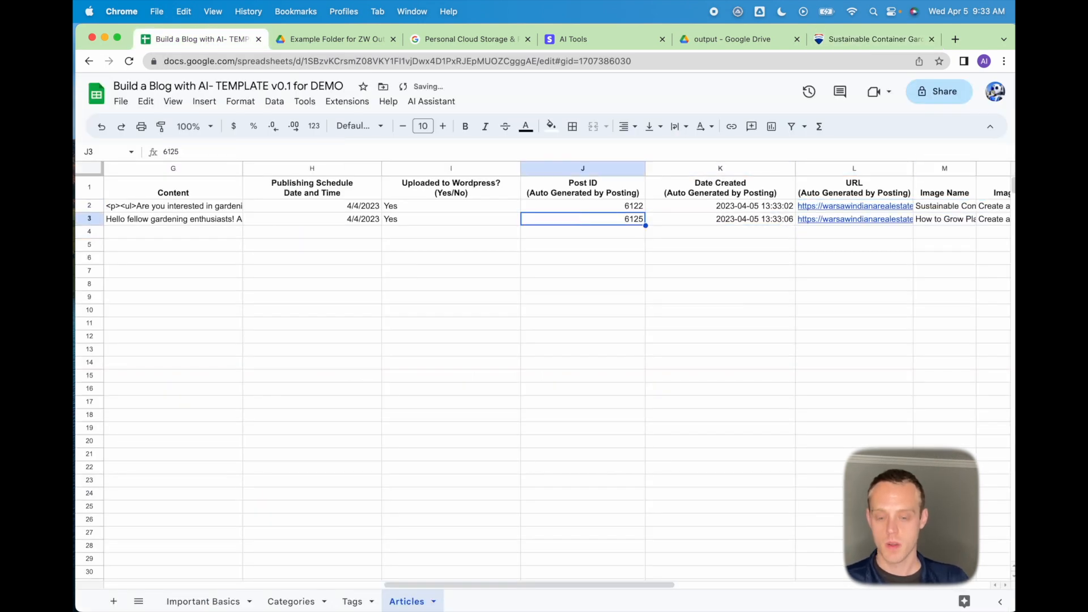
key("Left")
key("Left")
key("Left")
key("Left")
key("Left")
key("Left")
key("Left")
key("Left")
key("Left")
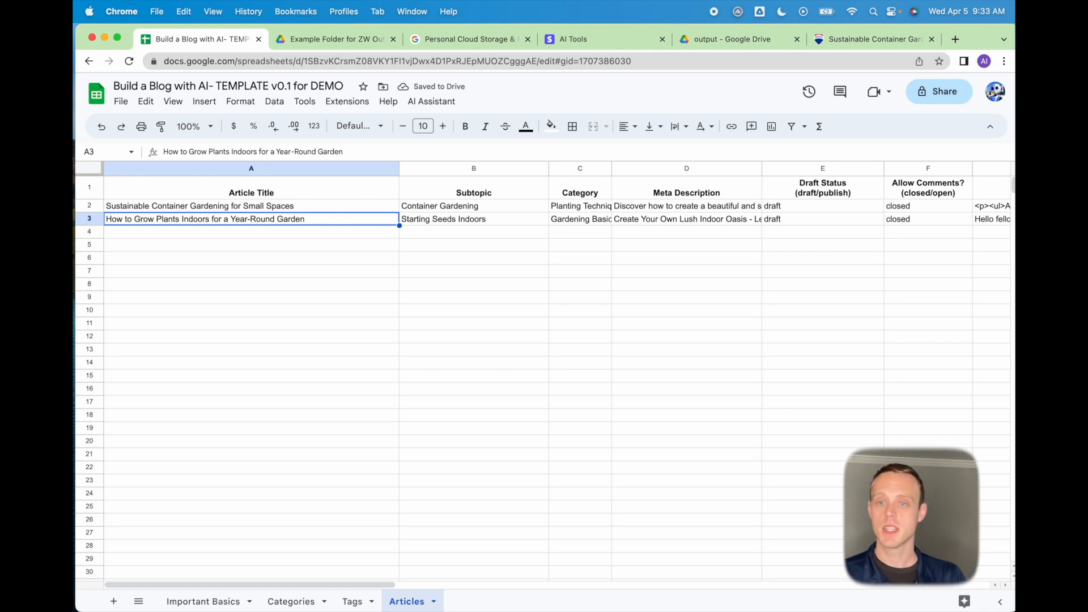
left_click(439, 102)
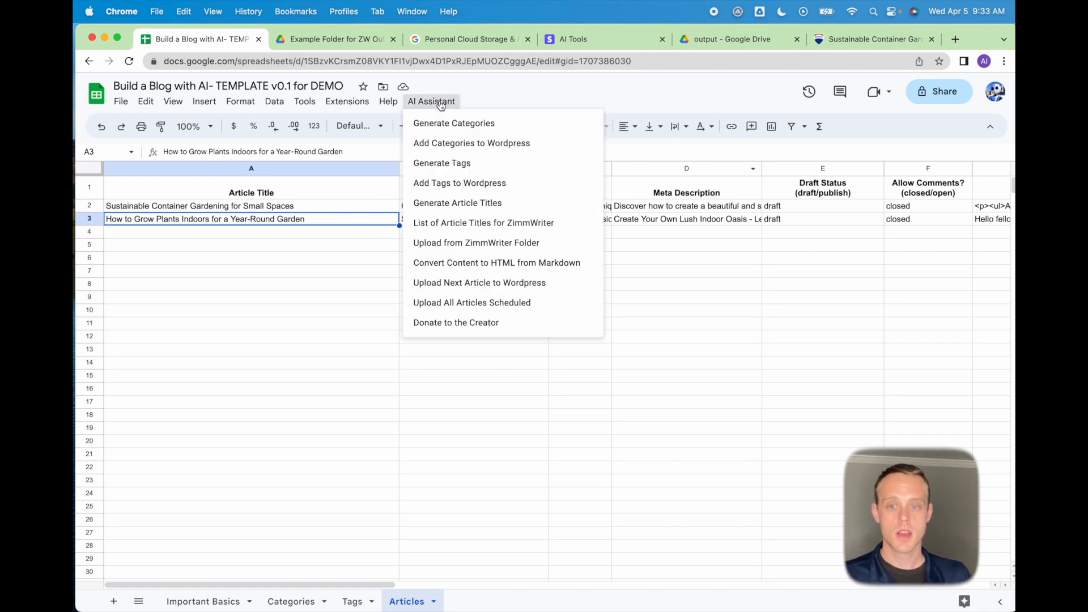
left_click(244, 207)
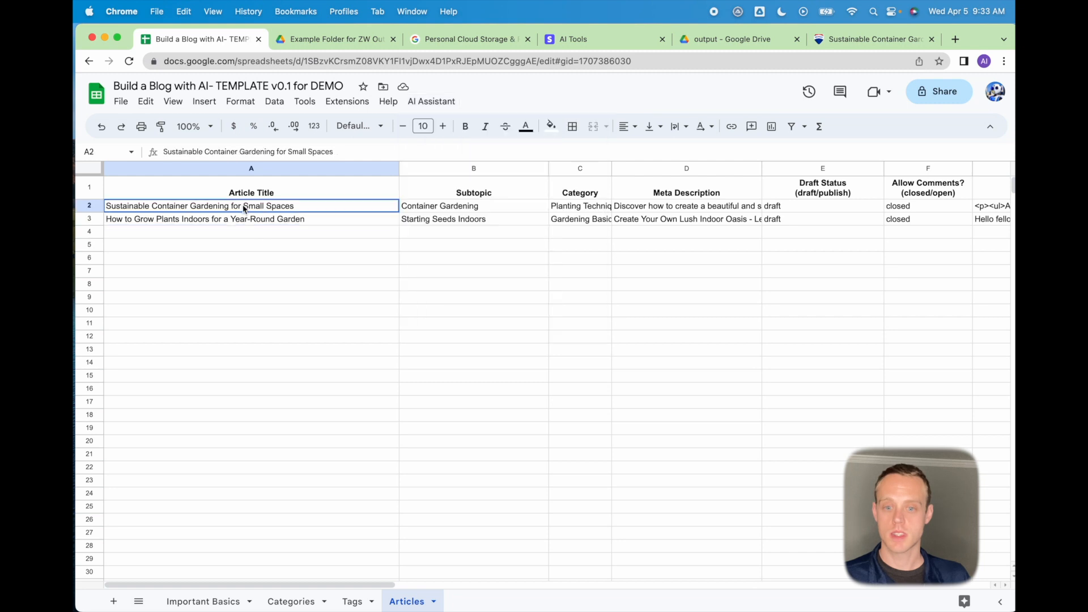